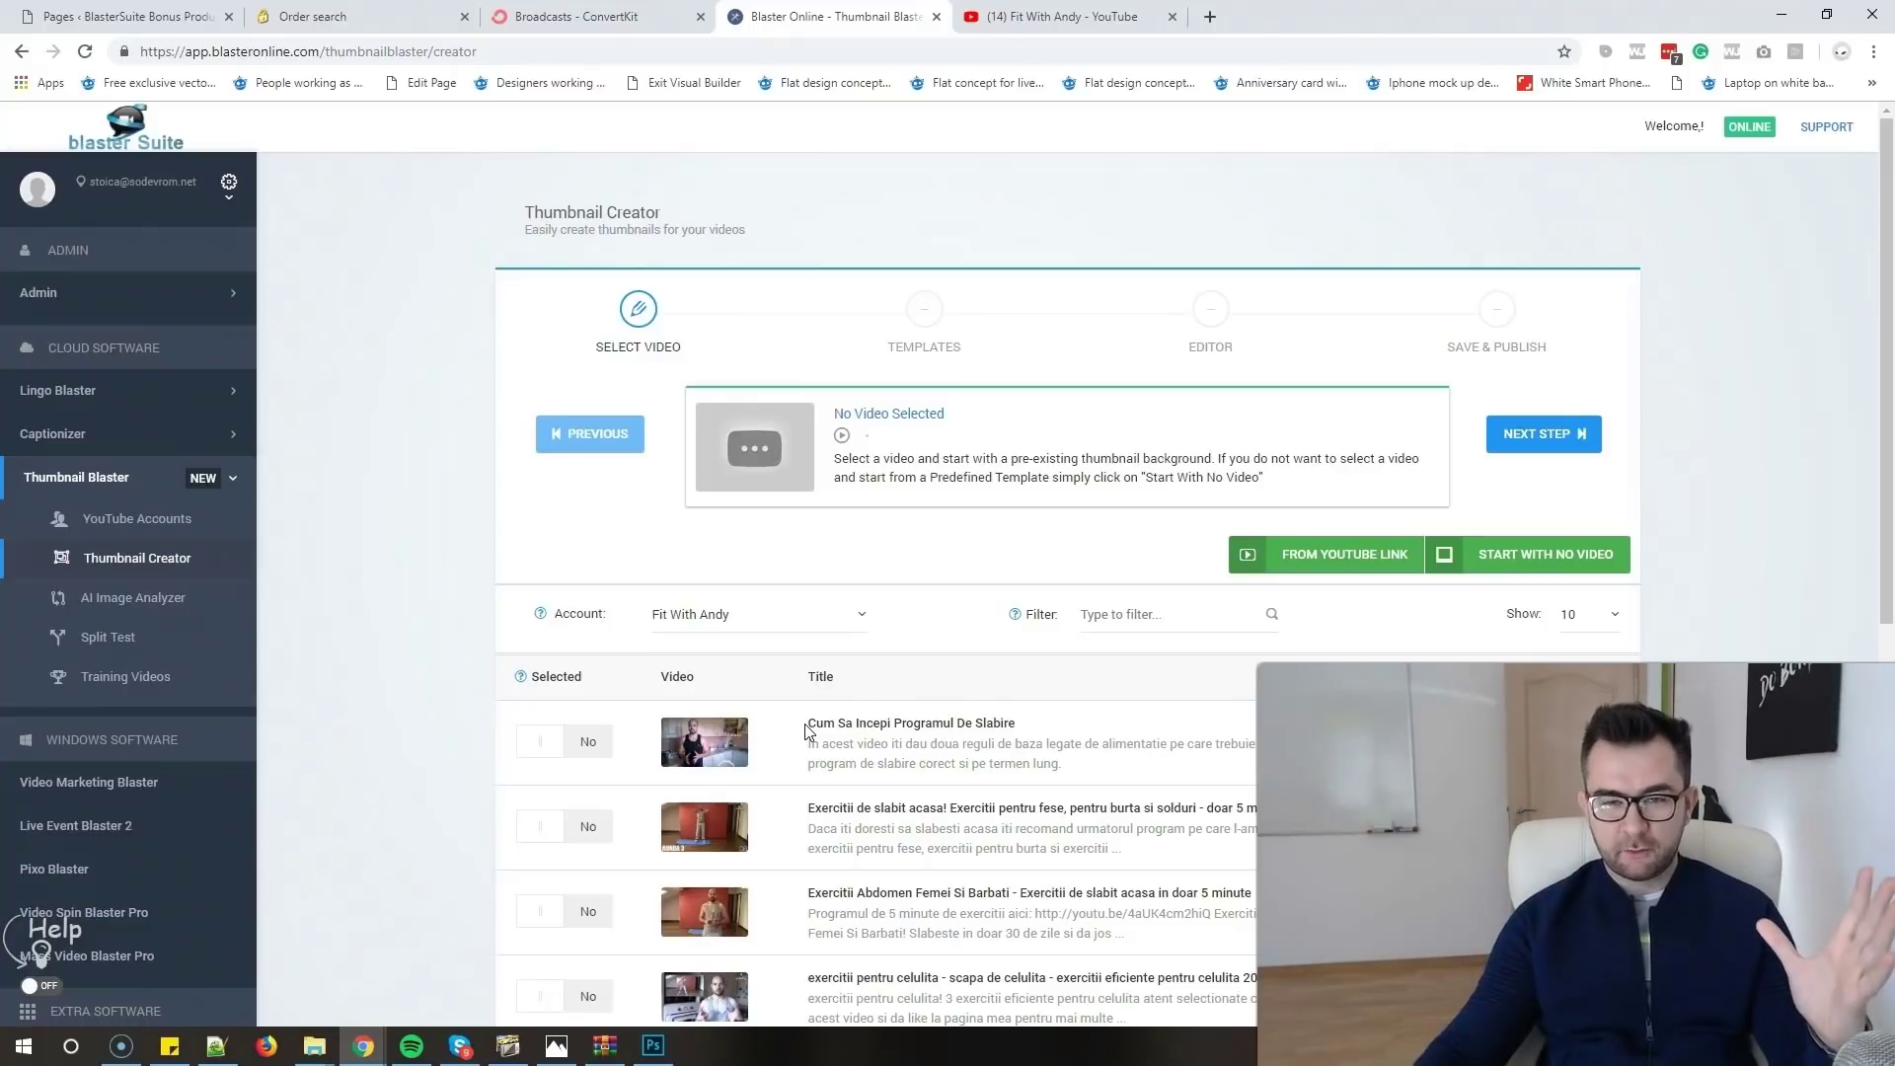
- Switch to the YouTube tab showing the fitness channel's Videos grid
{"action": "left_click", "coordinate": [1135, 16]}
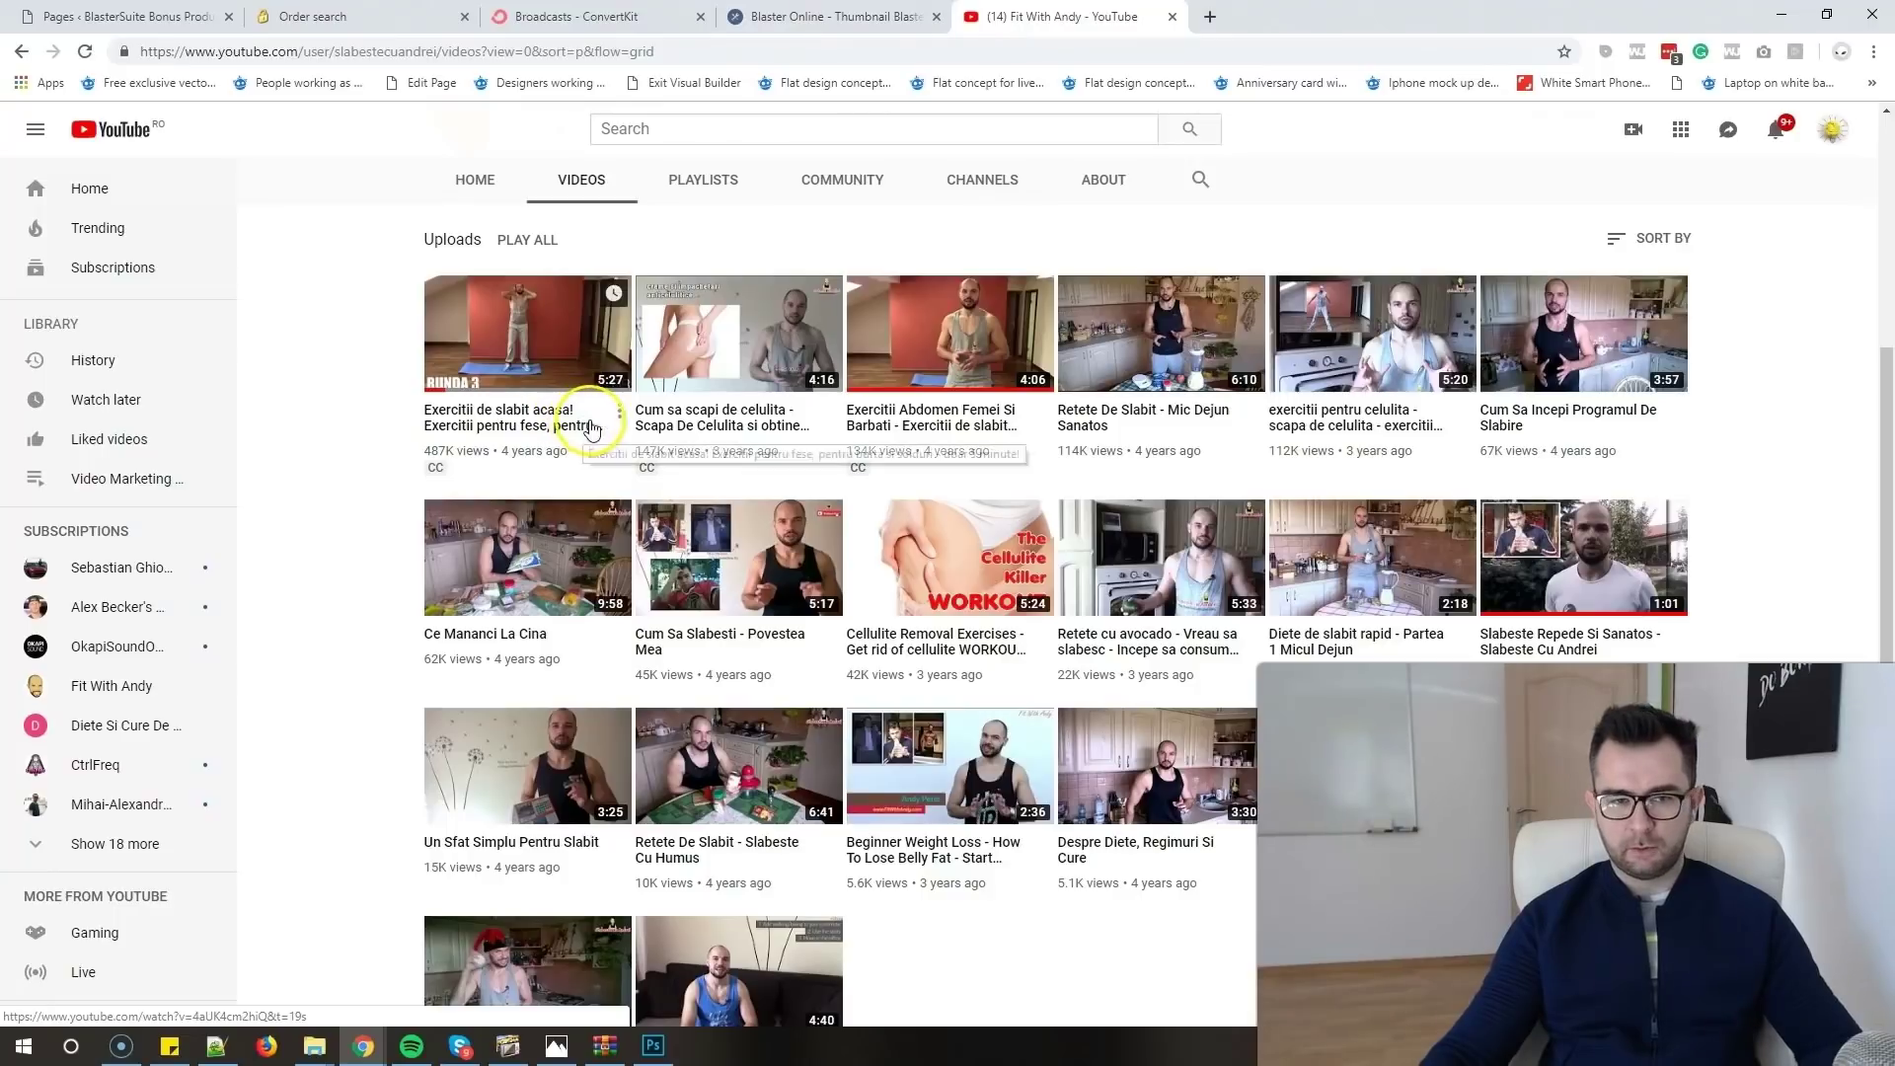
- In Thumbnail Blaster, select the home-workout slimming video dated 26/01/2015
{"action": "left_click", "coordinate": [822, 18]}
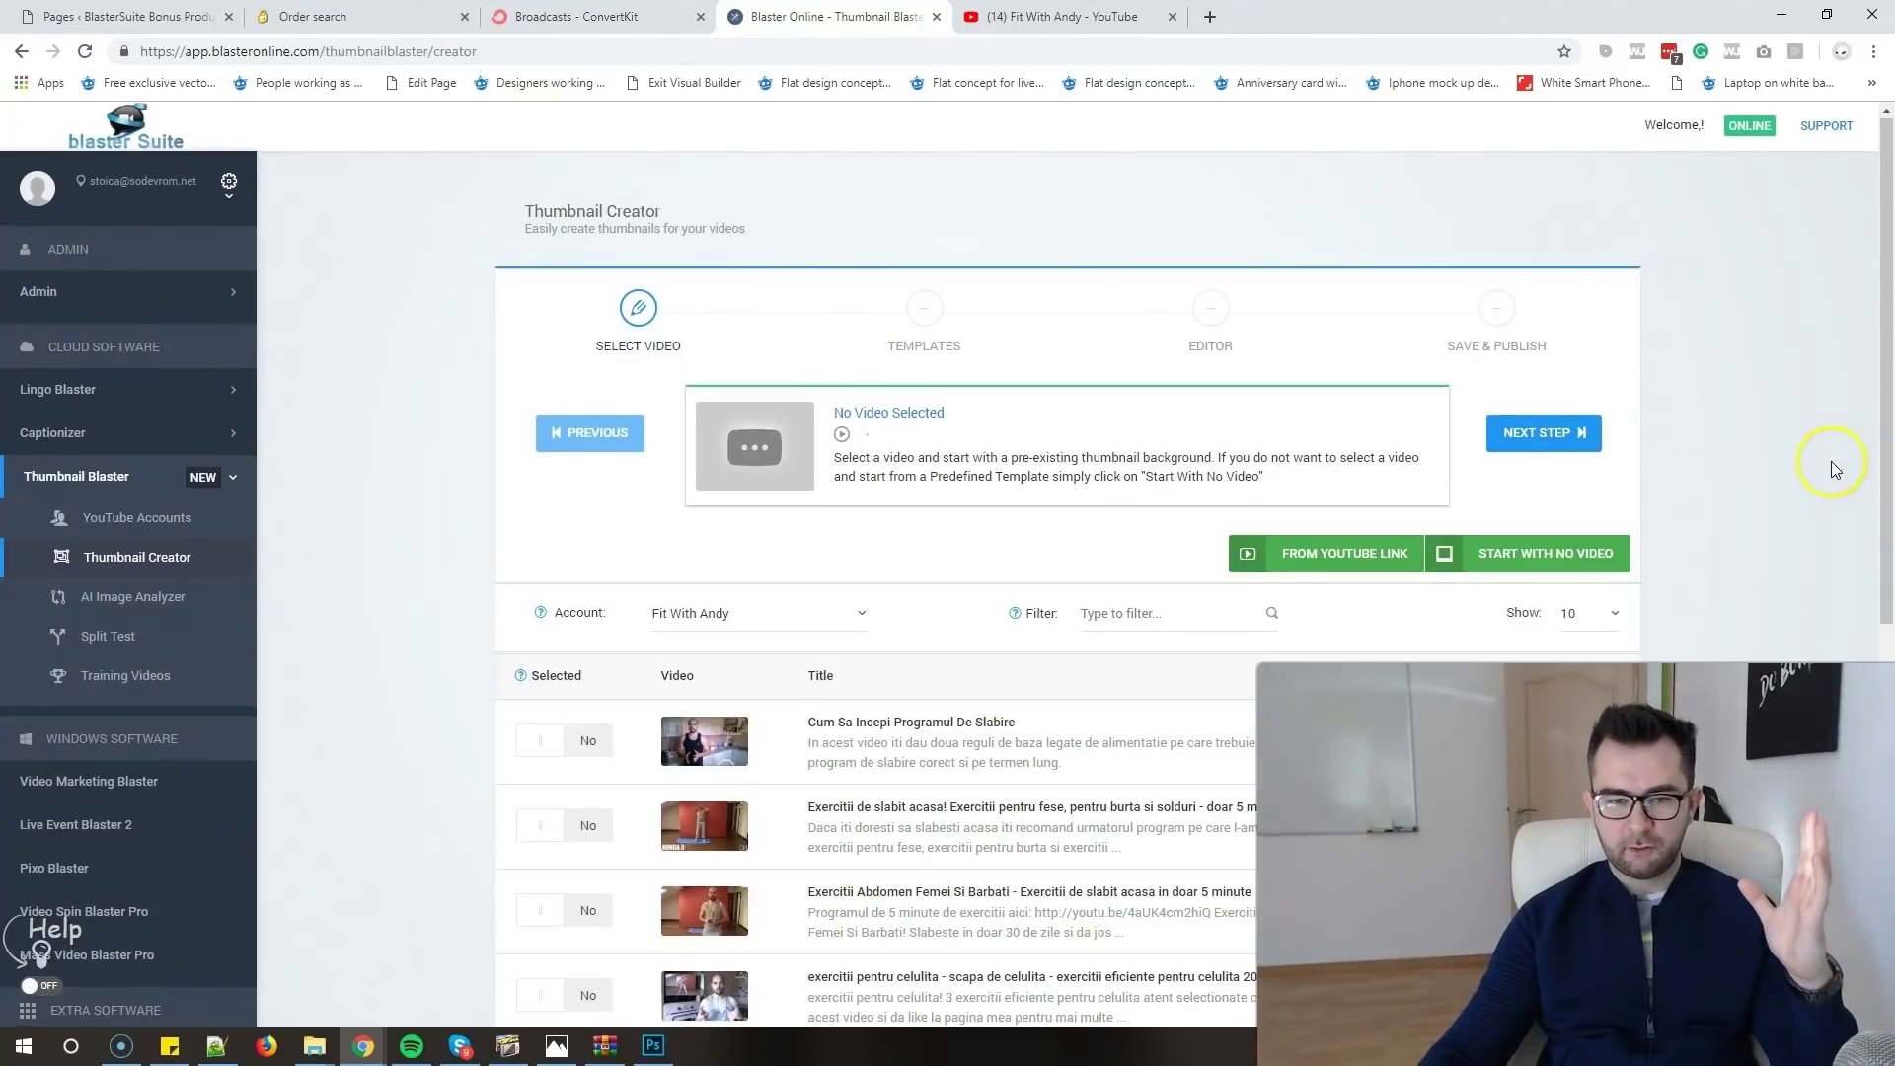
{"action": "scroll", "coordinate": [1832, 460], "scroll_direction": "down", "scroll_amount": 1}
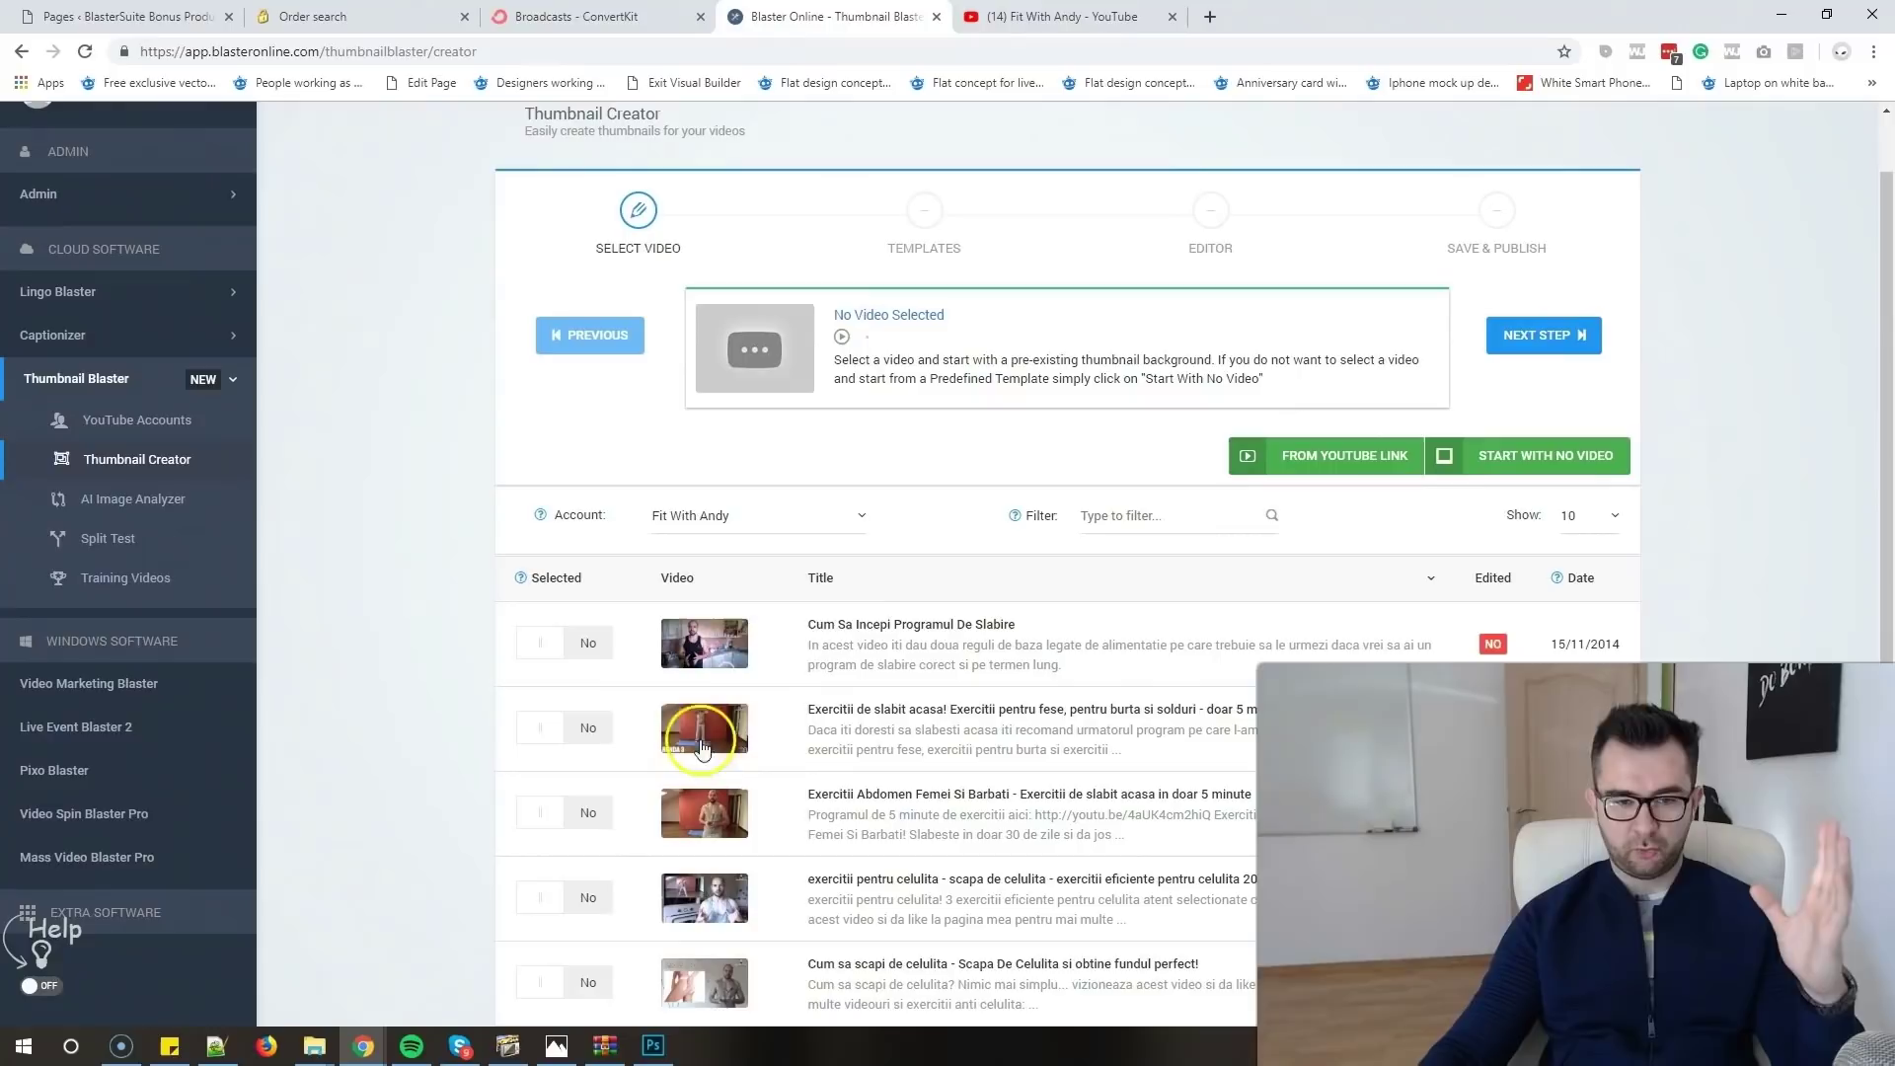
{"action": "left_click", "coordinate": [592, 728]}
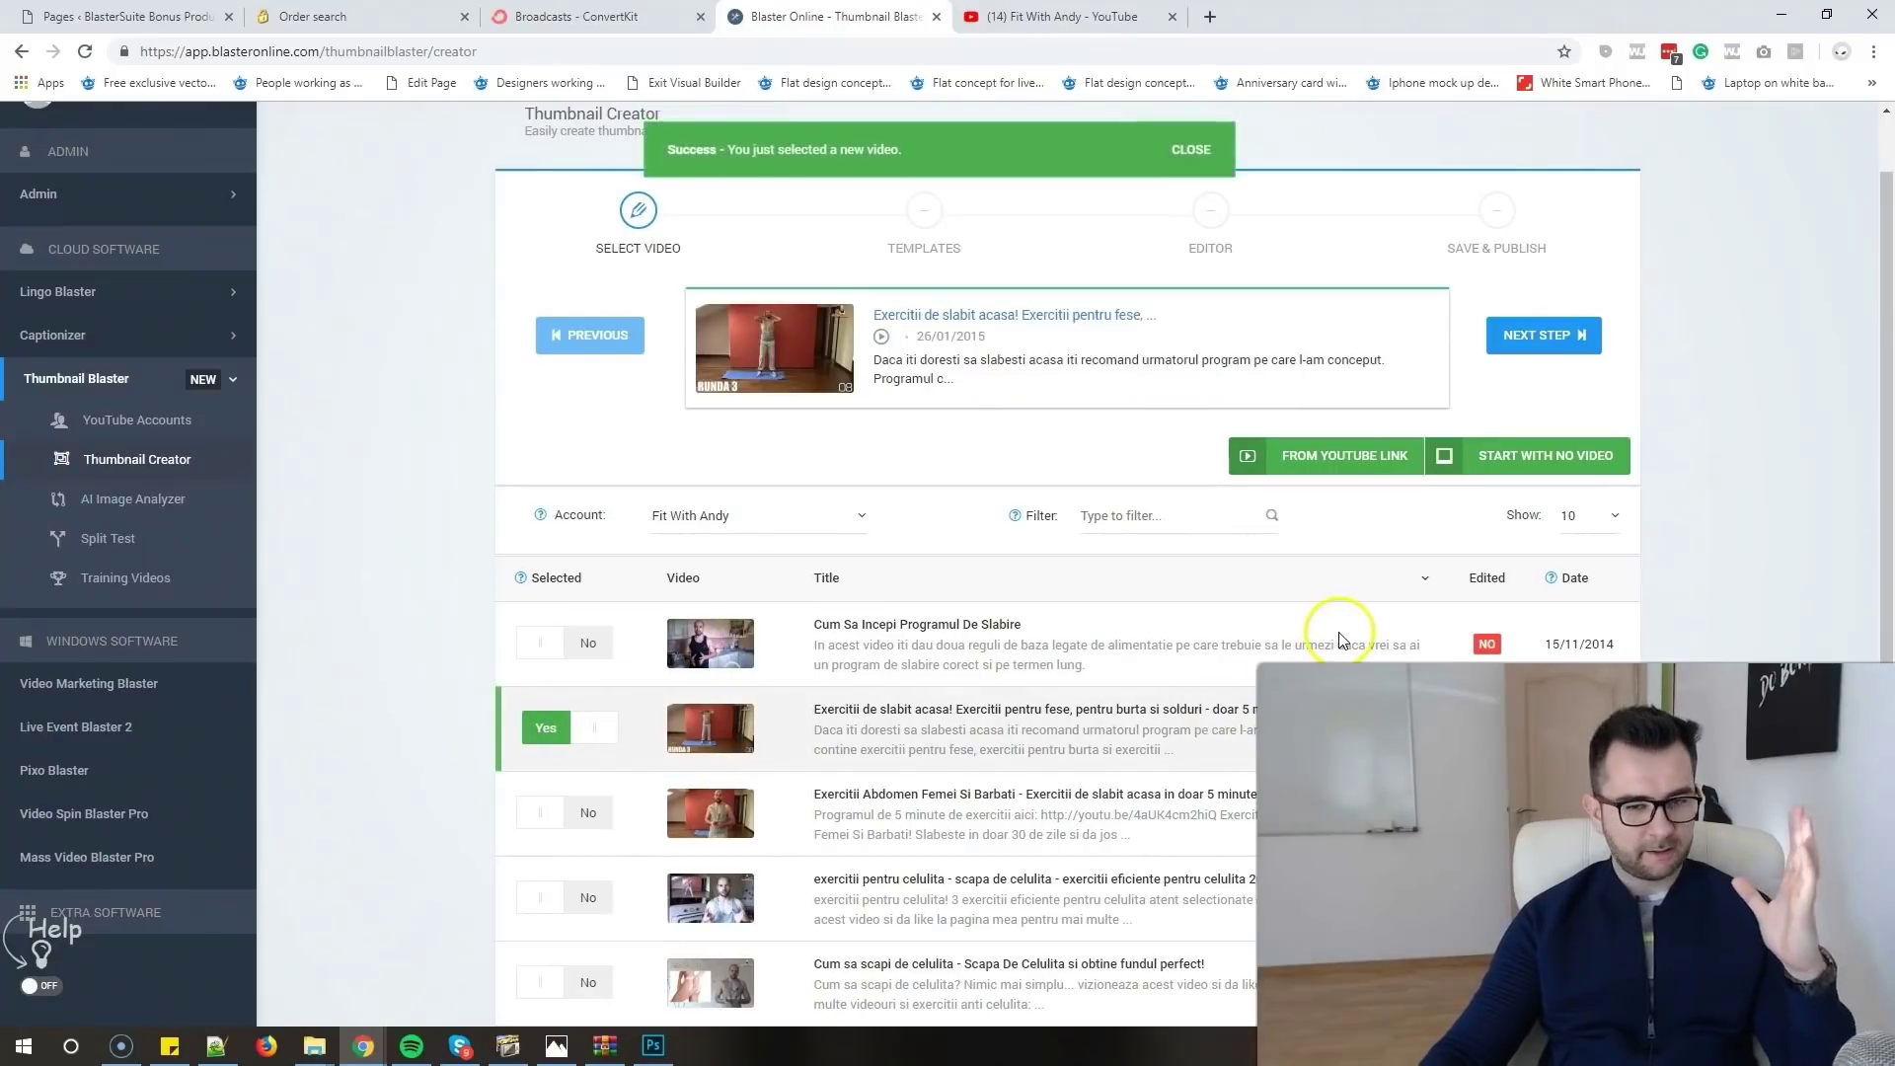
{"action": "scroll", "coordinate": [1251, 707], "scroll_direction": "up", "scroll_amount": 1}
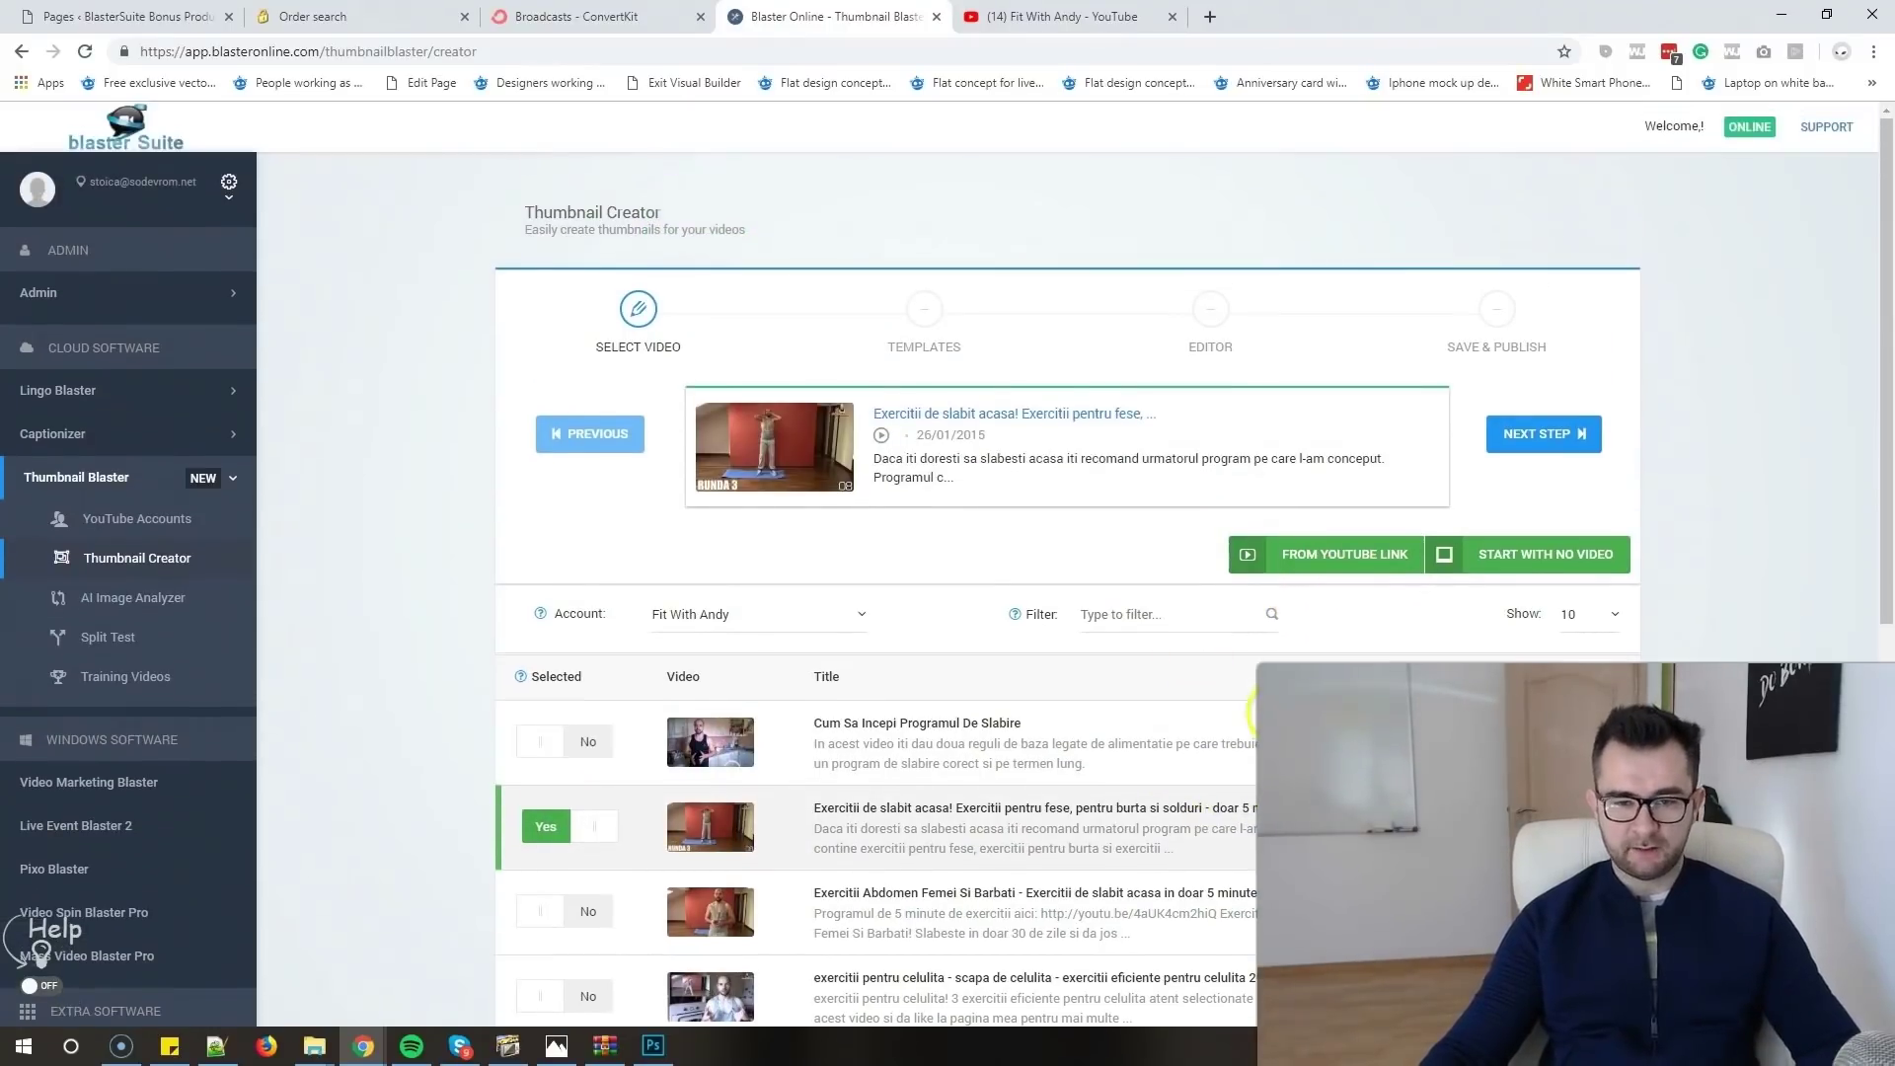
{"action": "left_click", "coordinate": [1053, 20]}
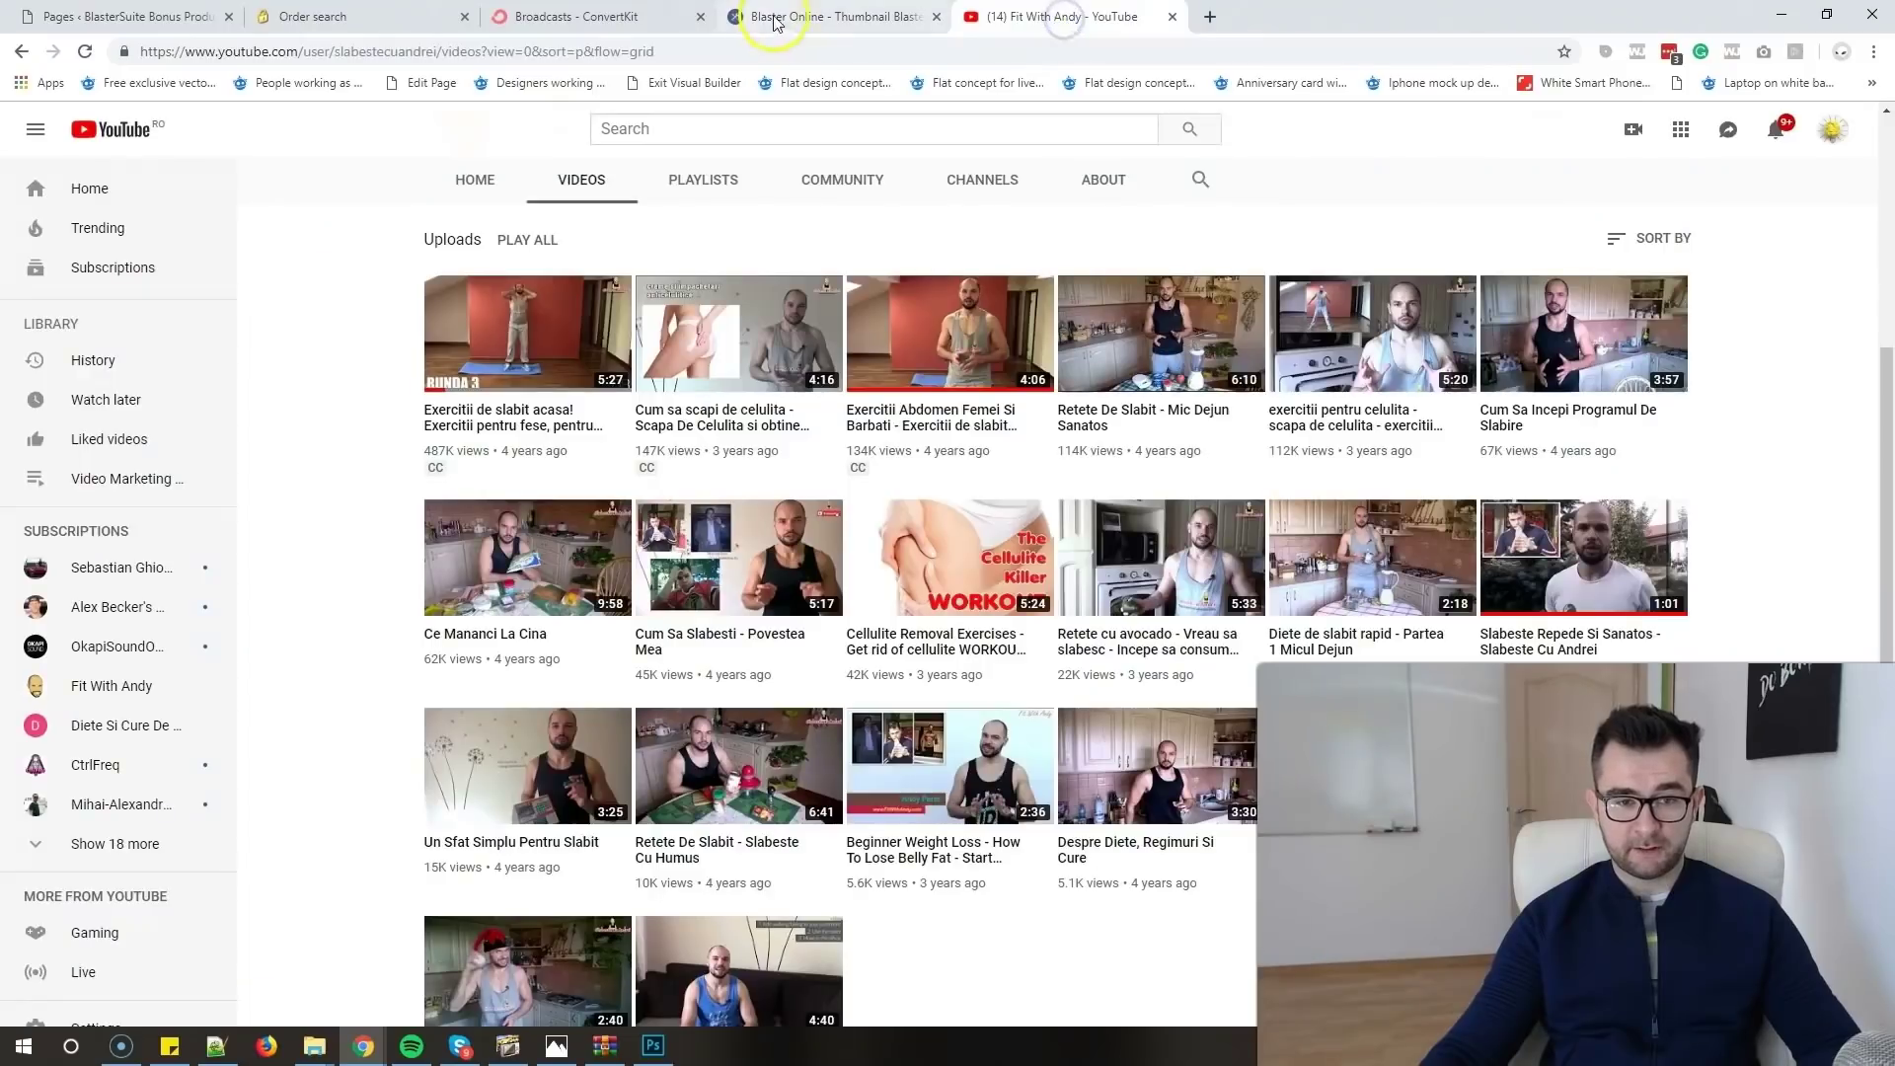
{"action": "left_click", "coordinate": [831, 16]}
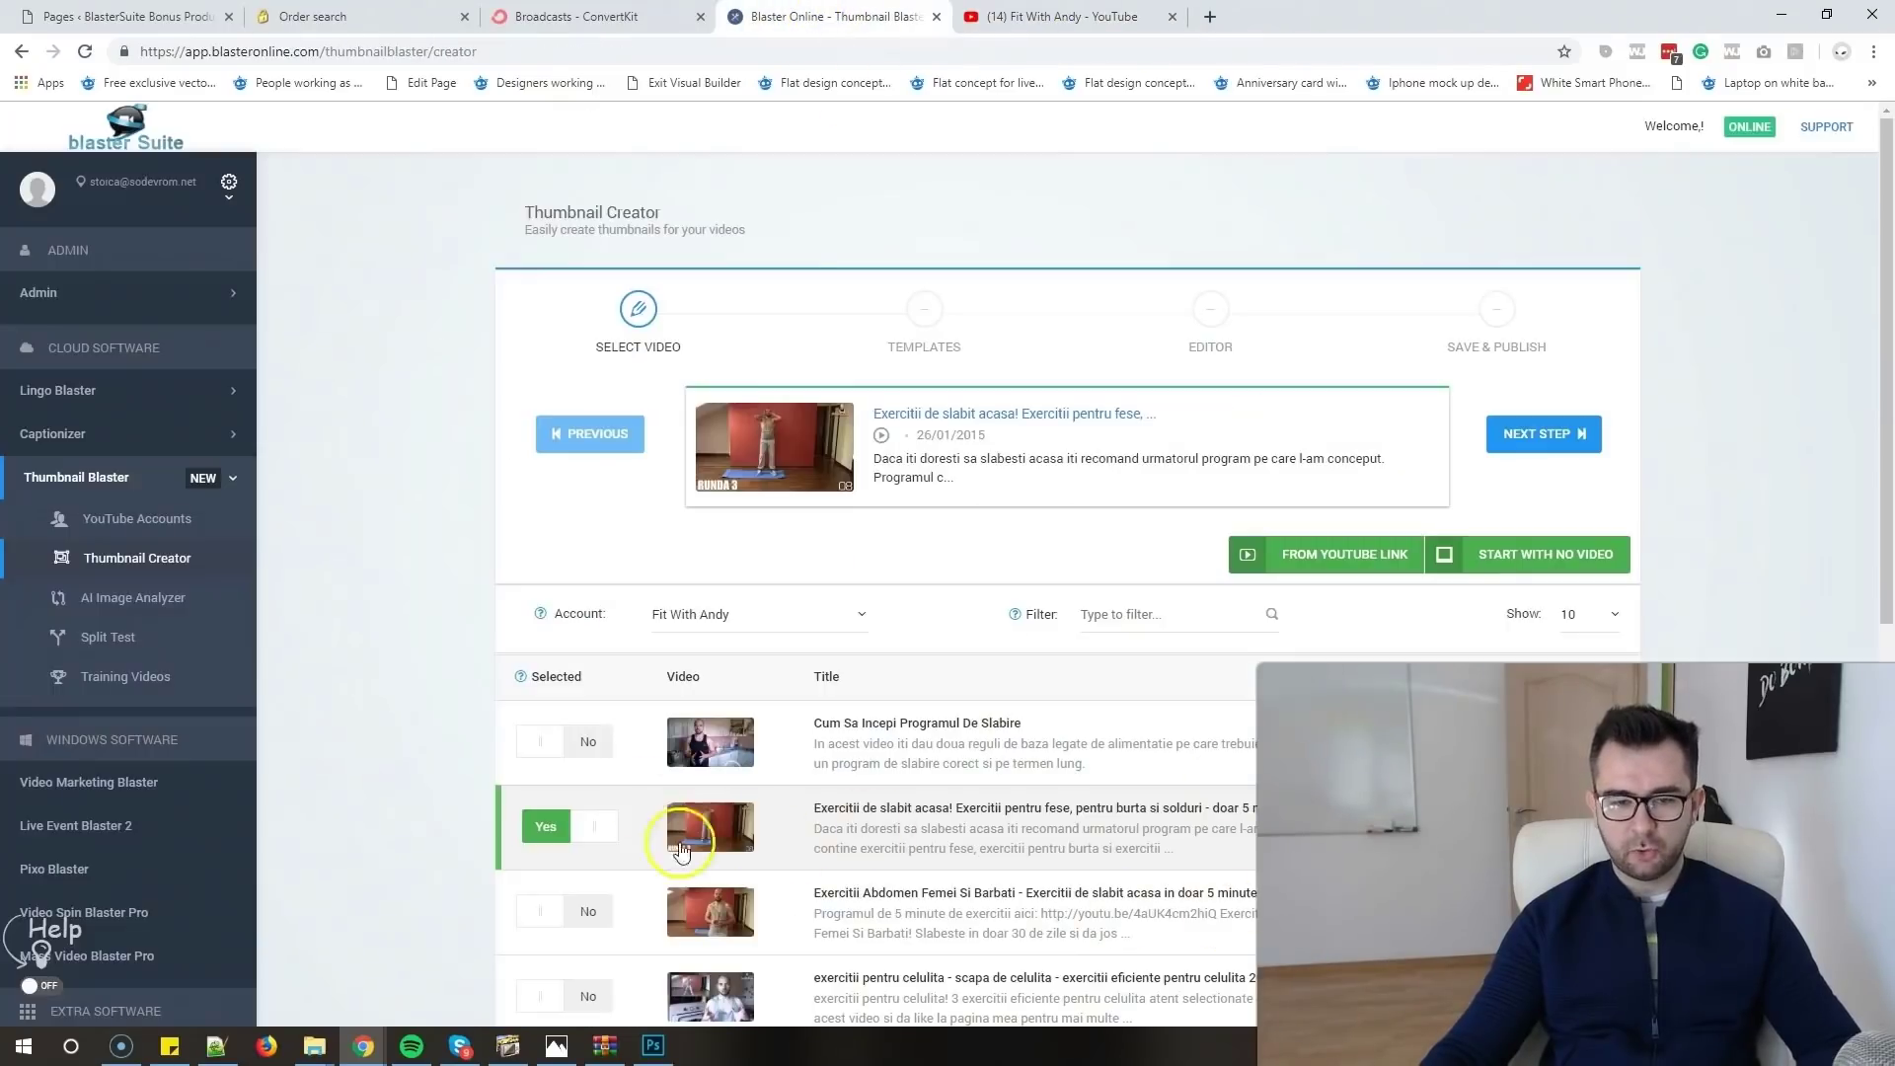
{"action": "scroll", "coordinate": [806, 548], "scroll_direction": "down", "scroll_amount": 2}
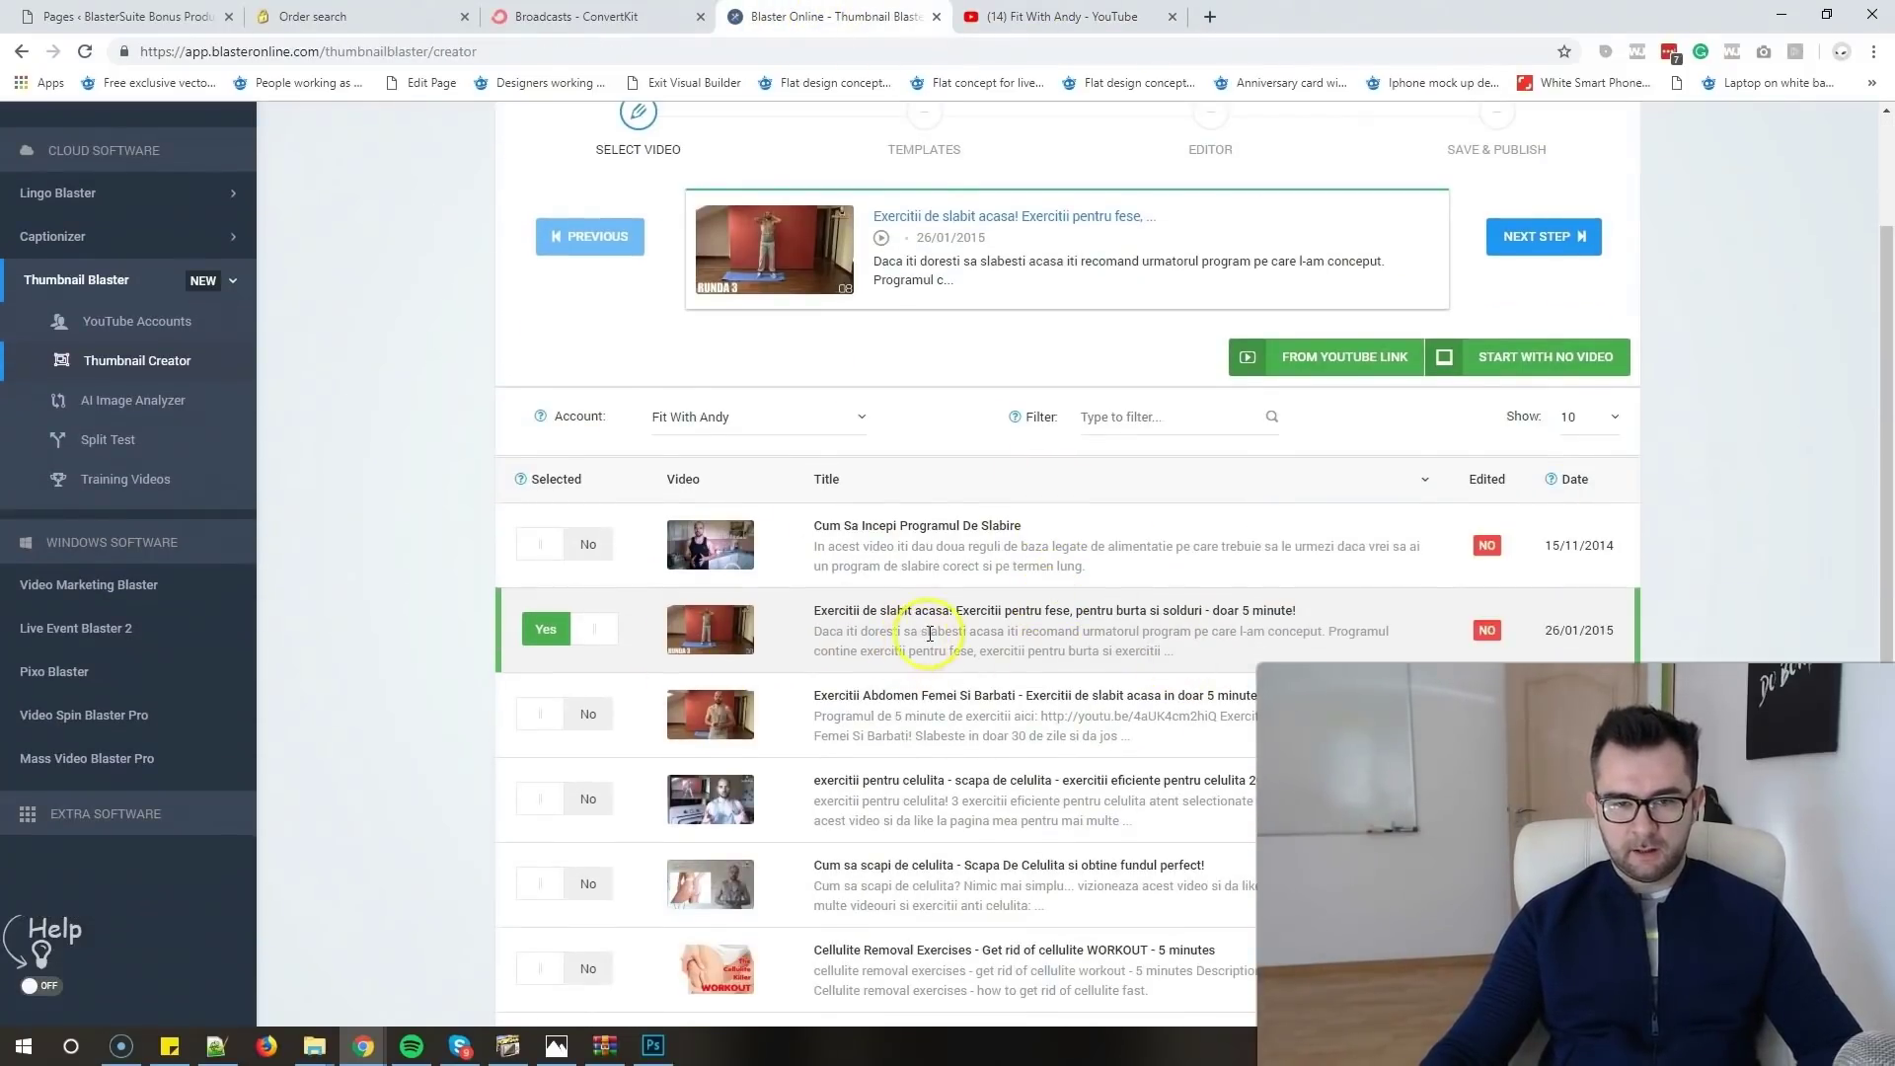
- Keep the current channel account, reselect the workout video and go on to template suggestions
{"action": "left_click", "coordinate": [780, 424]}
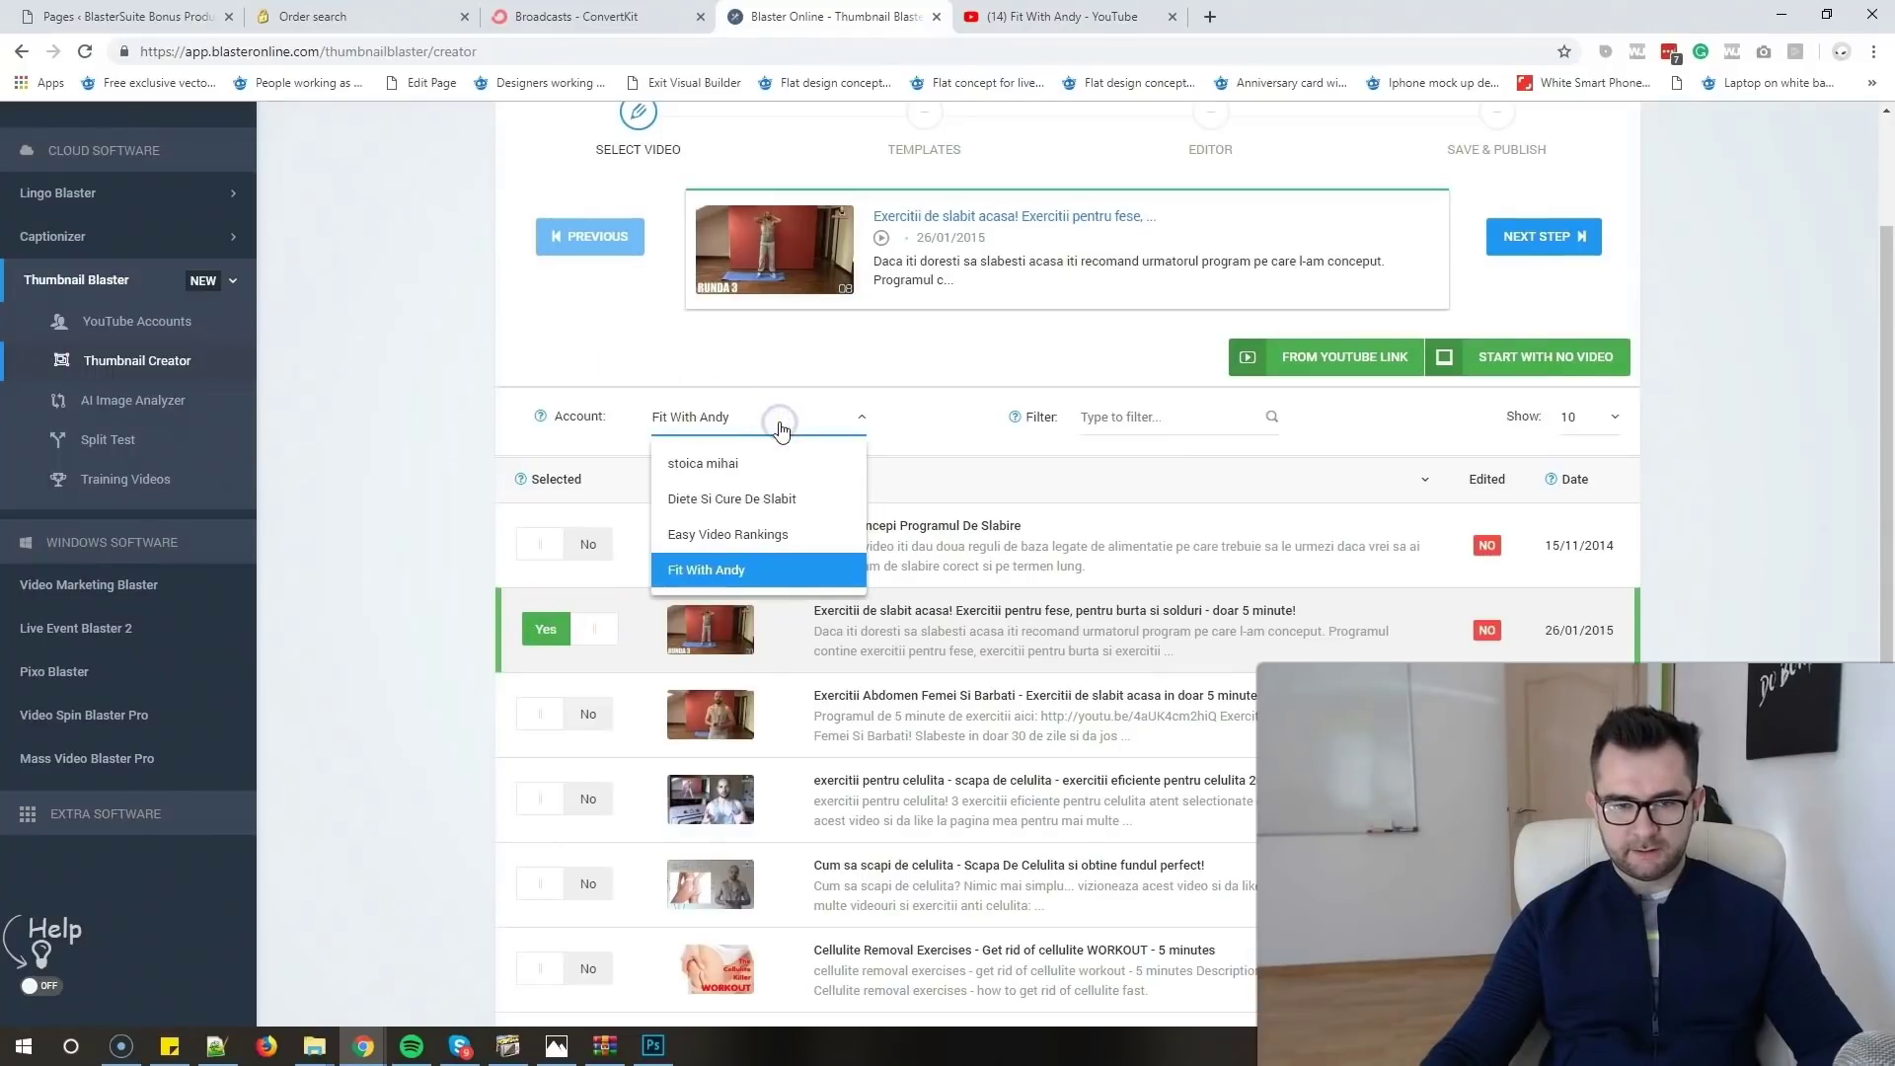
{"action": "left_click", "coordinate": [780, 422]}
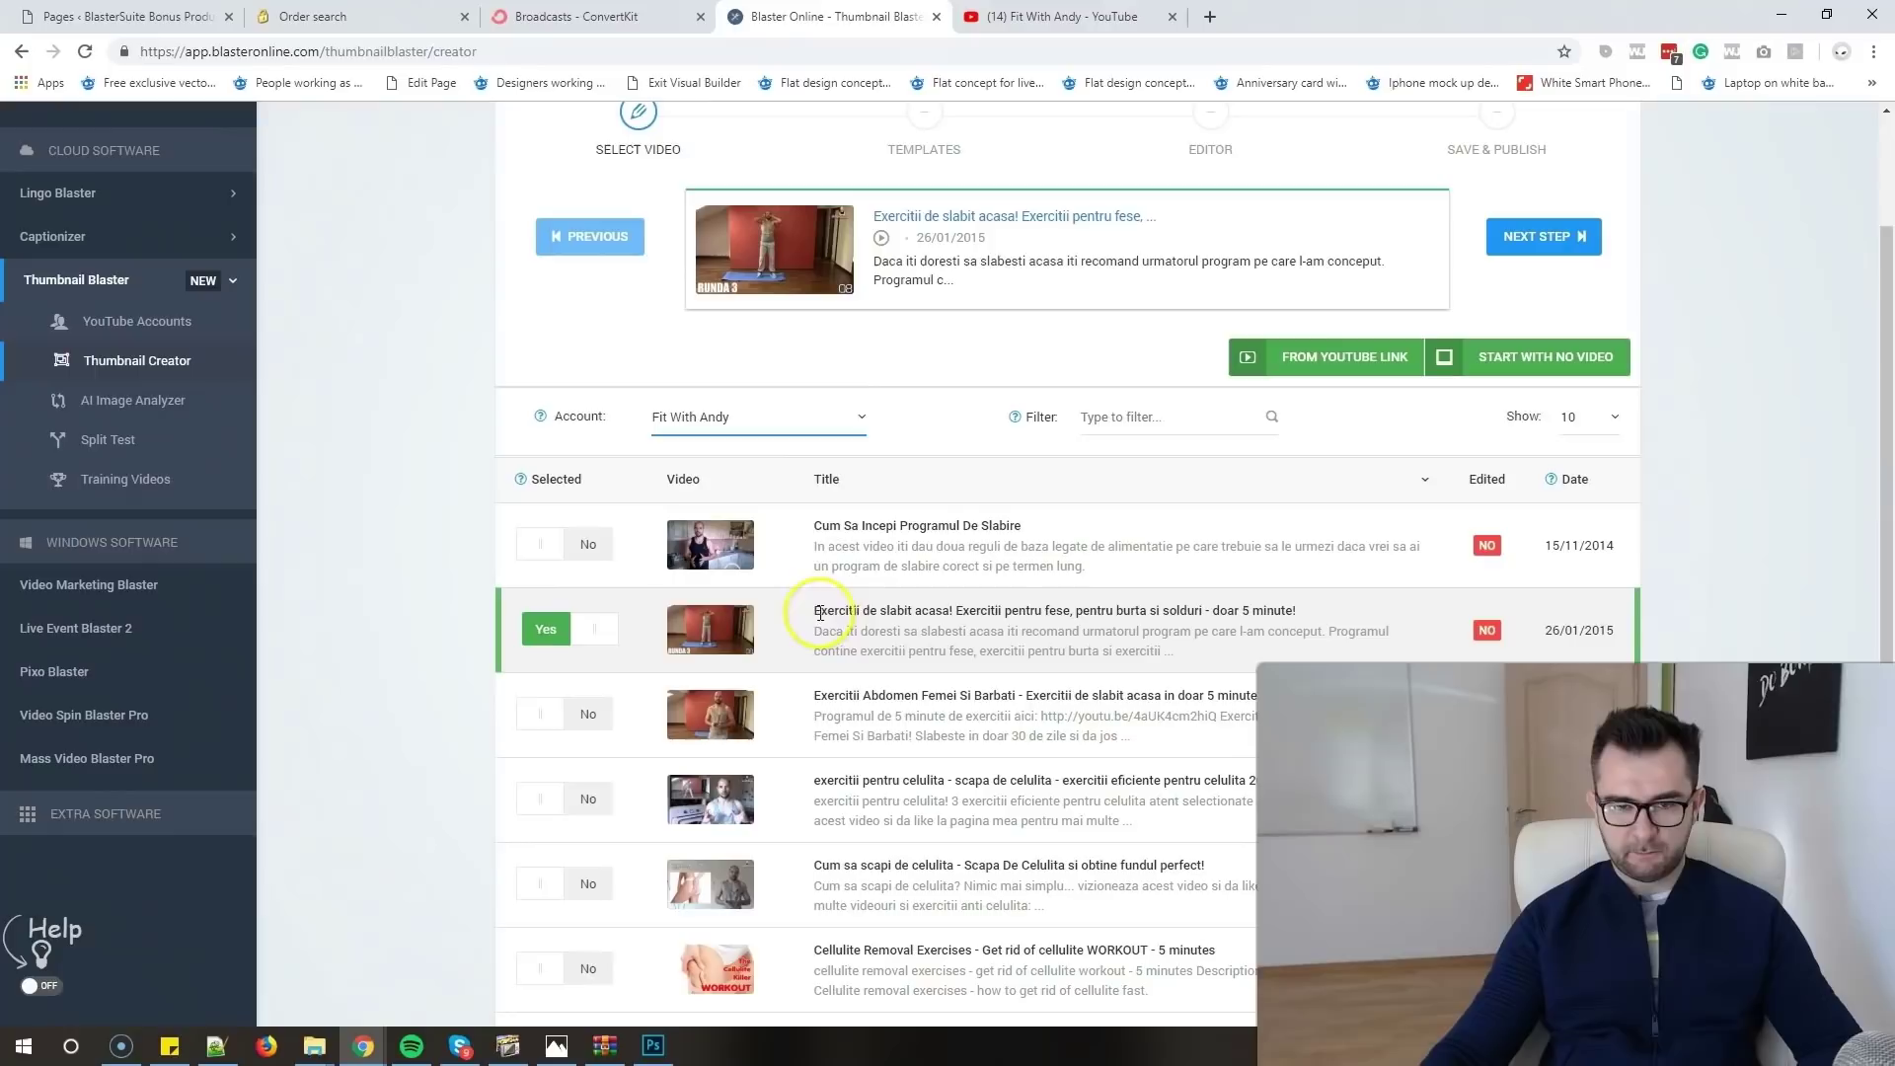
{"action": "left_click", "coordinate": [883, 614]}
{"action": "left_click", "coordinate": [582, 629]}
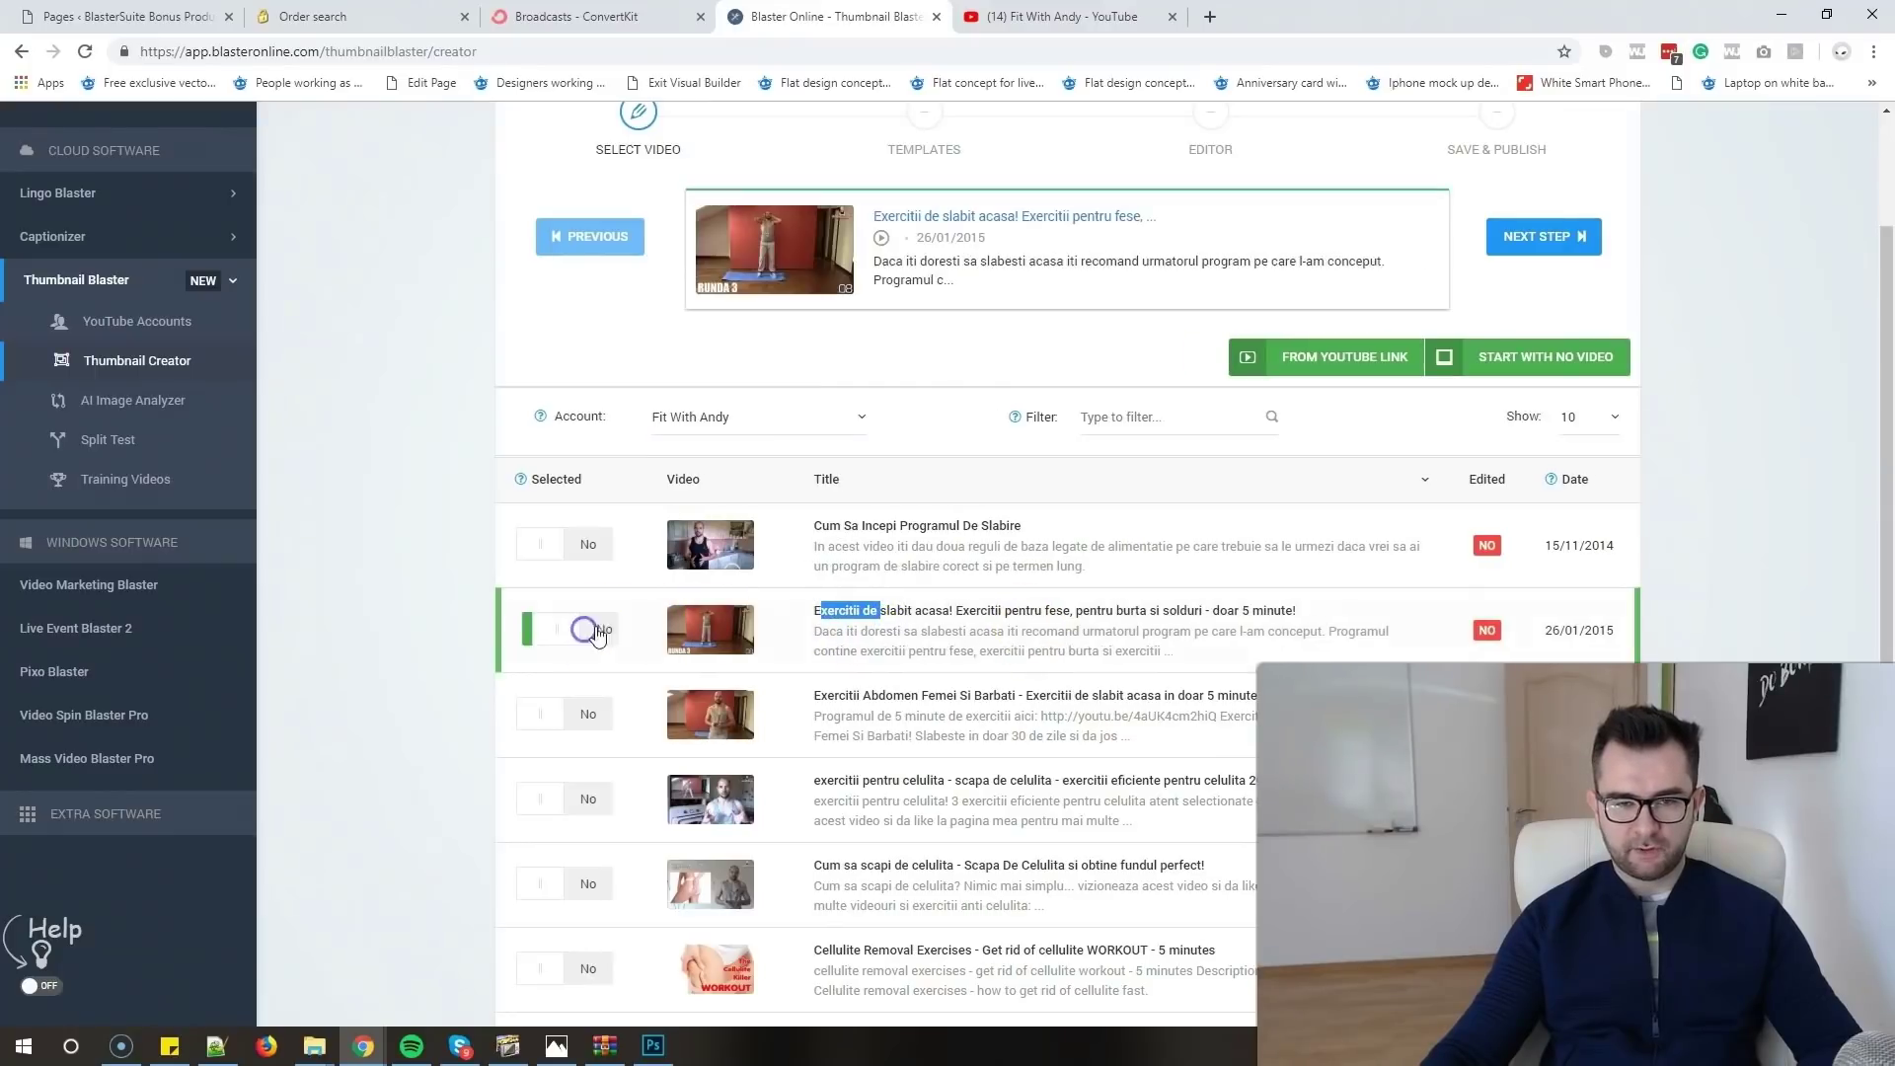
{"action": "left_click", "coordinate": [1545, 238]}
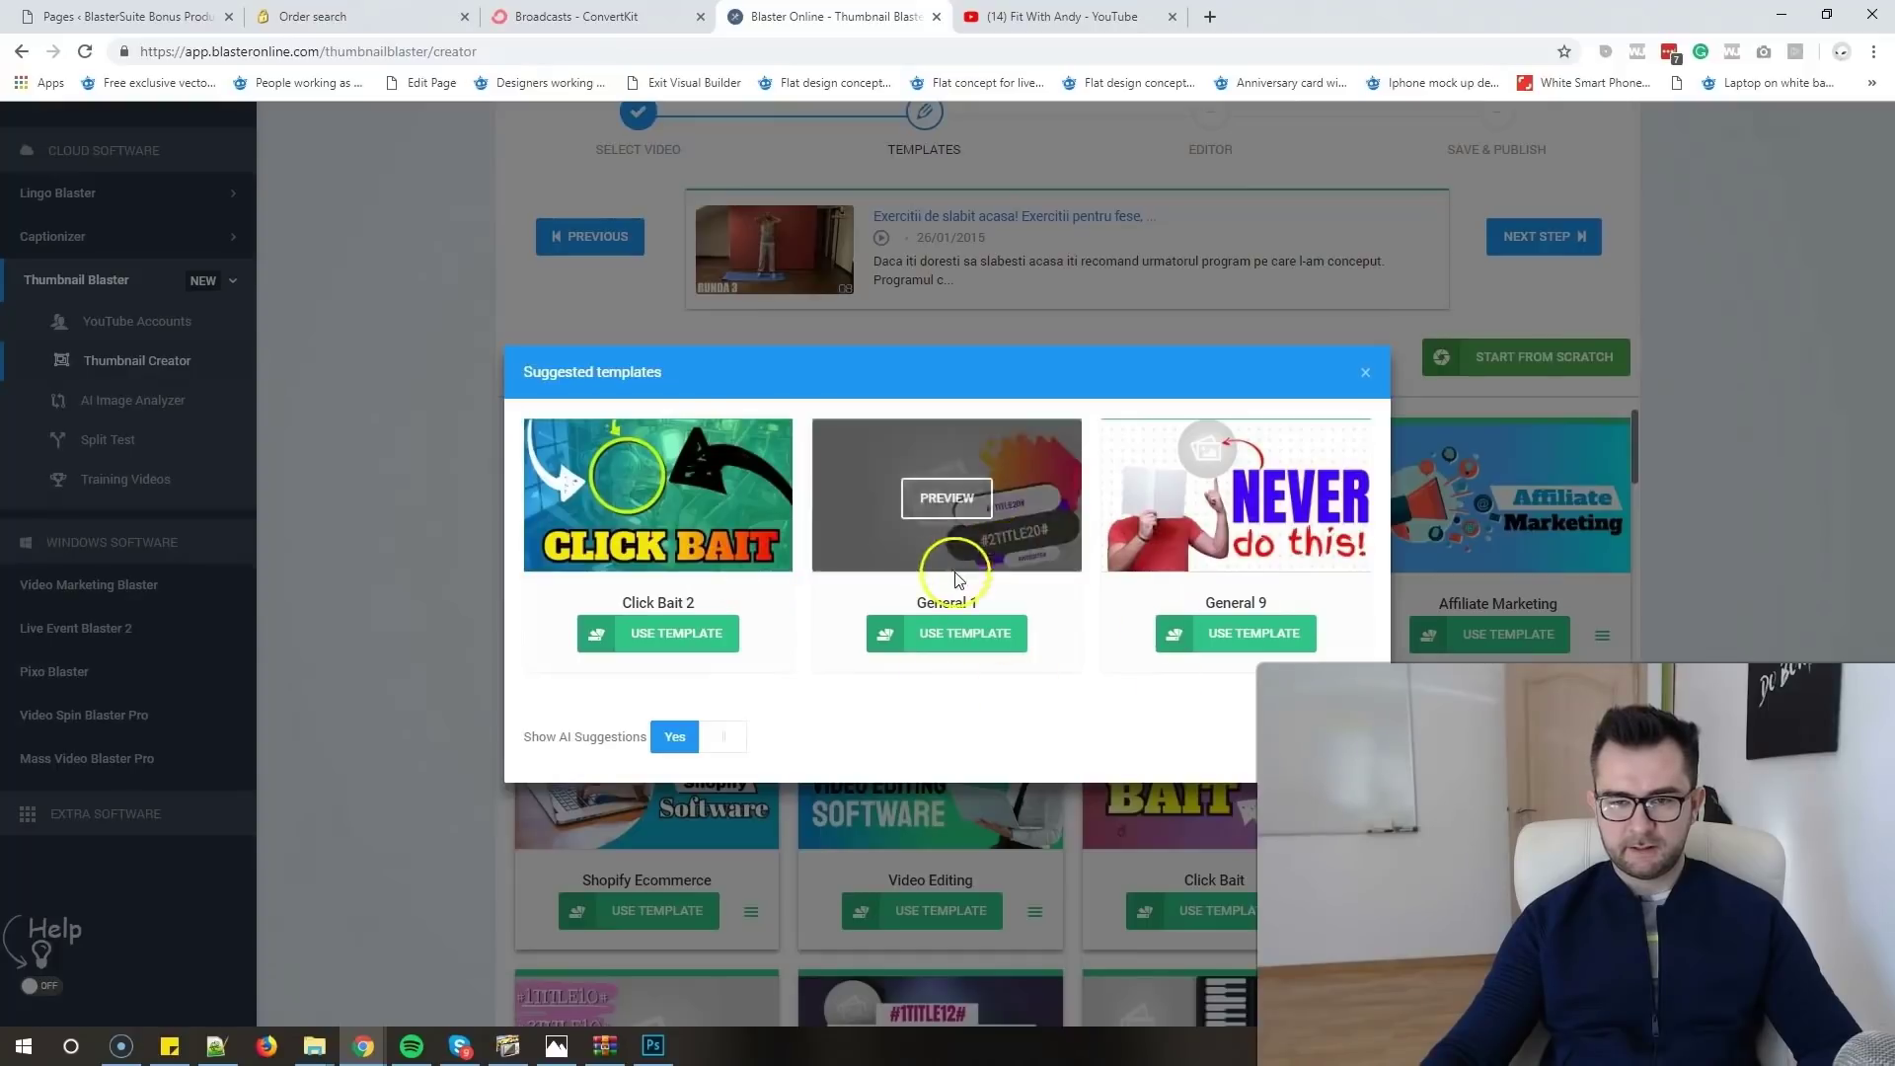
- Dismiss the suggested templates and apply the Generic Thumbnail template to the fitness video
{"action": "key", "text": "Escape"}
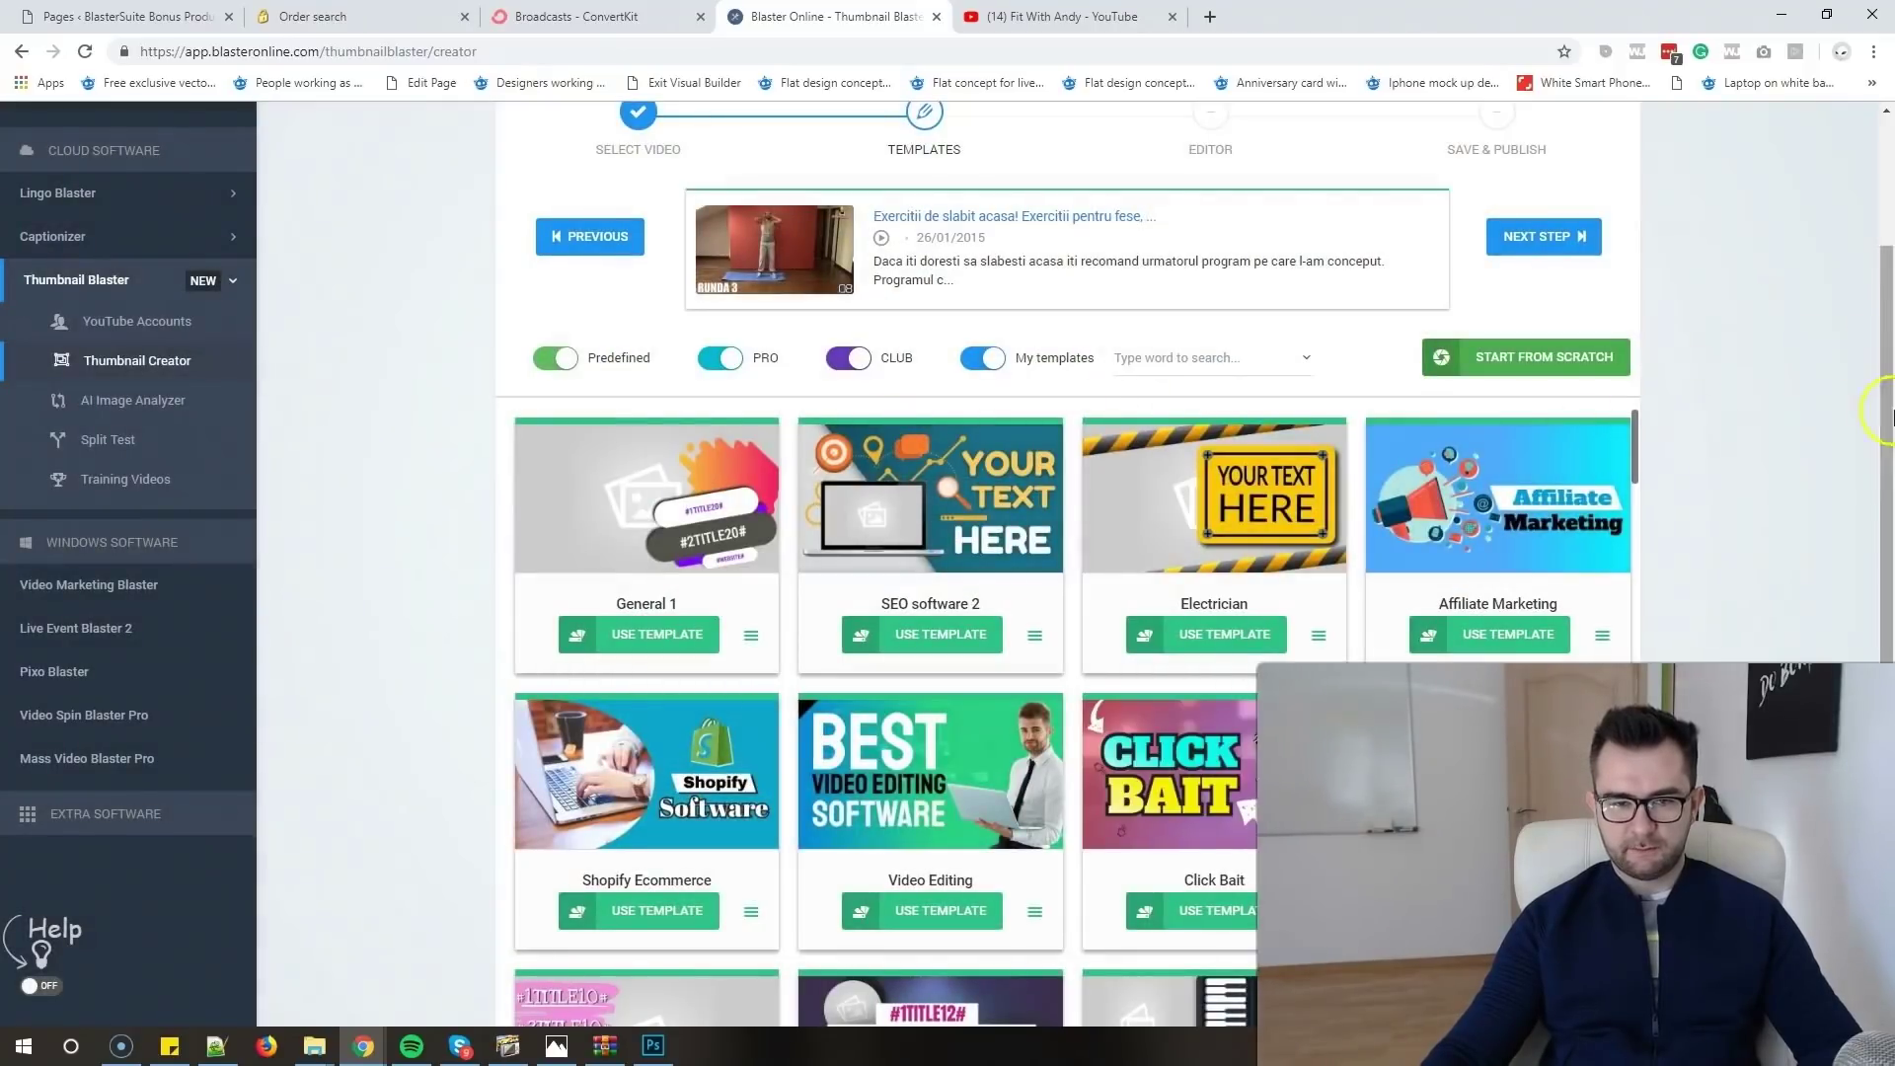
{"action": "scroll", "coordinate": [1672, 593], "scroll_direction": "down", "scroll_amount": 2}
{"action": "scroll", "coordinate": [1105, 375], "scroll_direction": "down", "scroll_amount": 5}
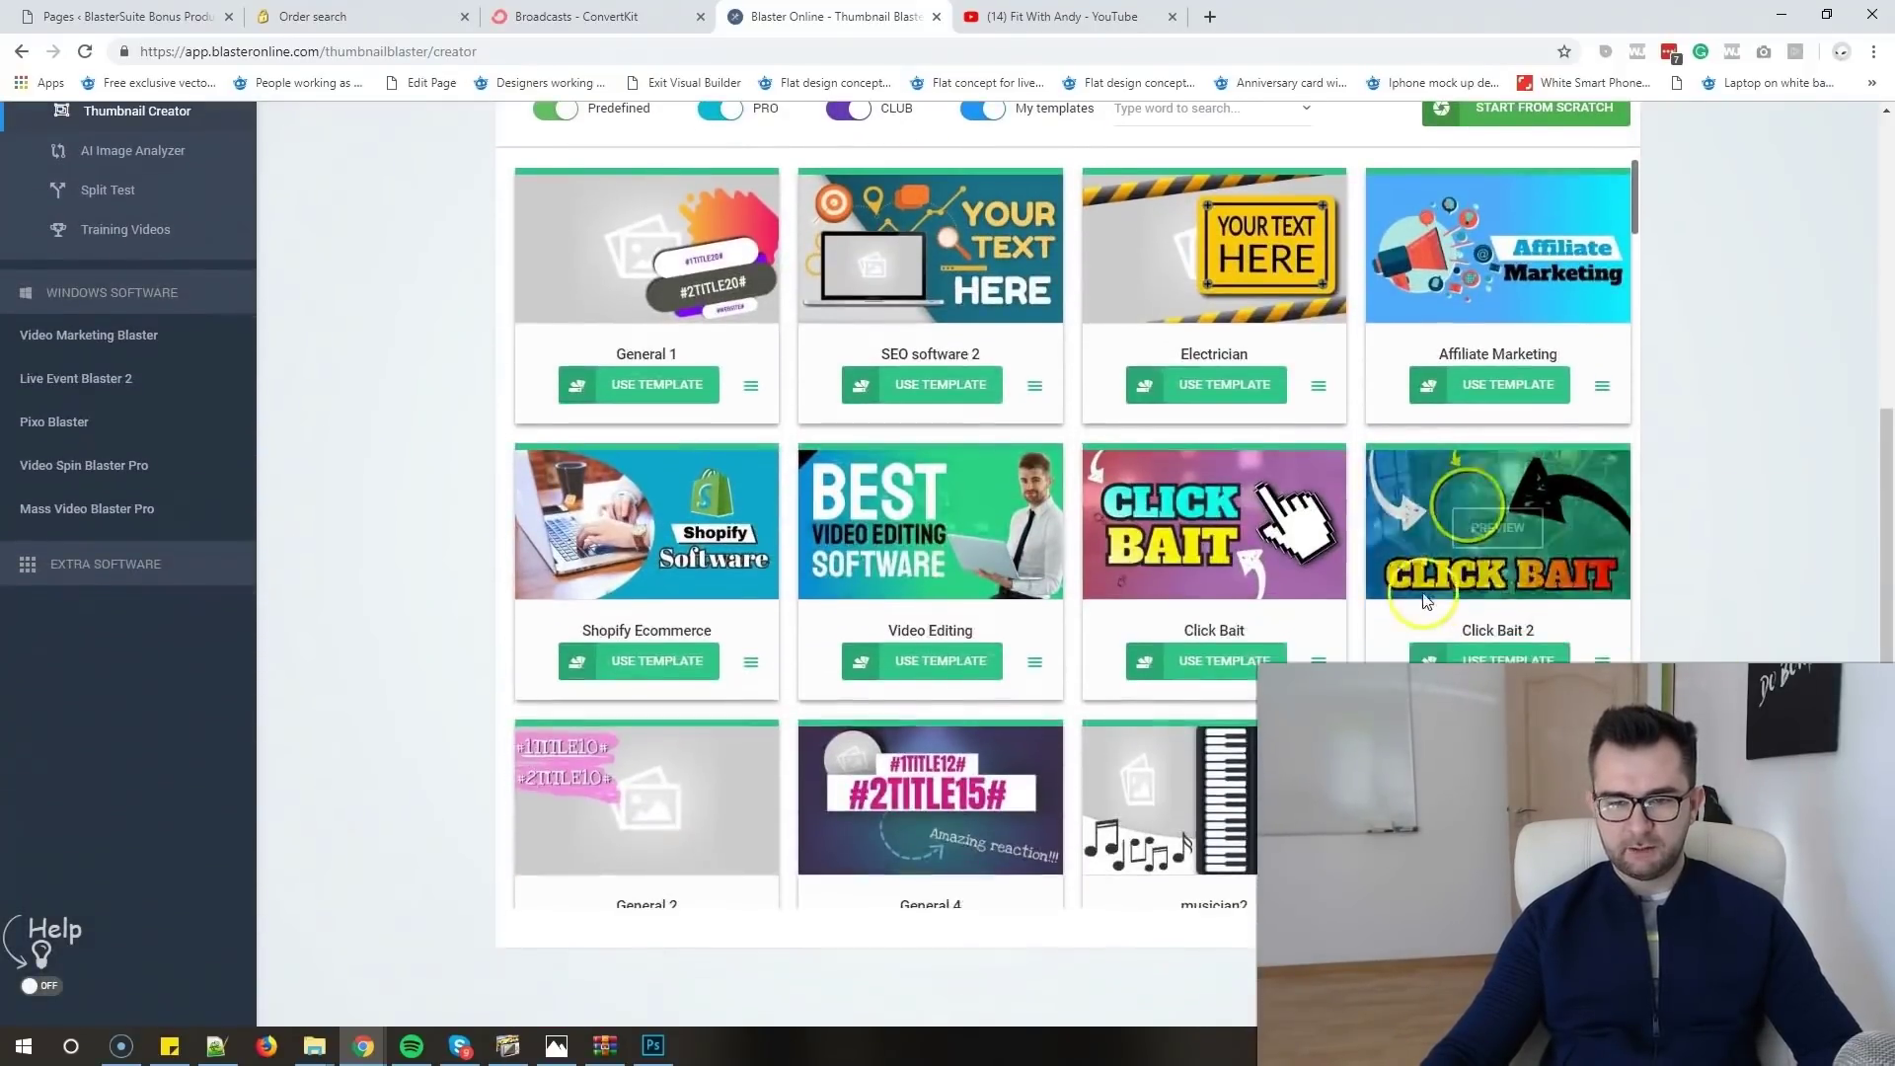
{"action": "scroll", "coordinate": [1106, 375], "scroll_direction": "down", "scroll_amount": 8}
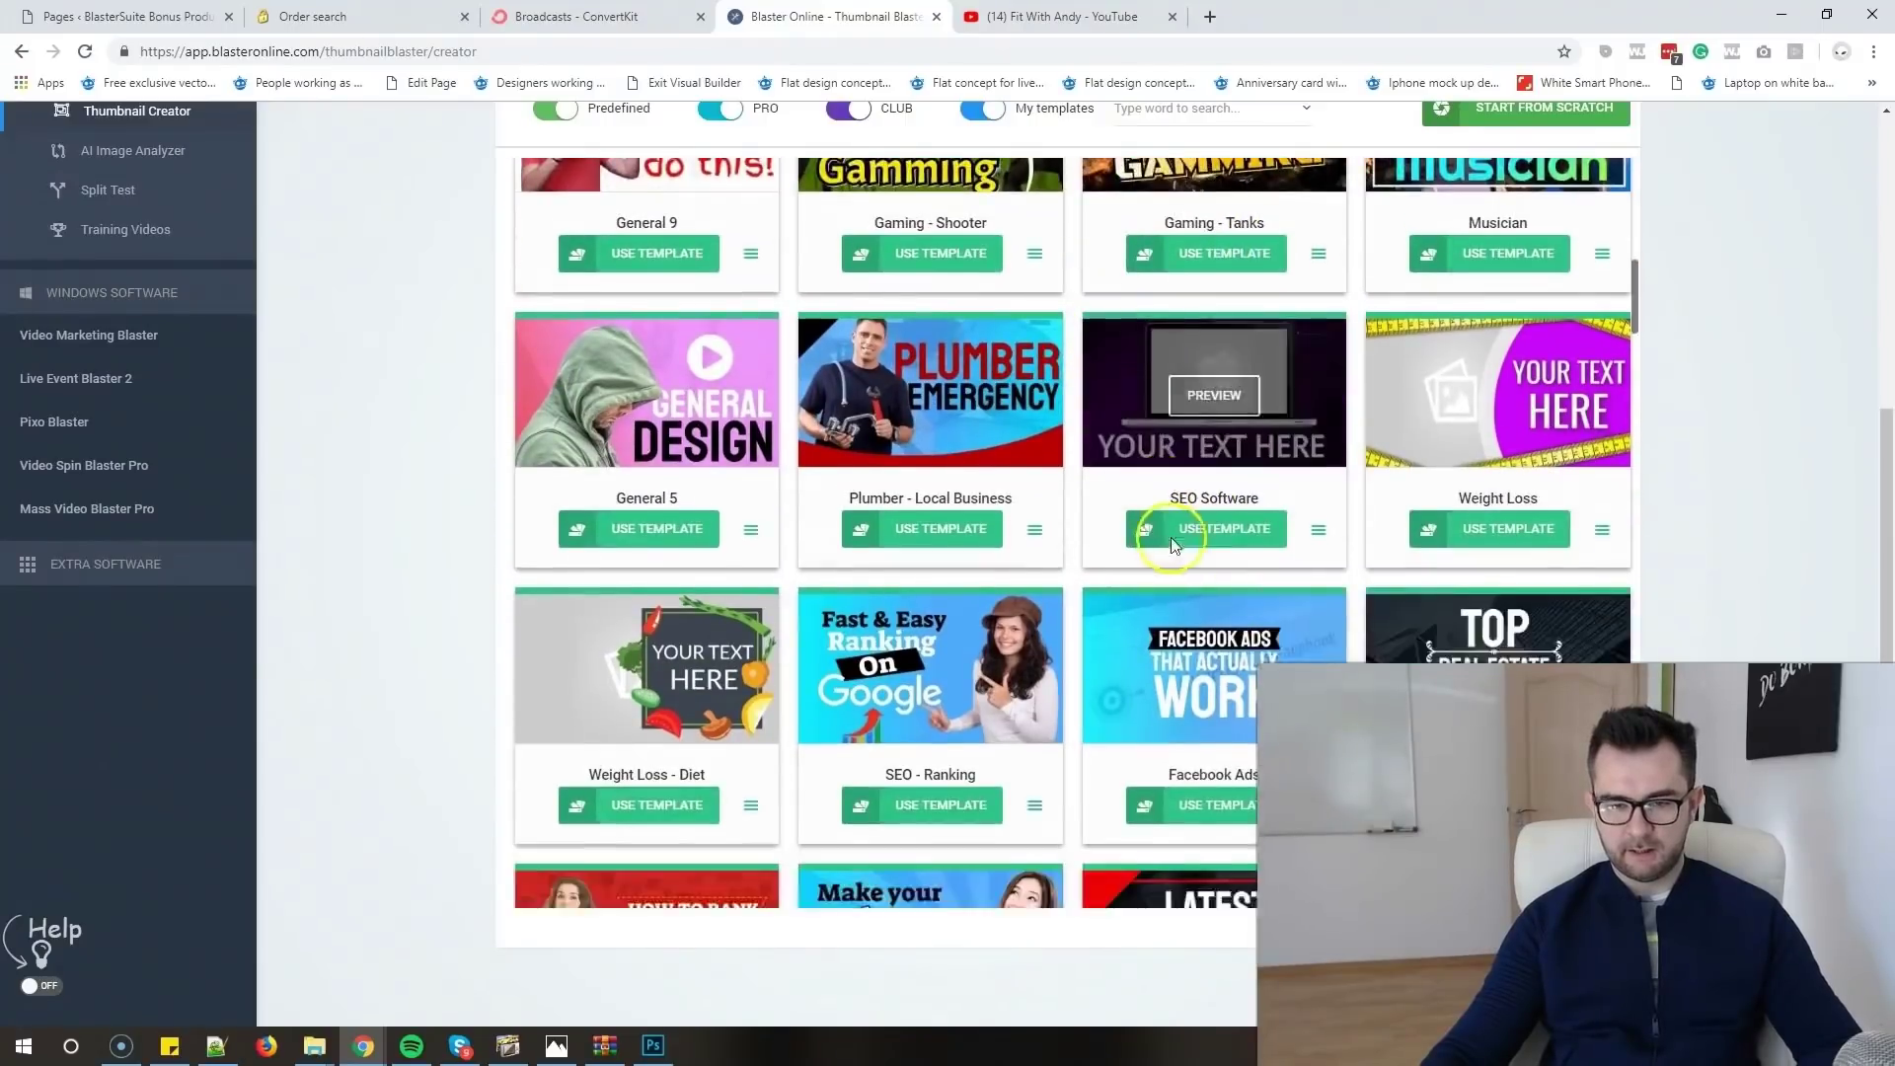
{"action": "scroll", "coordinate": [1010, 424], "scroll_direction": "down", "scroll_amount": 6}
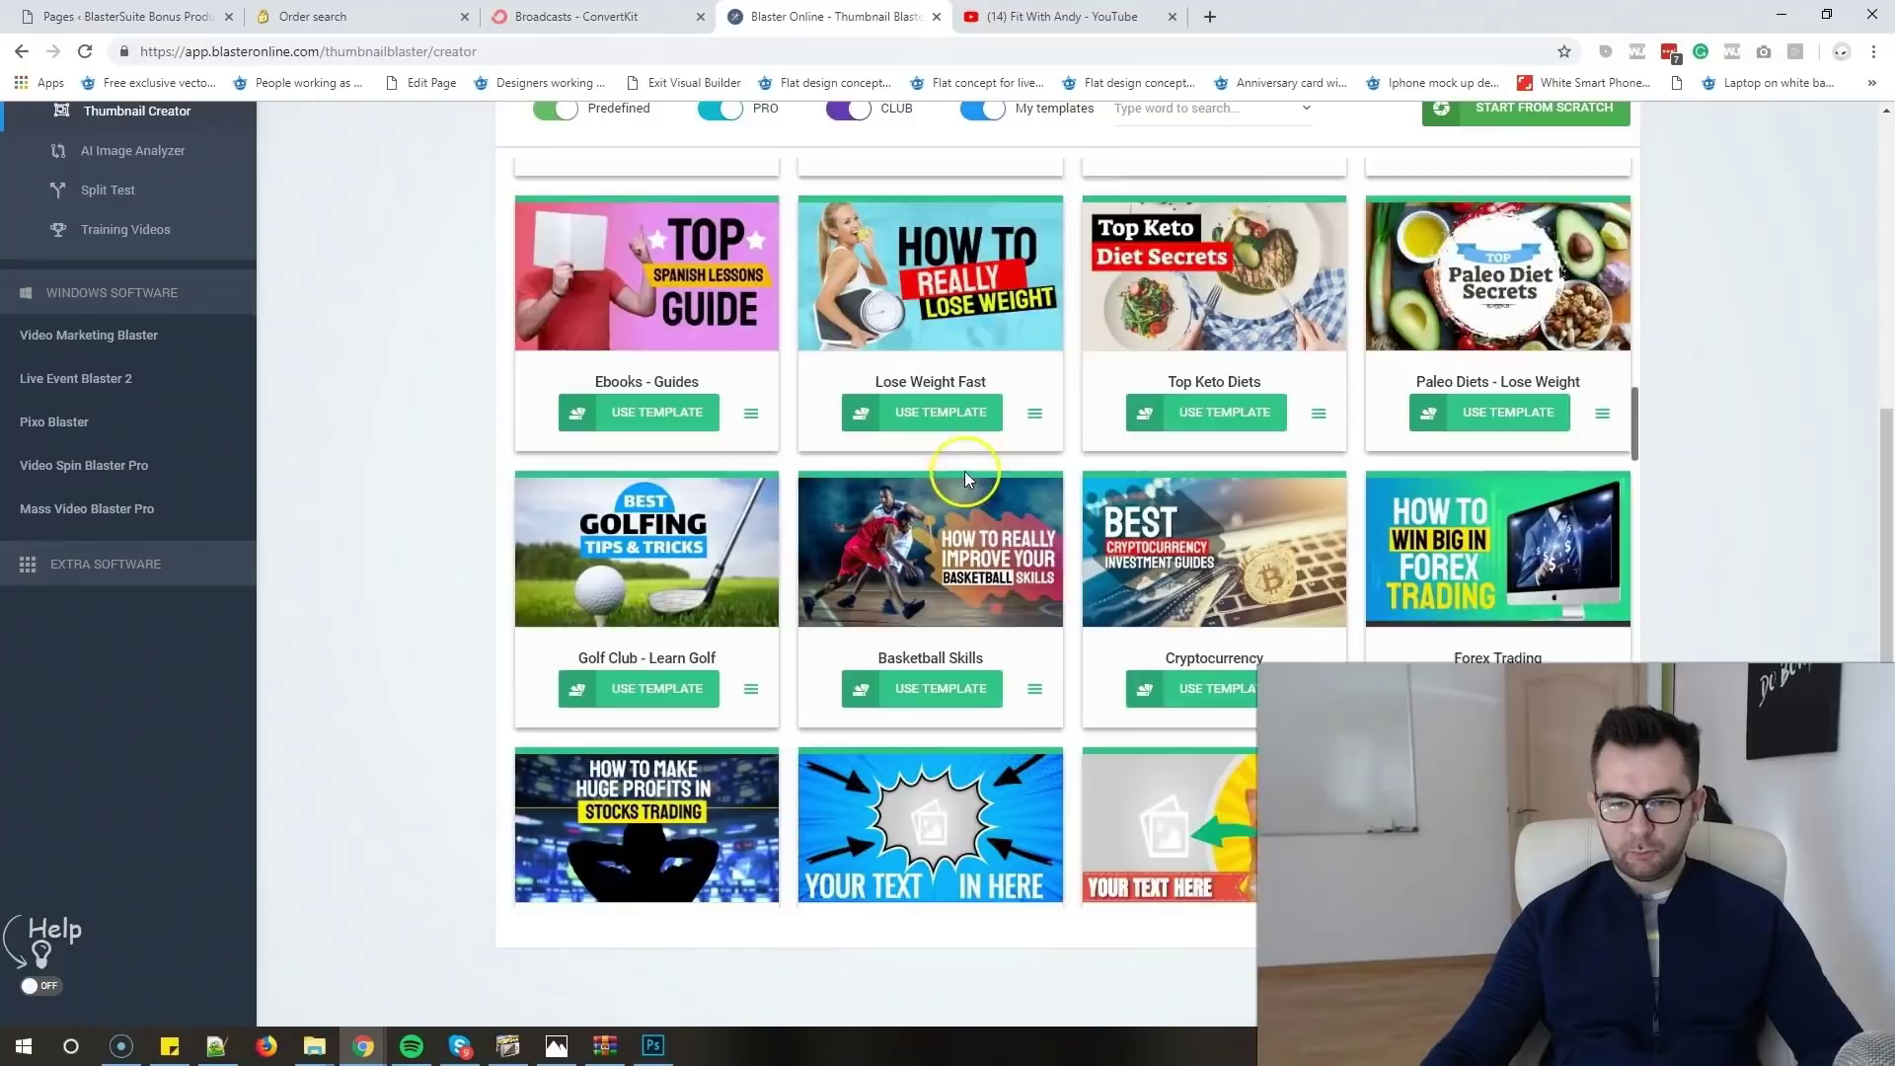
{"action": "scroll", "coordinate": [964, 471], "scroll_direction": "down", "scroll_amount": 7}
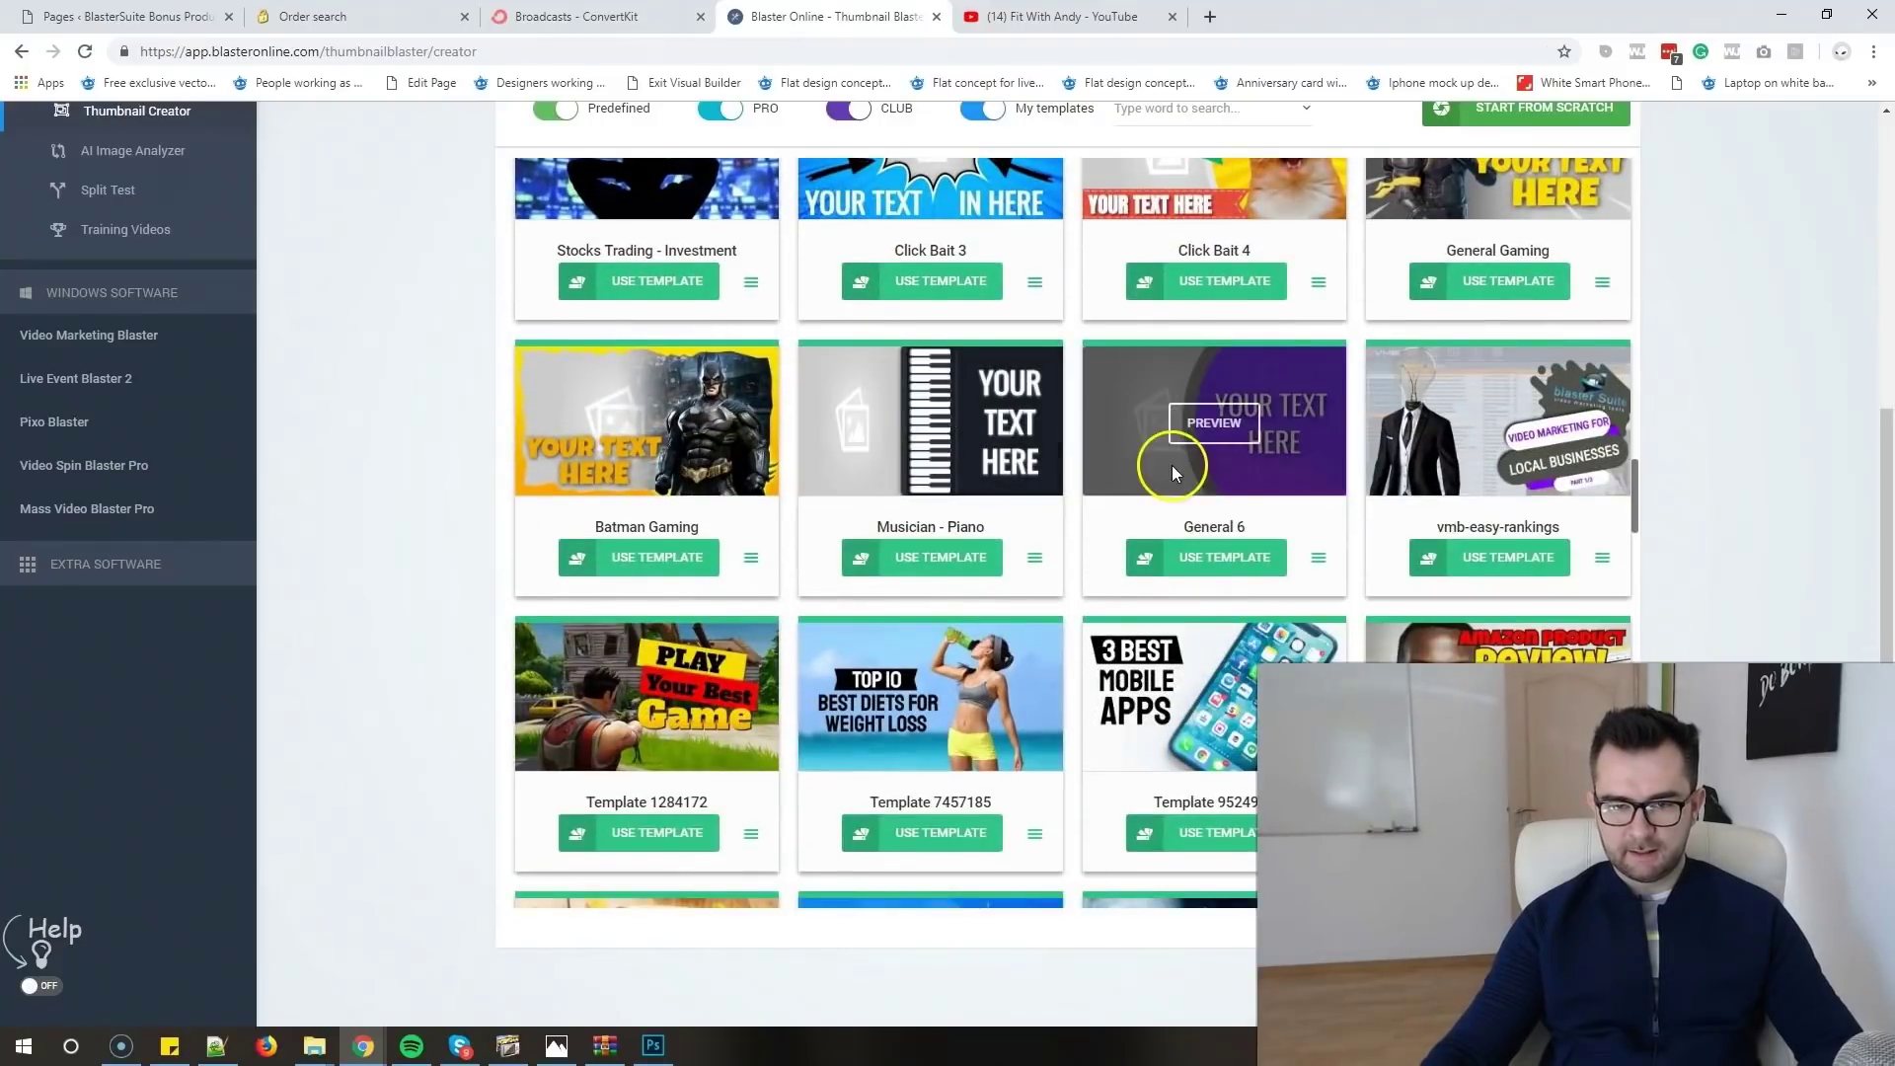
{"action": "scroll", "coordinate": [1382, 456], "scroll_direction": "down", "scroll_amount": 5}
{"action": "scroll", "coordinate": [1230, 441], "scroll_direction": "down", "scroll_amount": 8}
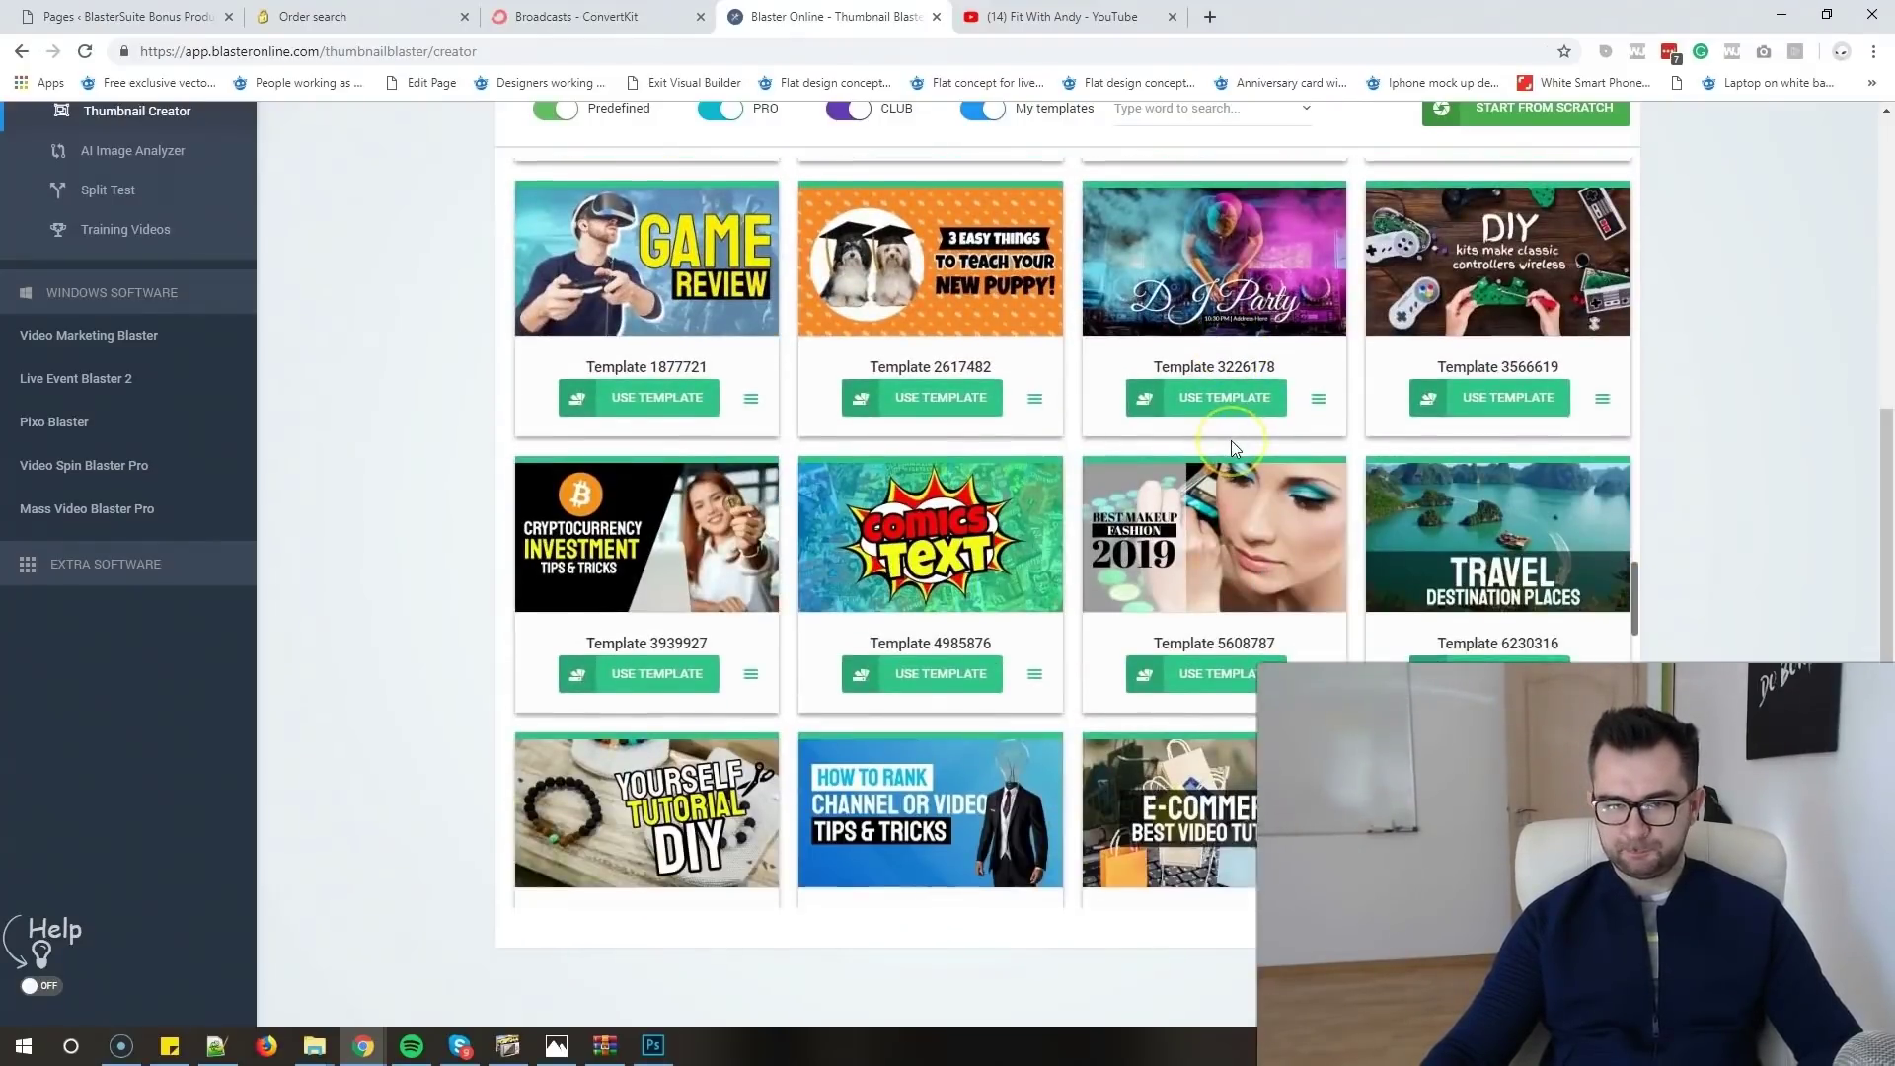
{"action": "scroll", "coordinate": [1233, 449], "scroll_direction": "down", "scroll_amount": 2}
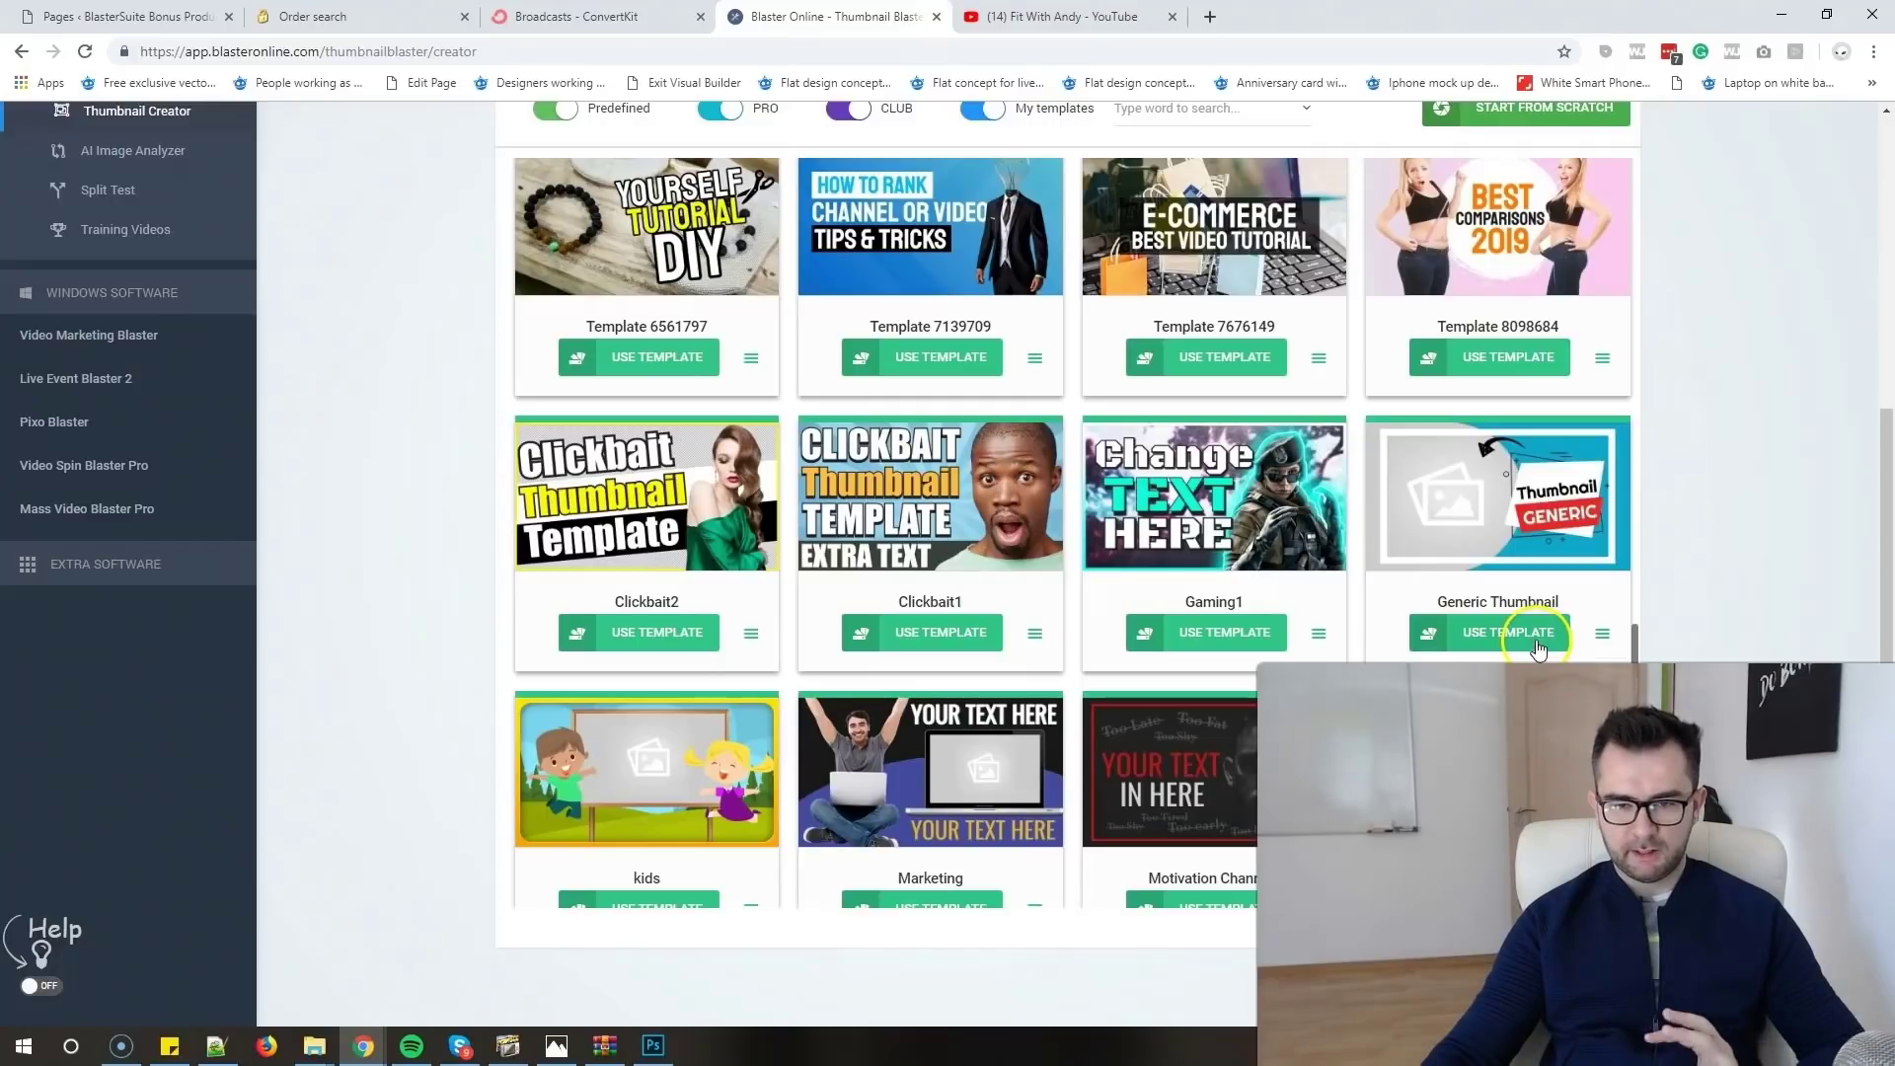
{"action": "left_click", "coordinate": [1537, 643]}
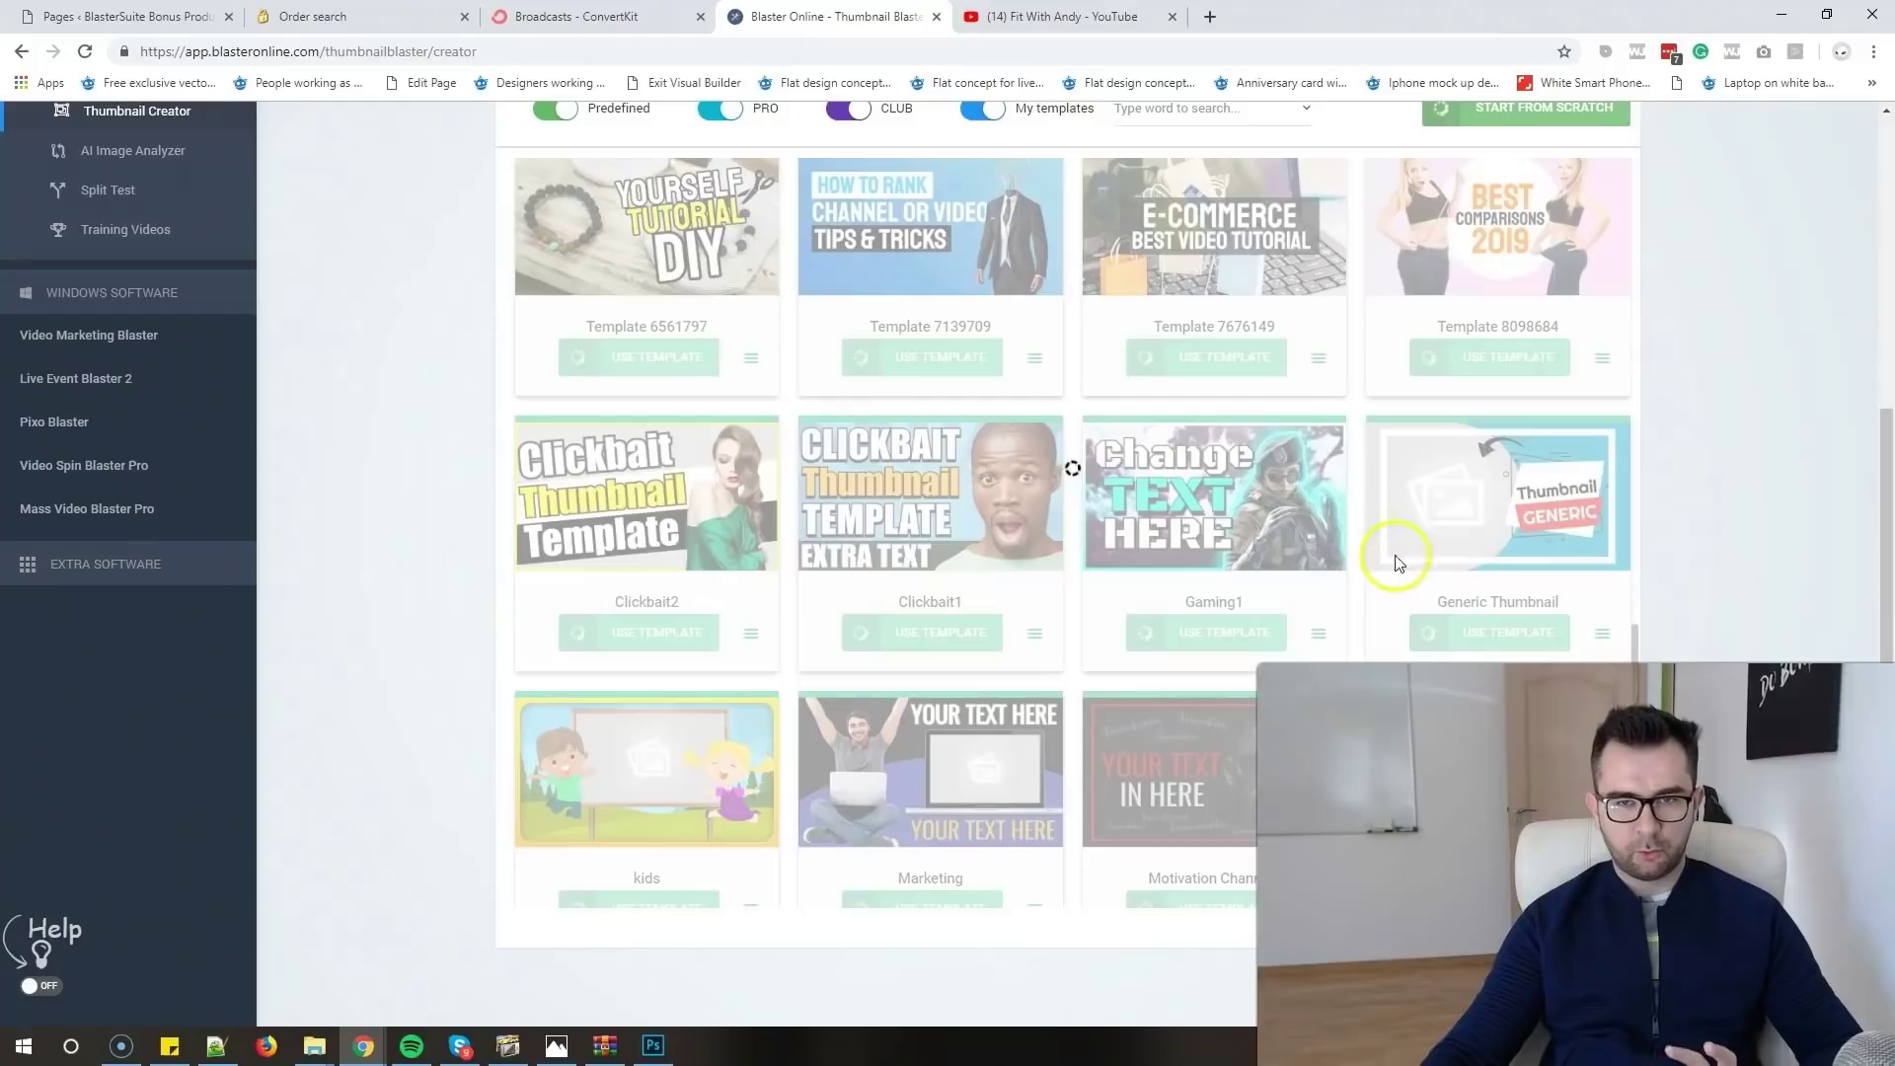
{"action": "left_click", "coordinate": [1061, 16]}
- Nudge the white frame up and replace the 'Thumbnail' heading with 'EXERCITII'
{"action": "left_click", "coordinate": [818, 17]}
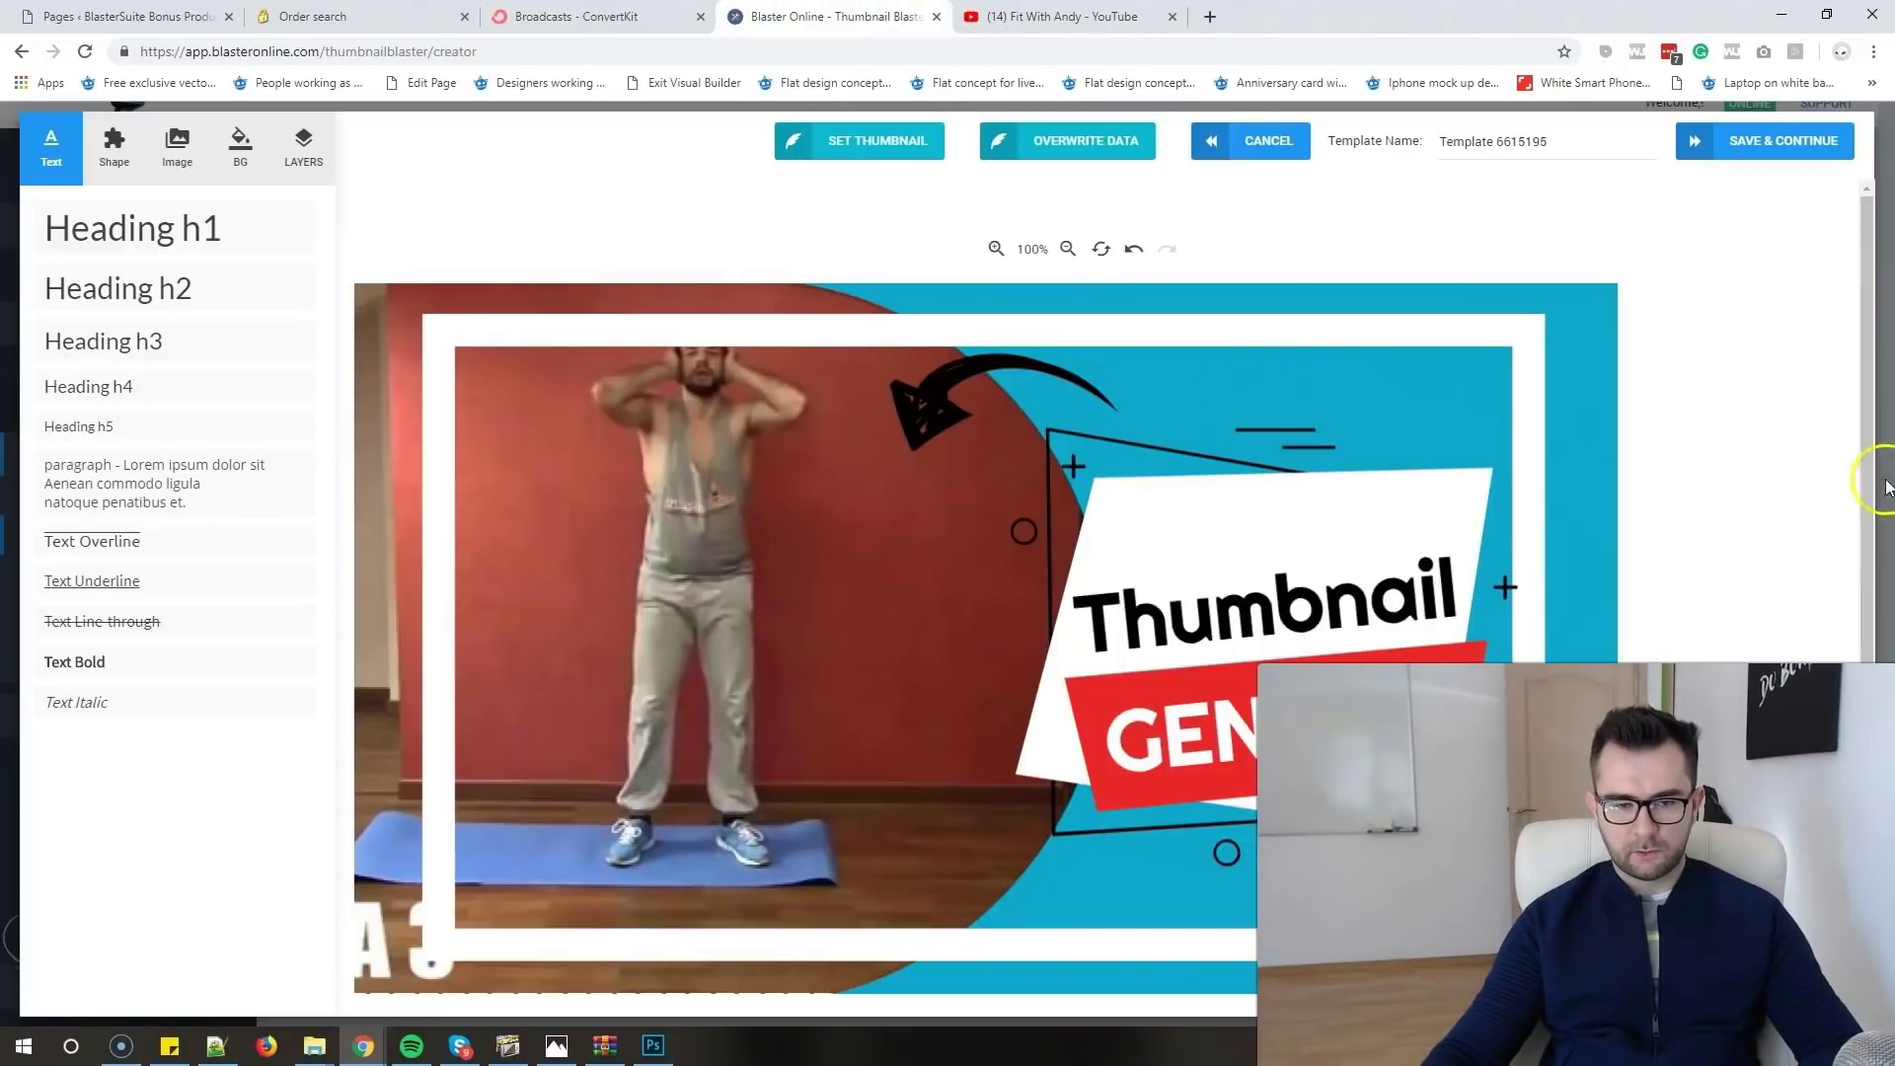
{"action": "scroll", "coordinate": [1442, 498], "scroll_direction": "down", "scroll_amount": 1}
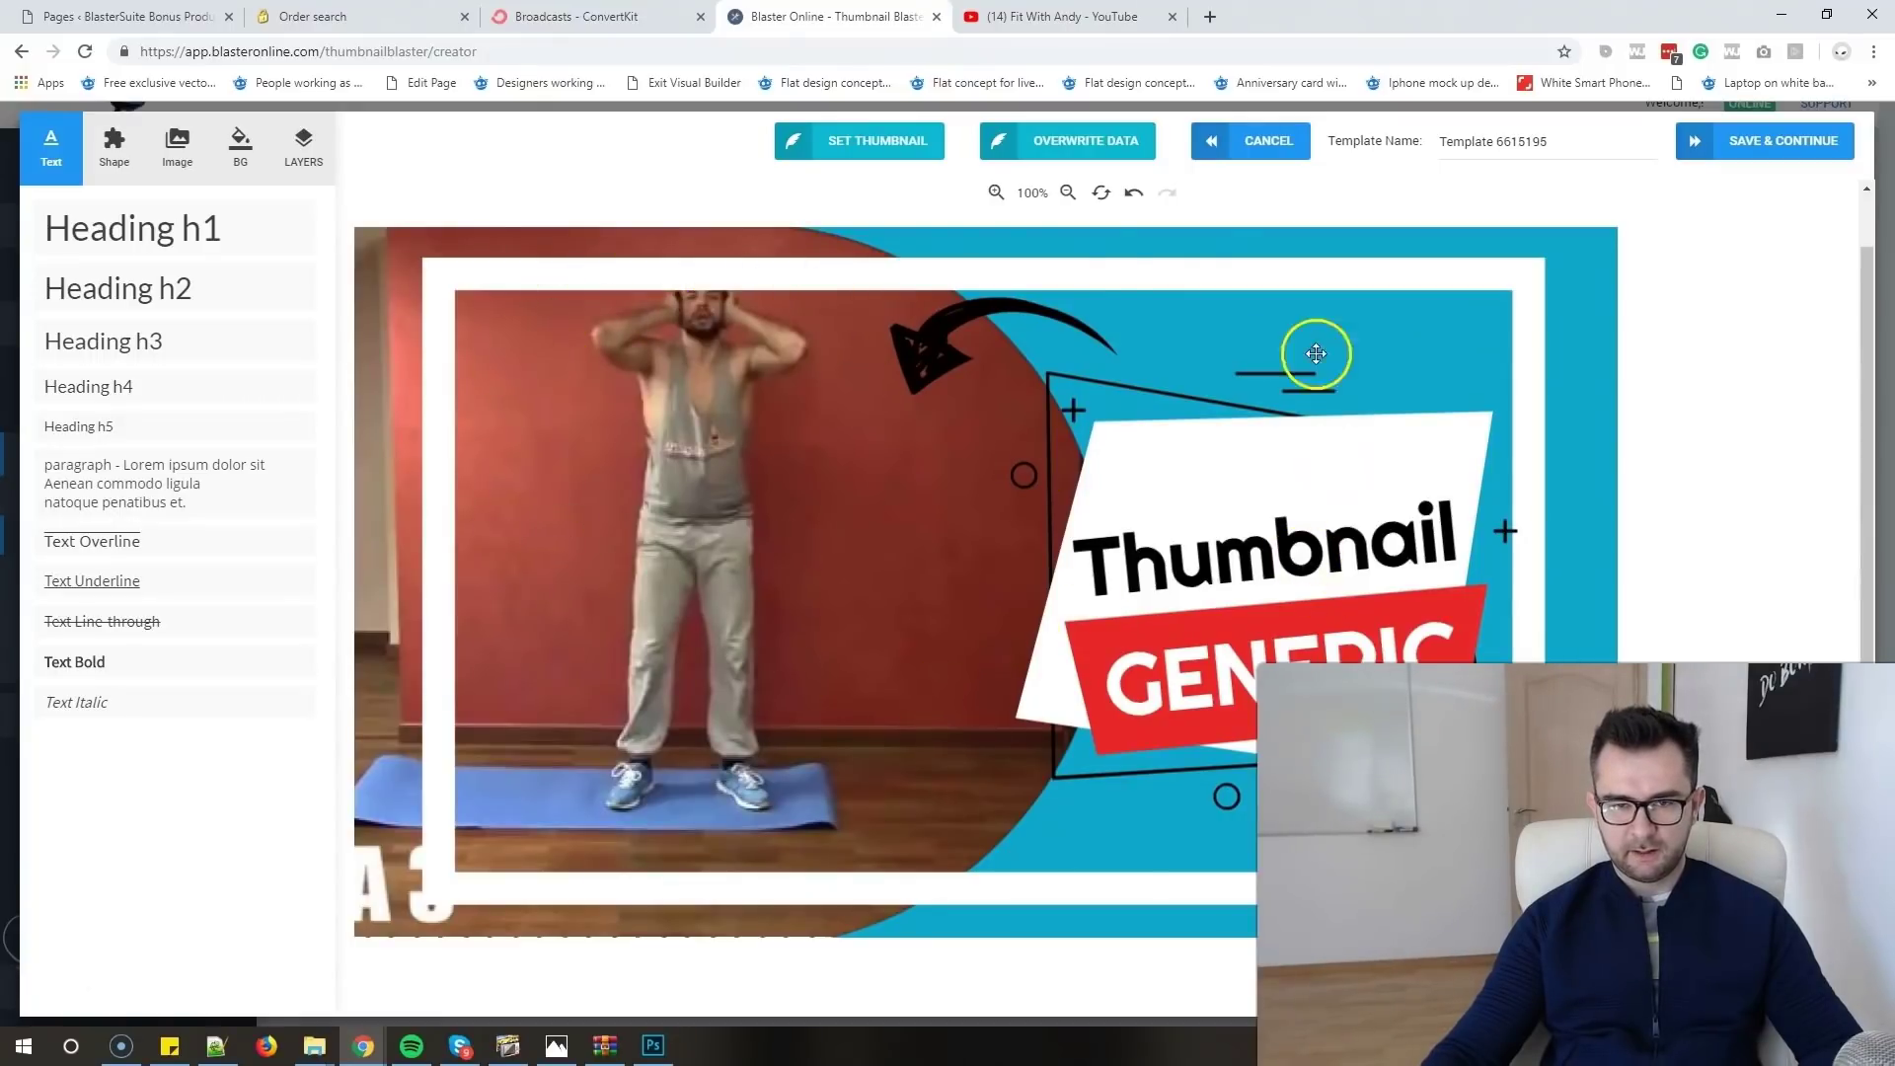
{"action": "left_click_drag", "start_coordinate": [1084, 266], "coordinate": [1066, 247]}
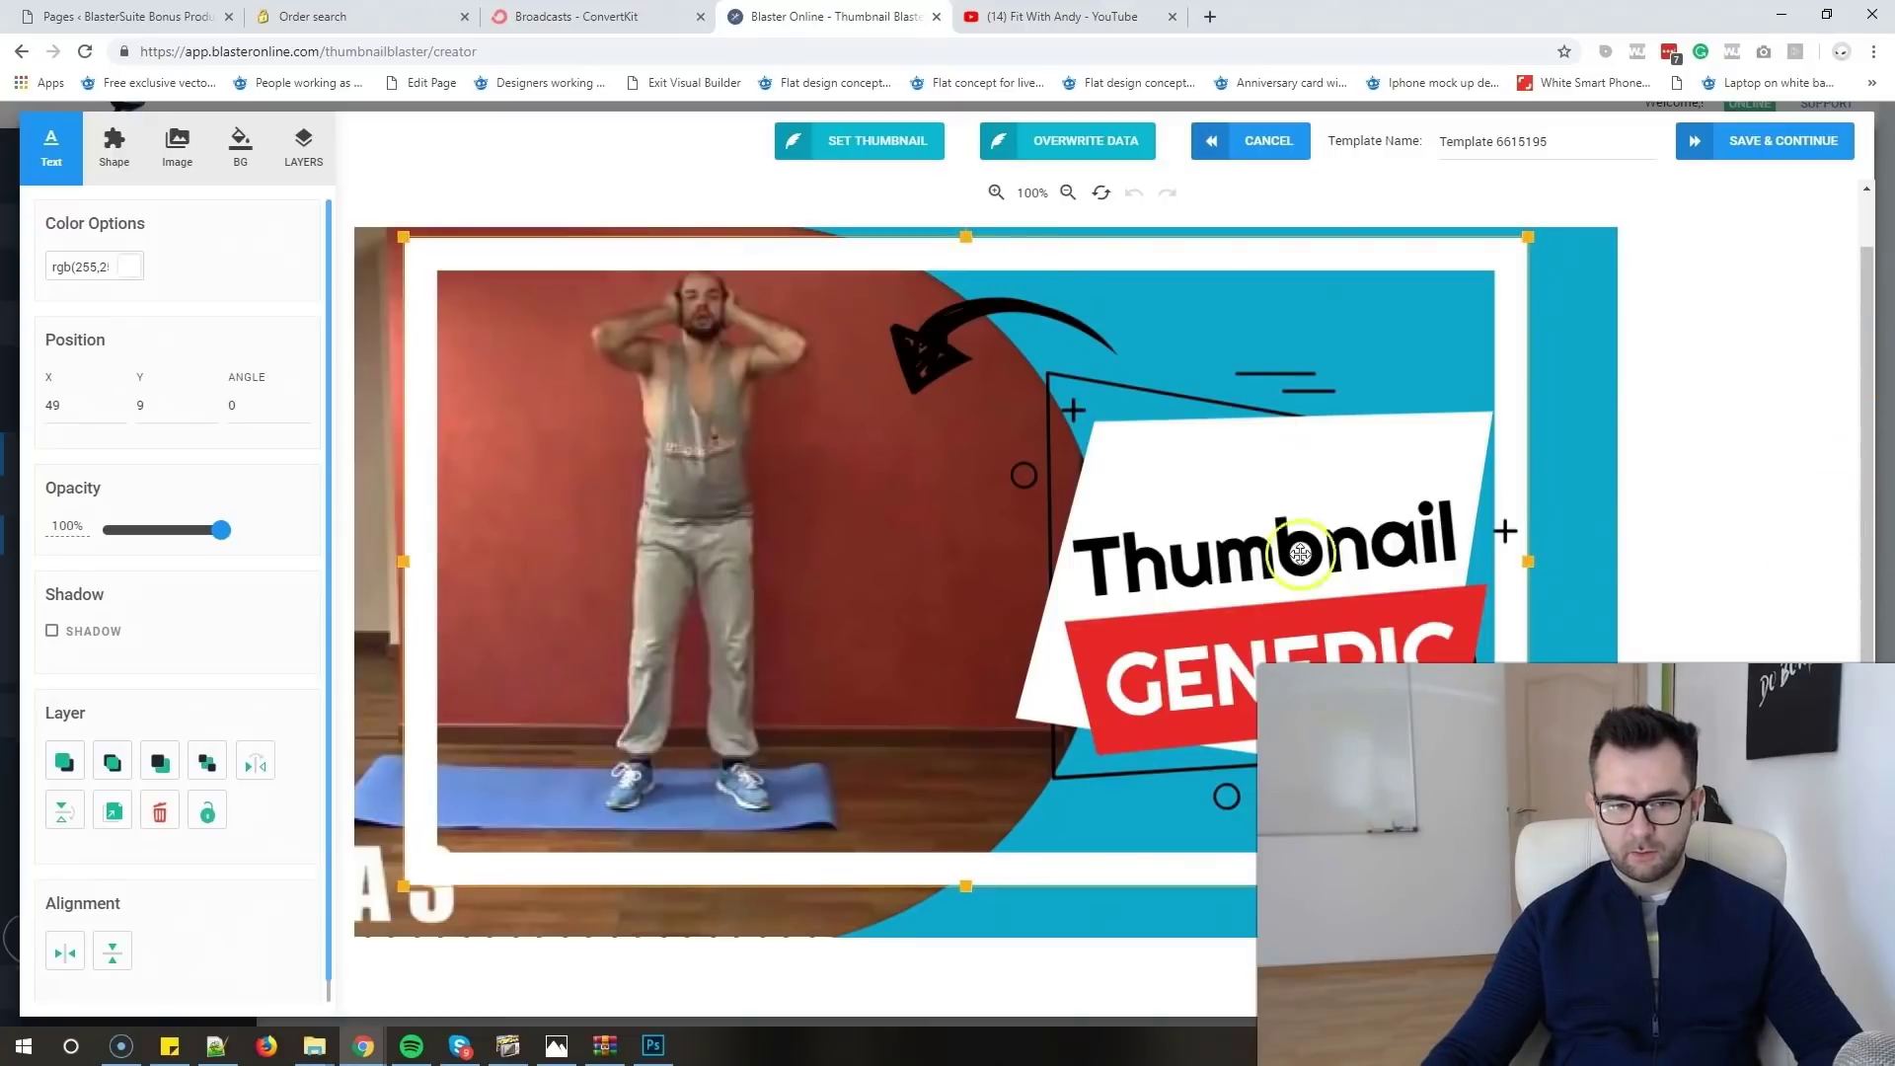
{"action": "left_click", "coordinate": [1299, 524]}
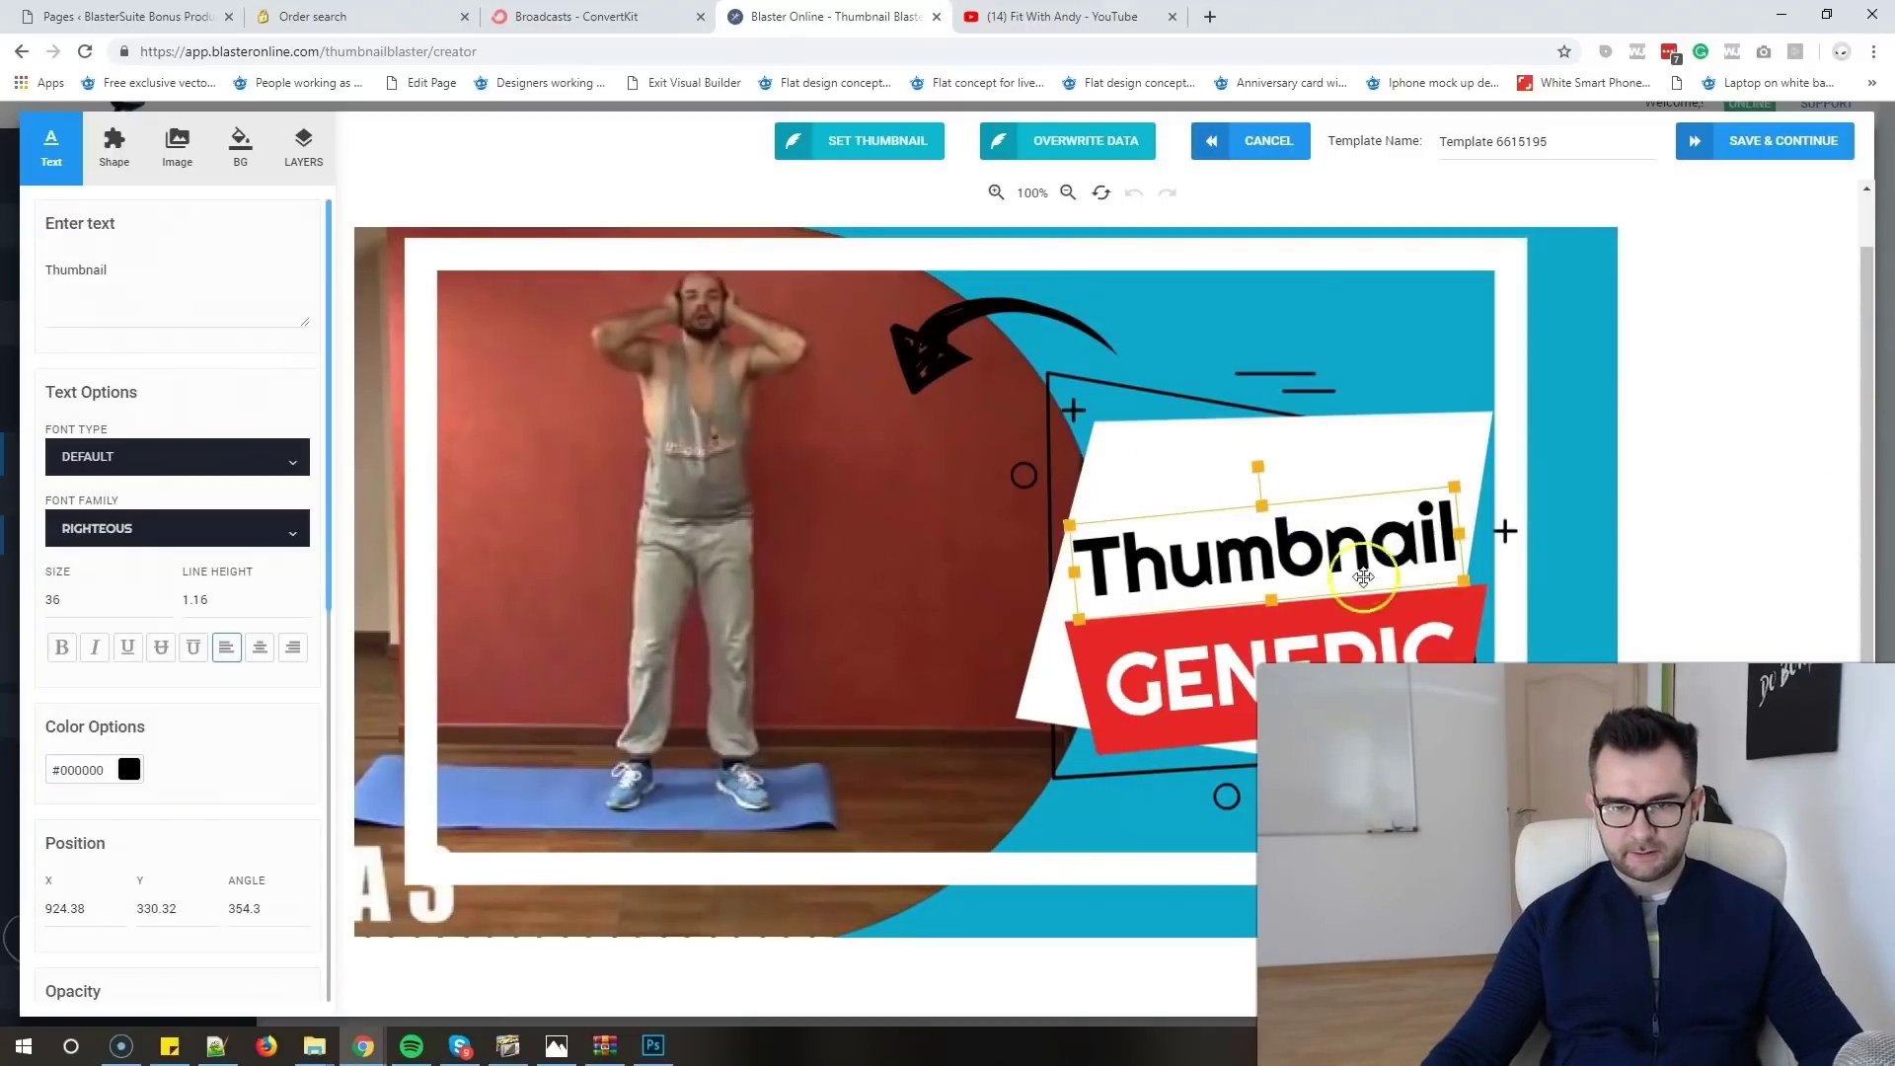
{"action": "double_click", "coordinate": [1304, 558]}
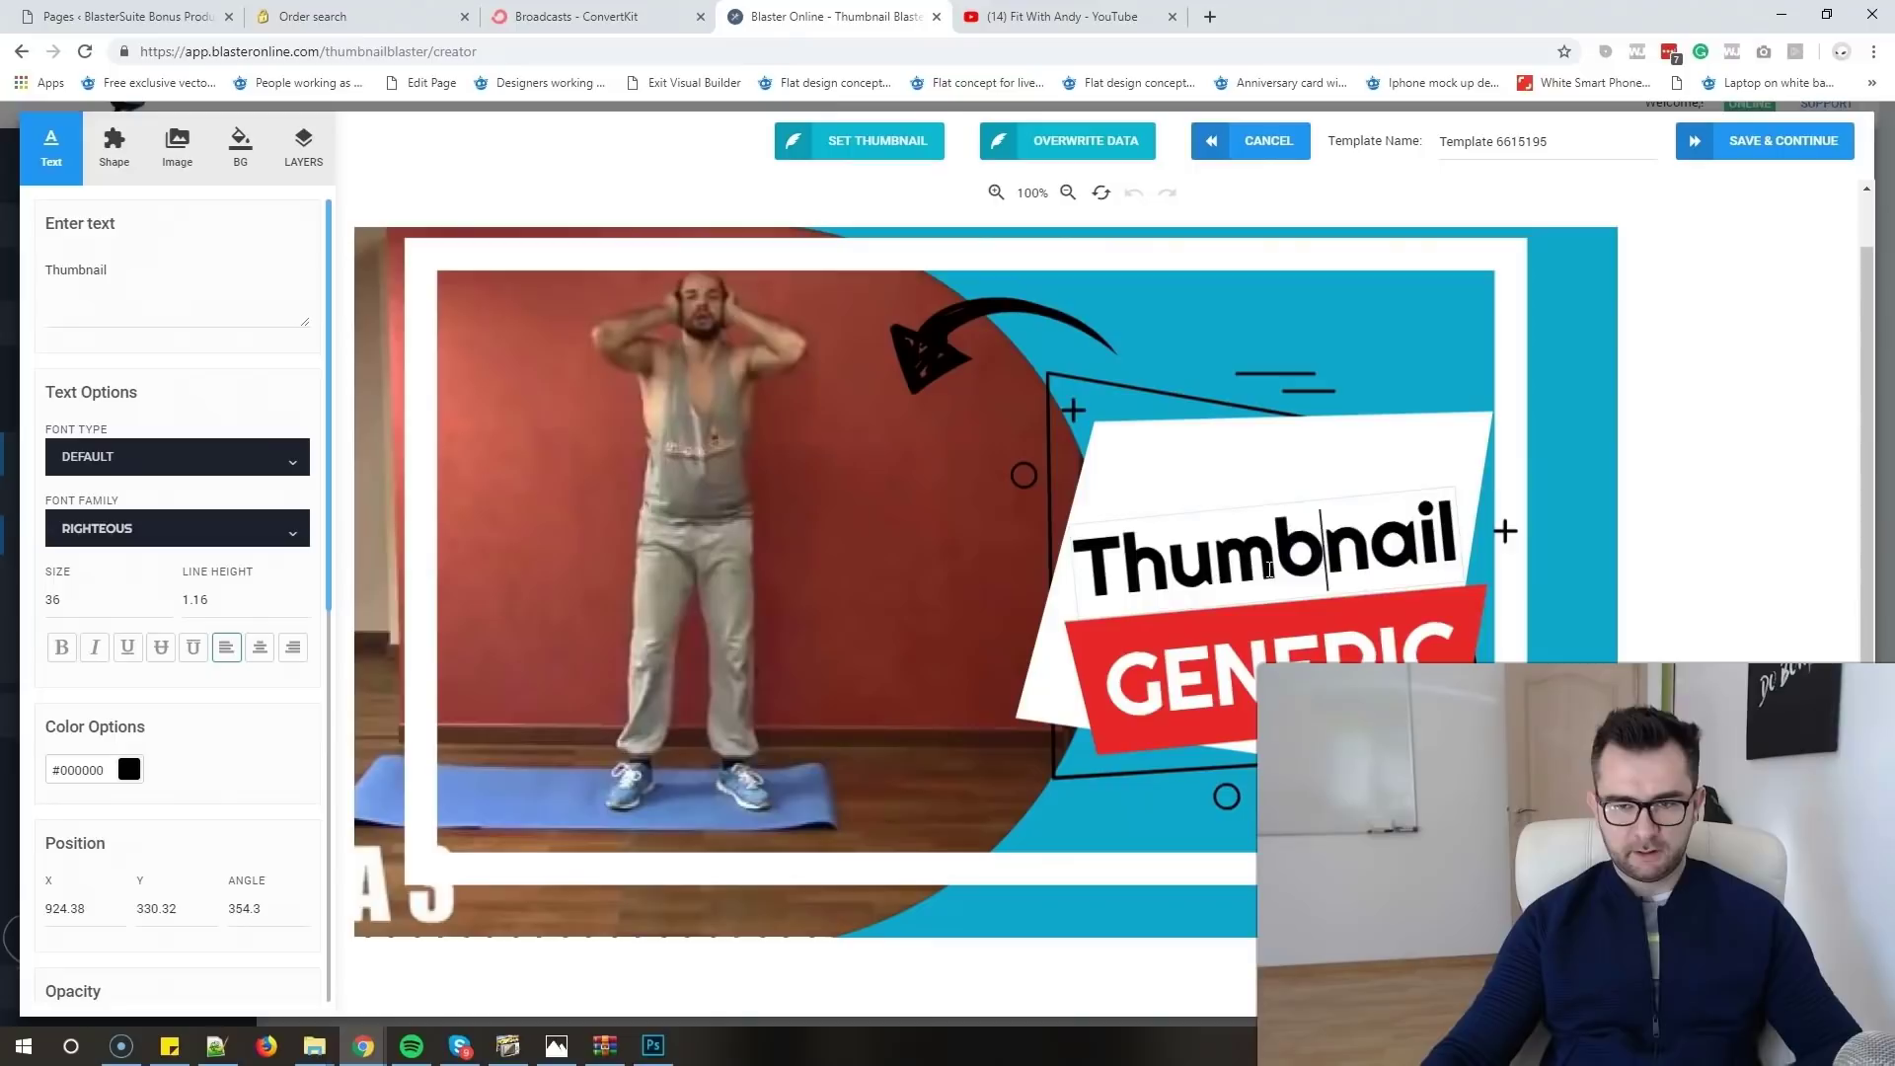
{"action": "double_click", "coordinate": [1270, 569]}
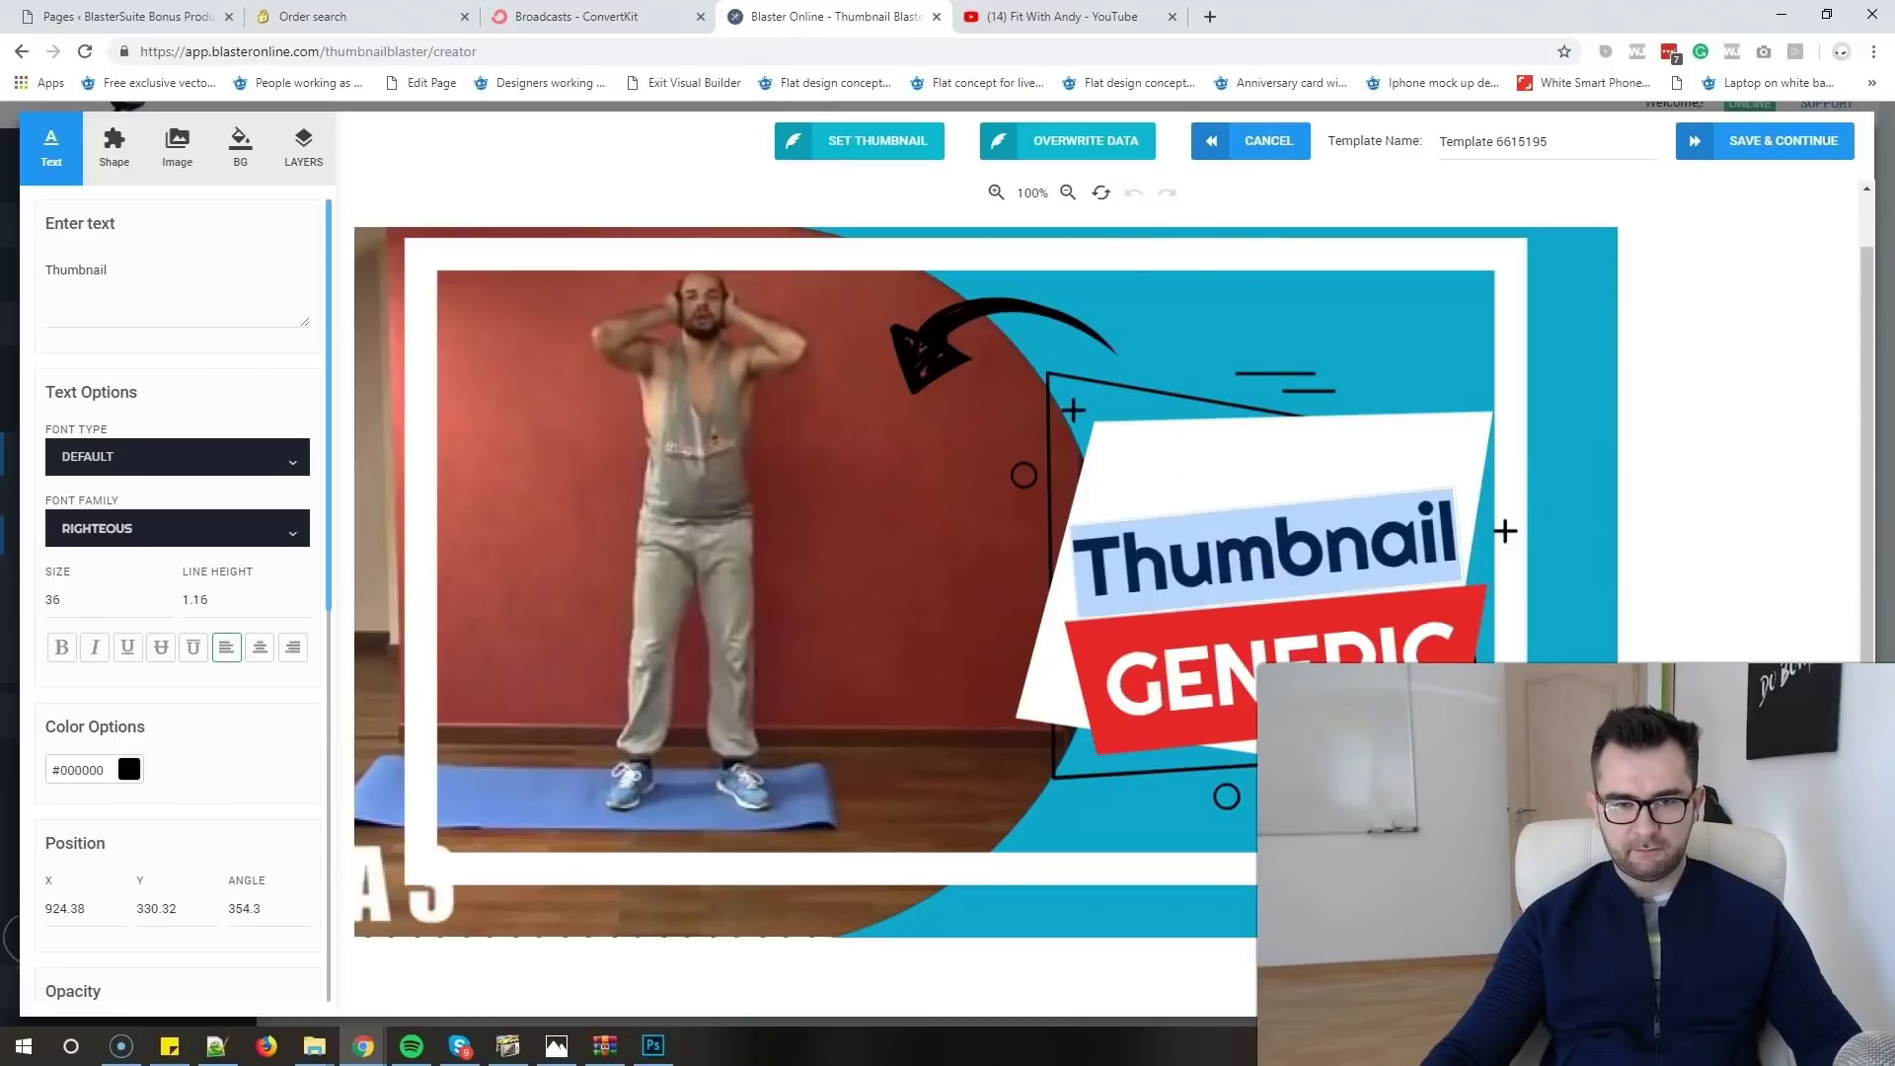
{"action": "type", "text": "E"}
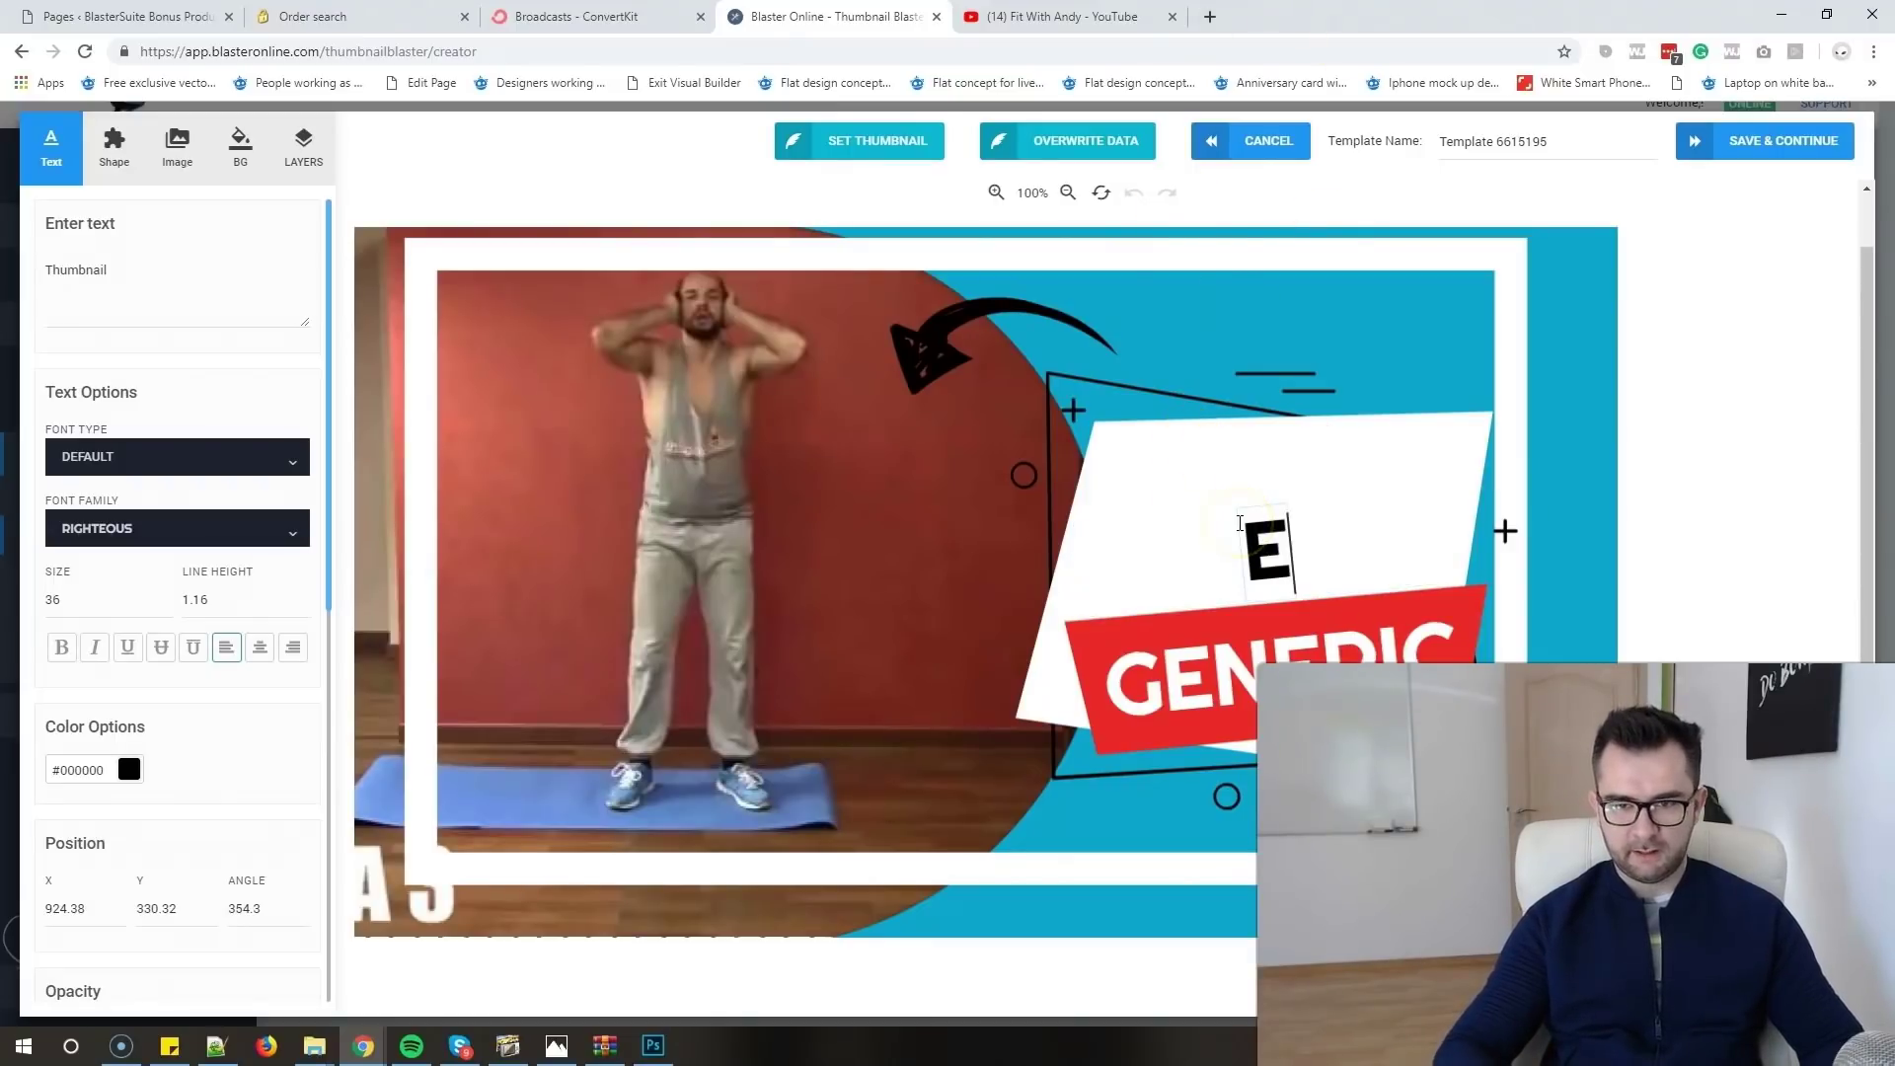
{"action": "type", "text": "XERCUTU"}
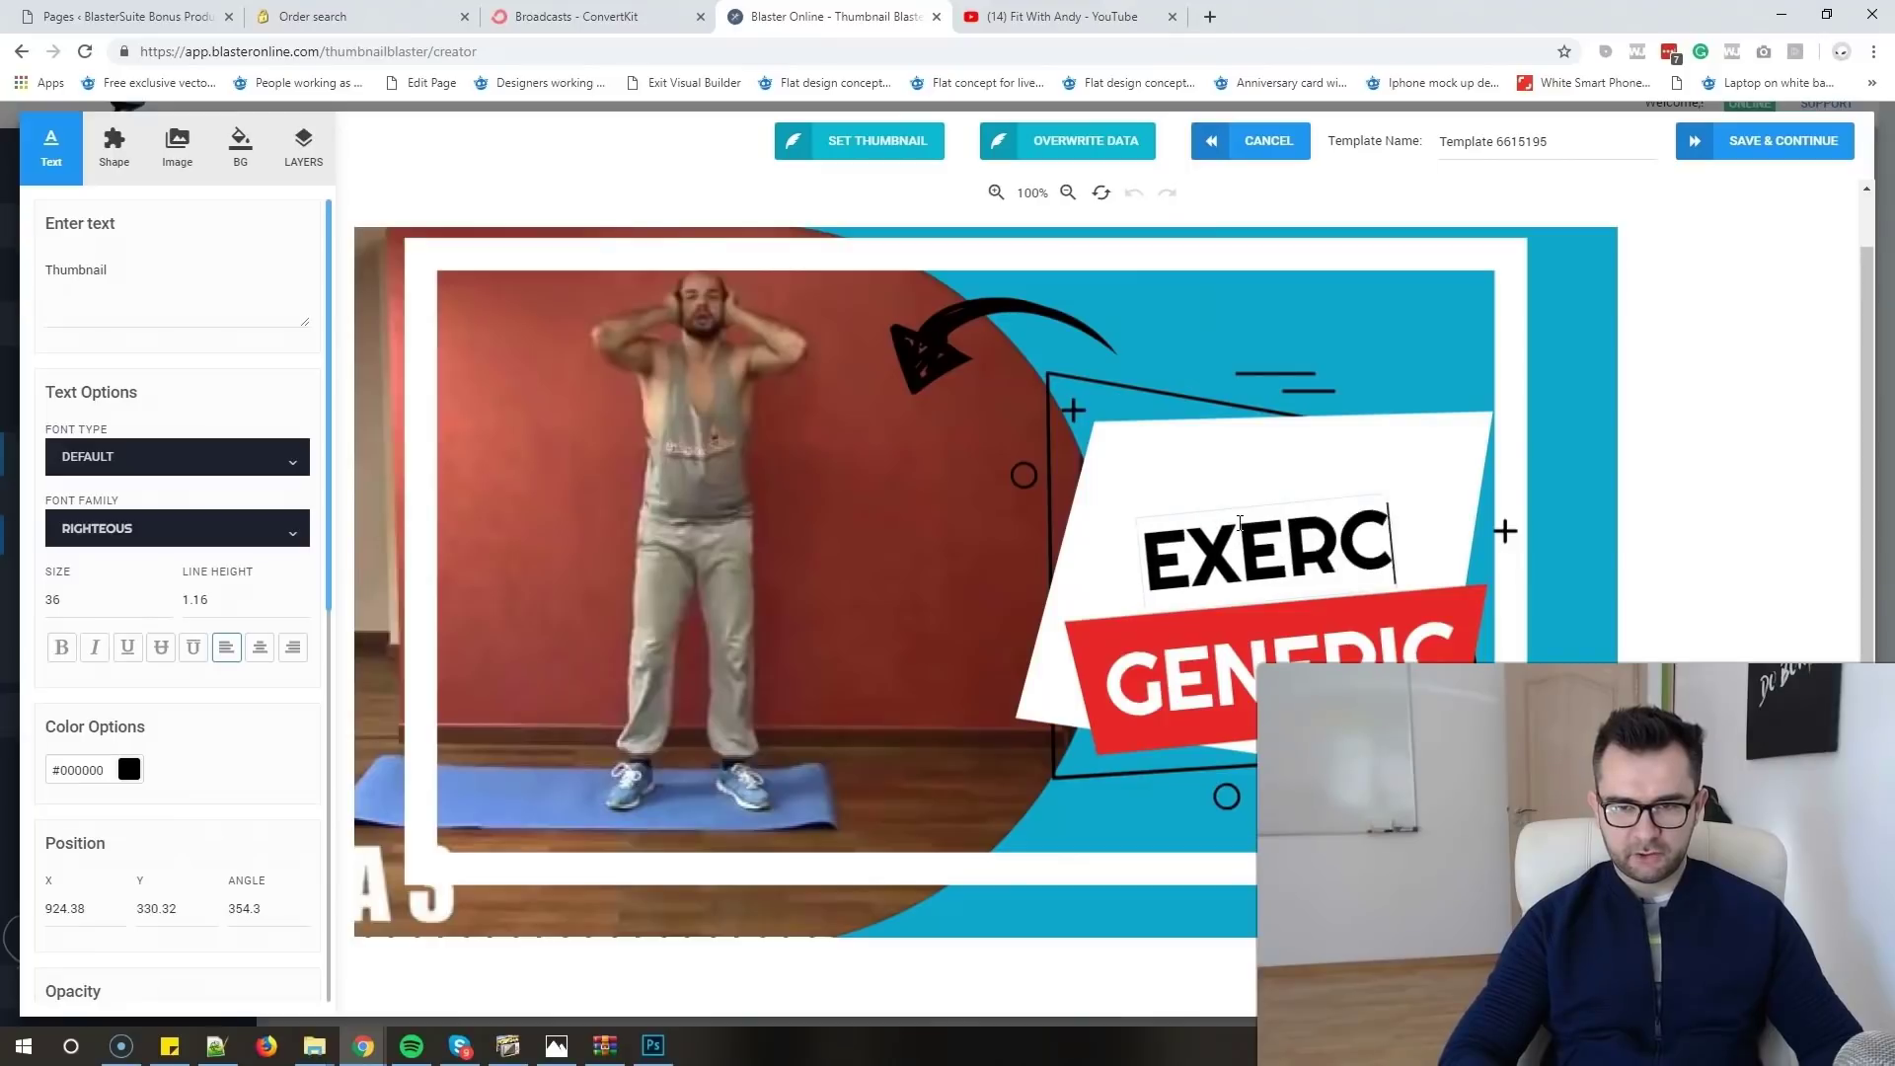
{"action": "key", "text": "BackSpace"}
{"action": "key", "text": "BackSpace"}
{"action": "key", "text": "BackSpace"}
{"action": "type", "text": "ITII"}
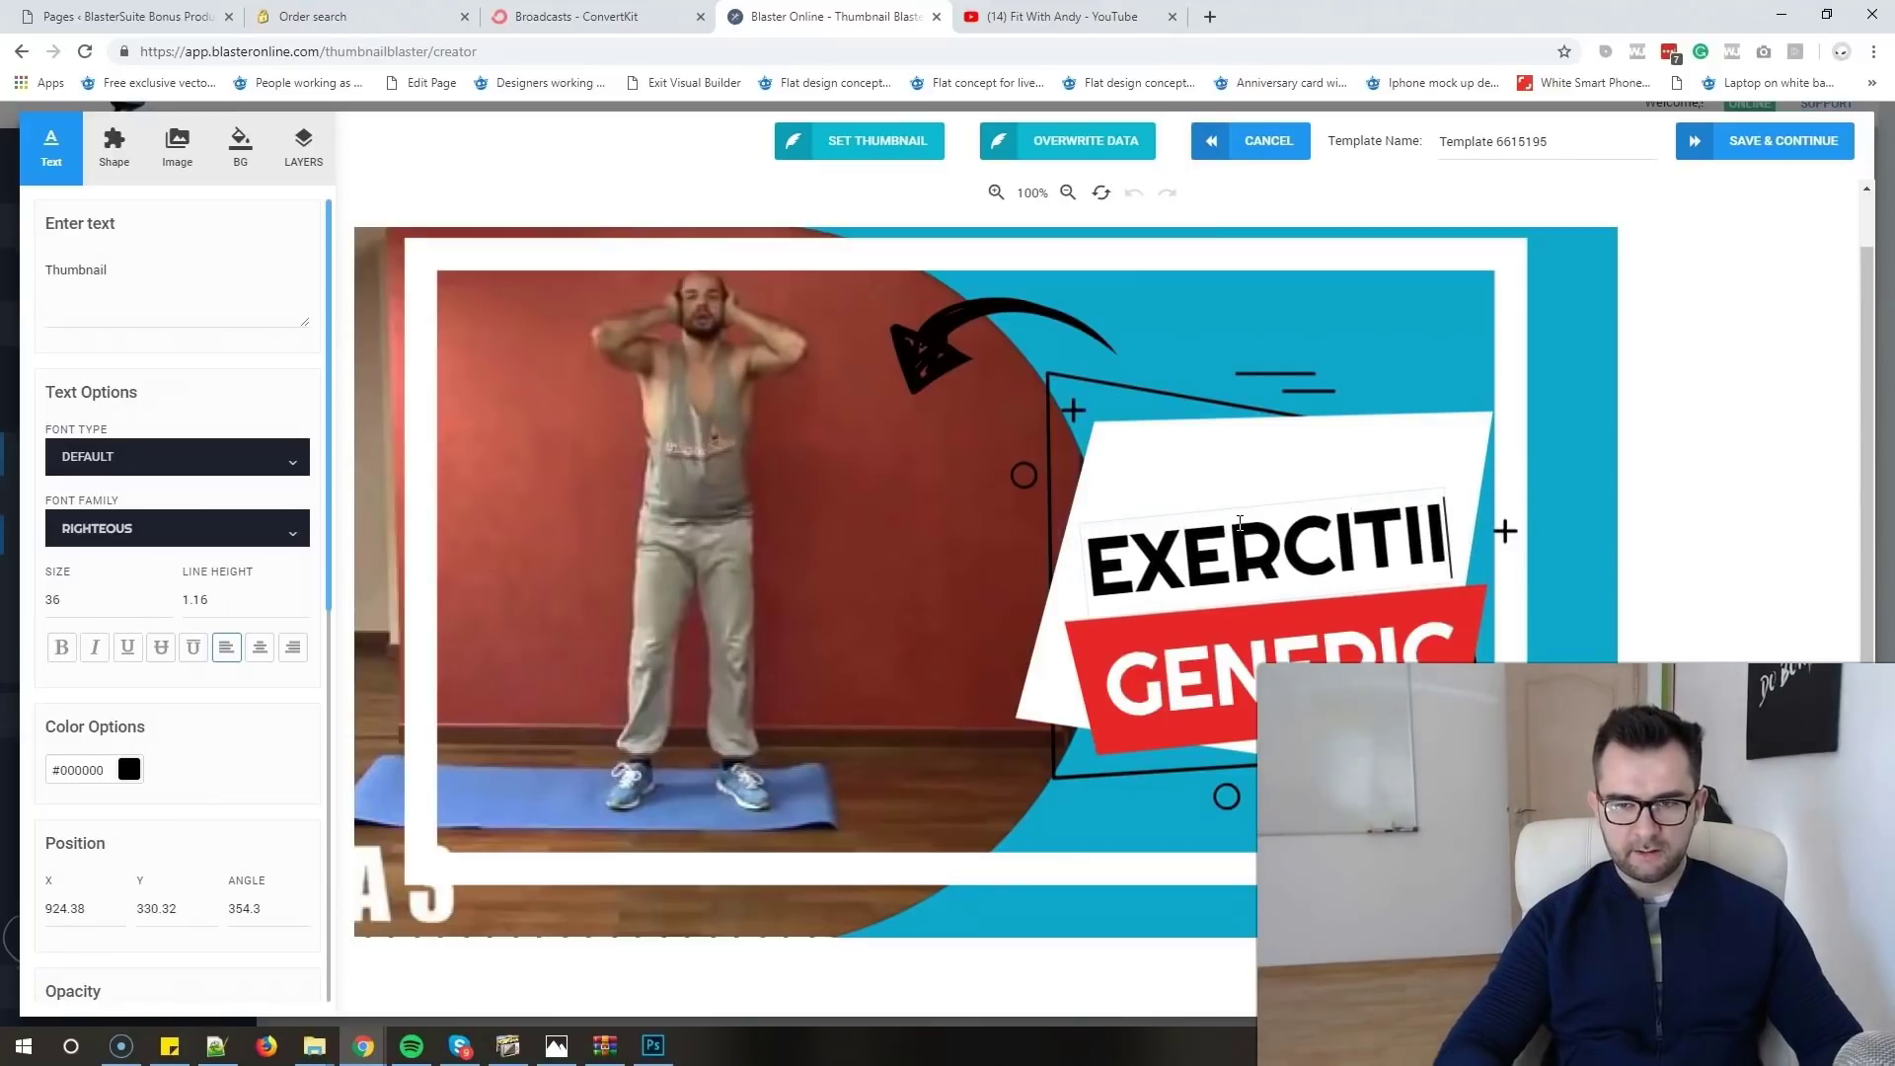
- Move EXERCITII higher on the white card and rotate it to about 354°
{"action": "left_click", "coordinate": [1061, 17]}
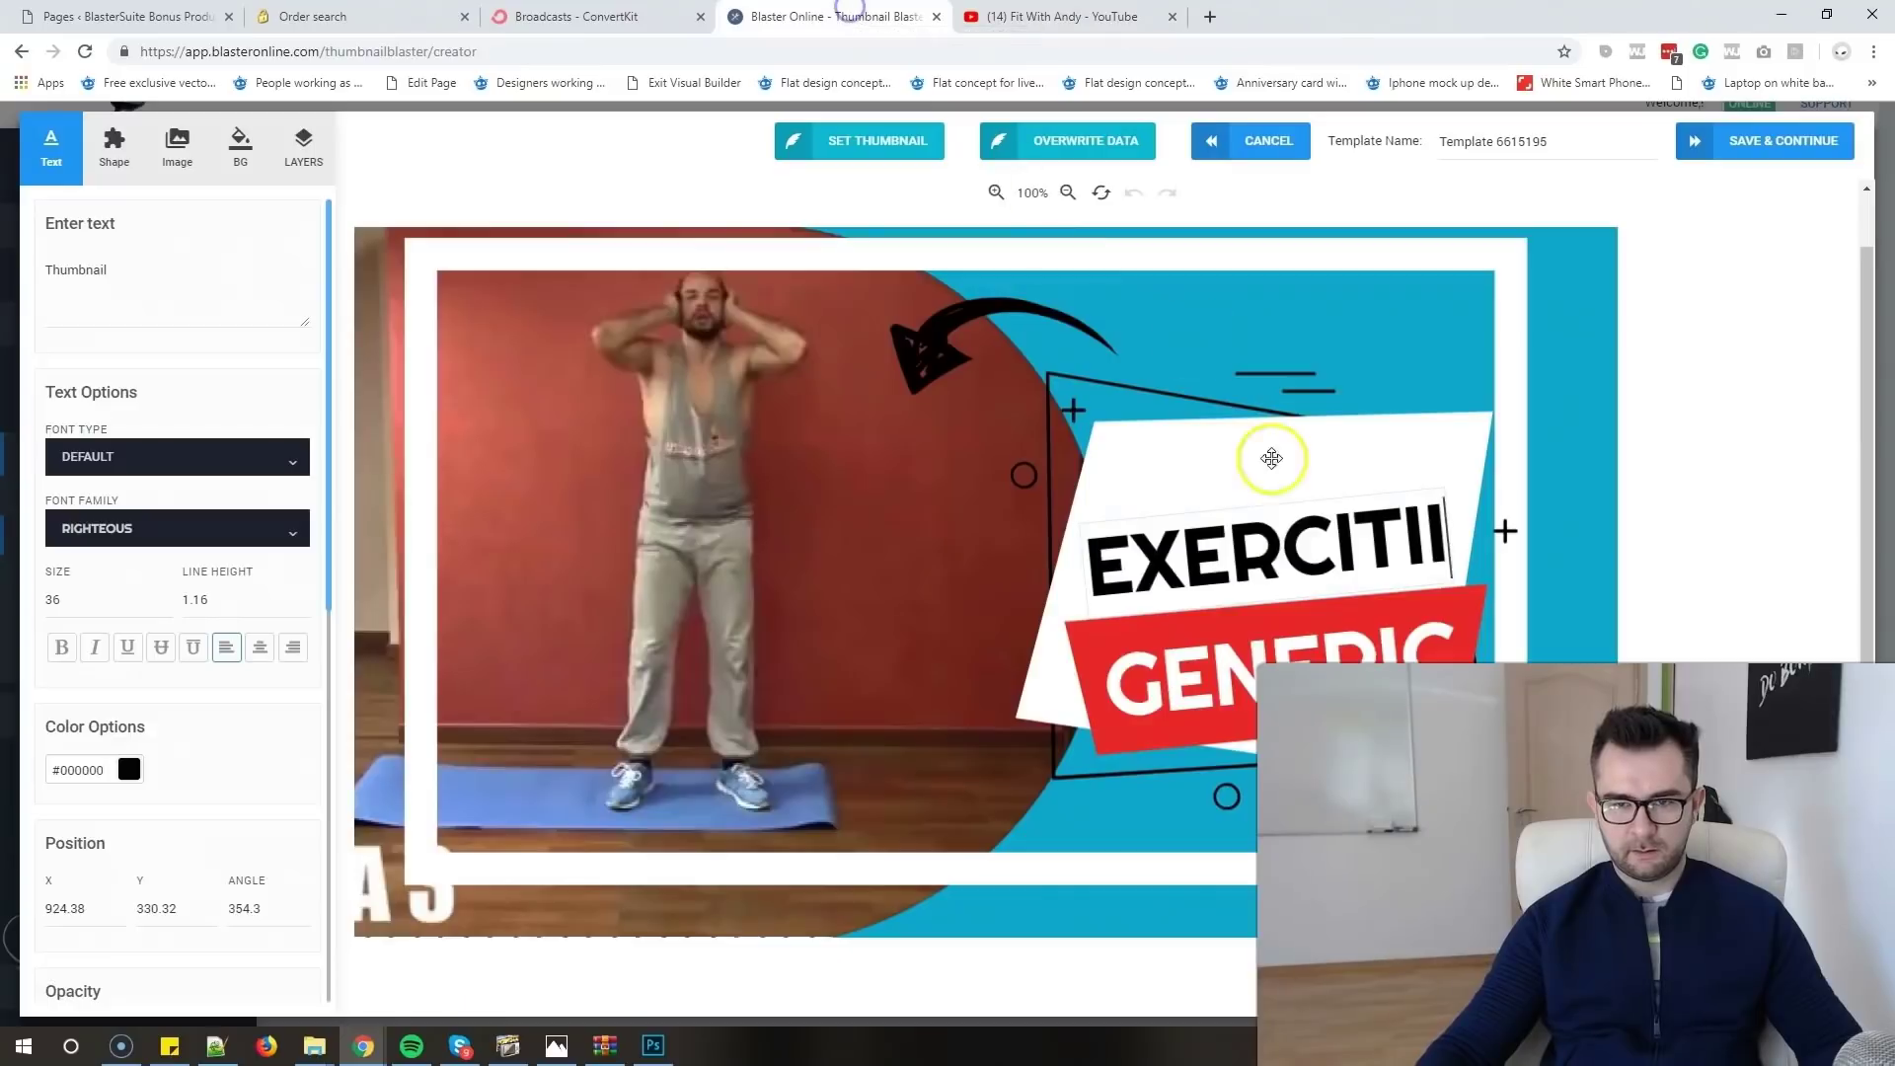
{"action": "left_click", "coordinate": [839, 17]}
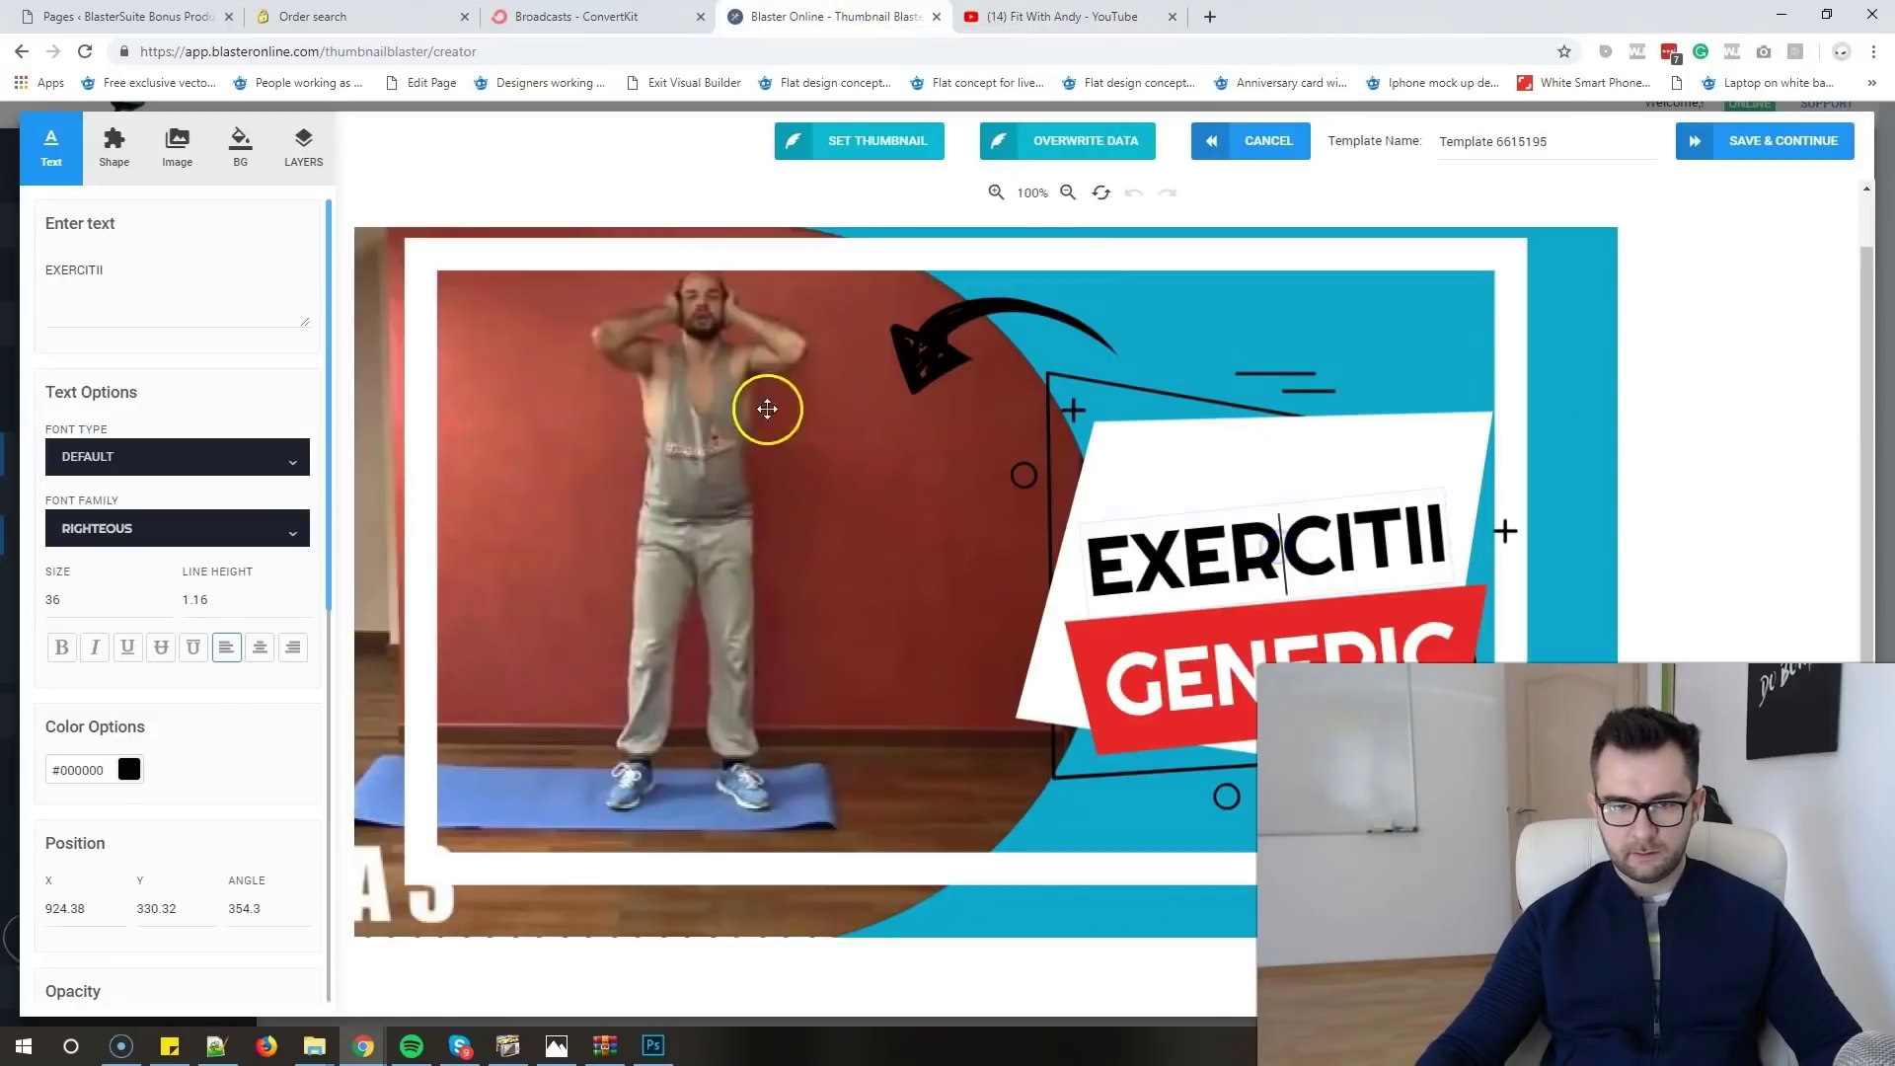
{"action": "left_click", "coordinate": [1320, 388]}
{"action": "left_click", "coordinate": [1437, 518]}
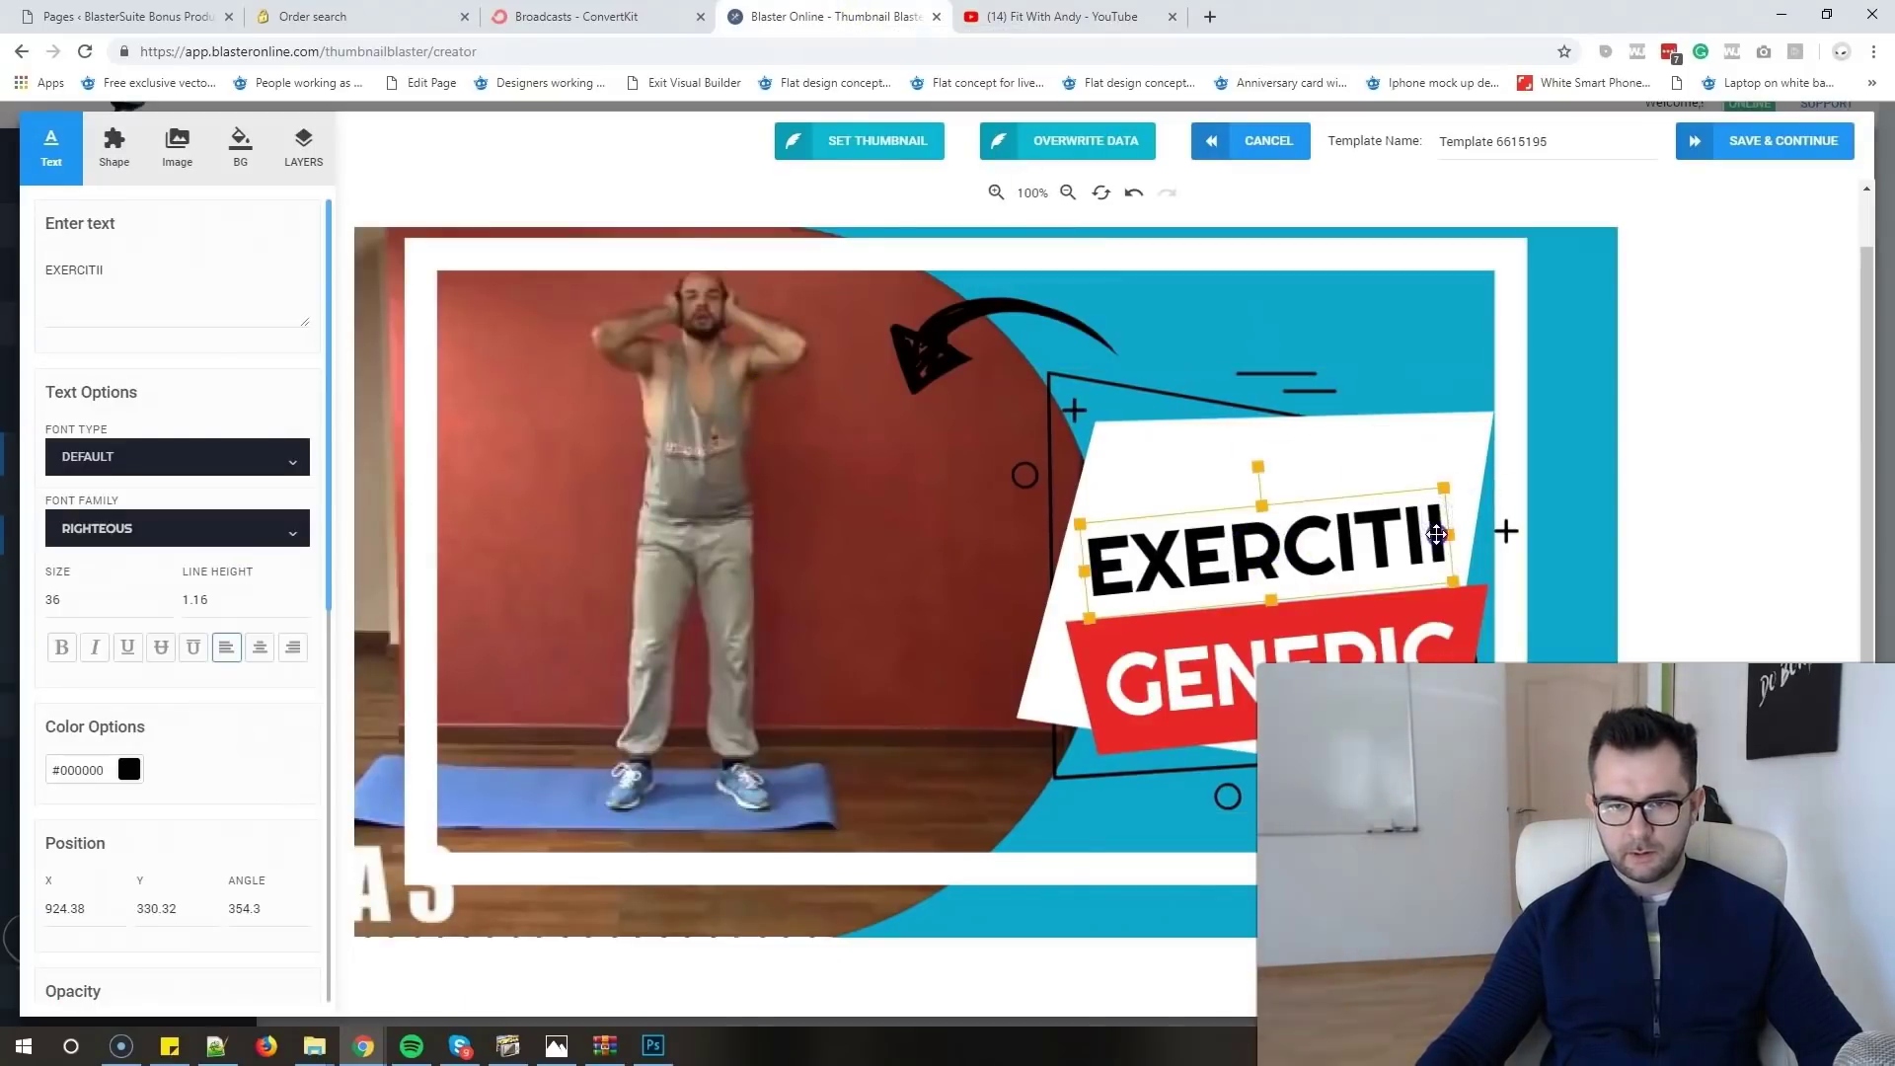
{"action": "left_click_drag", "start_coordinate": [1438, 518], "coordinate": [1445, 439]}
{"action": "left_click", "coordinate": [1265, 379]}
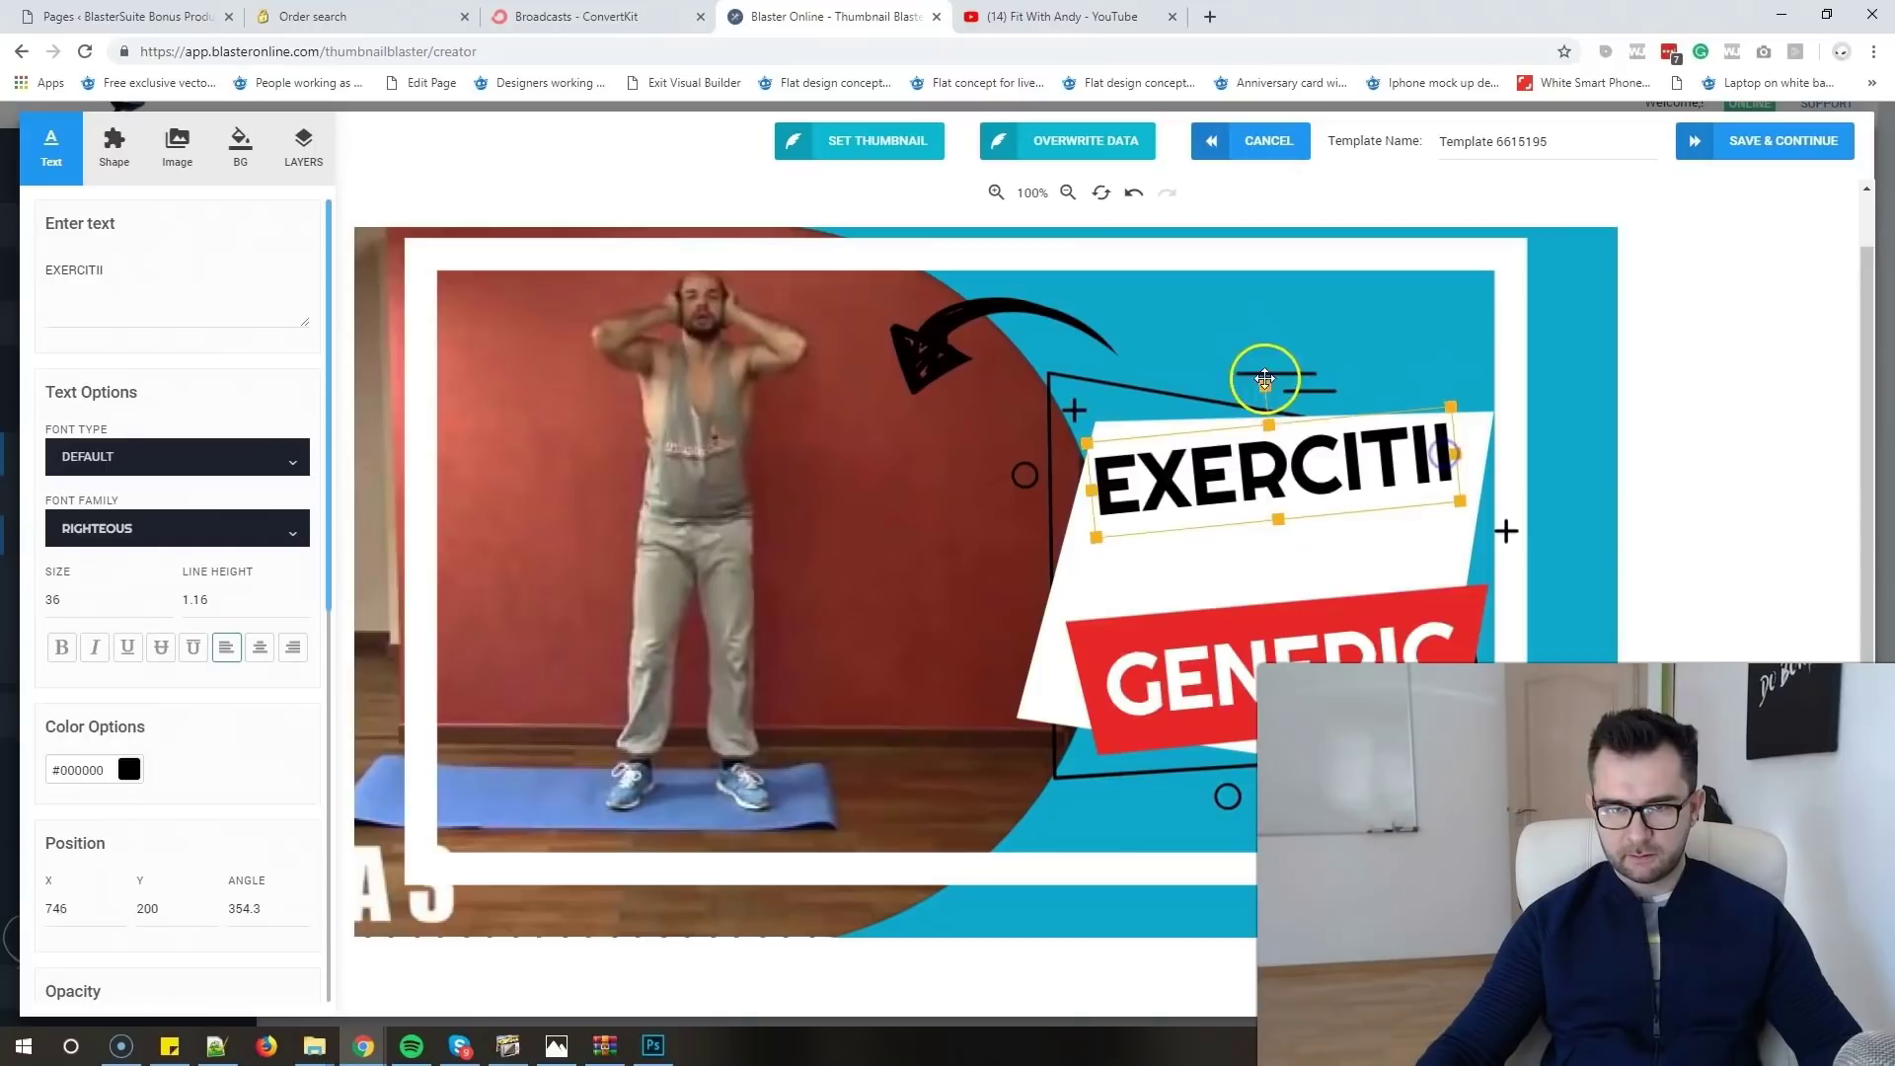
{"action": "left_click_drag", "start_coordinate": [1267, 384], "coordinate": [1267, 385]}
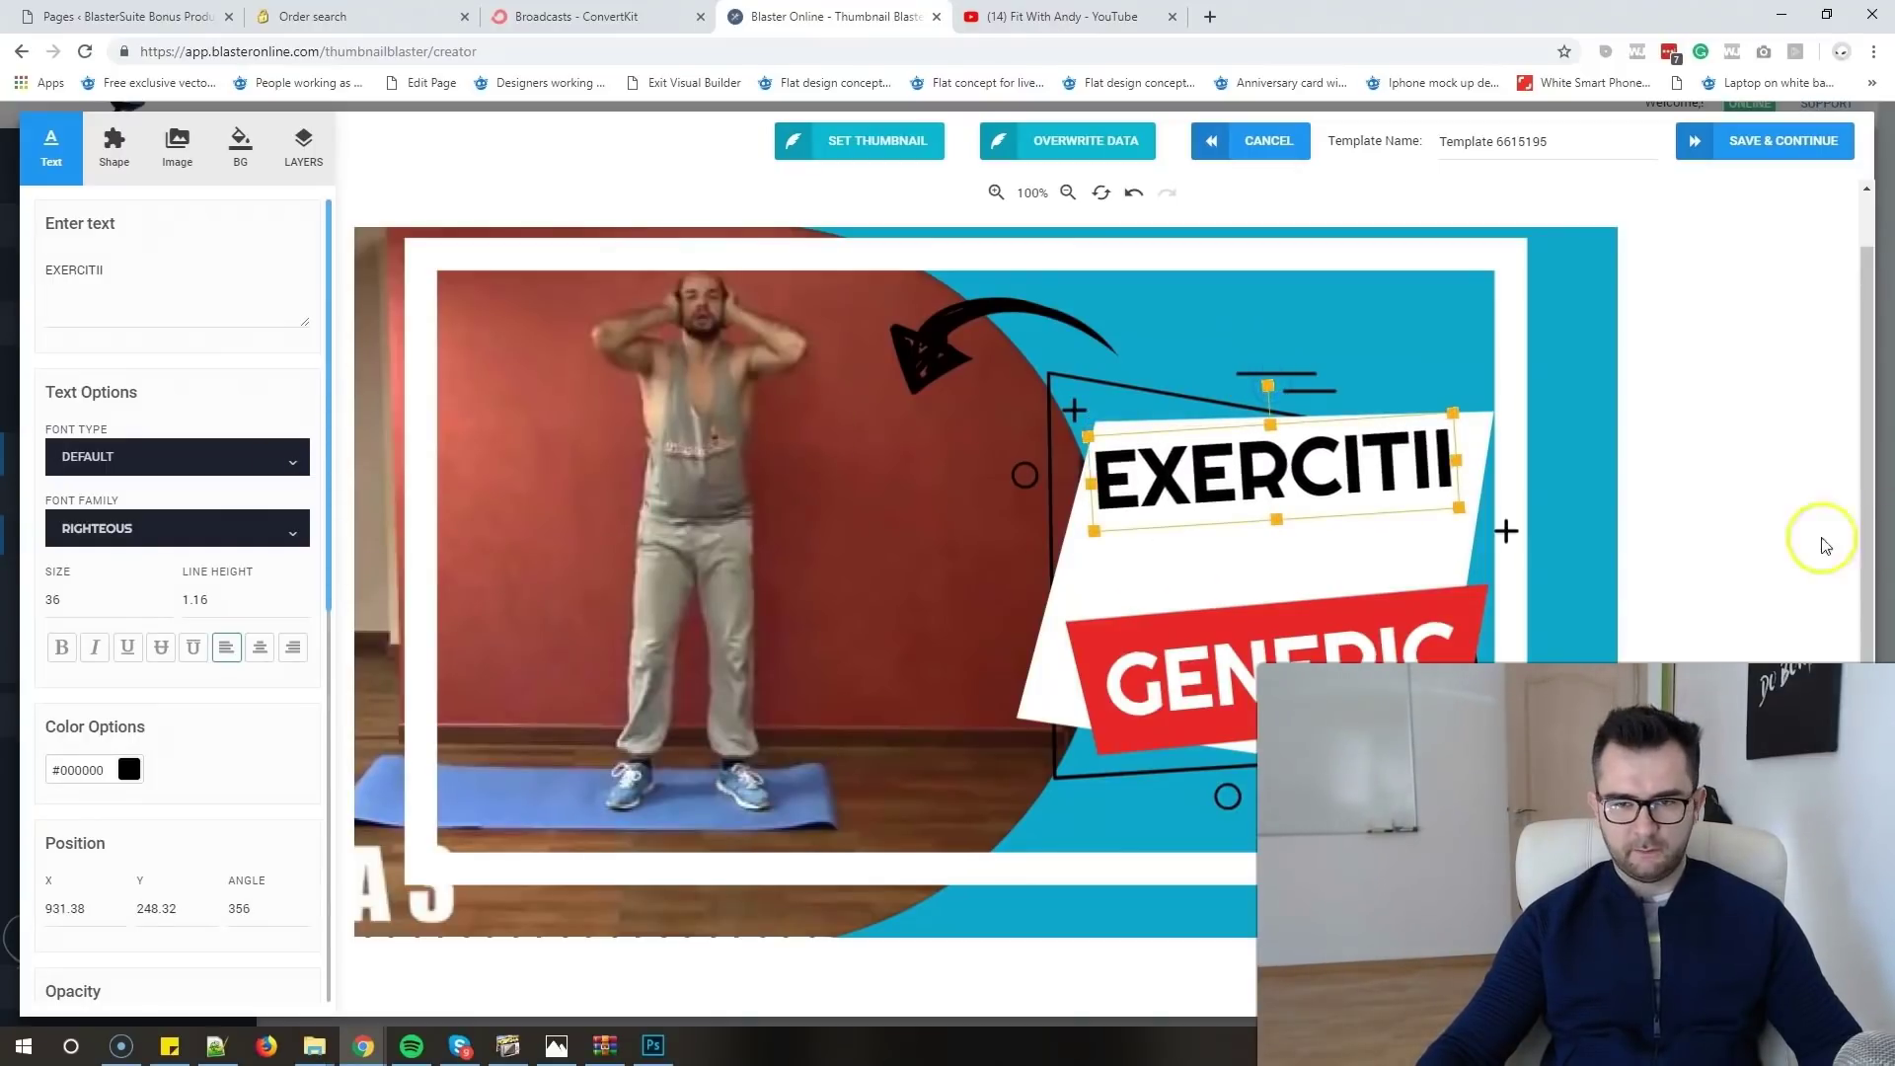
{"action": "left_click", "coordinate": [847, 579]}
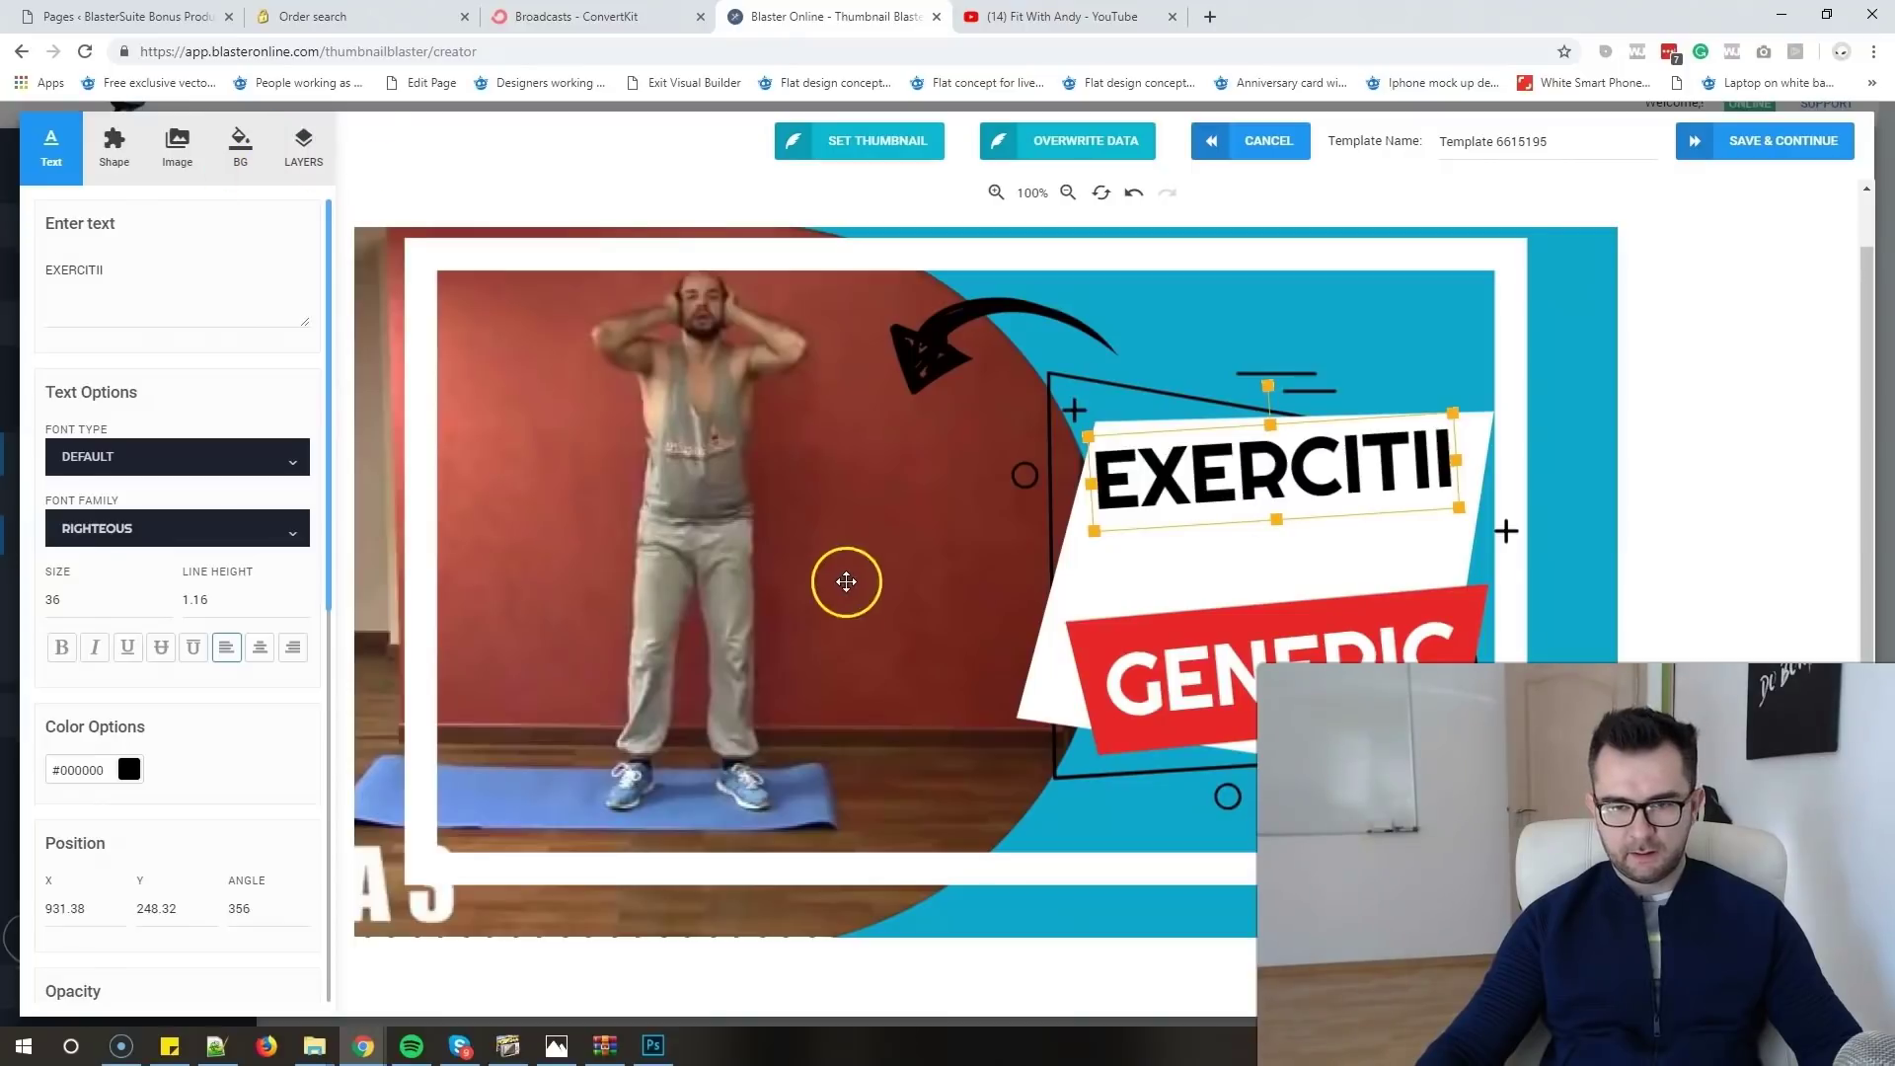
{"action": "left_click", "coordinate": [1142, 499]}
{"action": "scroll", "coordinate": [229, 785], "scroll_direction": "down", "scroll_amount": 10}
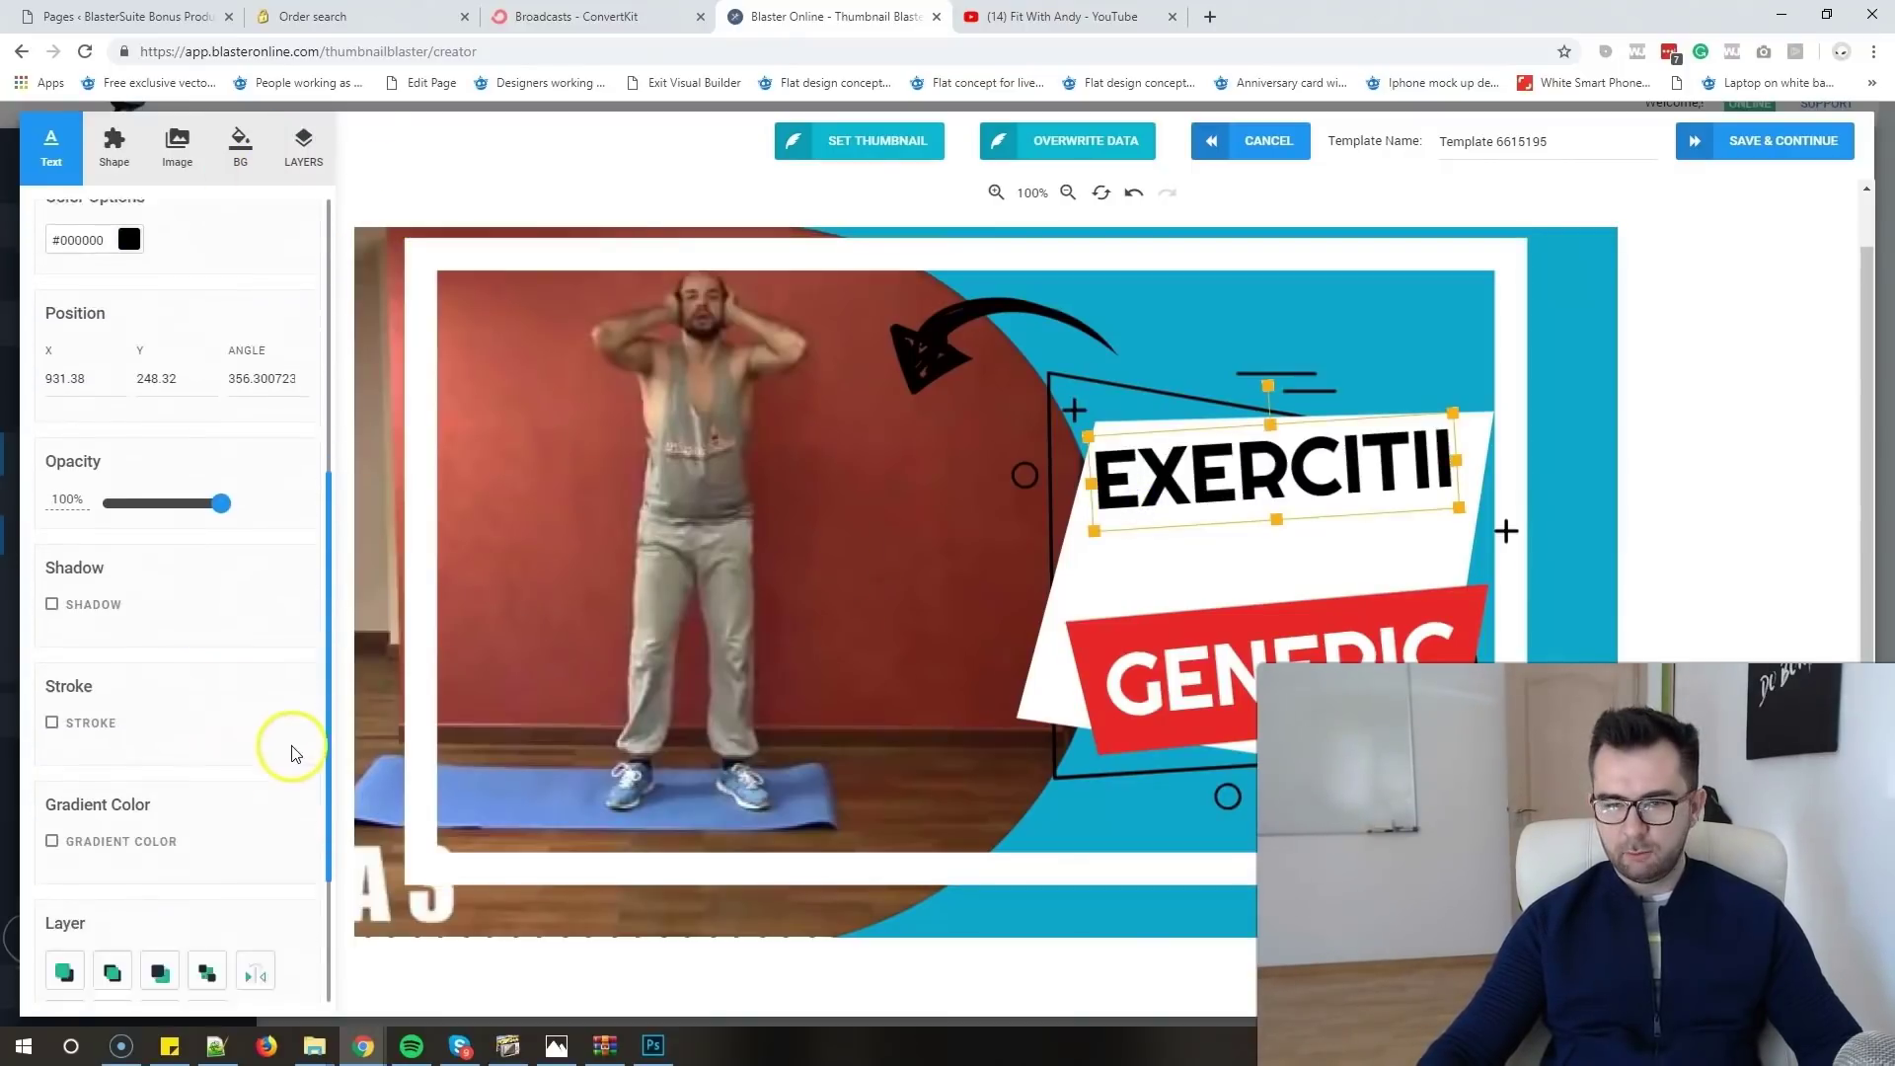
{"action": "left_click", "coordinate": [1303, 654]}
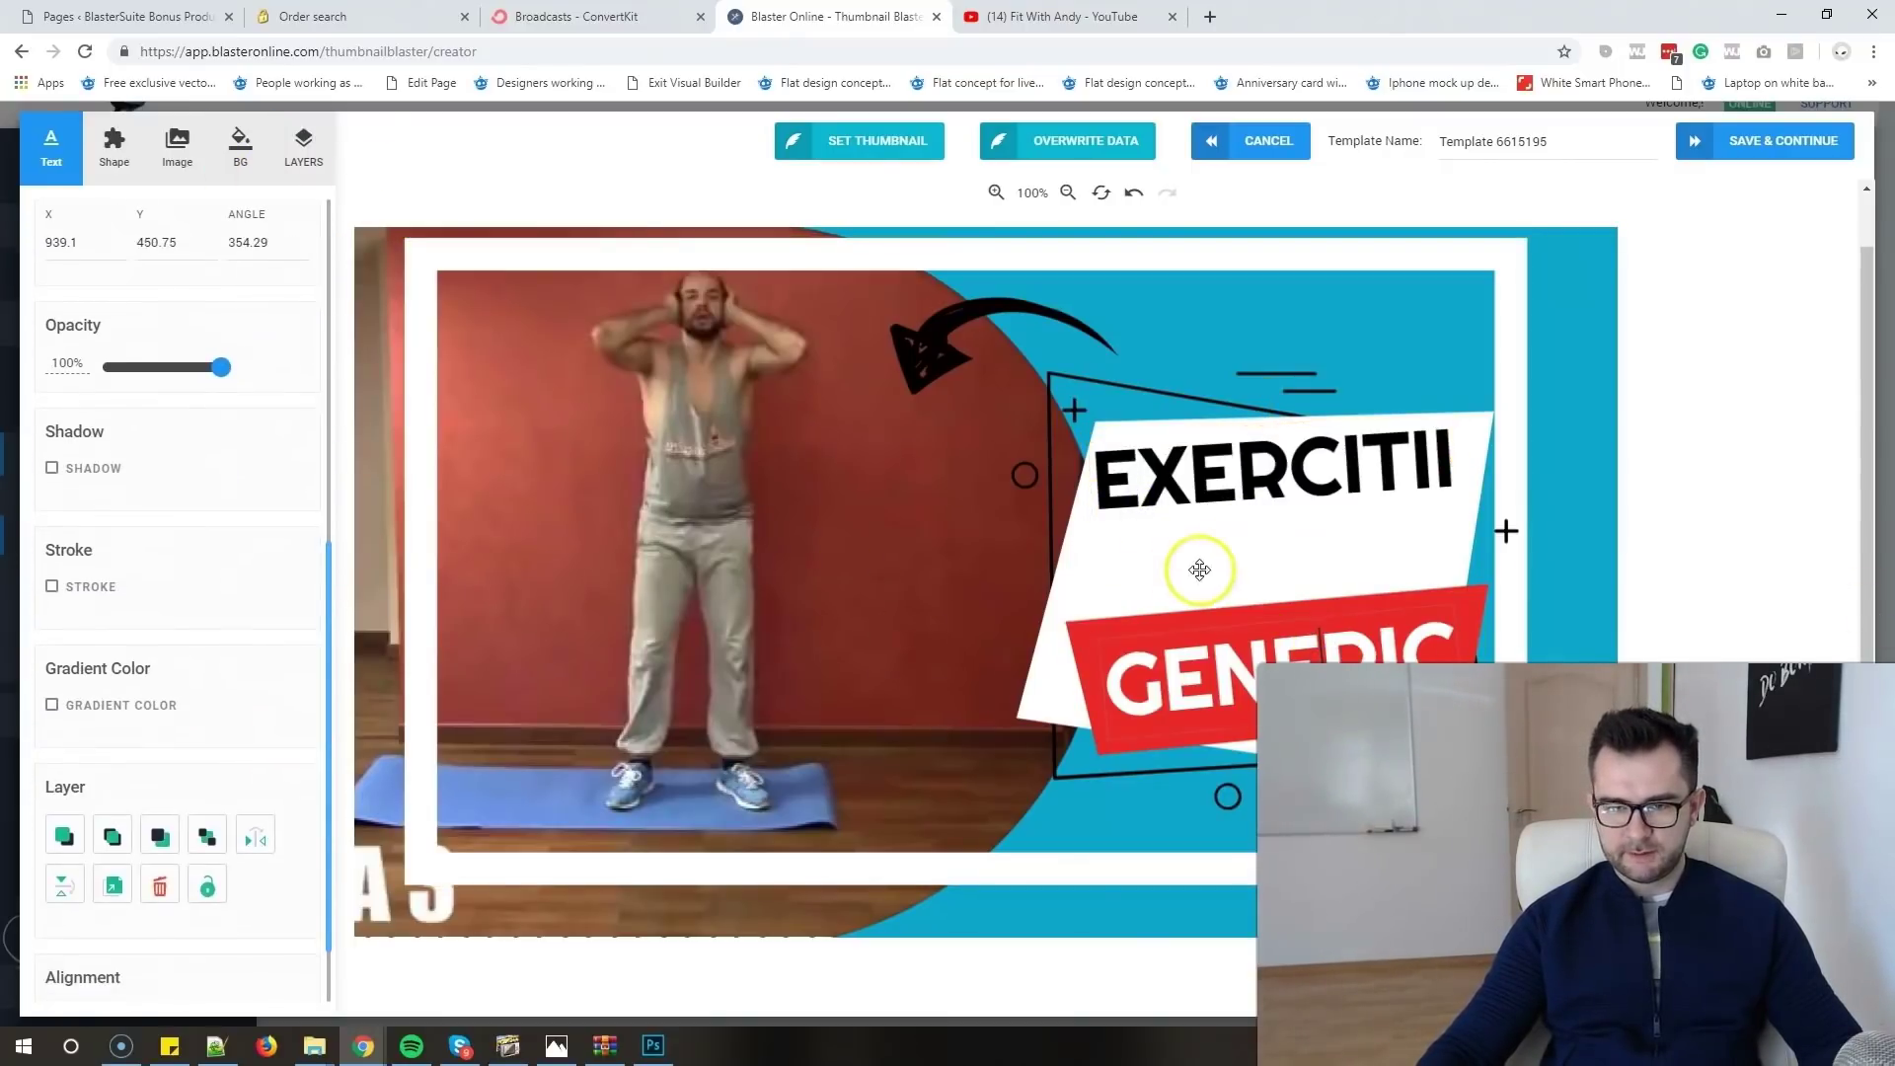
- Change the red banner word GENERIC to SLOBIT
{"action": "double_click", "coordinate": [1239, 679]}
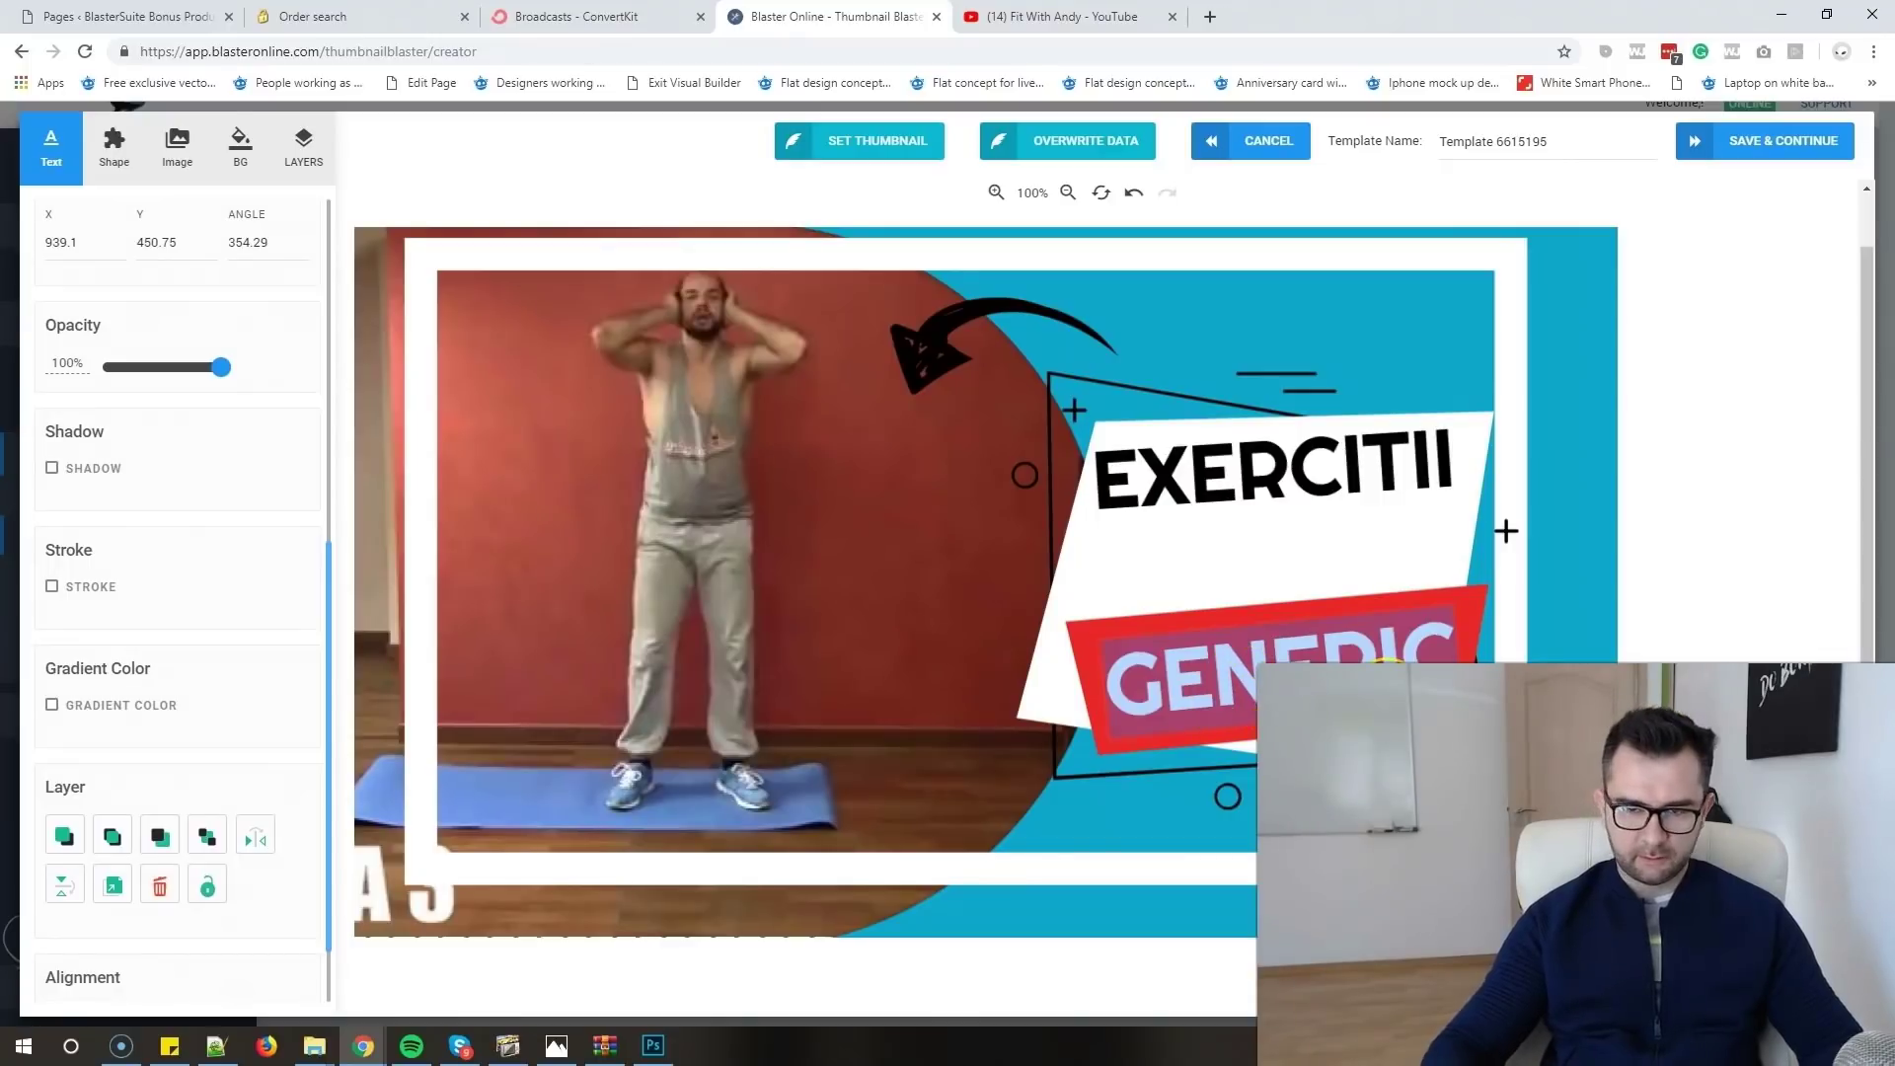
{"action": "type", "text": "SLOBIT"}
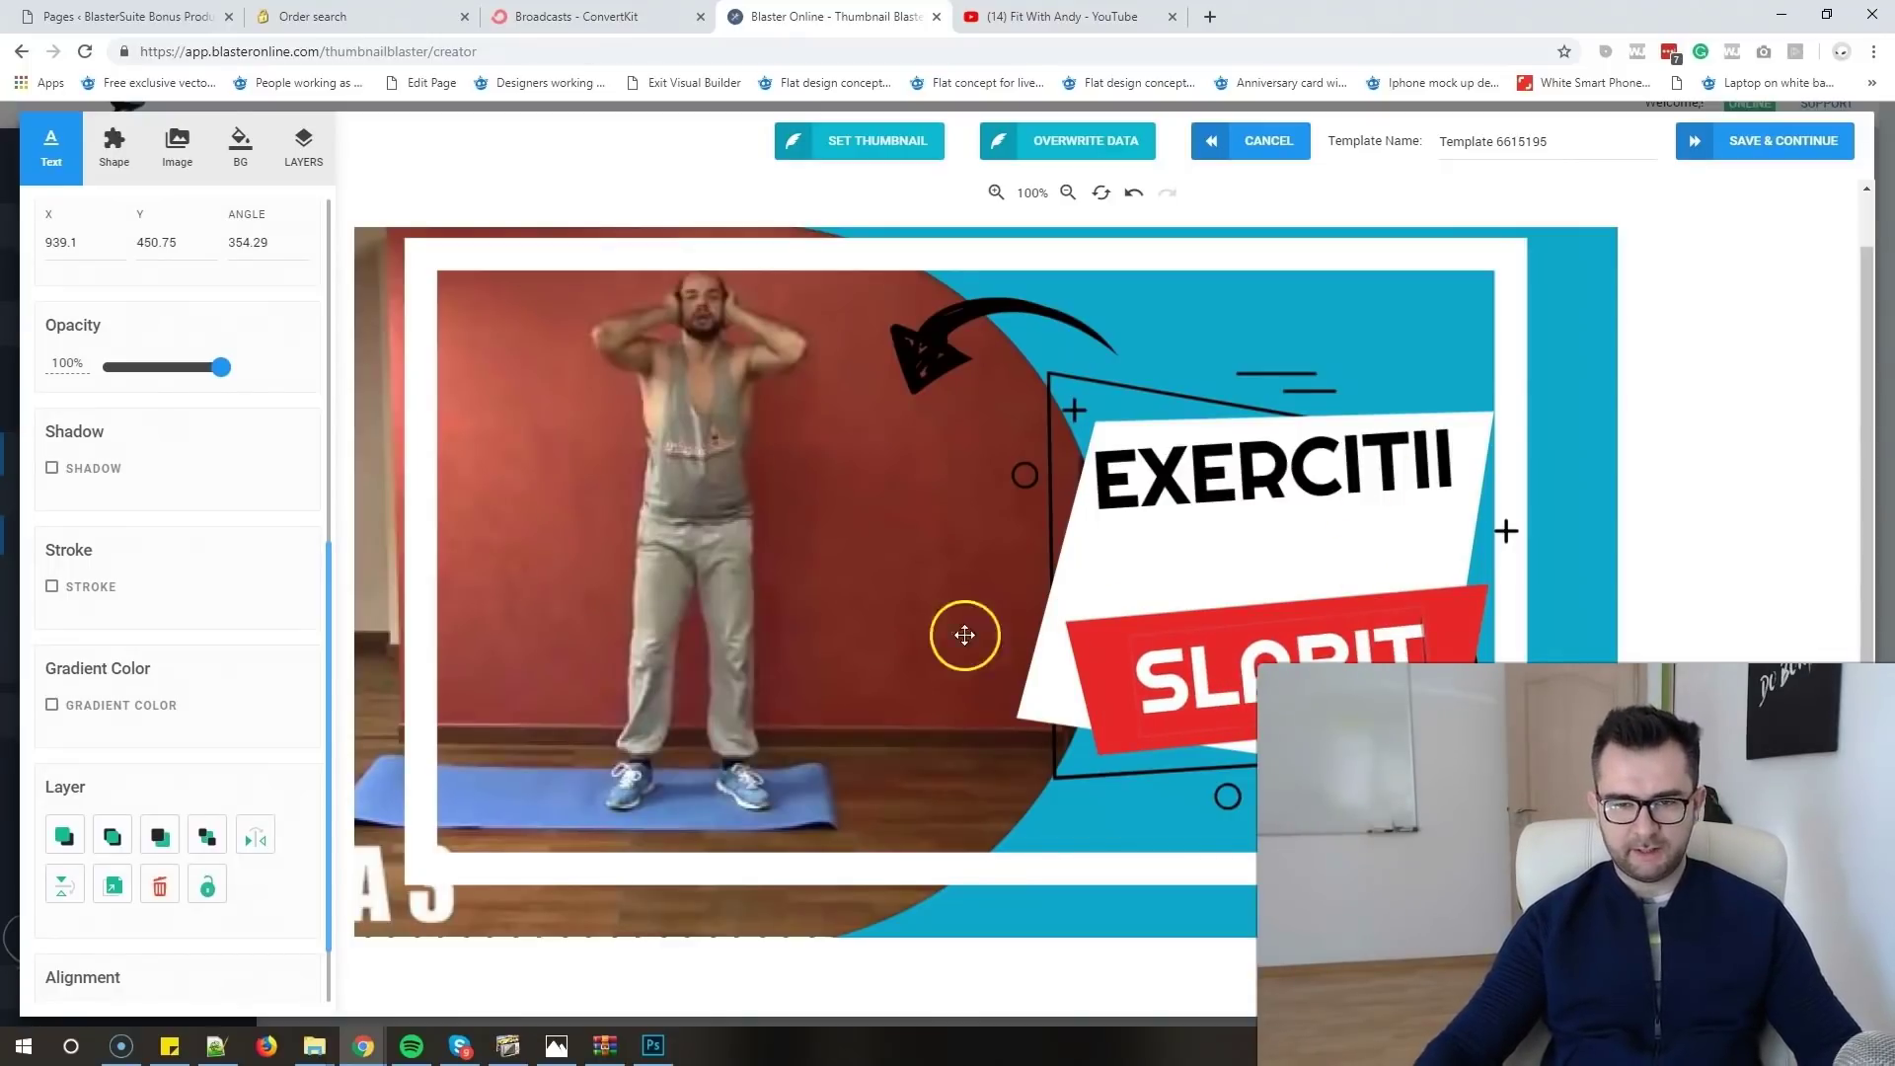
{"action": "left_click", "coordinate": [1043, 546]}
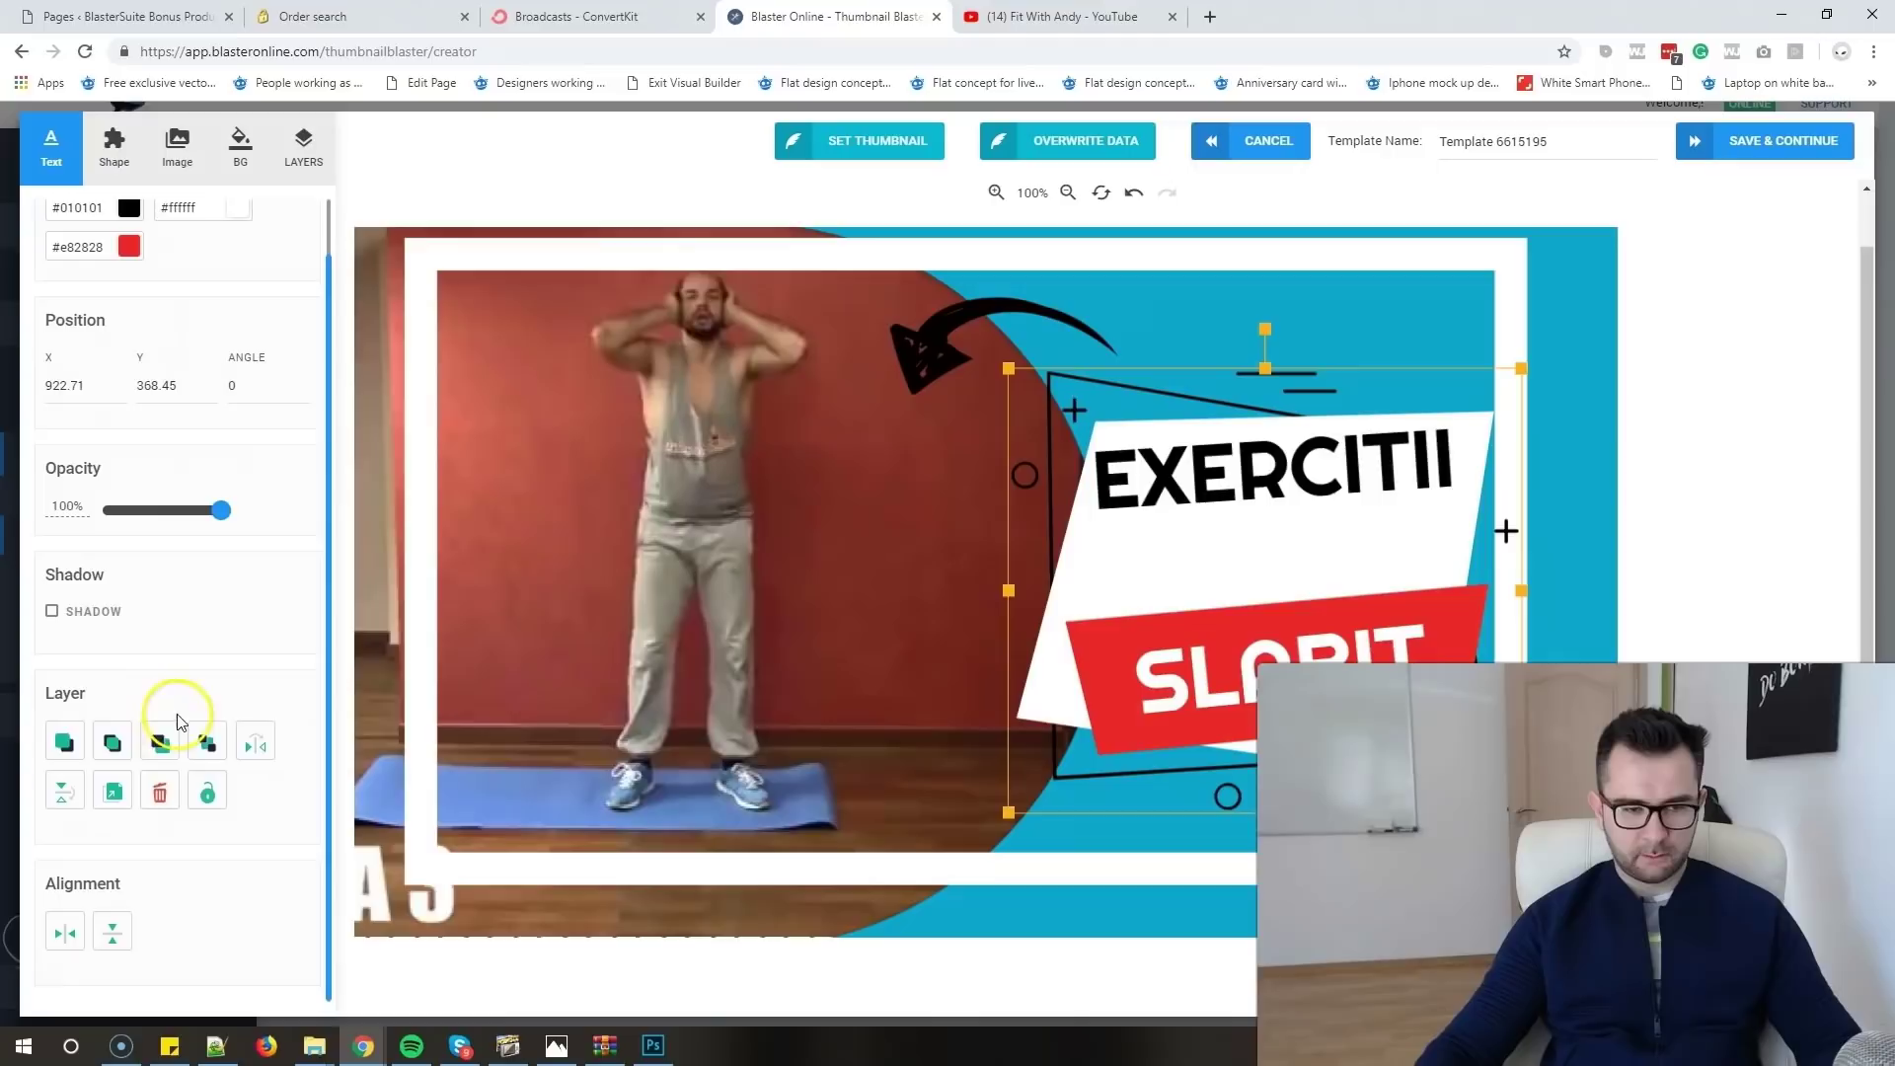
- Duplicate EXERCITII, retype the copy as 'DE' and place it beneath at X 860, Y 294
{"action": "left_click", "coordinate": [1256, 491]}
{"action": "scroll", "coordinate": [148, 648], "scroll_direction": "down", "scroll_amount": 7}
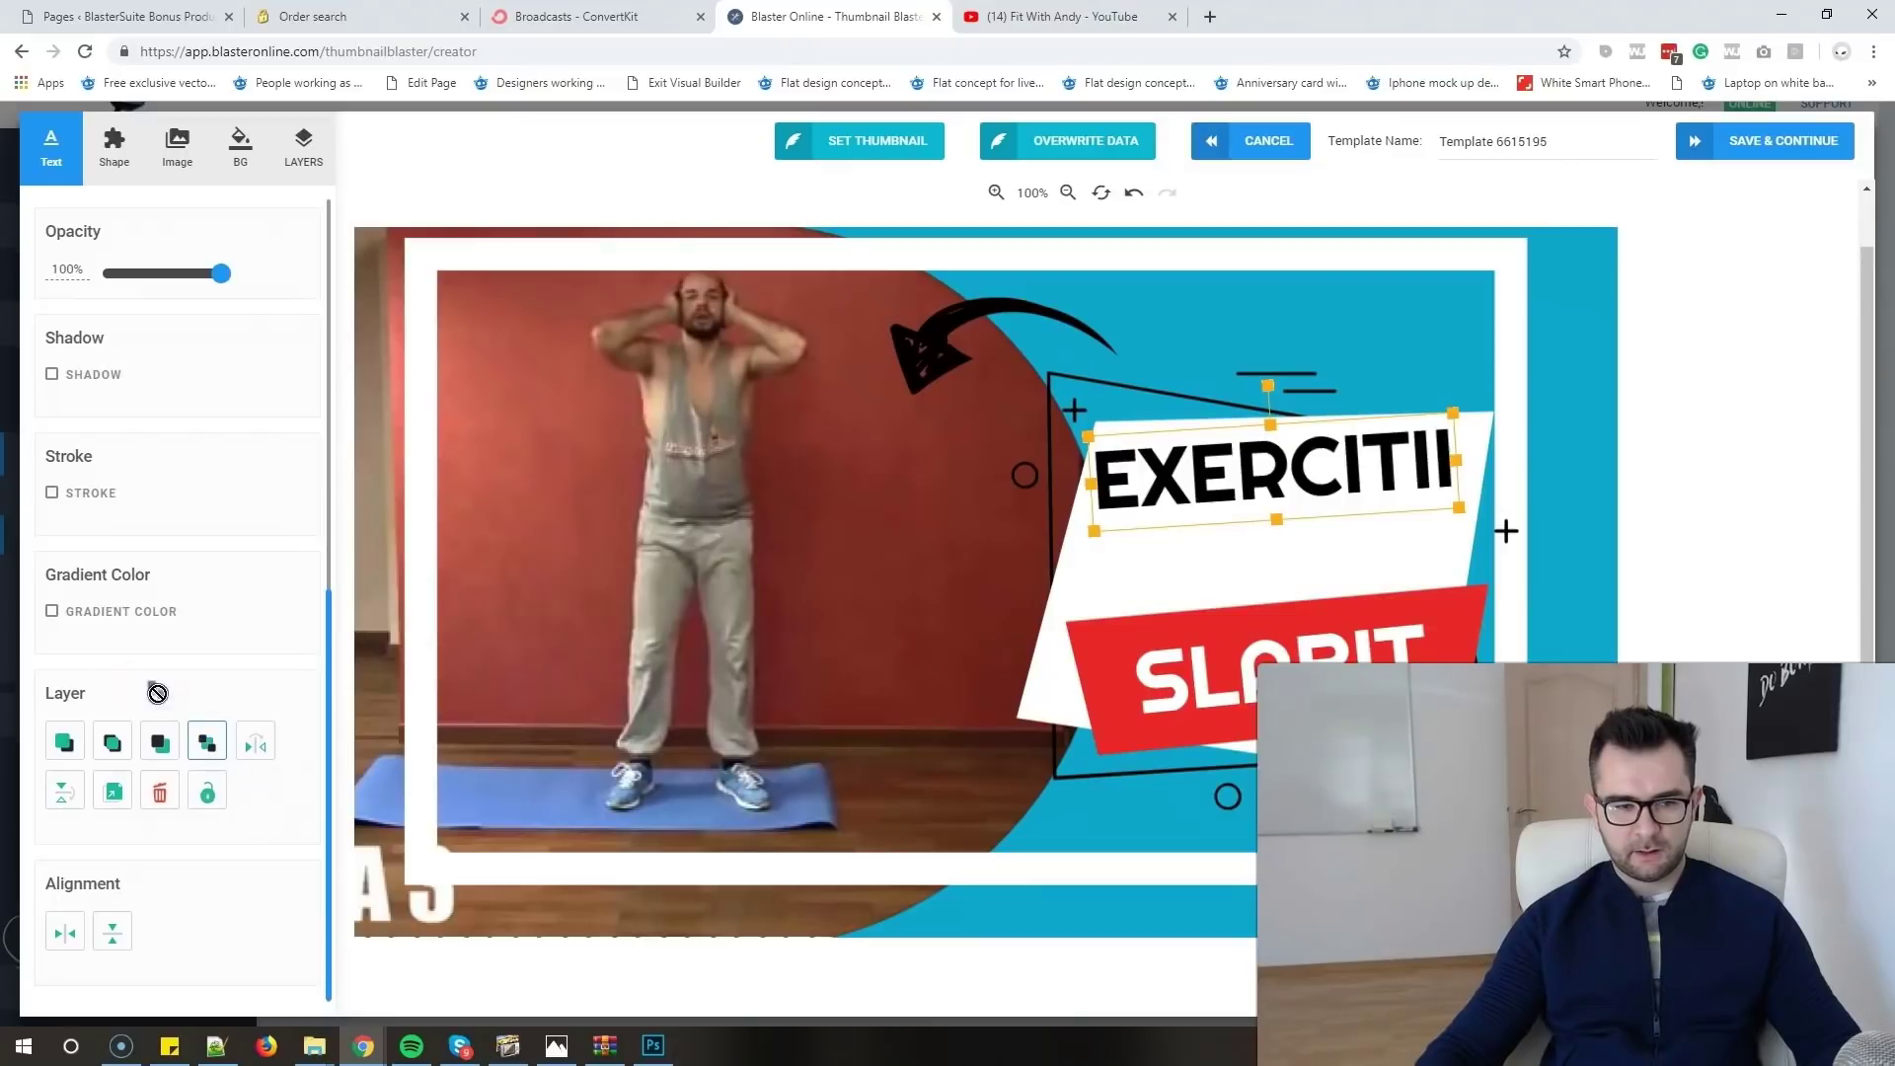
{"action": "left_click", "coordinate": [115, 789]}
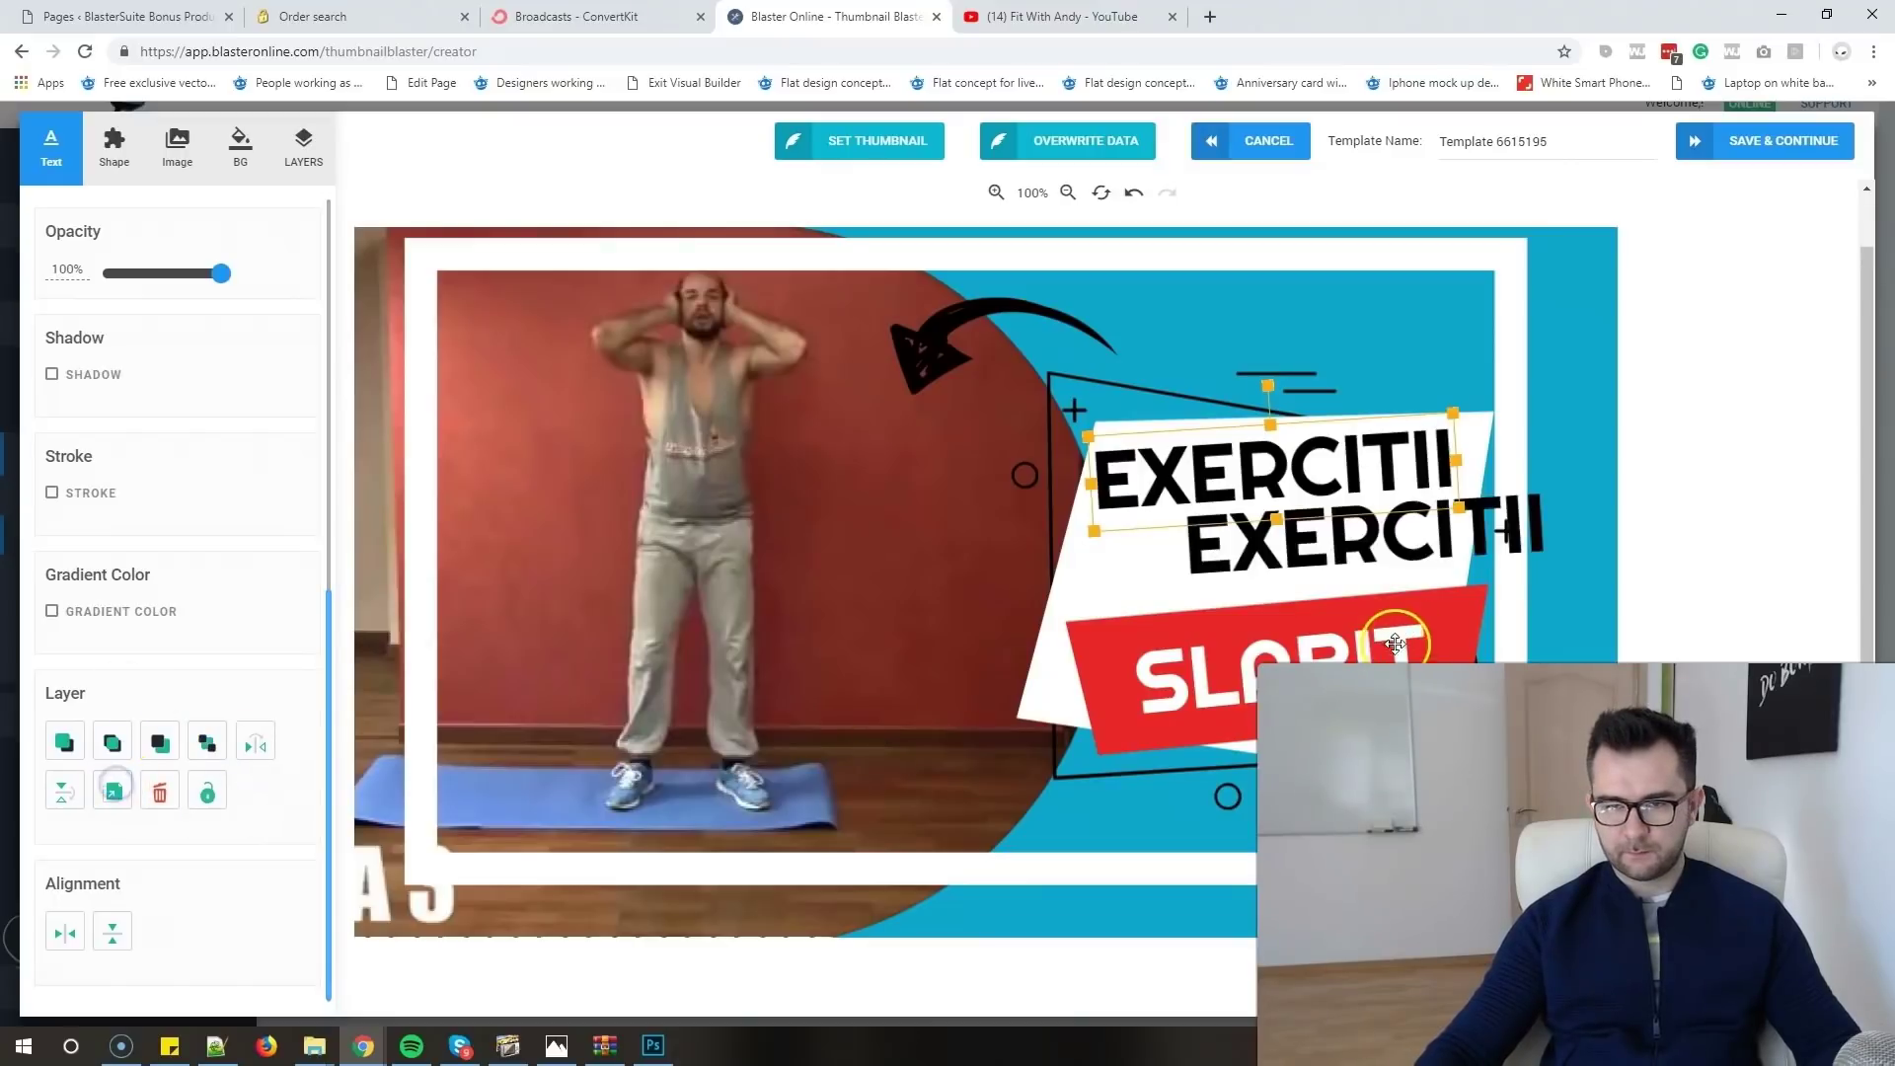
{"action": "double_click", "coordinate": [1284, 548]}
{"action": "type", "text": "DE"}
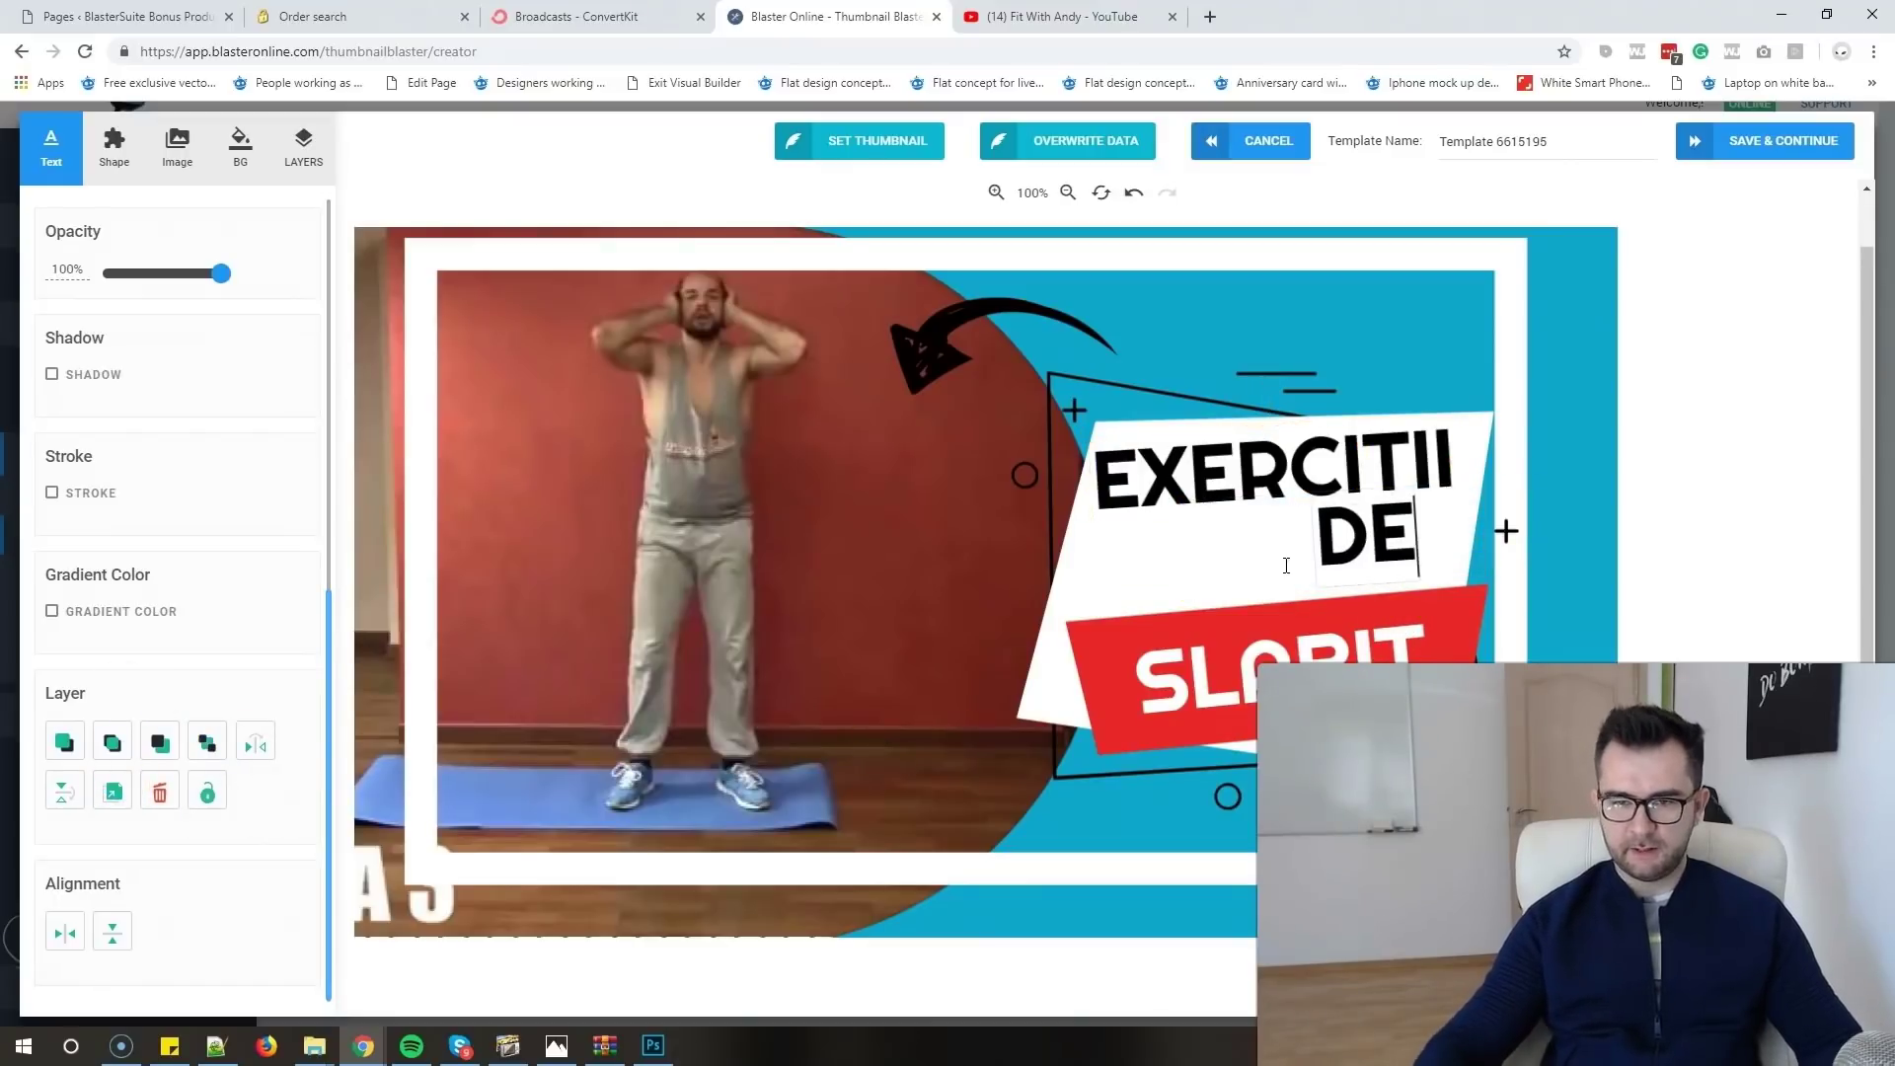
{"action": "left_click", "coordinate": [1412, 365]}
{"action": "left_click", "coordinate": [1510, 620]}
{"action": "left_click_drag", "start_coordinate": [1367, 546], "coordinate": [1238, 577]}
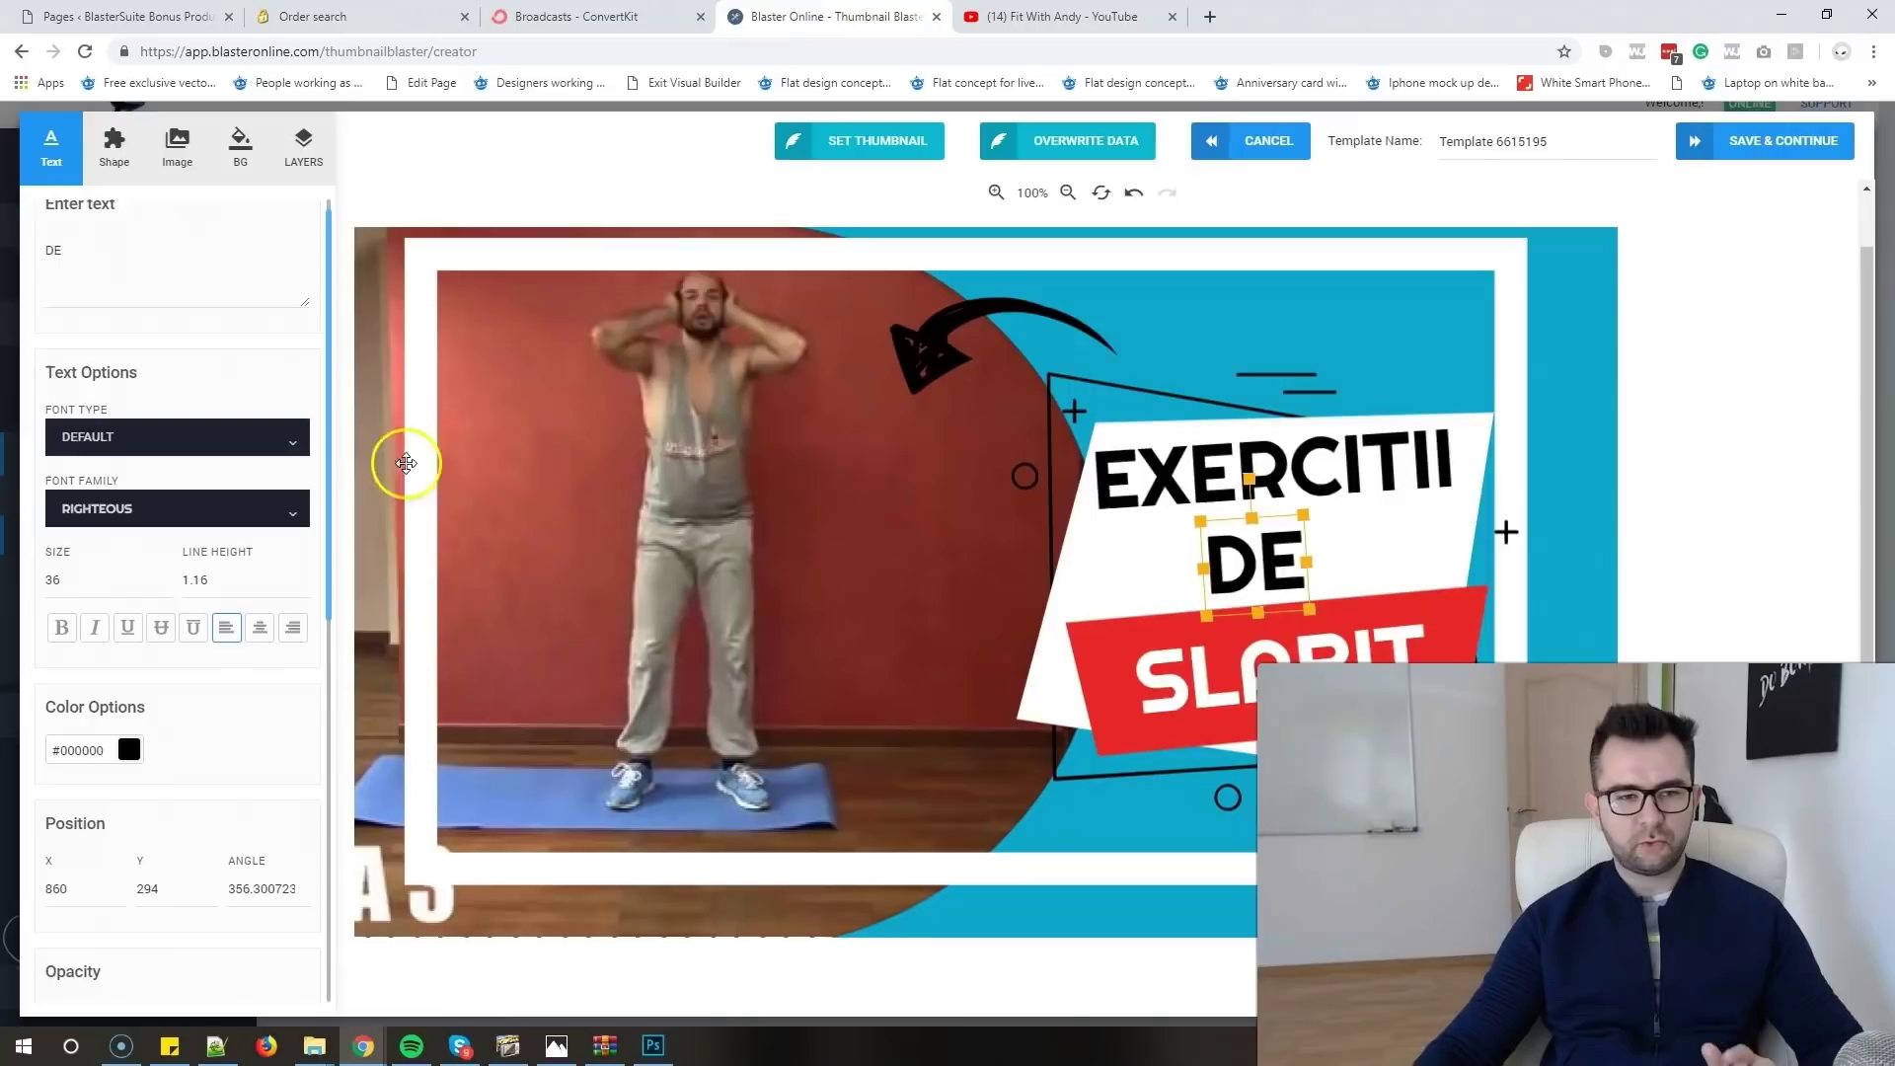
{"action": "left_click", "coordinate": [1017, 18]}
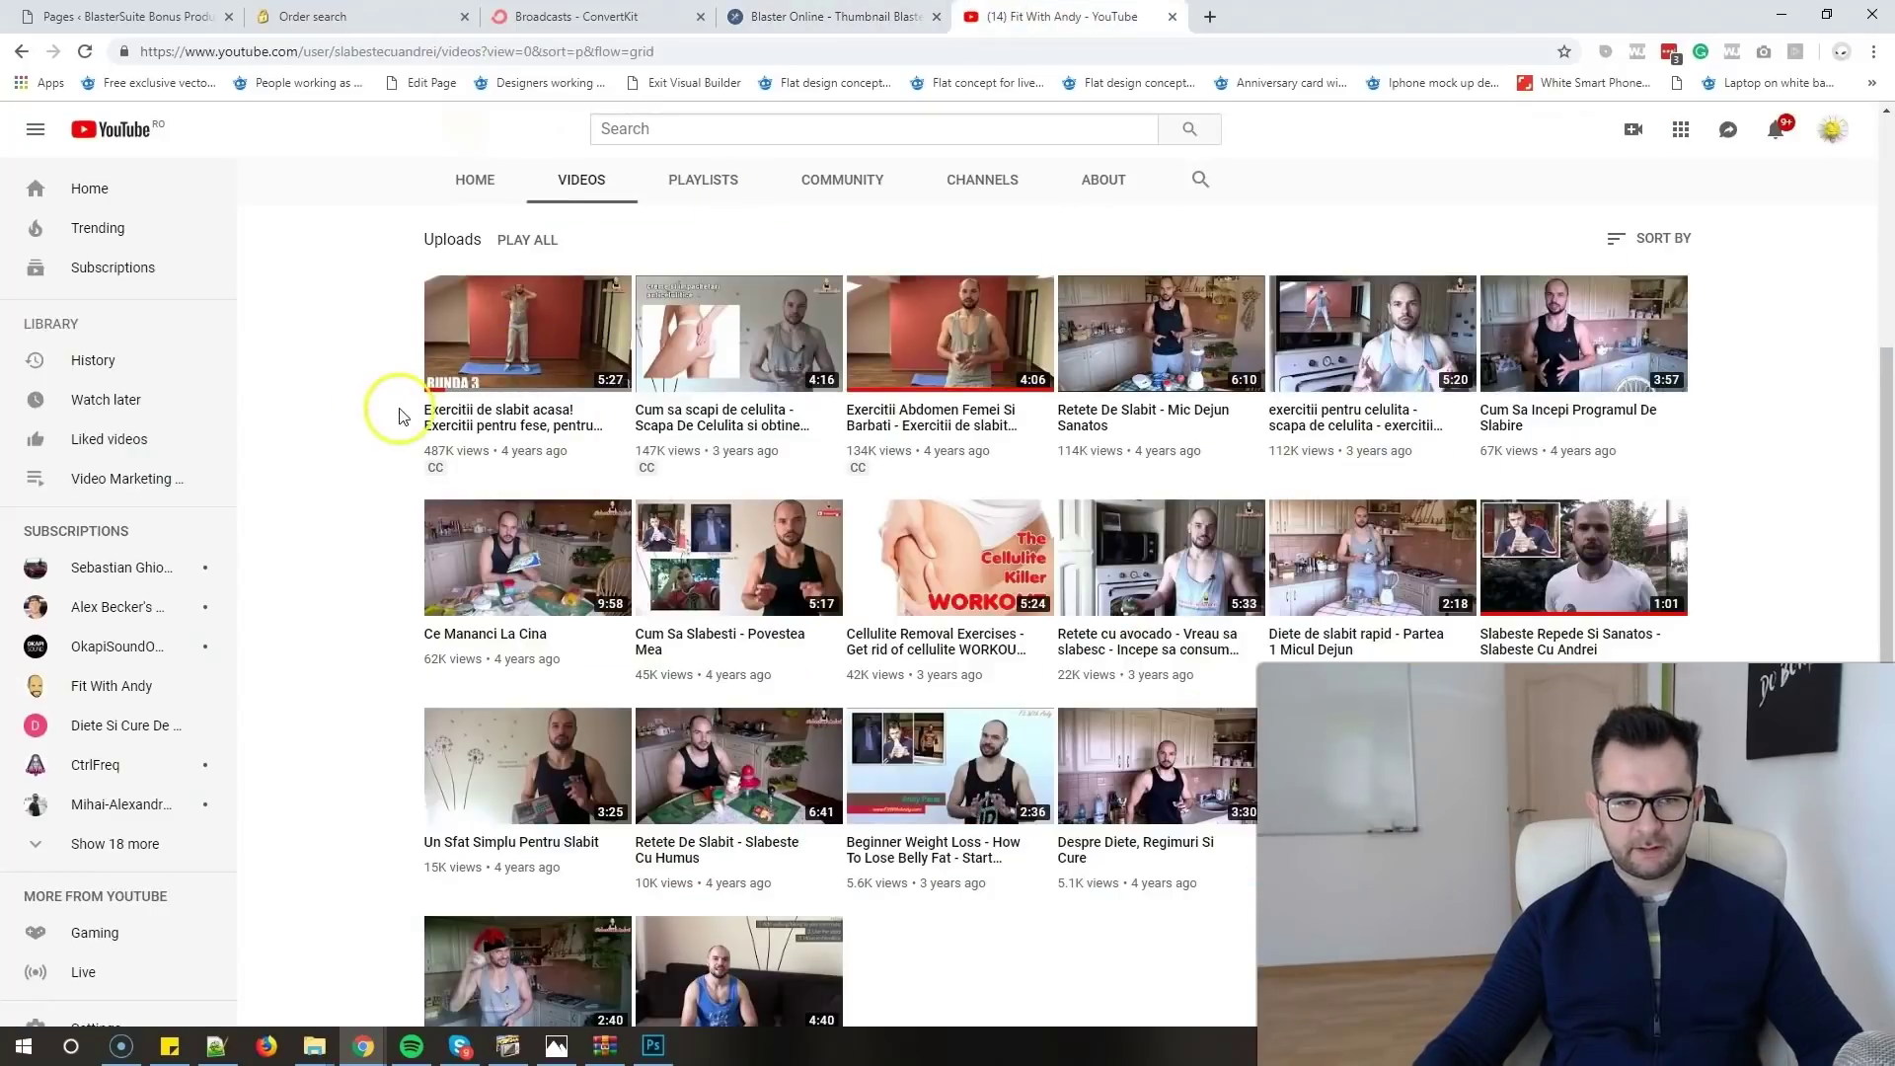
{"action": "left_click", "coordinate": [846, 18]}
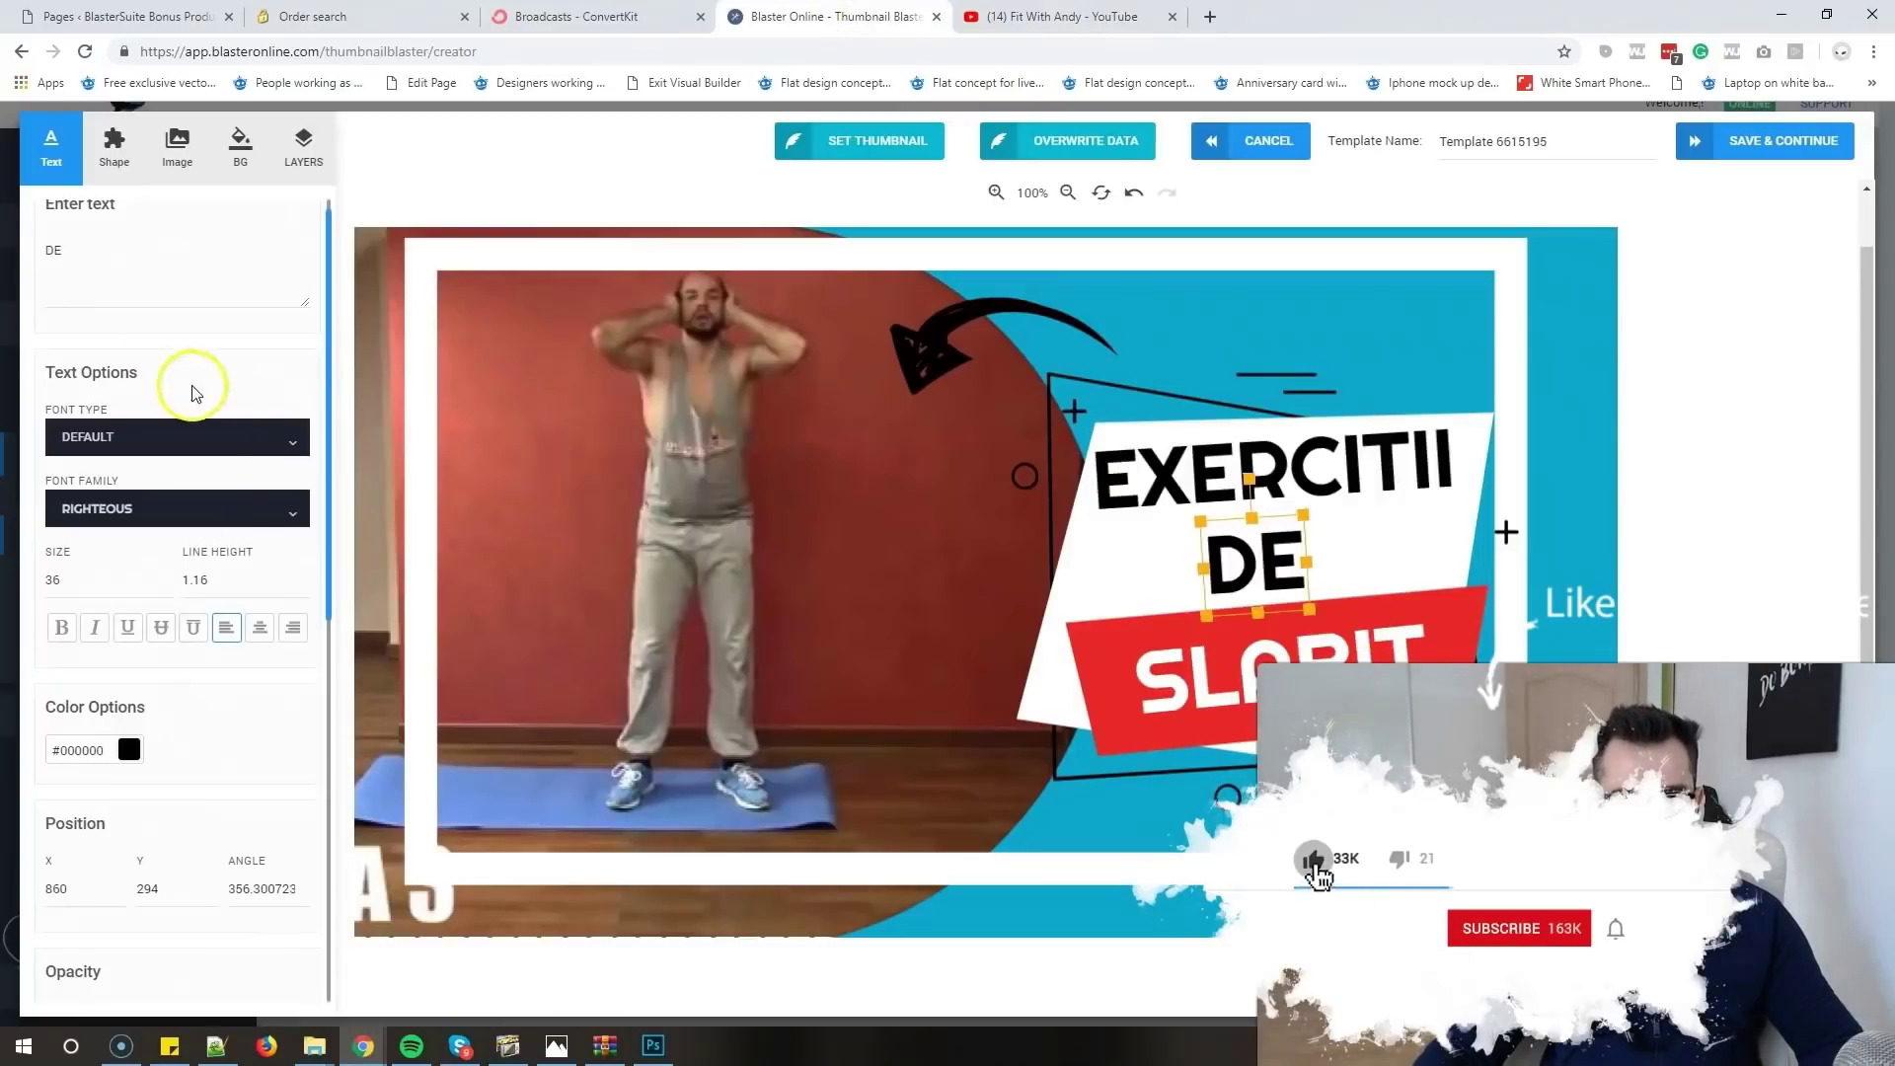
- Drag a Heading h3 text onto the photo and type 'acasa'
{"action": "left_click", "coordinate": [51, 148]}
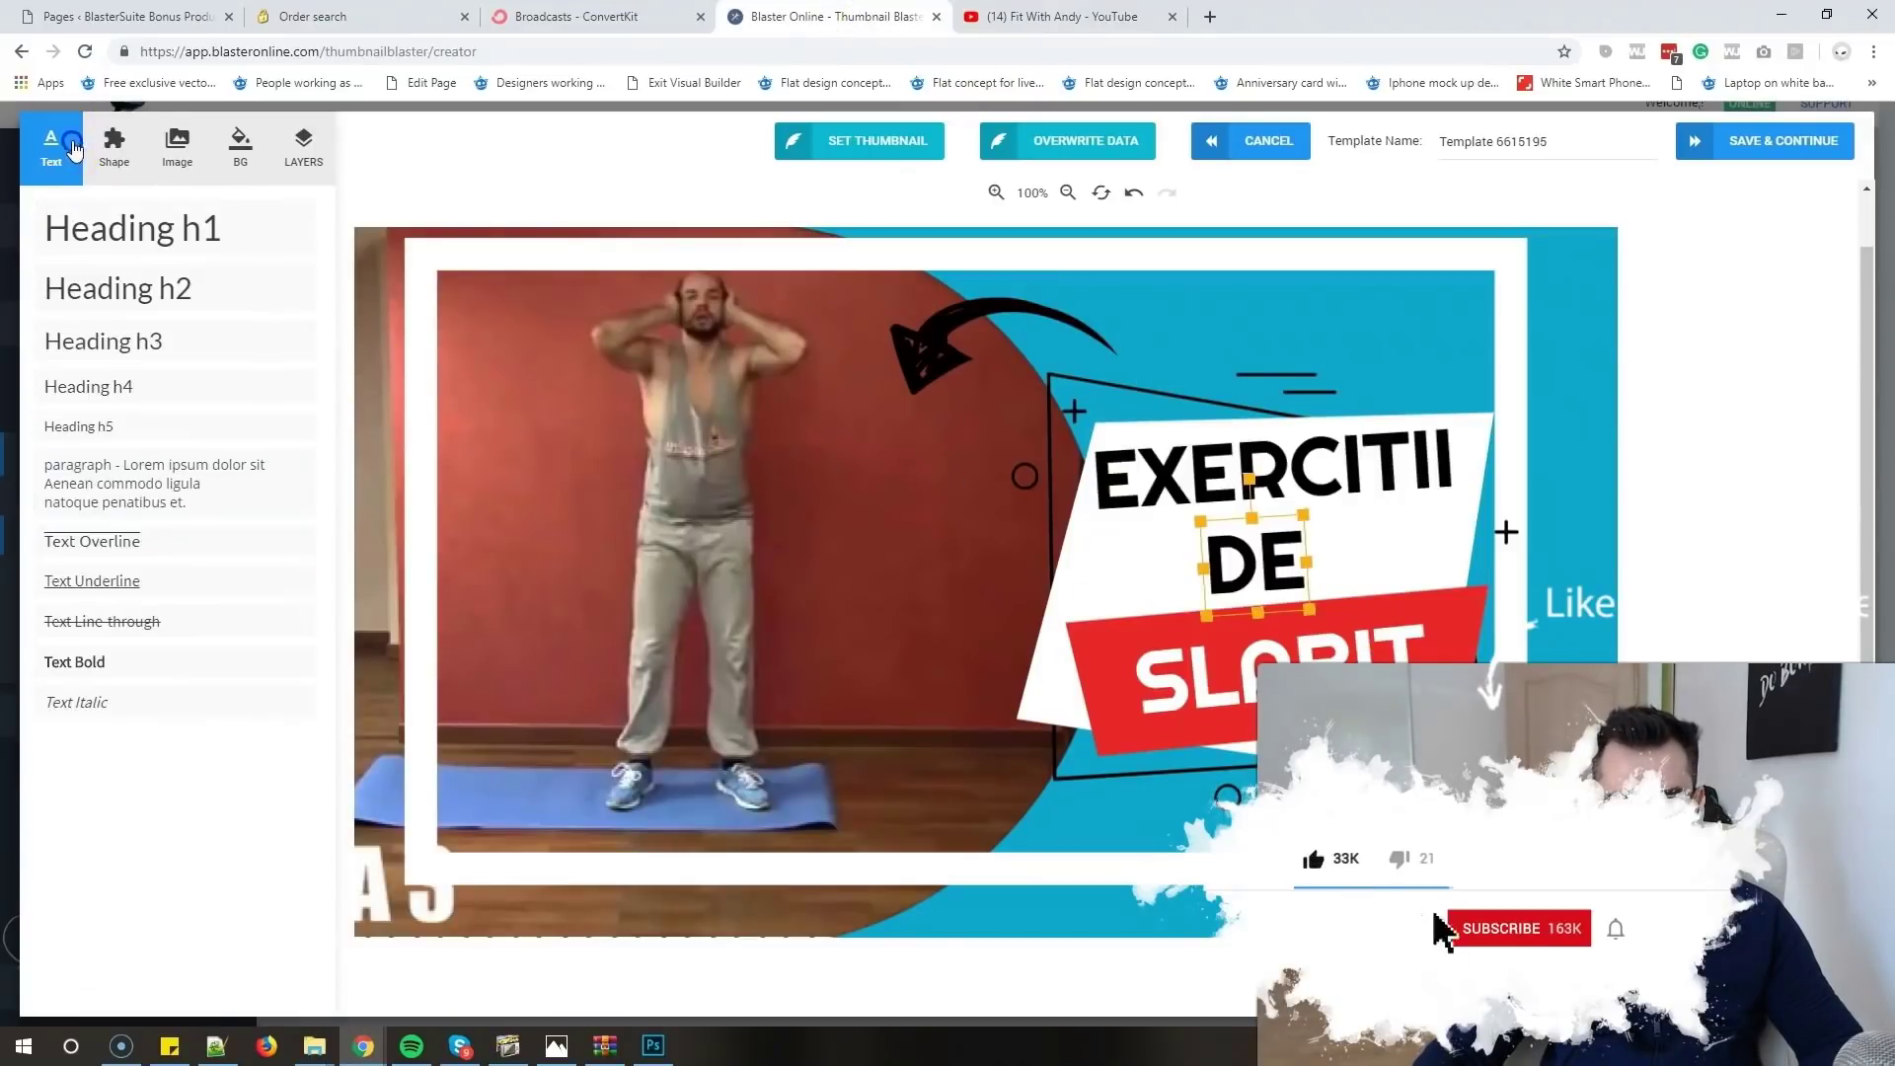
{"action": "left_click_drag", "start_coordinate": [170, 351], "coordinate": [923, 560]}
{"action": "double_click", "coordinate": [927, 564]}
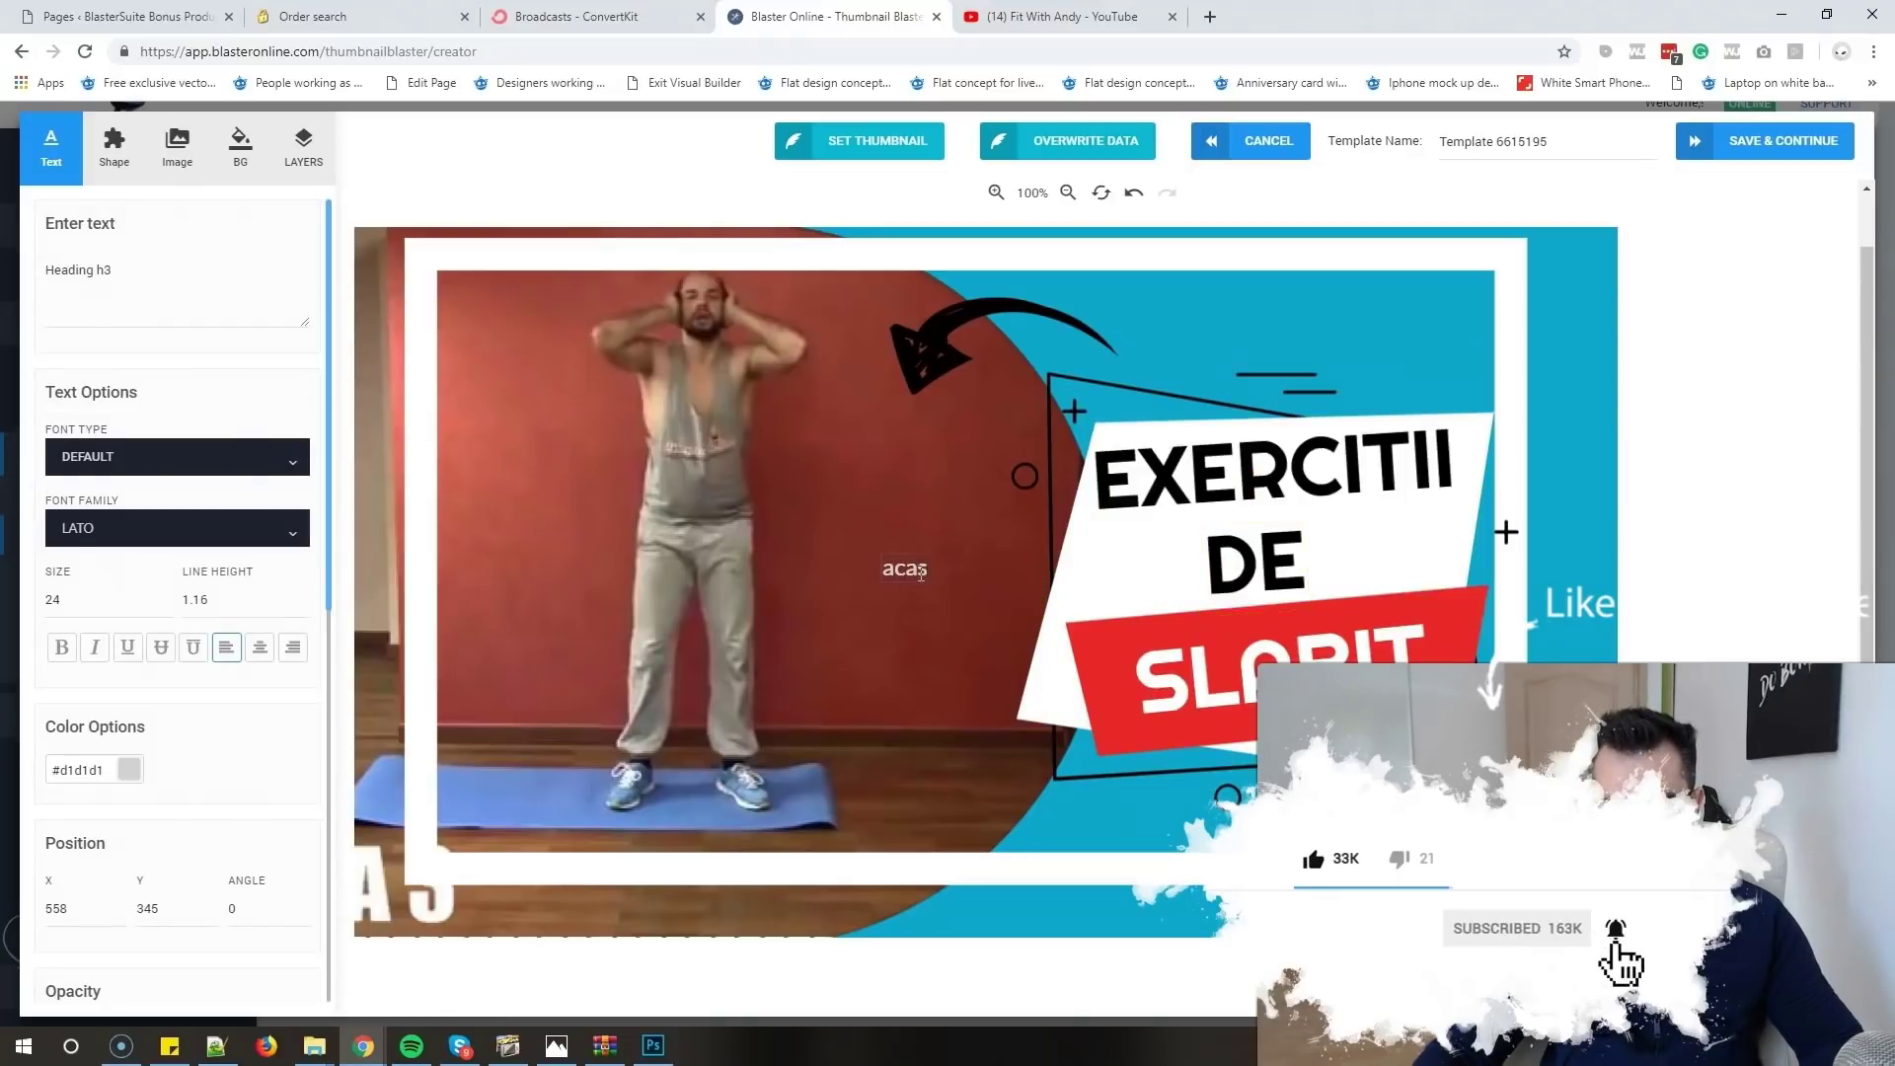
{"action": "left_click", "coordinate": [825, 457]}
{"action": "left_click", "coordinate": [905, 568]}
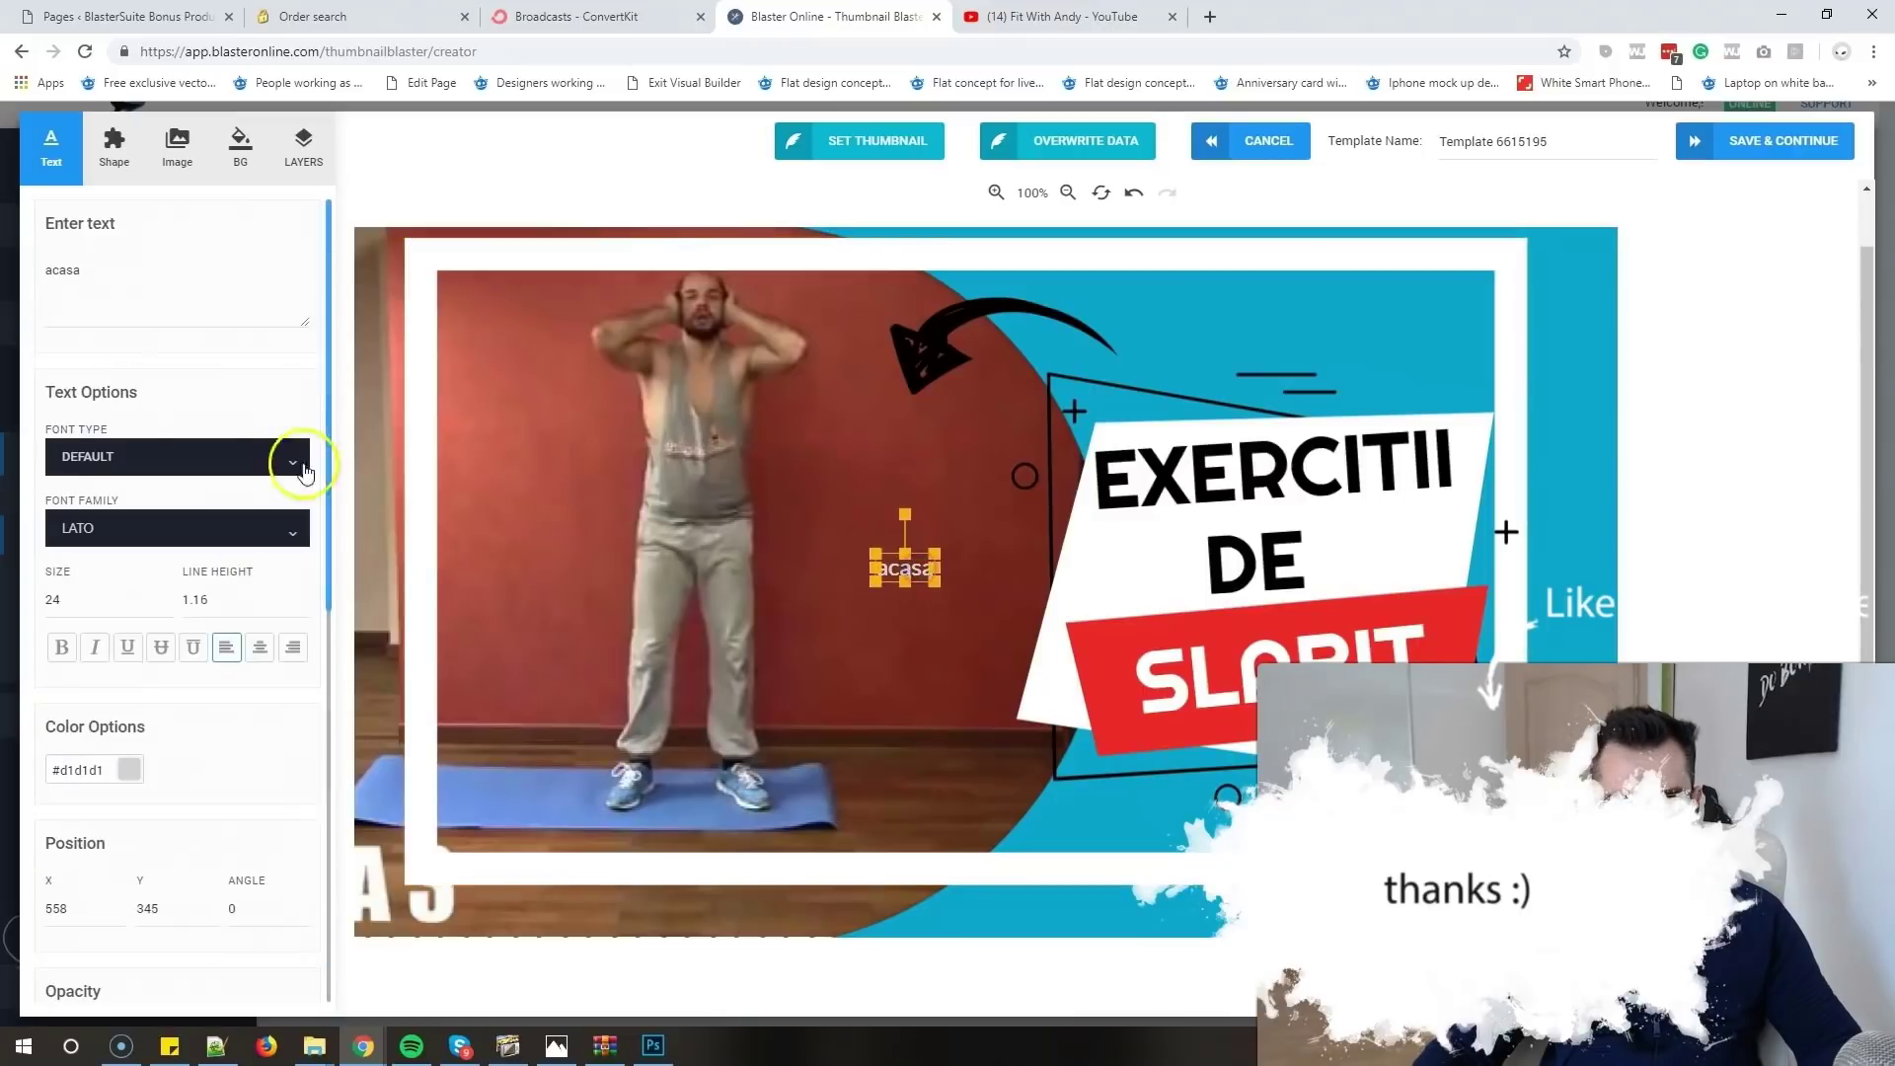
- Set 'acasa' to Handwriting font Sue Ellen Francisco at size 50 and widen its box
{"action": "left_click", "coordinate": [212, 472]}
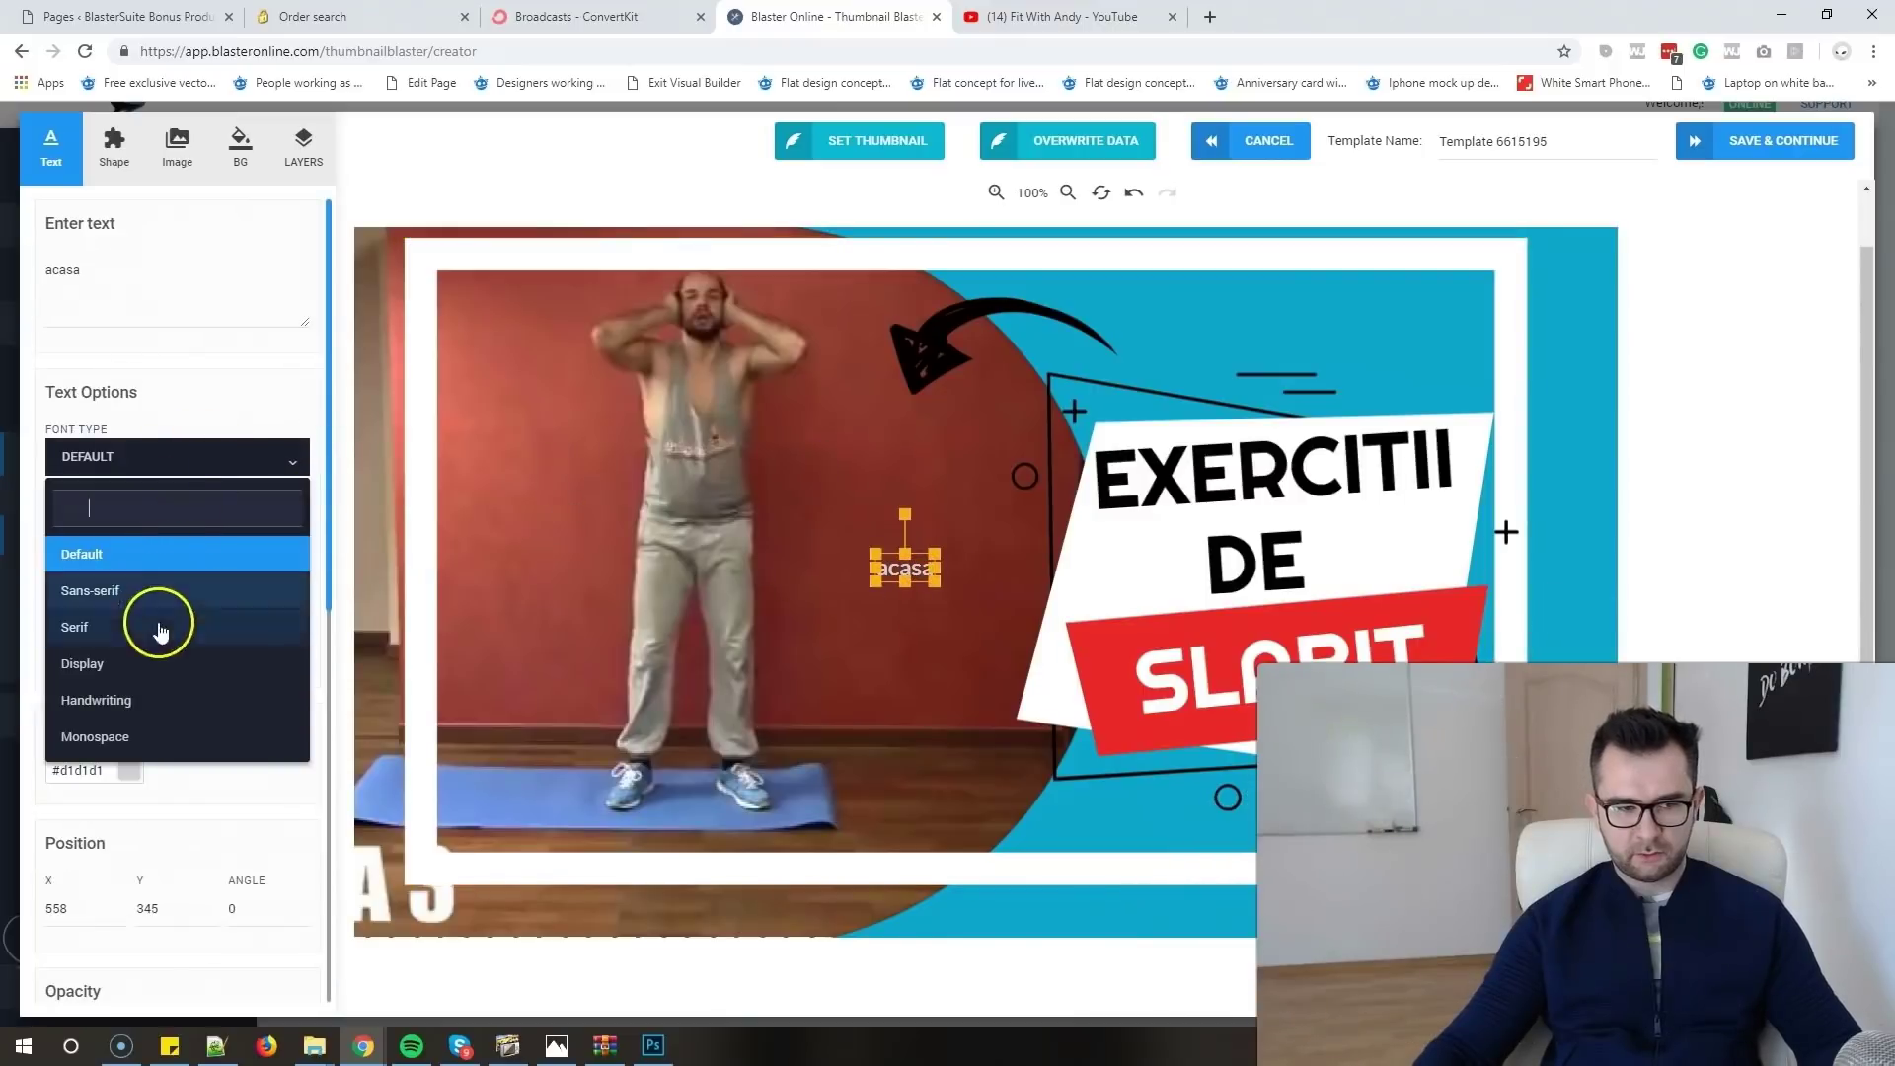
{"action": "left_click", "coordinate": [153, 702]}
{"action": "left_click", "coordinate": [94, 521]}
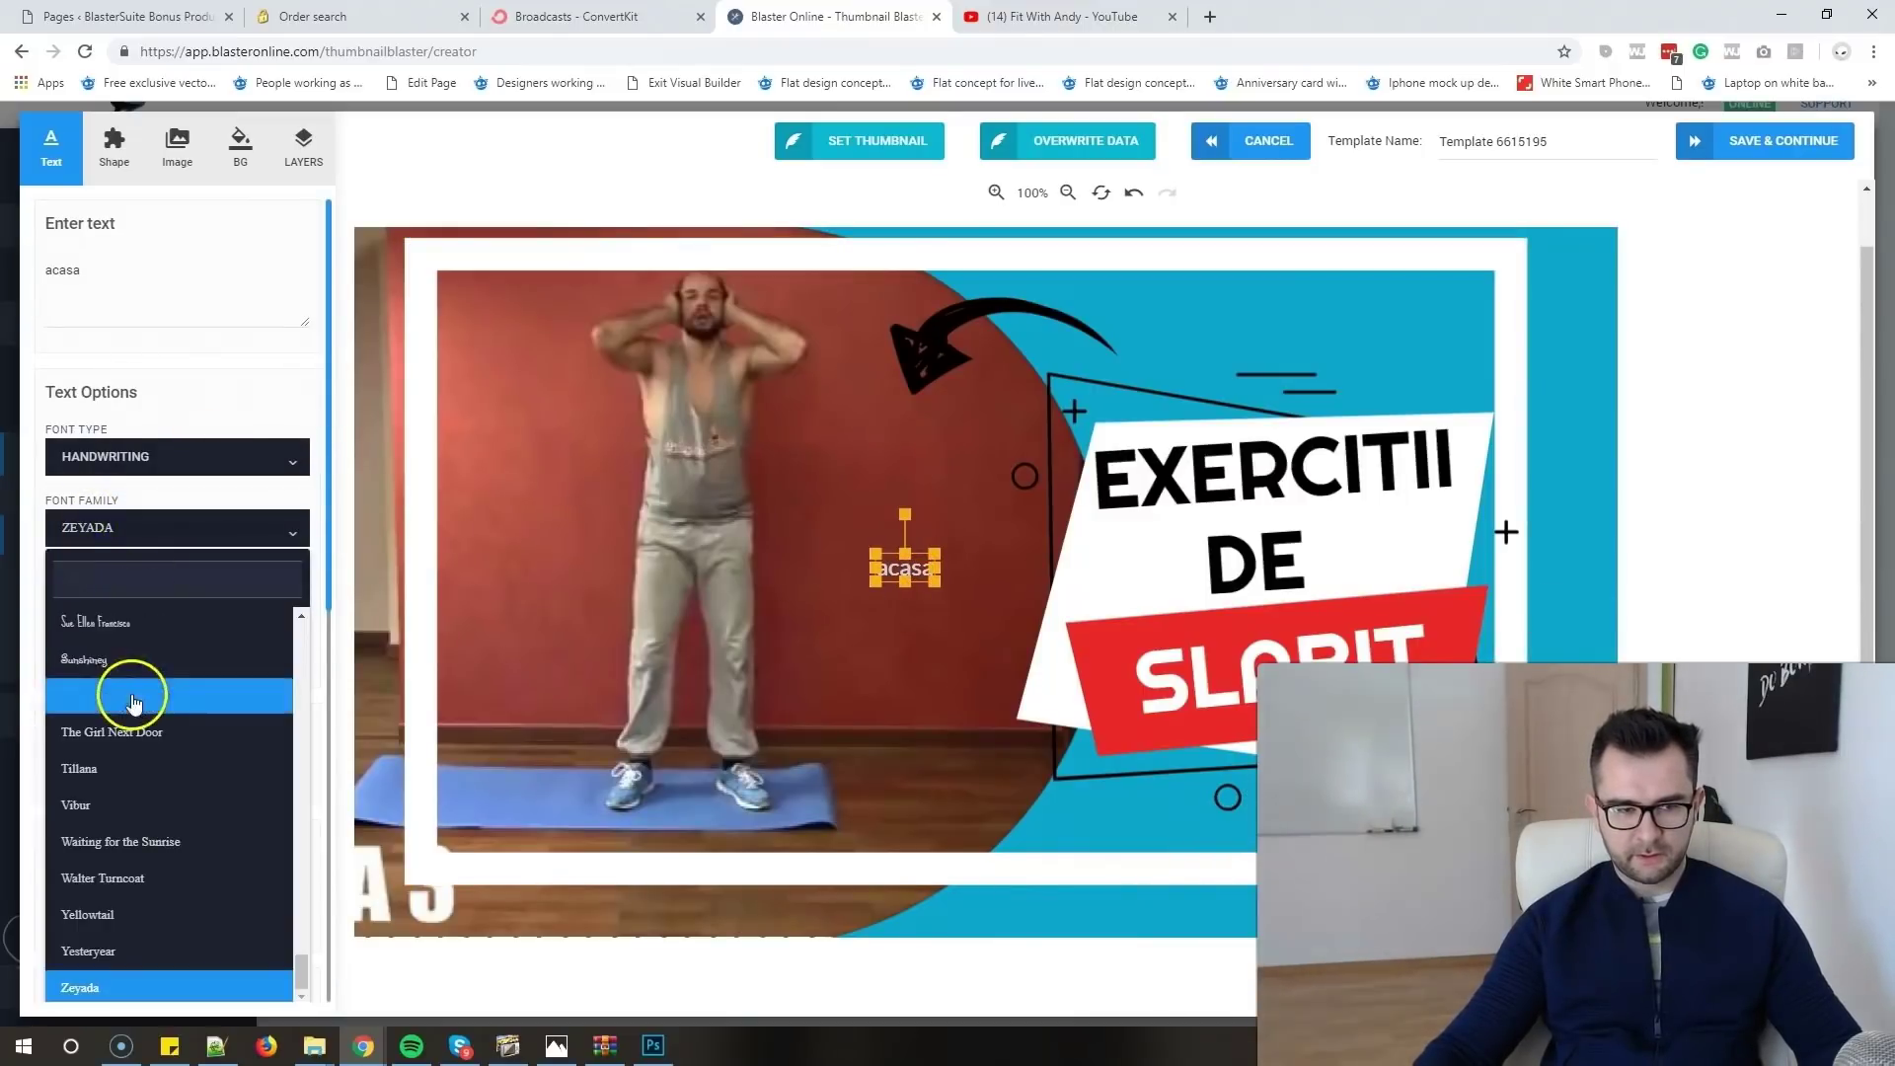
{"action": "left_click", "coordinate": [129, 623]}
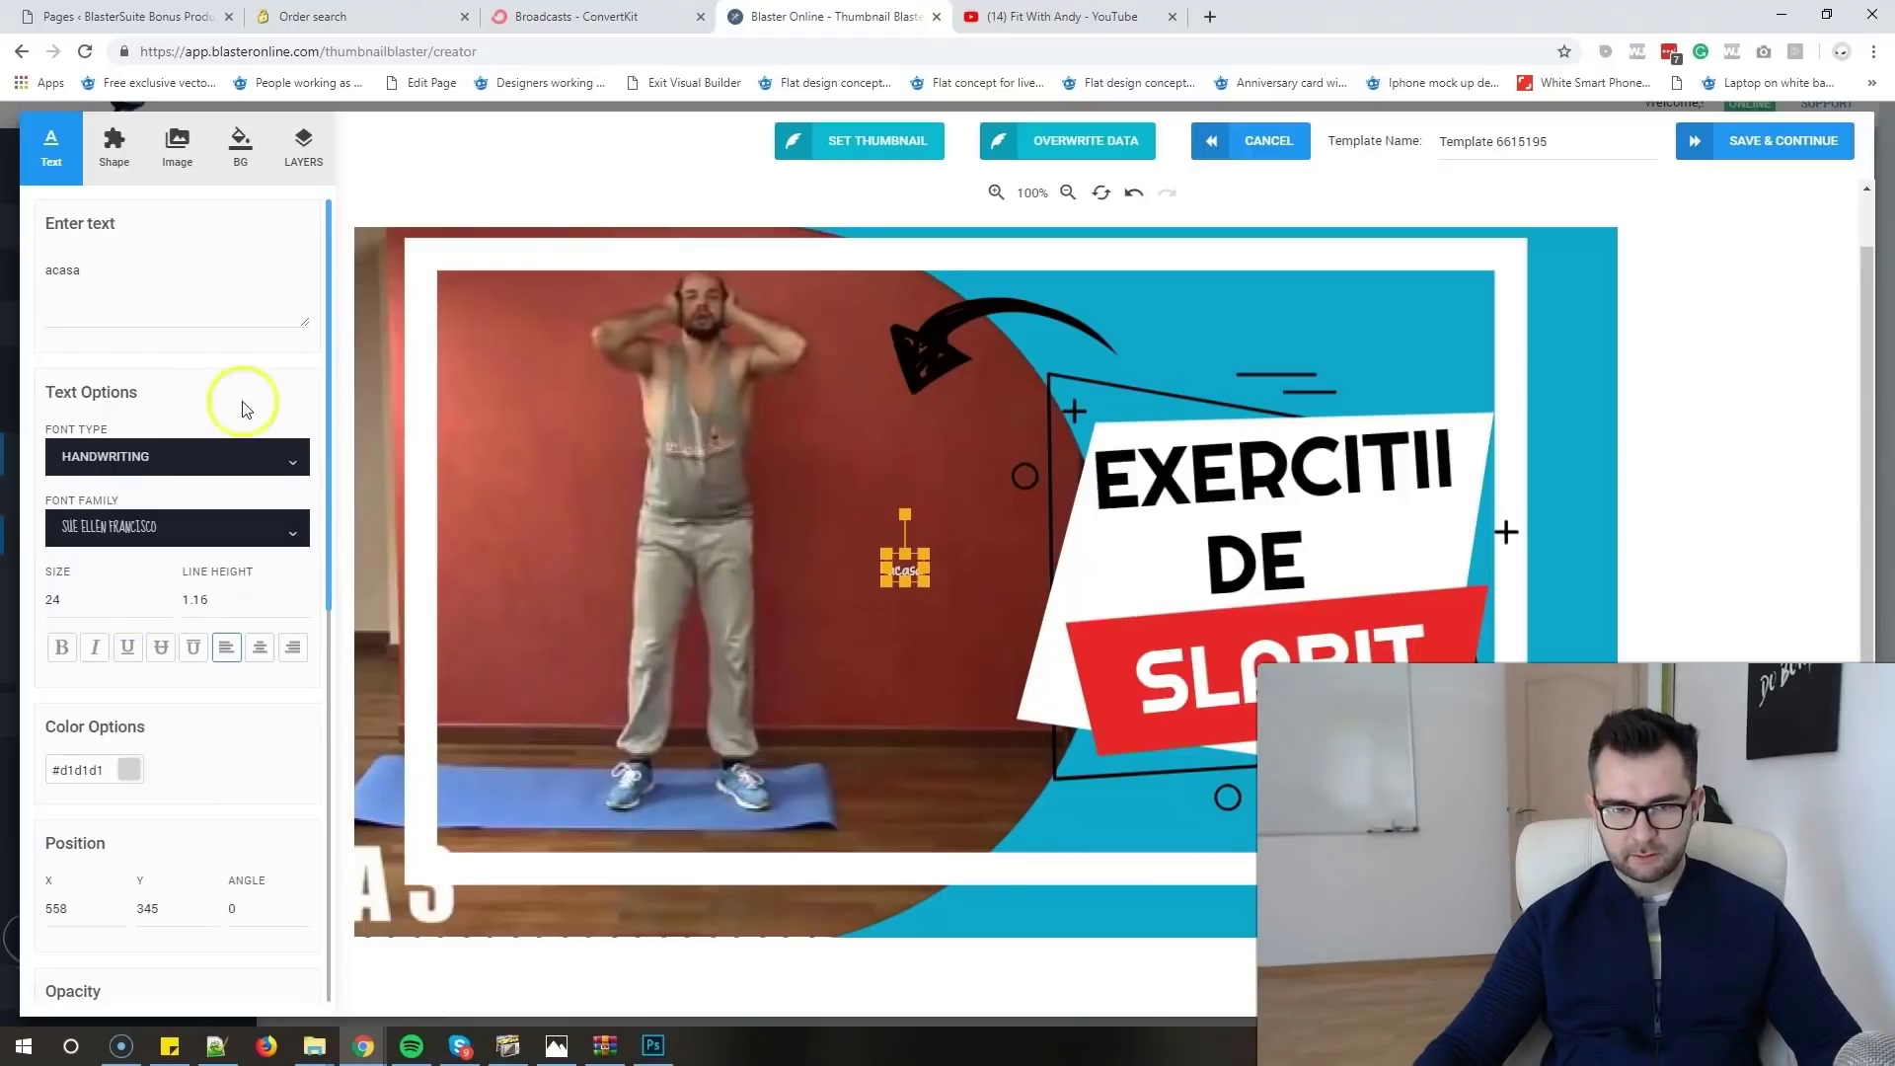
{"action": "left_click", "coordinate": [83, 606]}
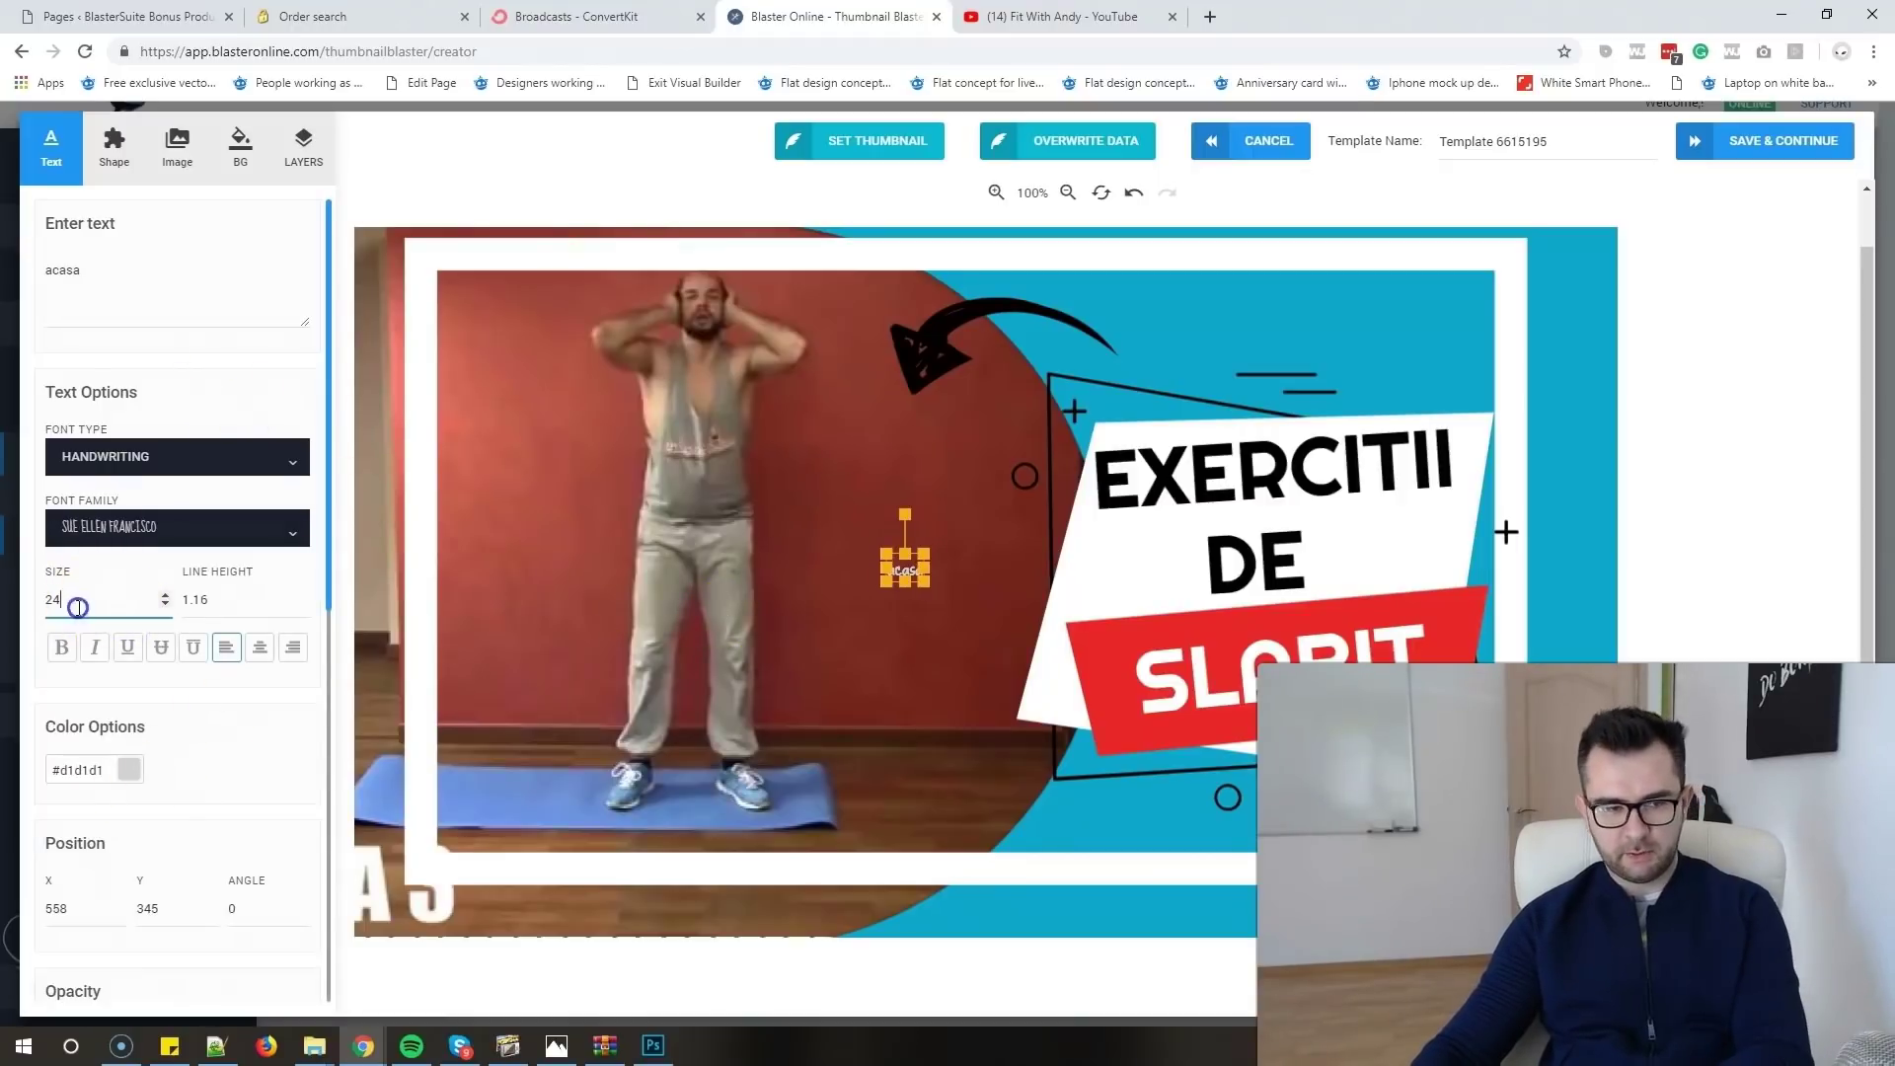
{"action": "type", "text": "50"}
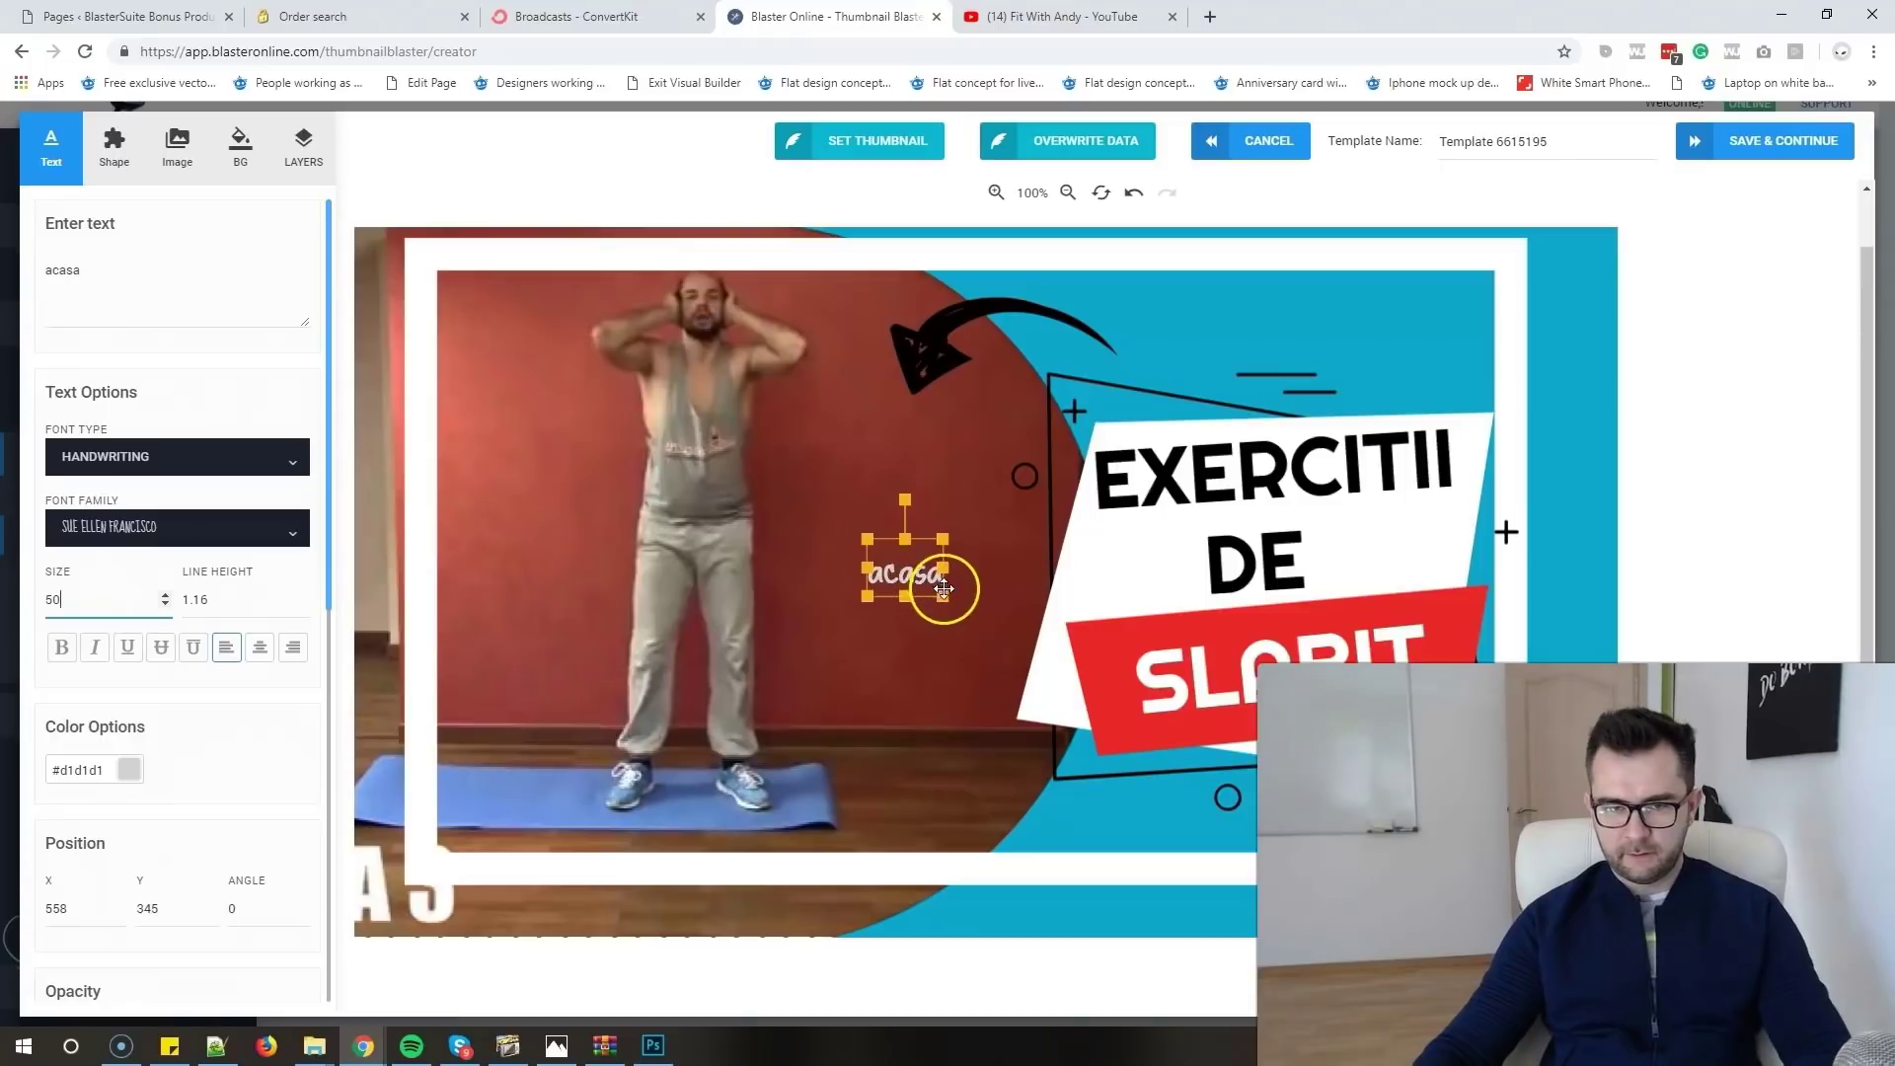
{"action": "left_click_drag", "start_coordinate": [950, 599], "coordinate": [1165, 666]}
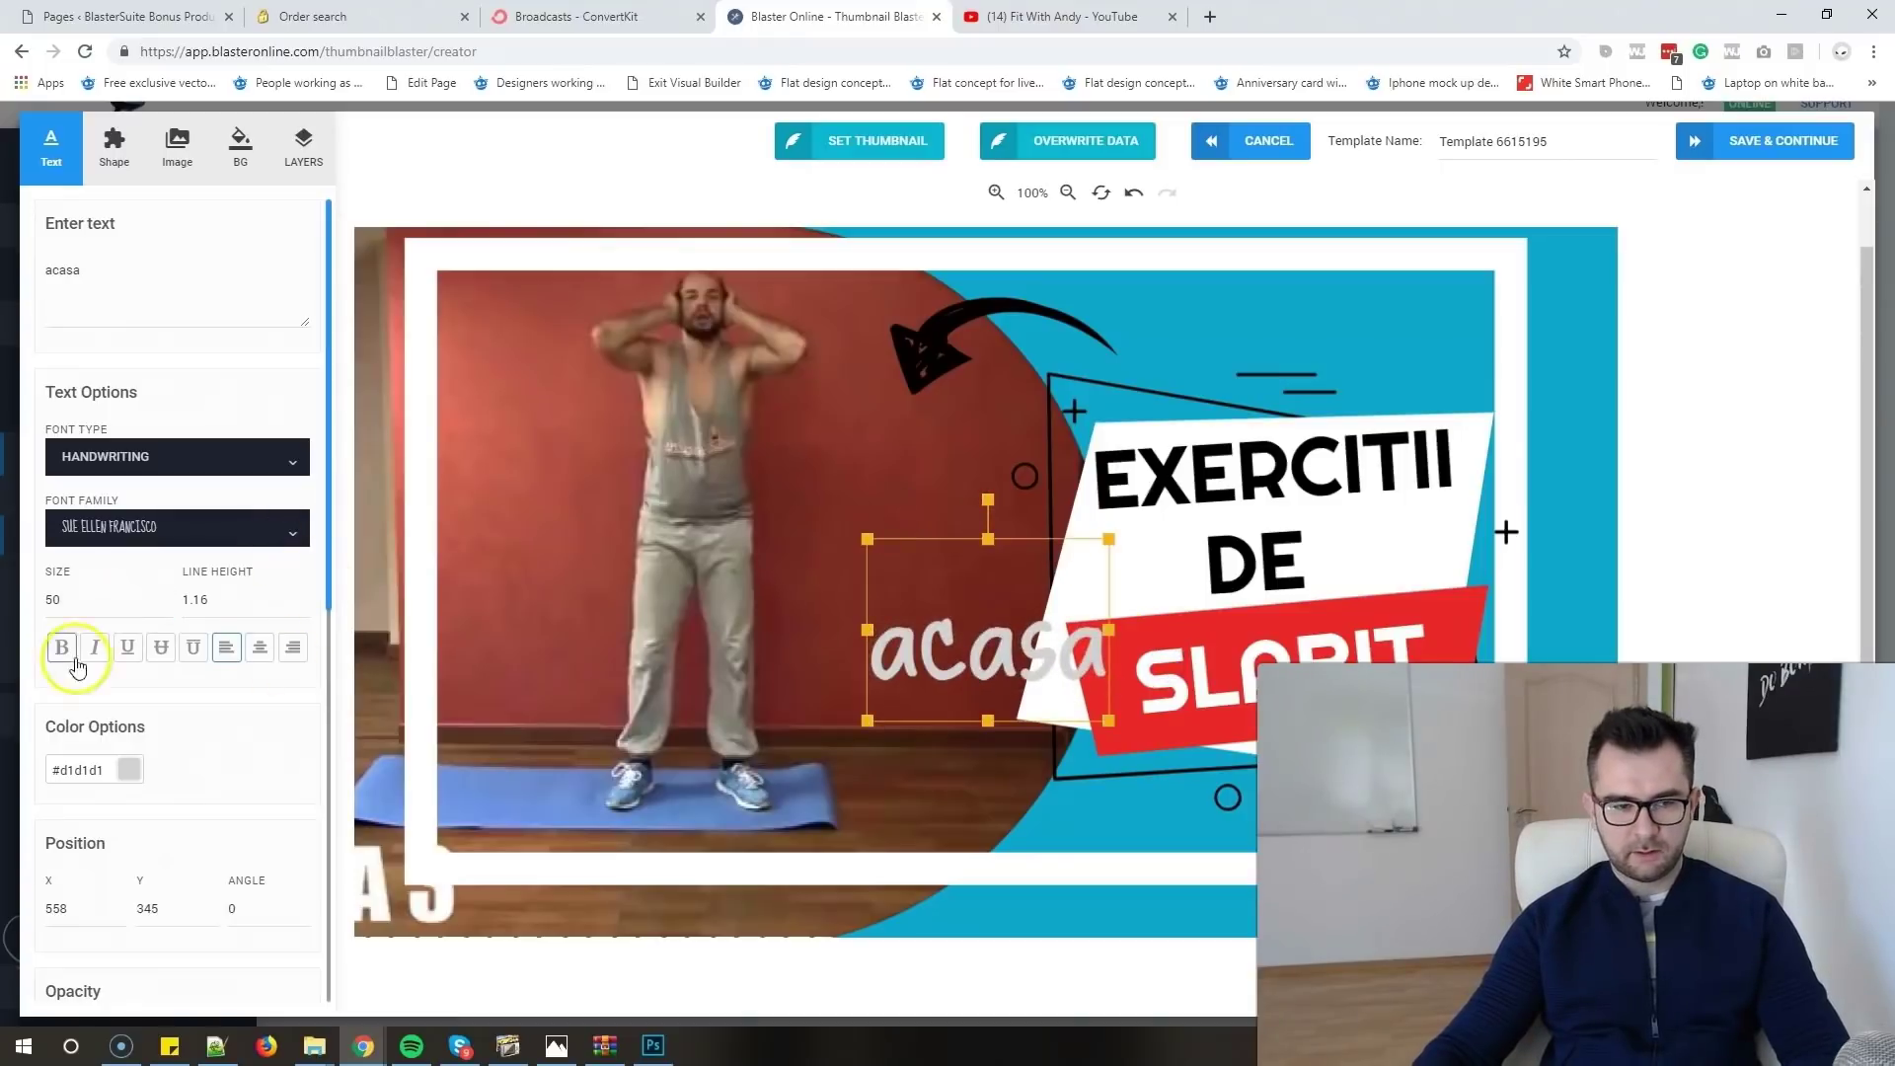
- Colour 'acasa' #ff0000, move it below the SLOBIT banner and tilt it to 350°
{"action": "left_click", "coordinate": [130, 769]}
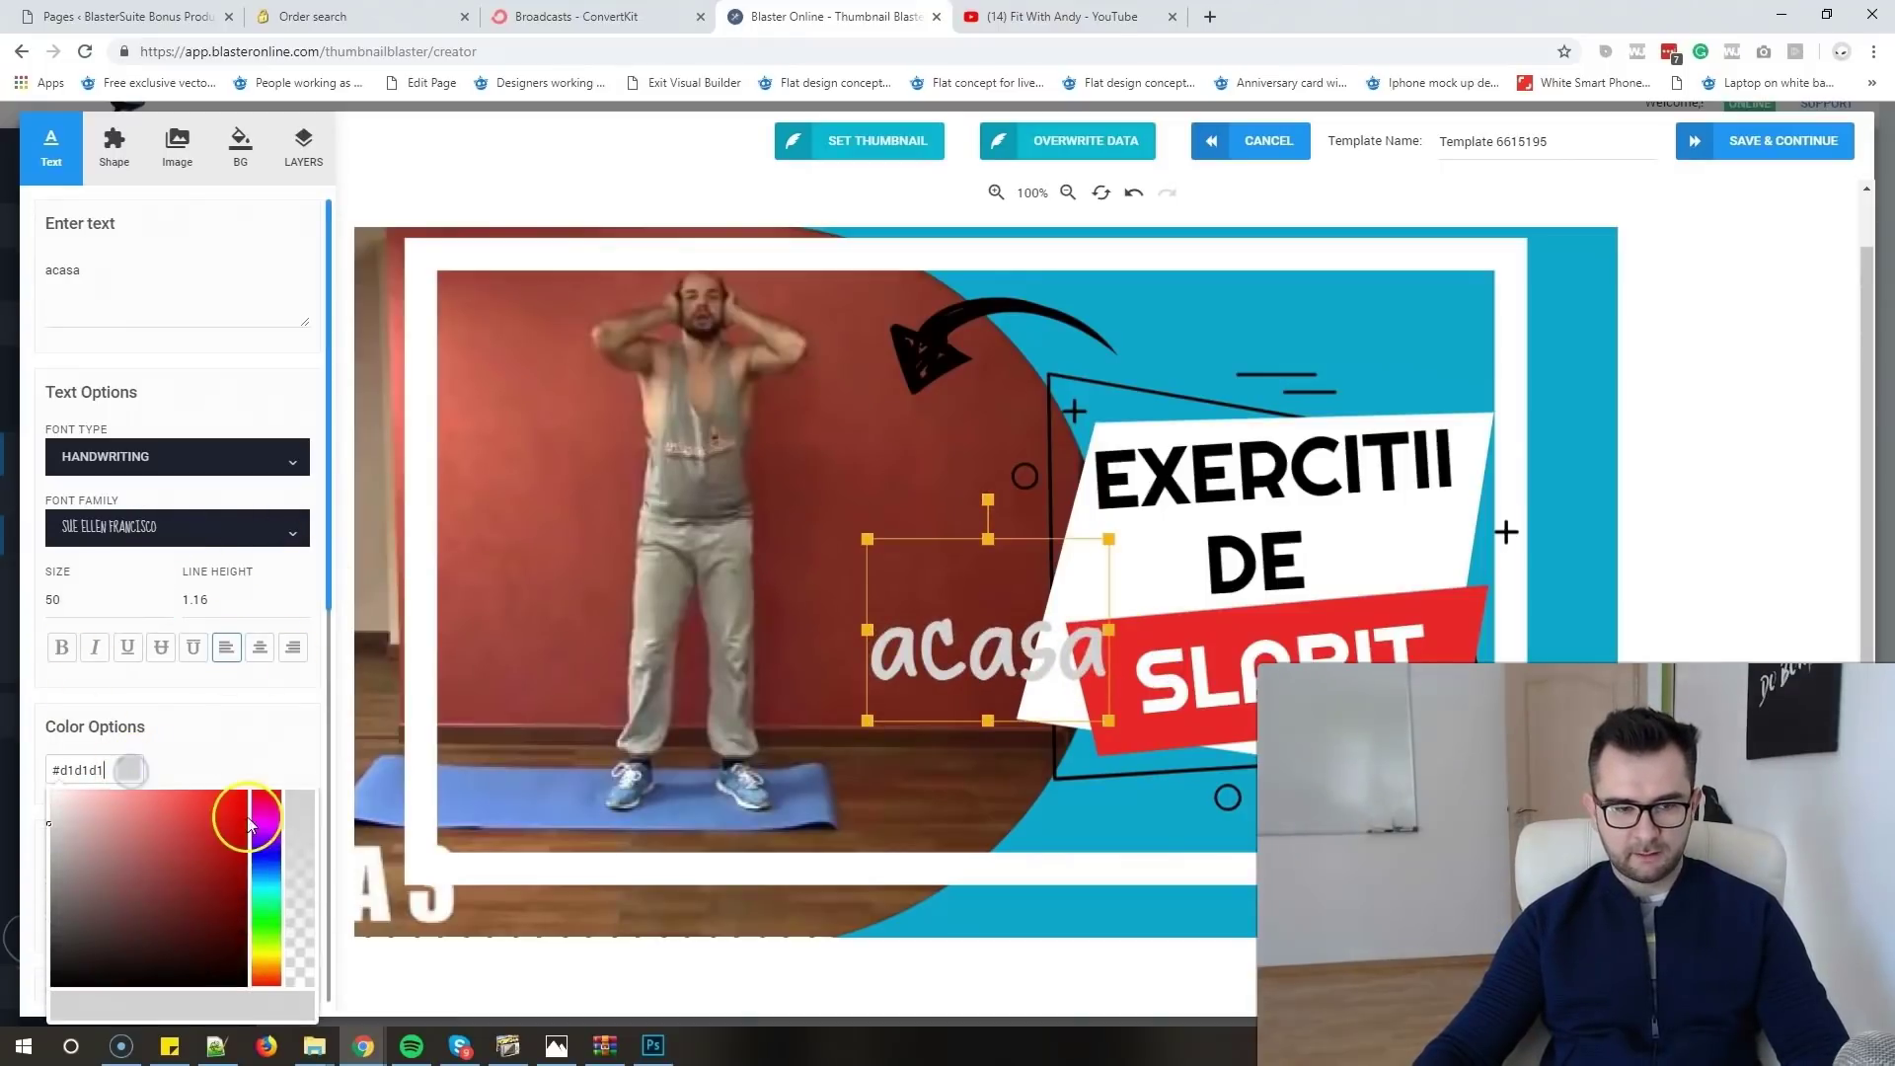
{"action": "left_click_drag", "start_coordinate": [245, 810], "coordinate": [297, 767]}
{"action": "left_click_drag", "start_coordinate": [972, 667], "coordinate": [1285, 807]}
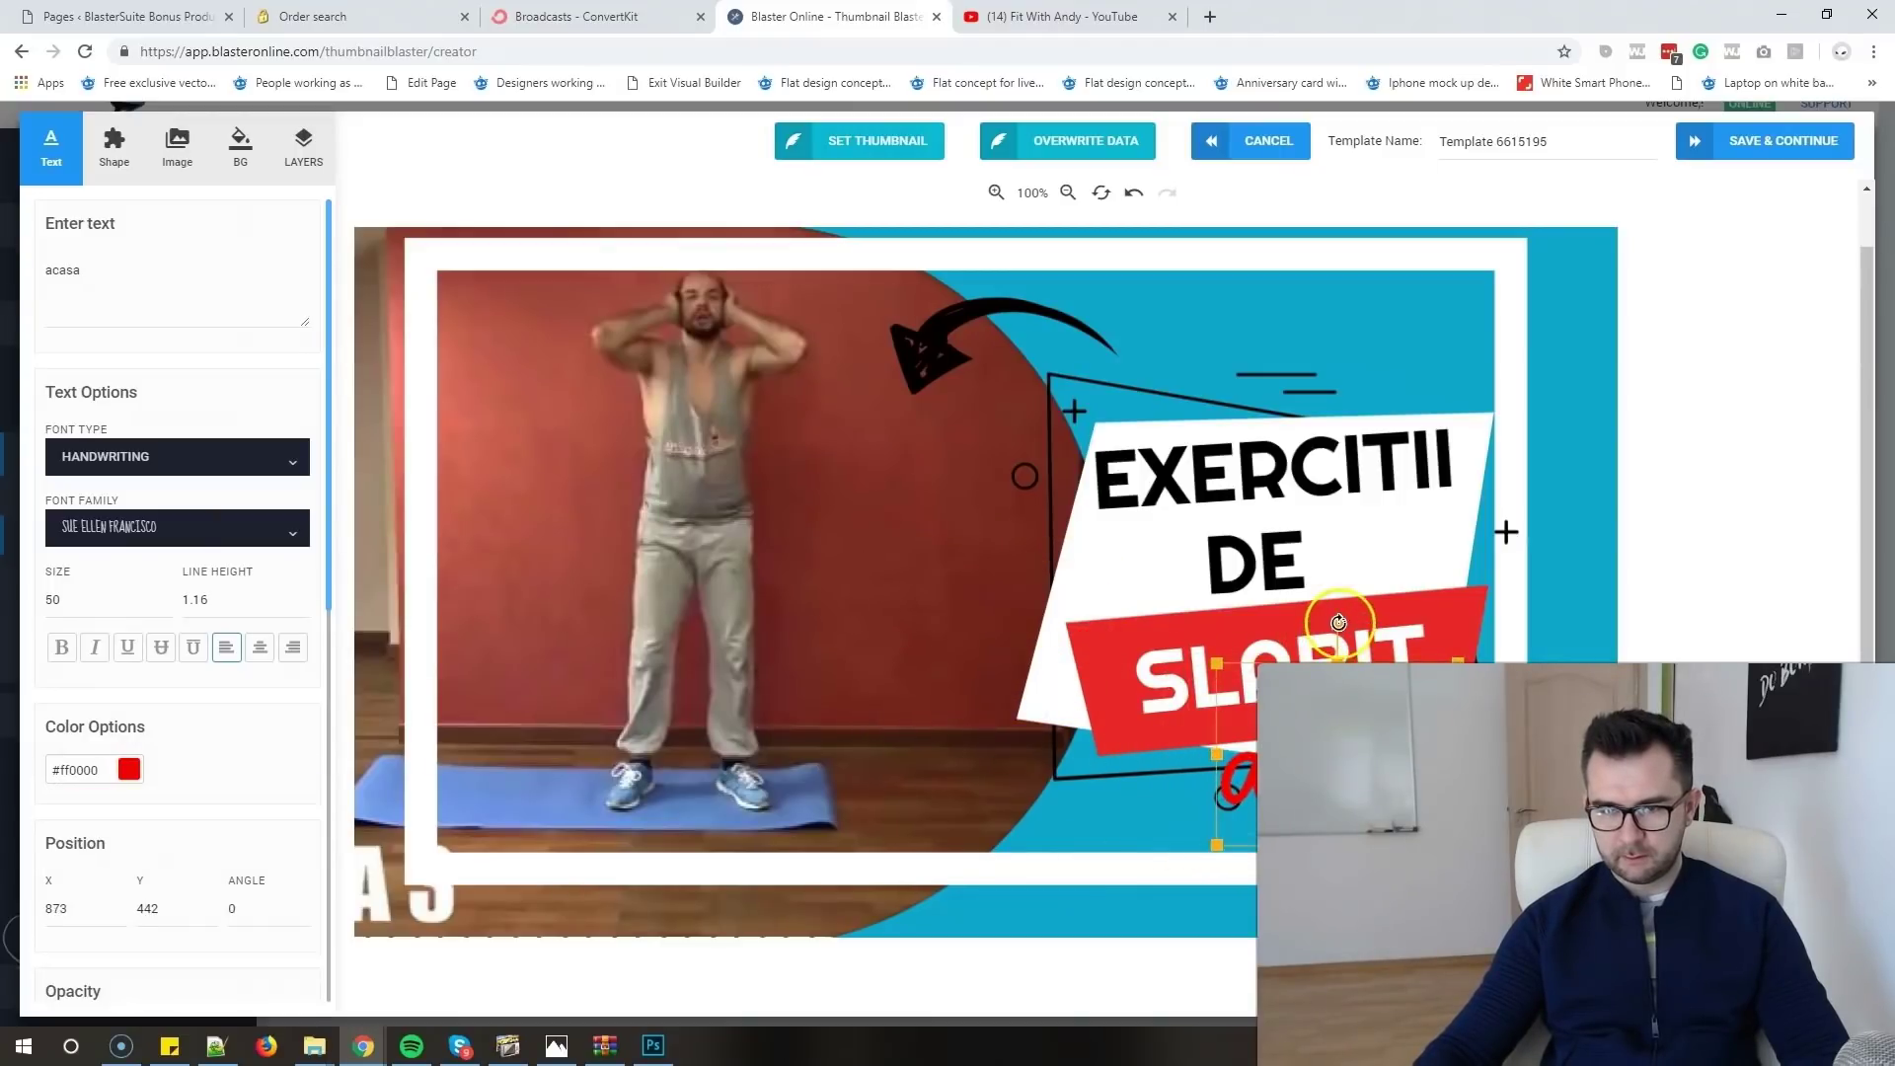
{"action": "left_click_drag", "start_coordinate": [1339, 623], "coordinate": [1311, 627]}
{"action": "left_click_drag", "start_coordinate": [1257, 801], "coordinate": [1251, 801]}
{"action": "left_click_drag", "start_coordinate": [1051, 782], "coordinate": [1059, 779]}
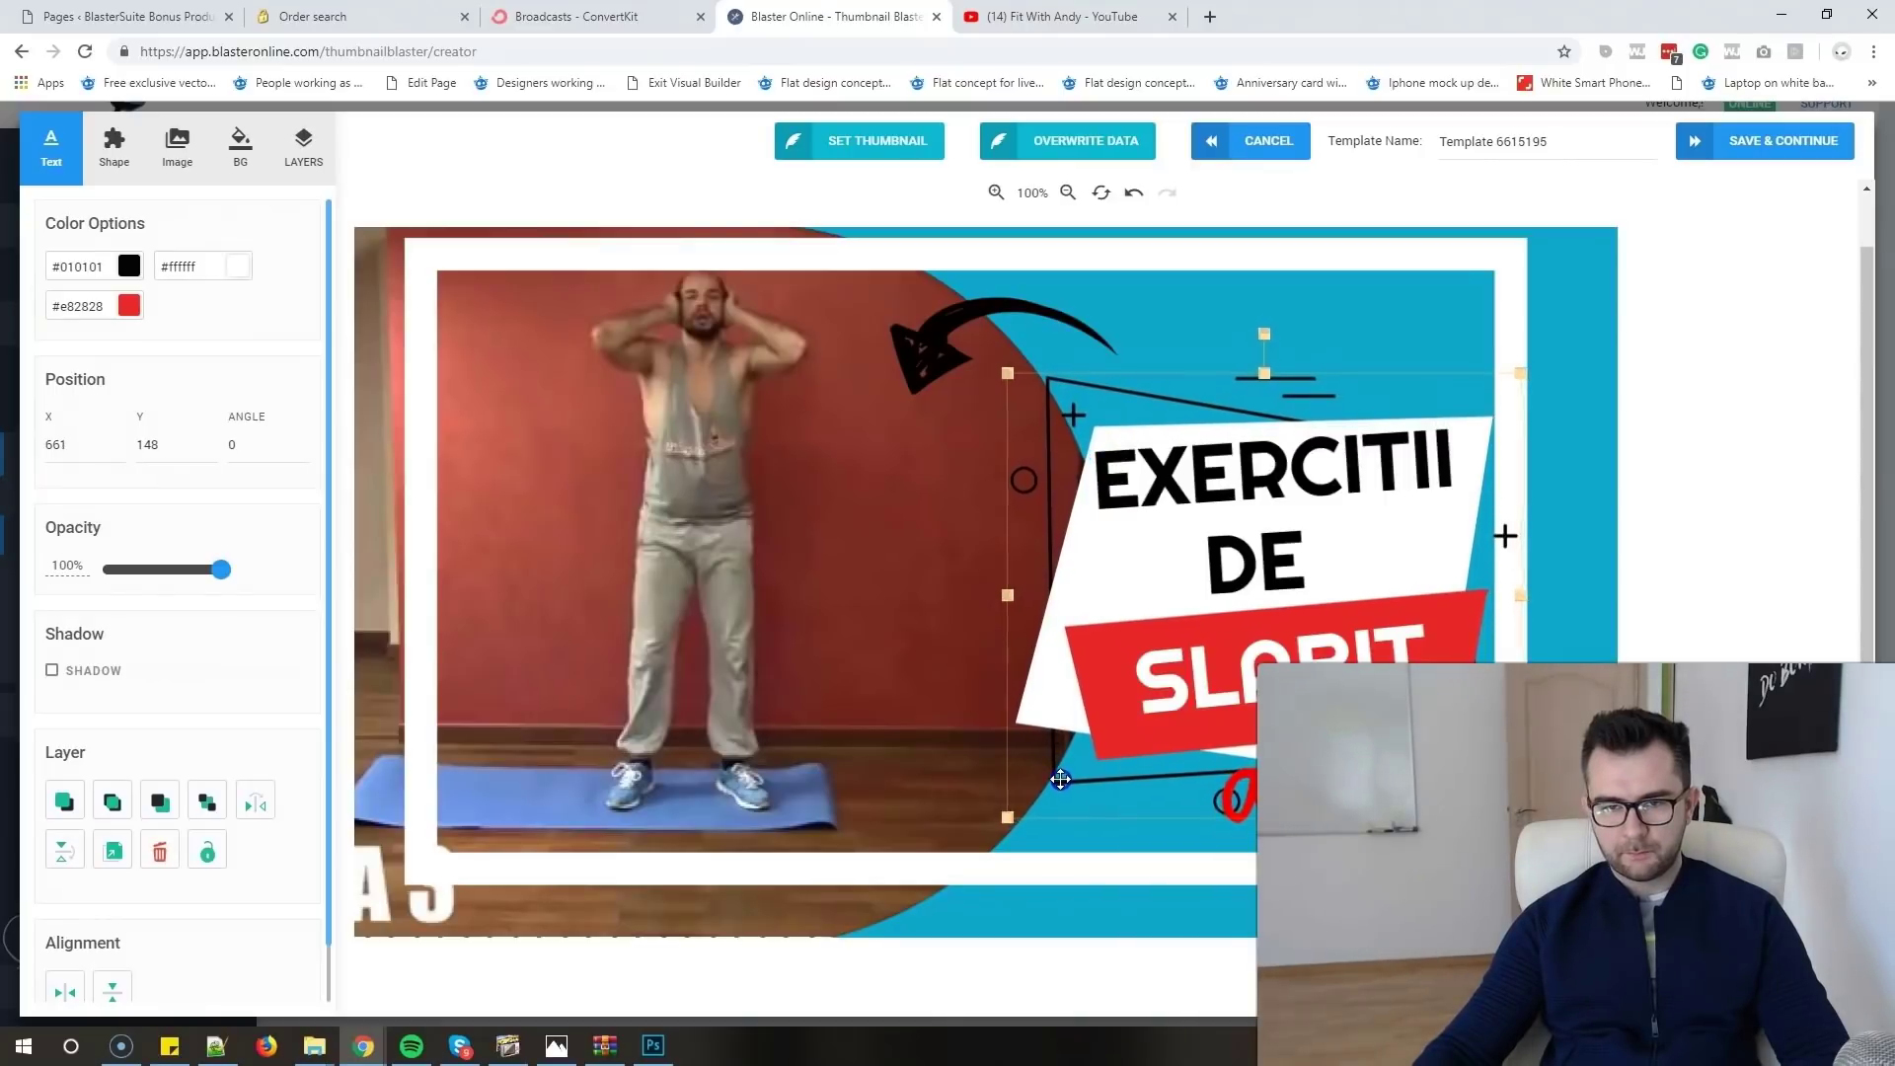
- Add the wide-eyed zany emoji from Shape > Emoji onto the photo
{"action": "left_click", "coordinate": [711, 698]}
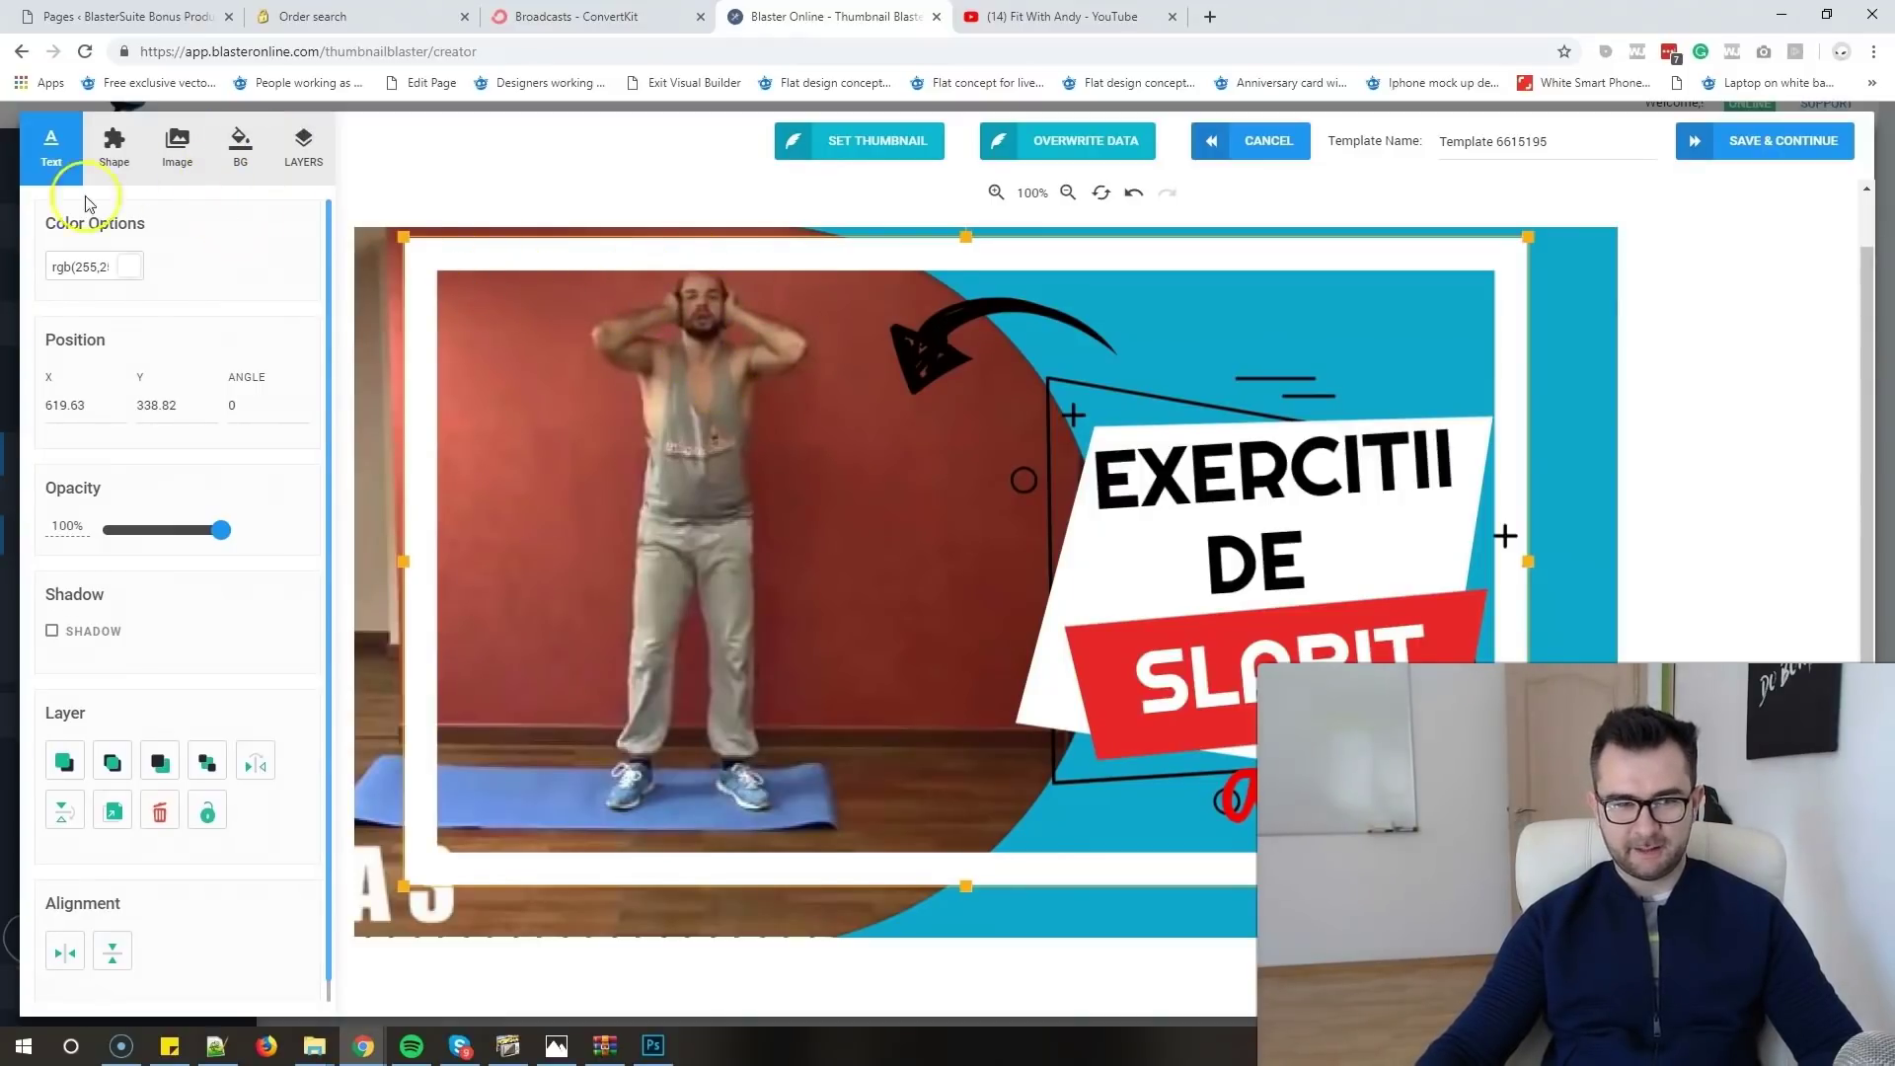
{"action": "left_click", "coordinate": [114, 146]}
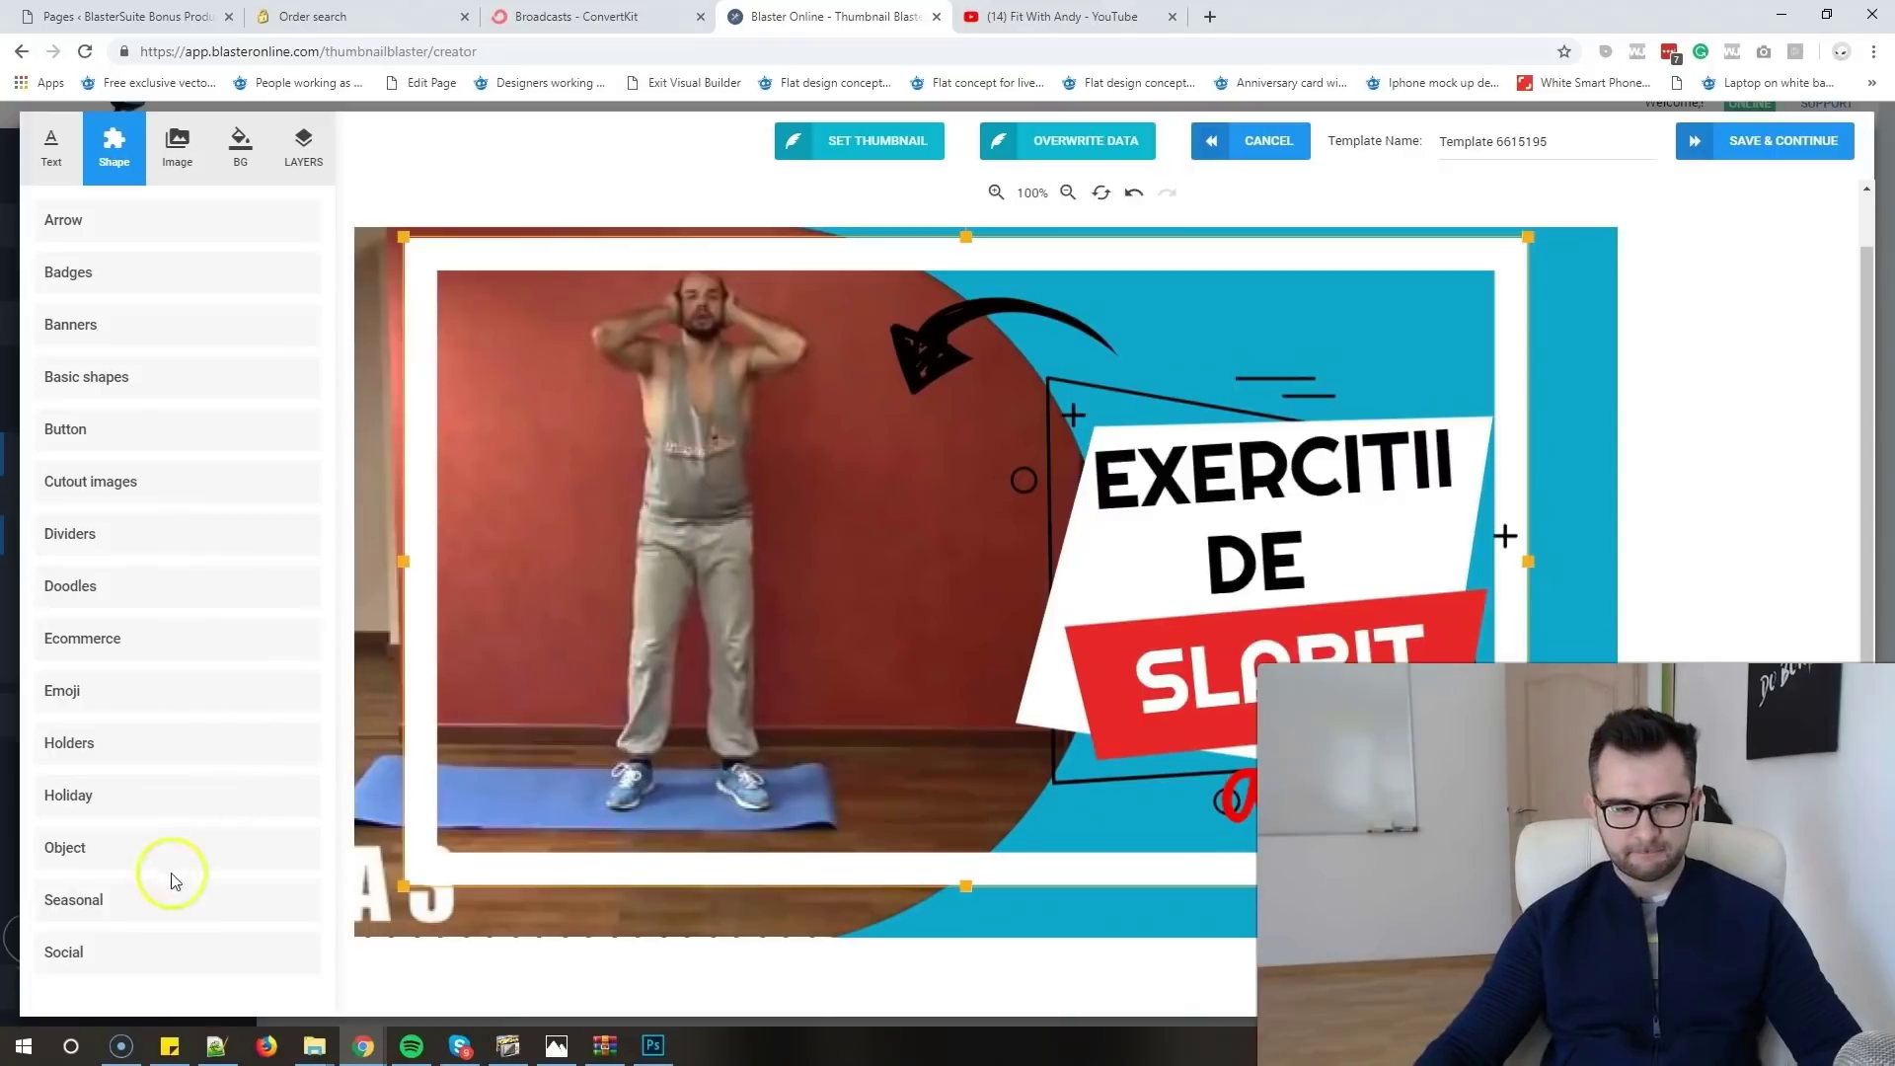
{"action": "left_click", "coordinate": [132, 951]}
{"action": "scroll", "coordinate": [115, 605], "scroll_direction": "down", "scroll_amount": 2}
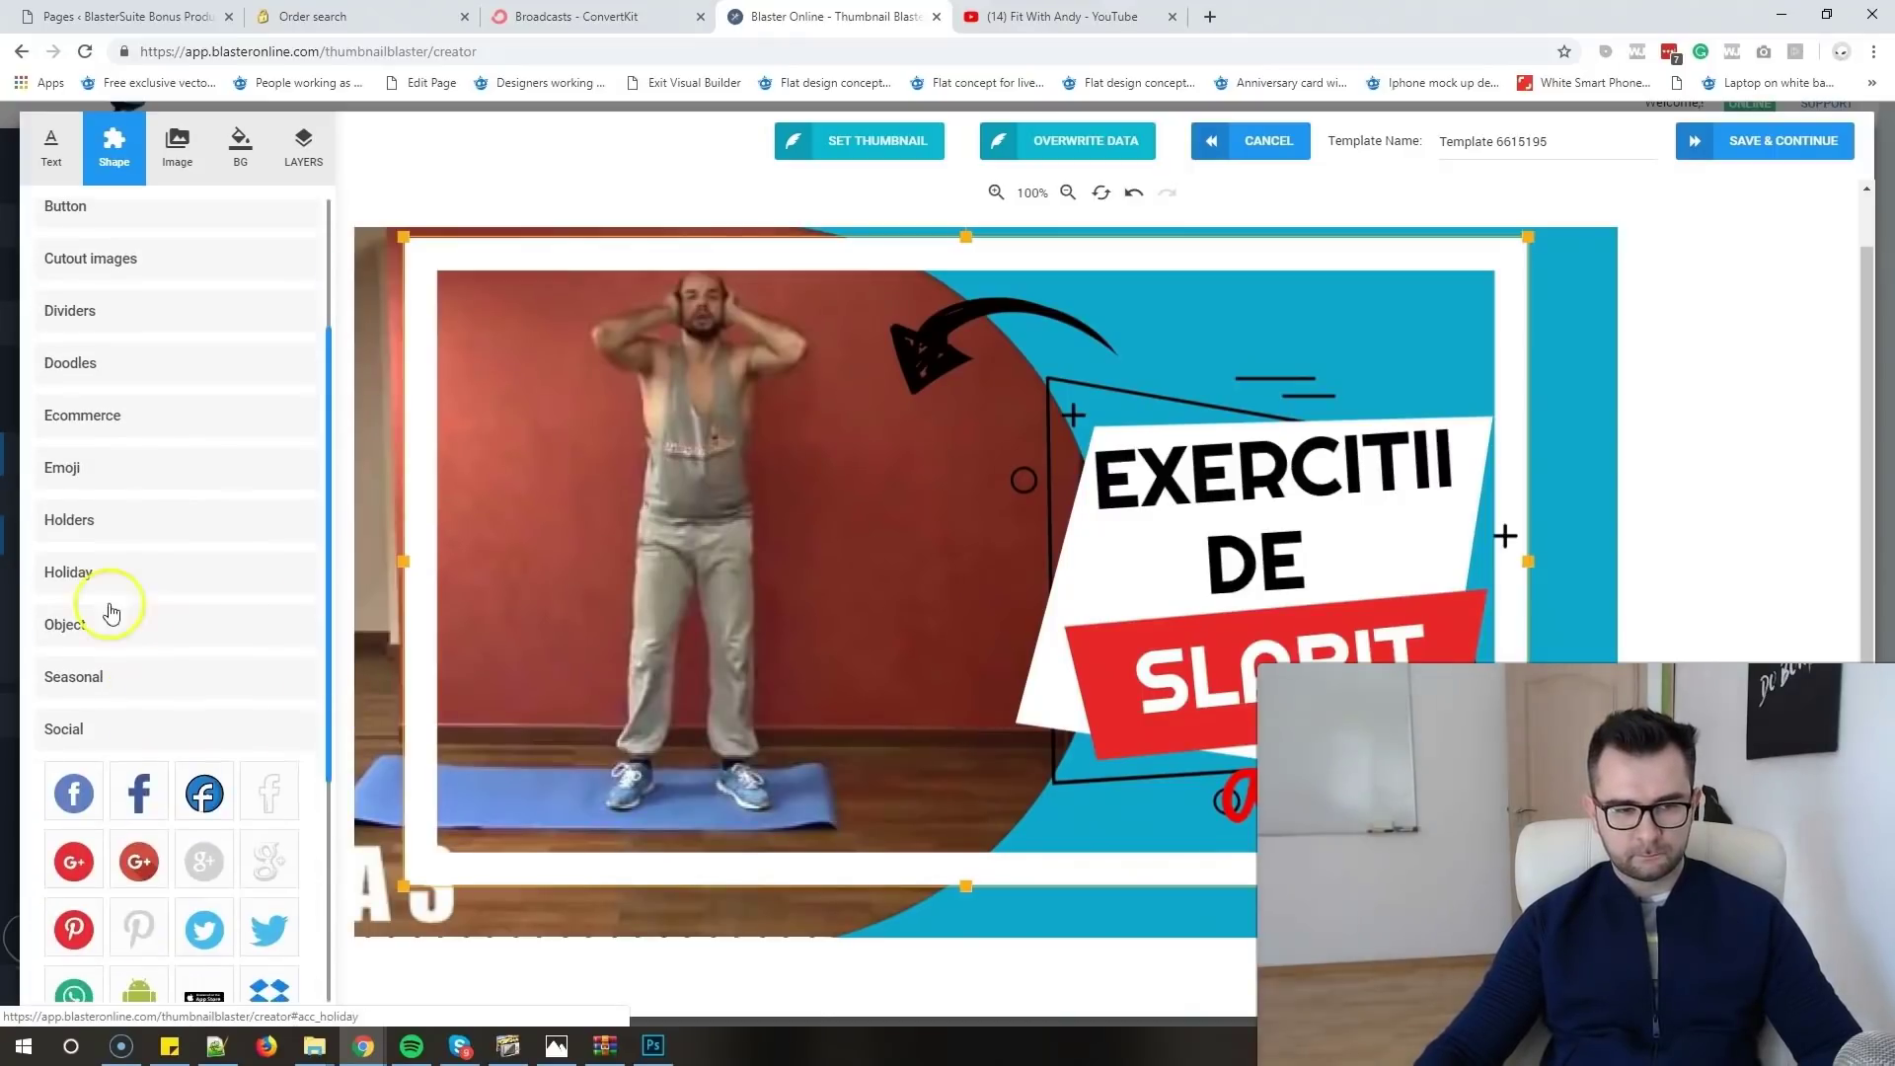
{"action": "left_click", "coordinate": [55, 482]}
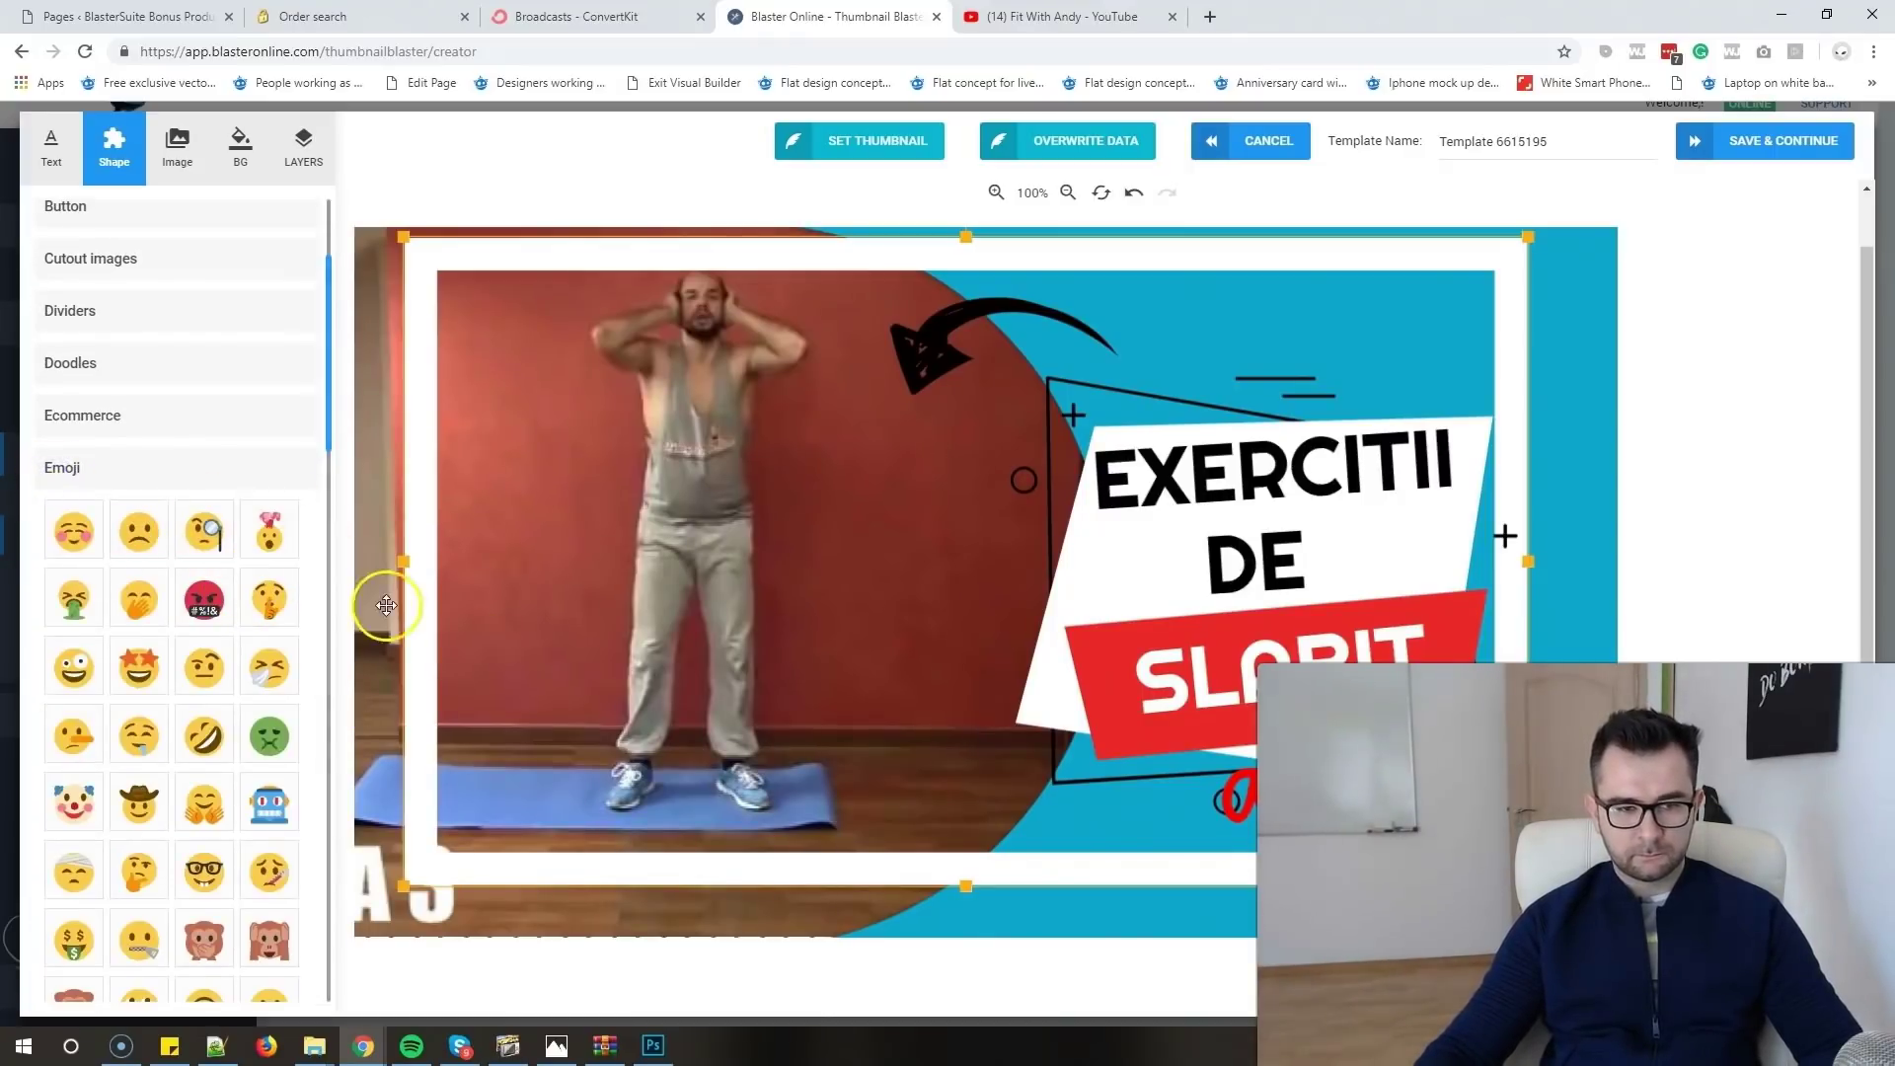
{"action": "left_click", "coordinate": [71, 668]}
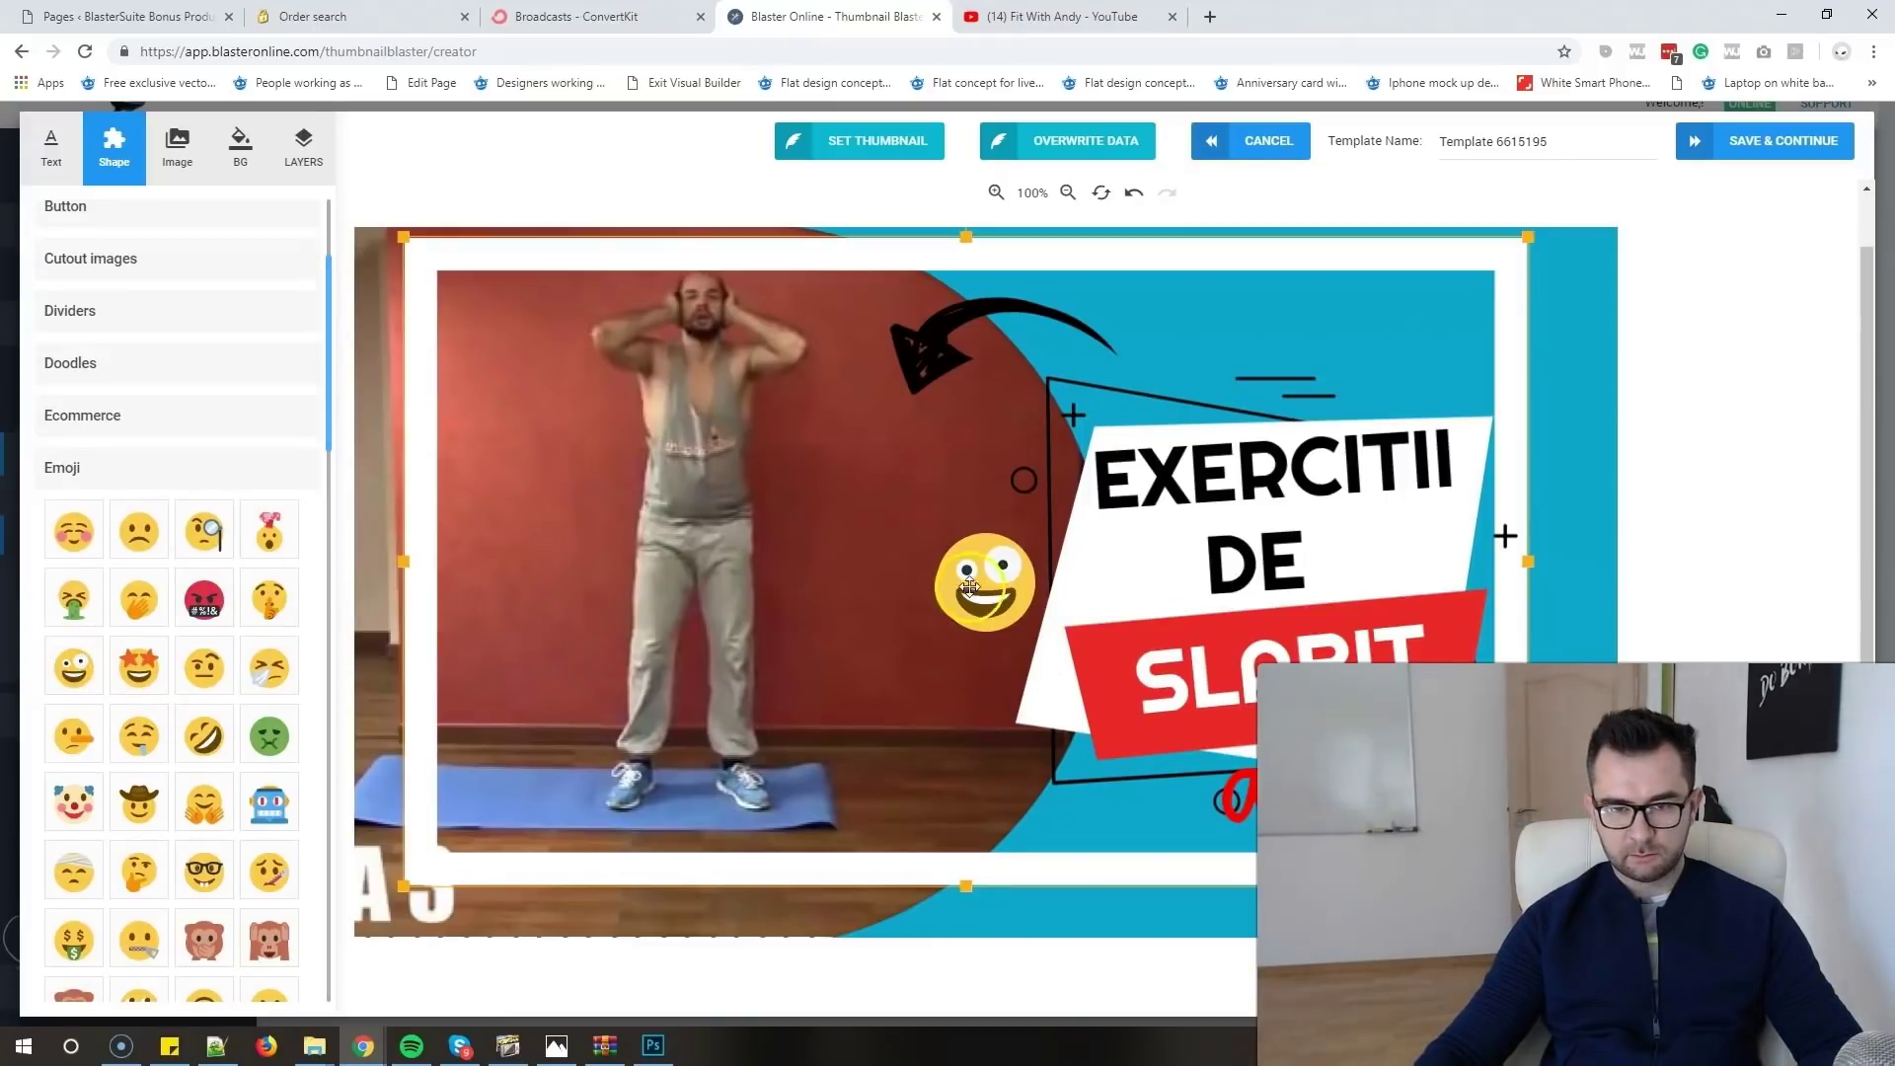
{"action": "left_click_drag", "start_coordinate": [982, 583], "coordinate": [694, 304]}
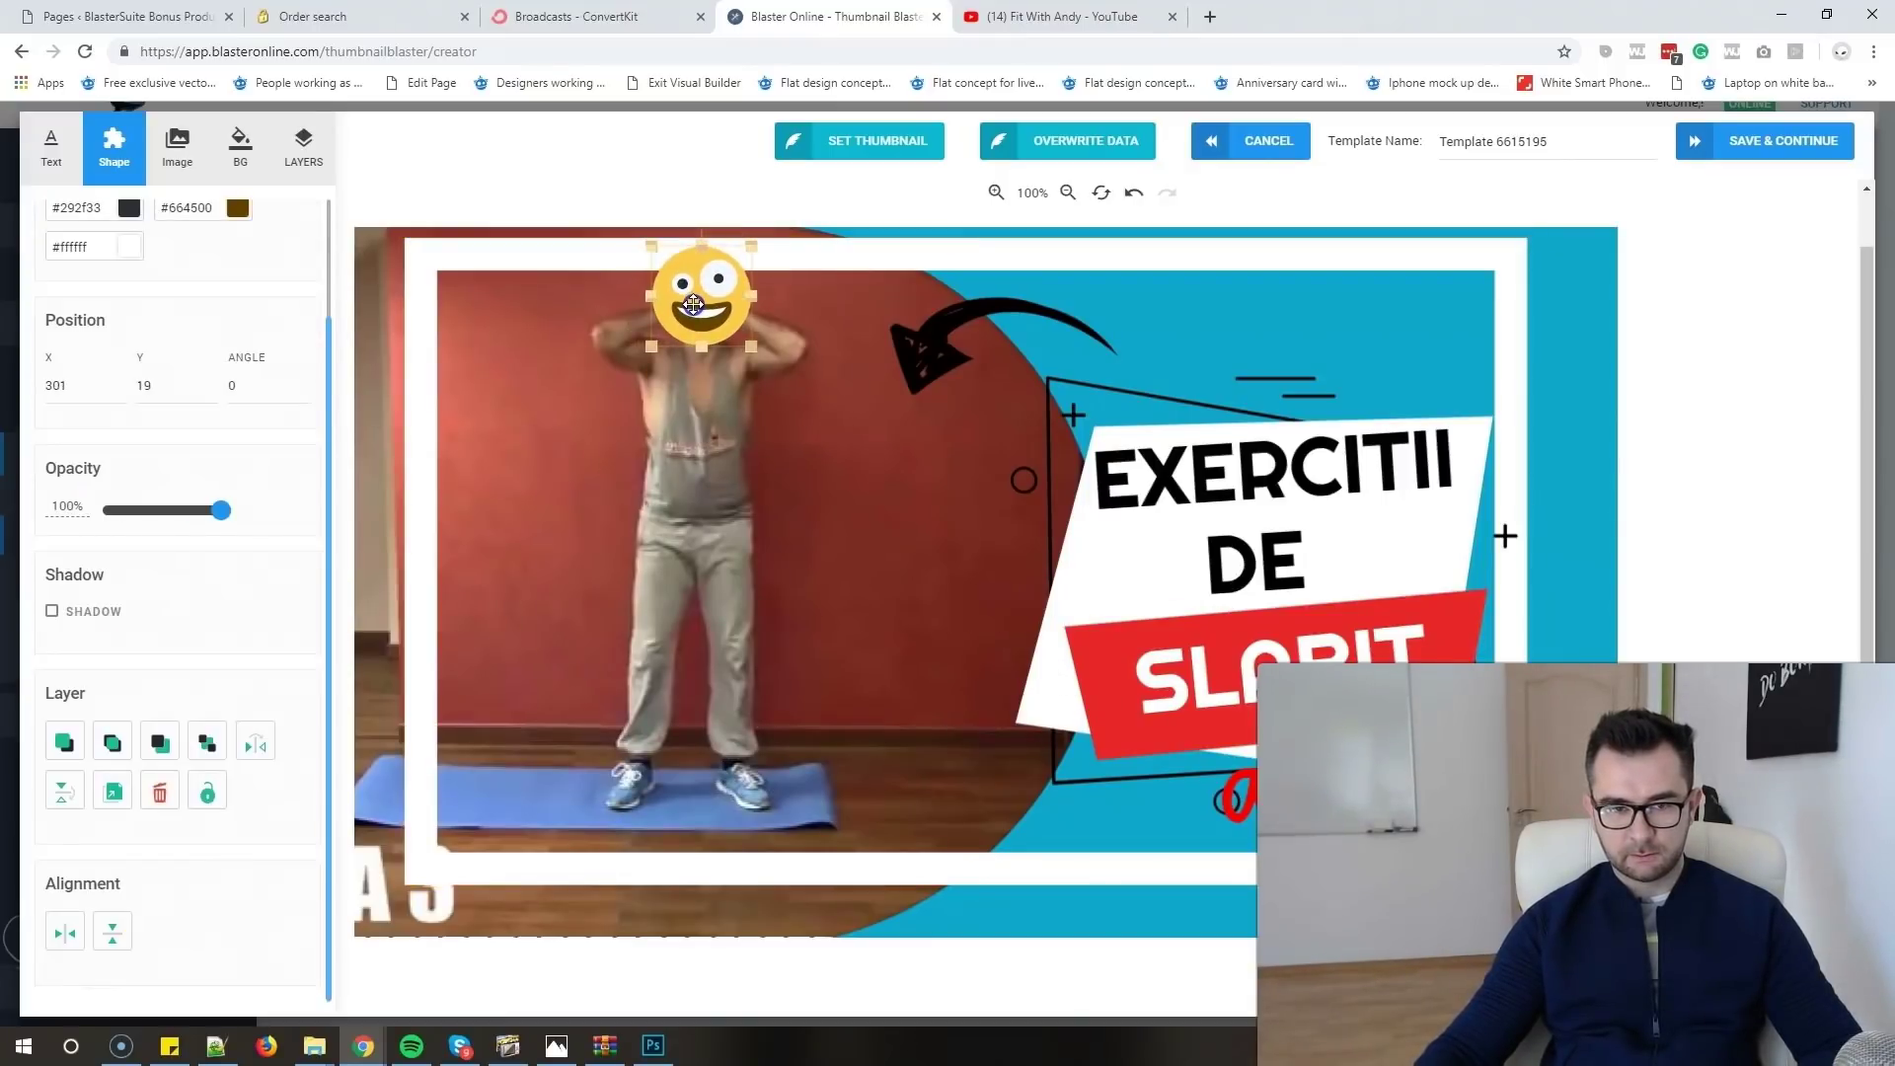
- Add a sweat-smile emoji on the man's head and move the zany emoji beside the arrow
{"action": "left_click", "coordinate": [95, 164]}
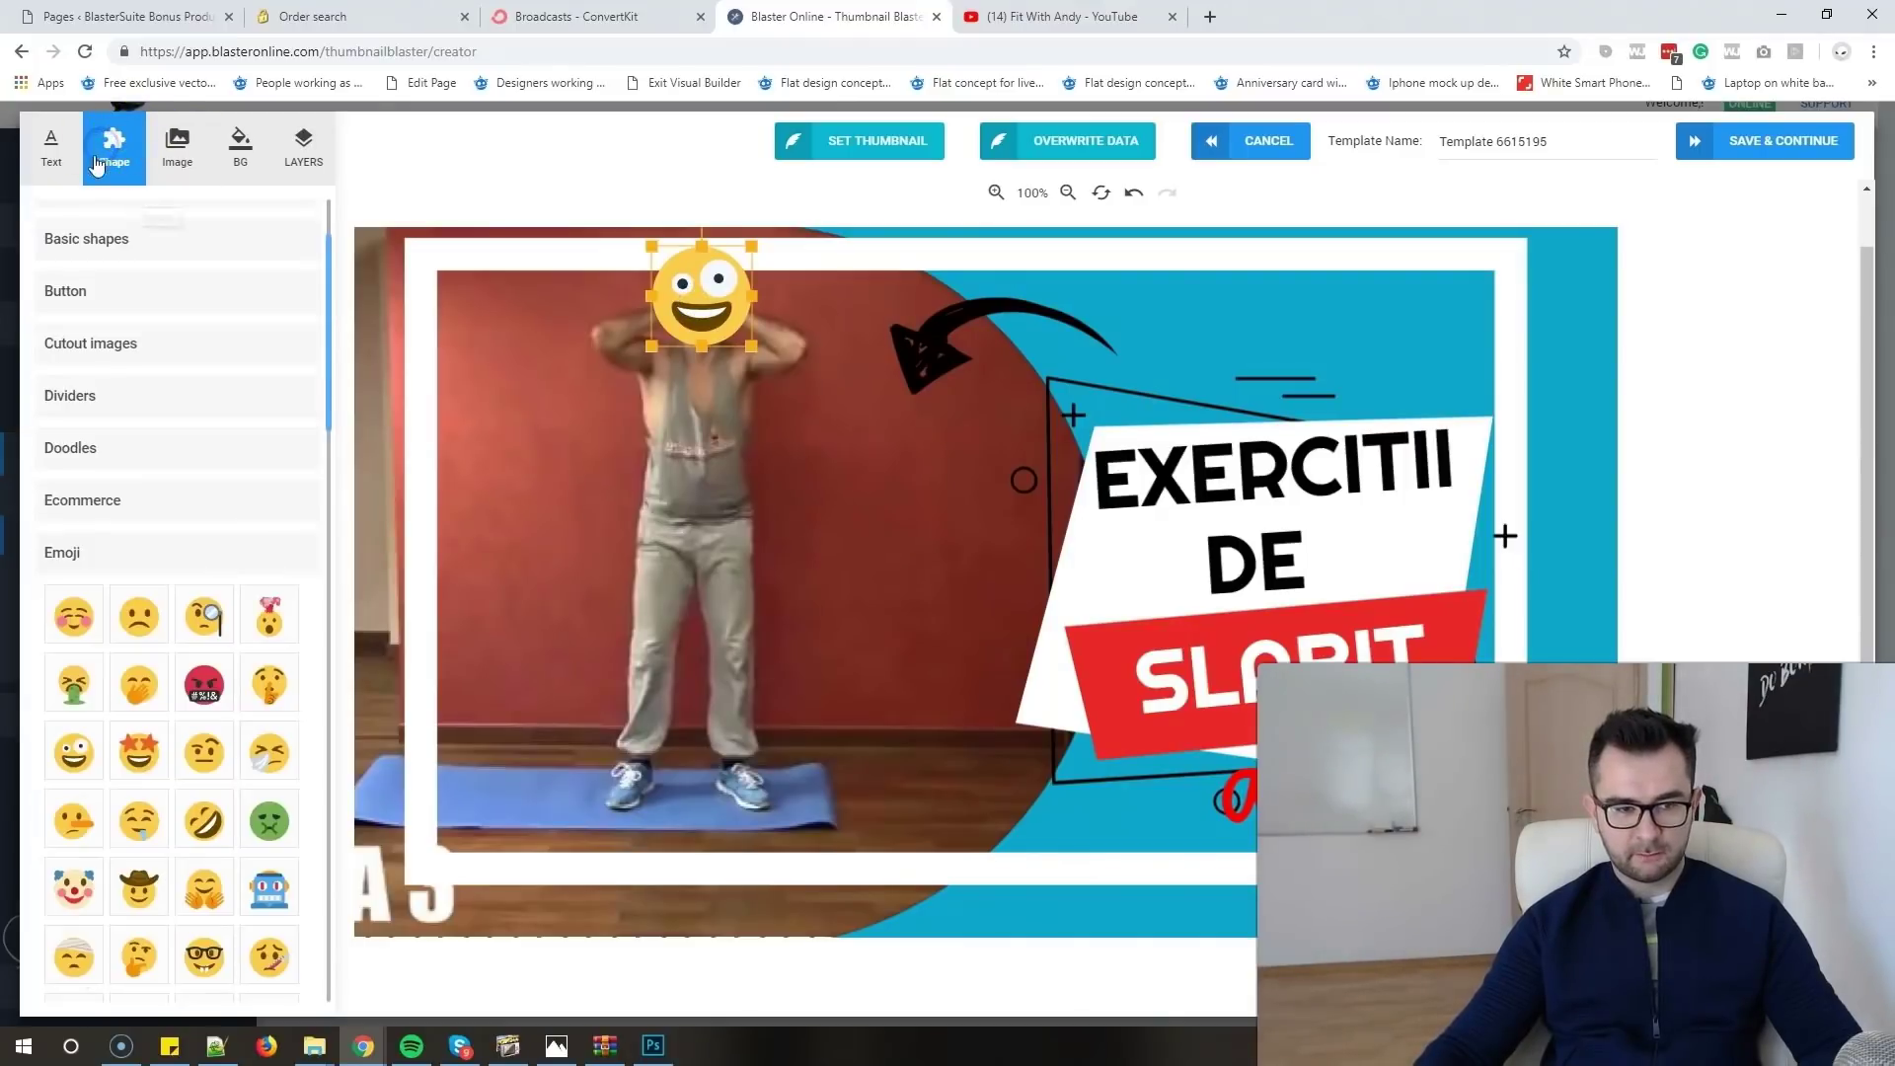
{"action": "scroll", "coordinate": [203, 783], "scroll_direction": "down", "scroll_amount": 10}
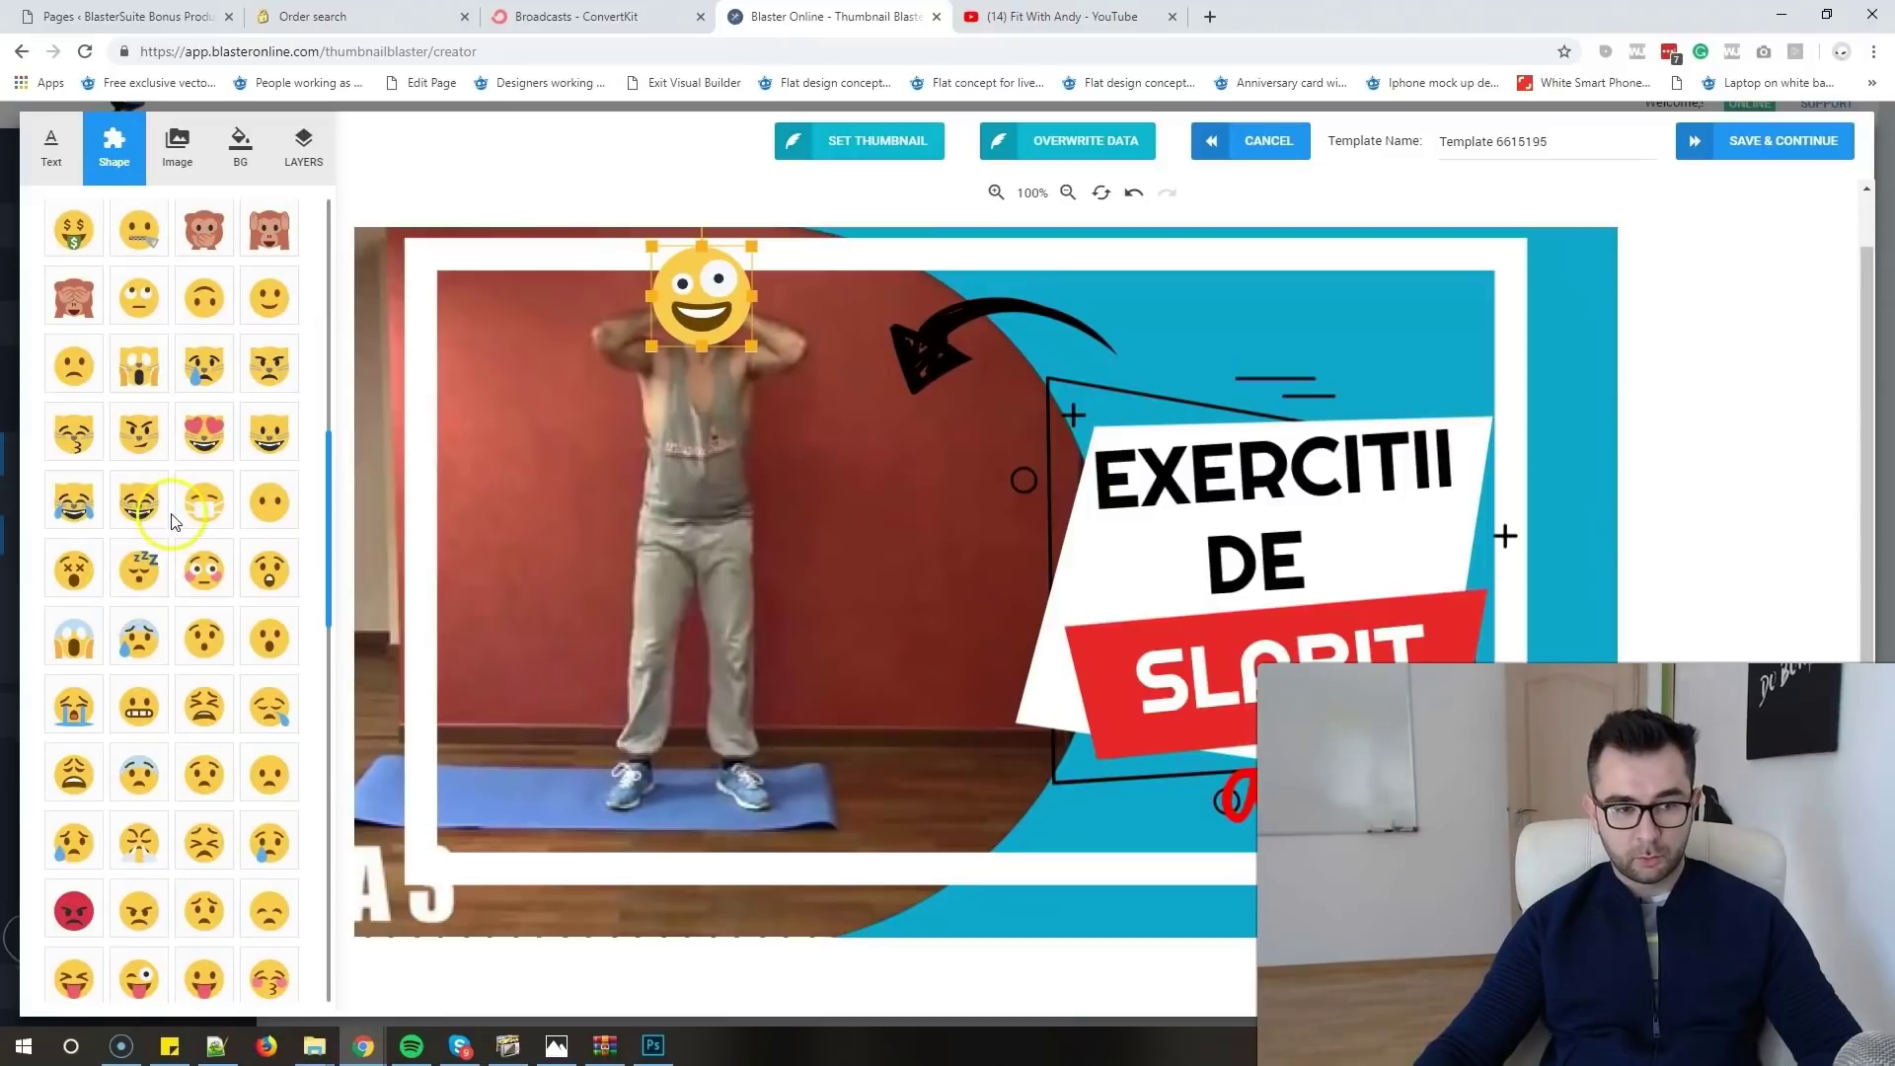
{"action": "scroll", "coordinate": [217, 592], "scroll_direction": "down", "scroll_amount": 8}
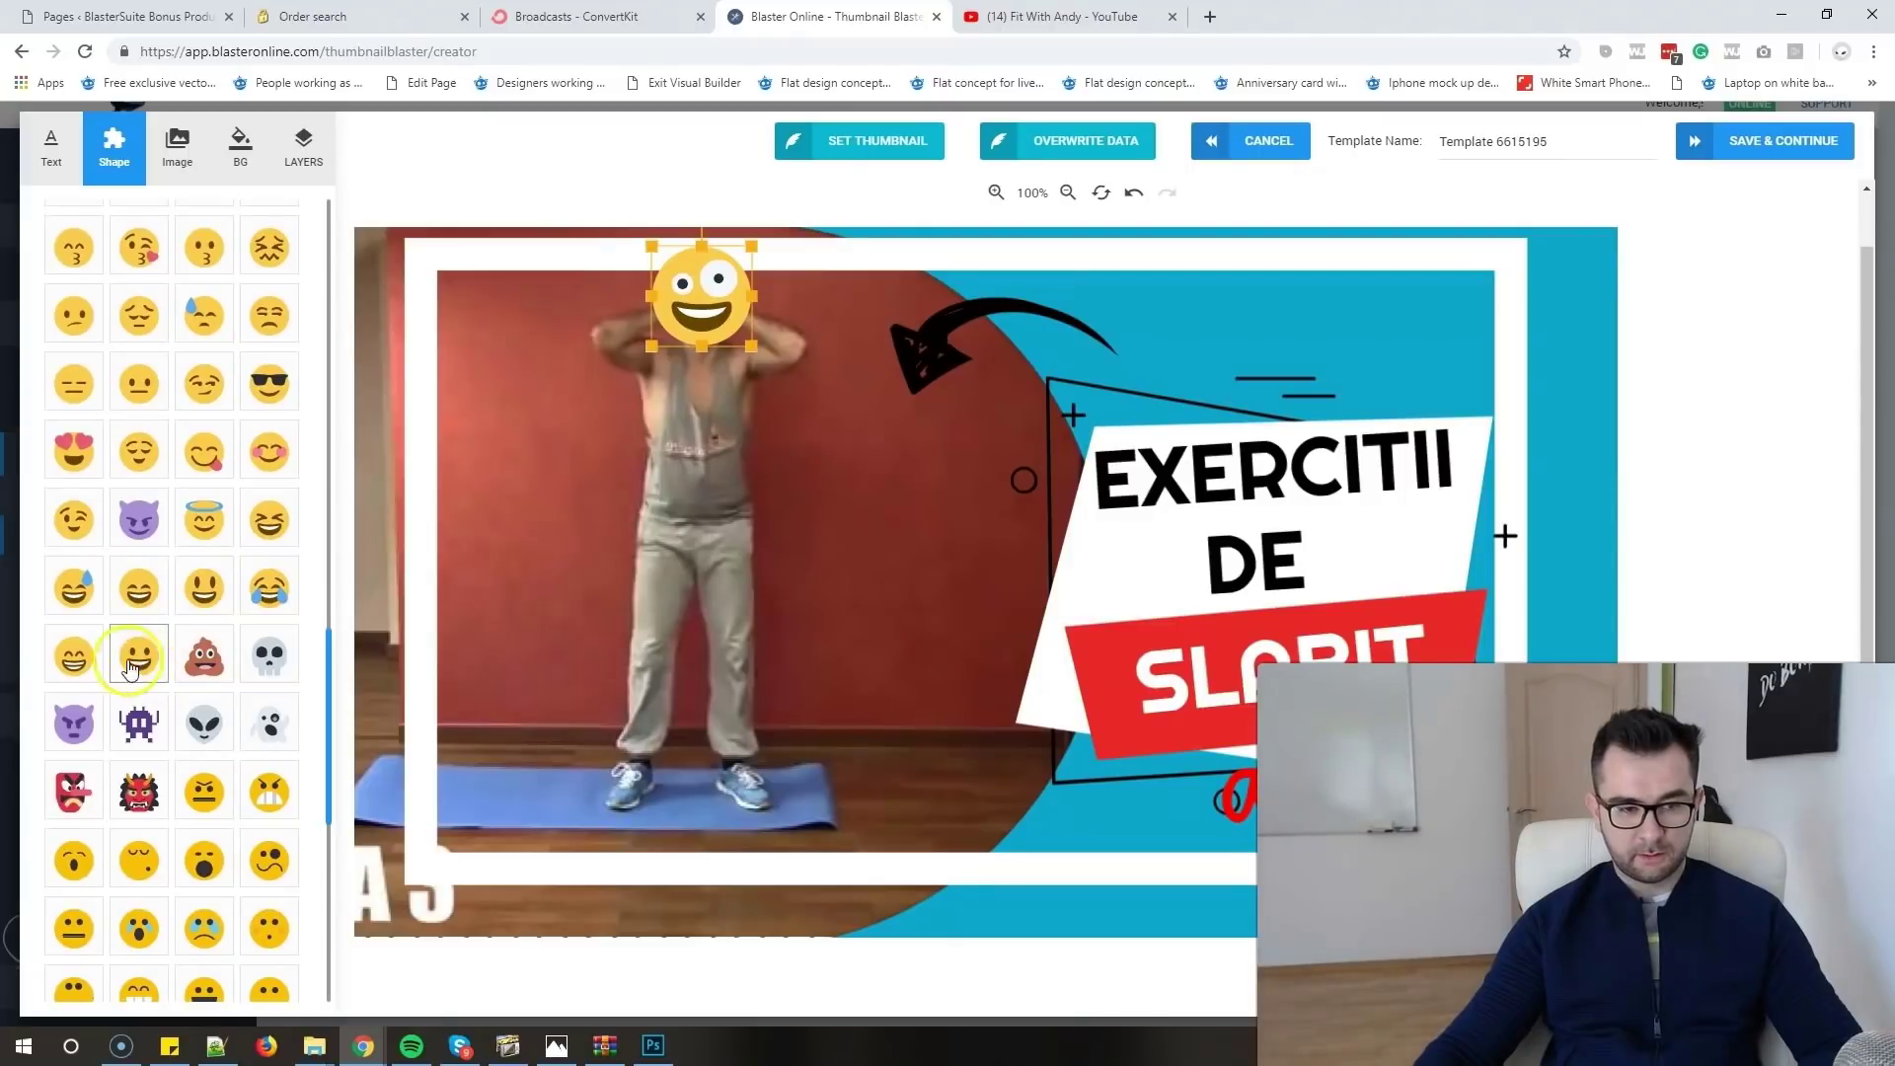
{"action": "left_click", "coordinate": [74, 653]}
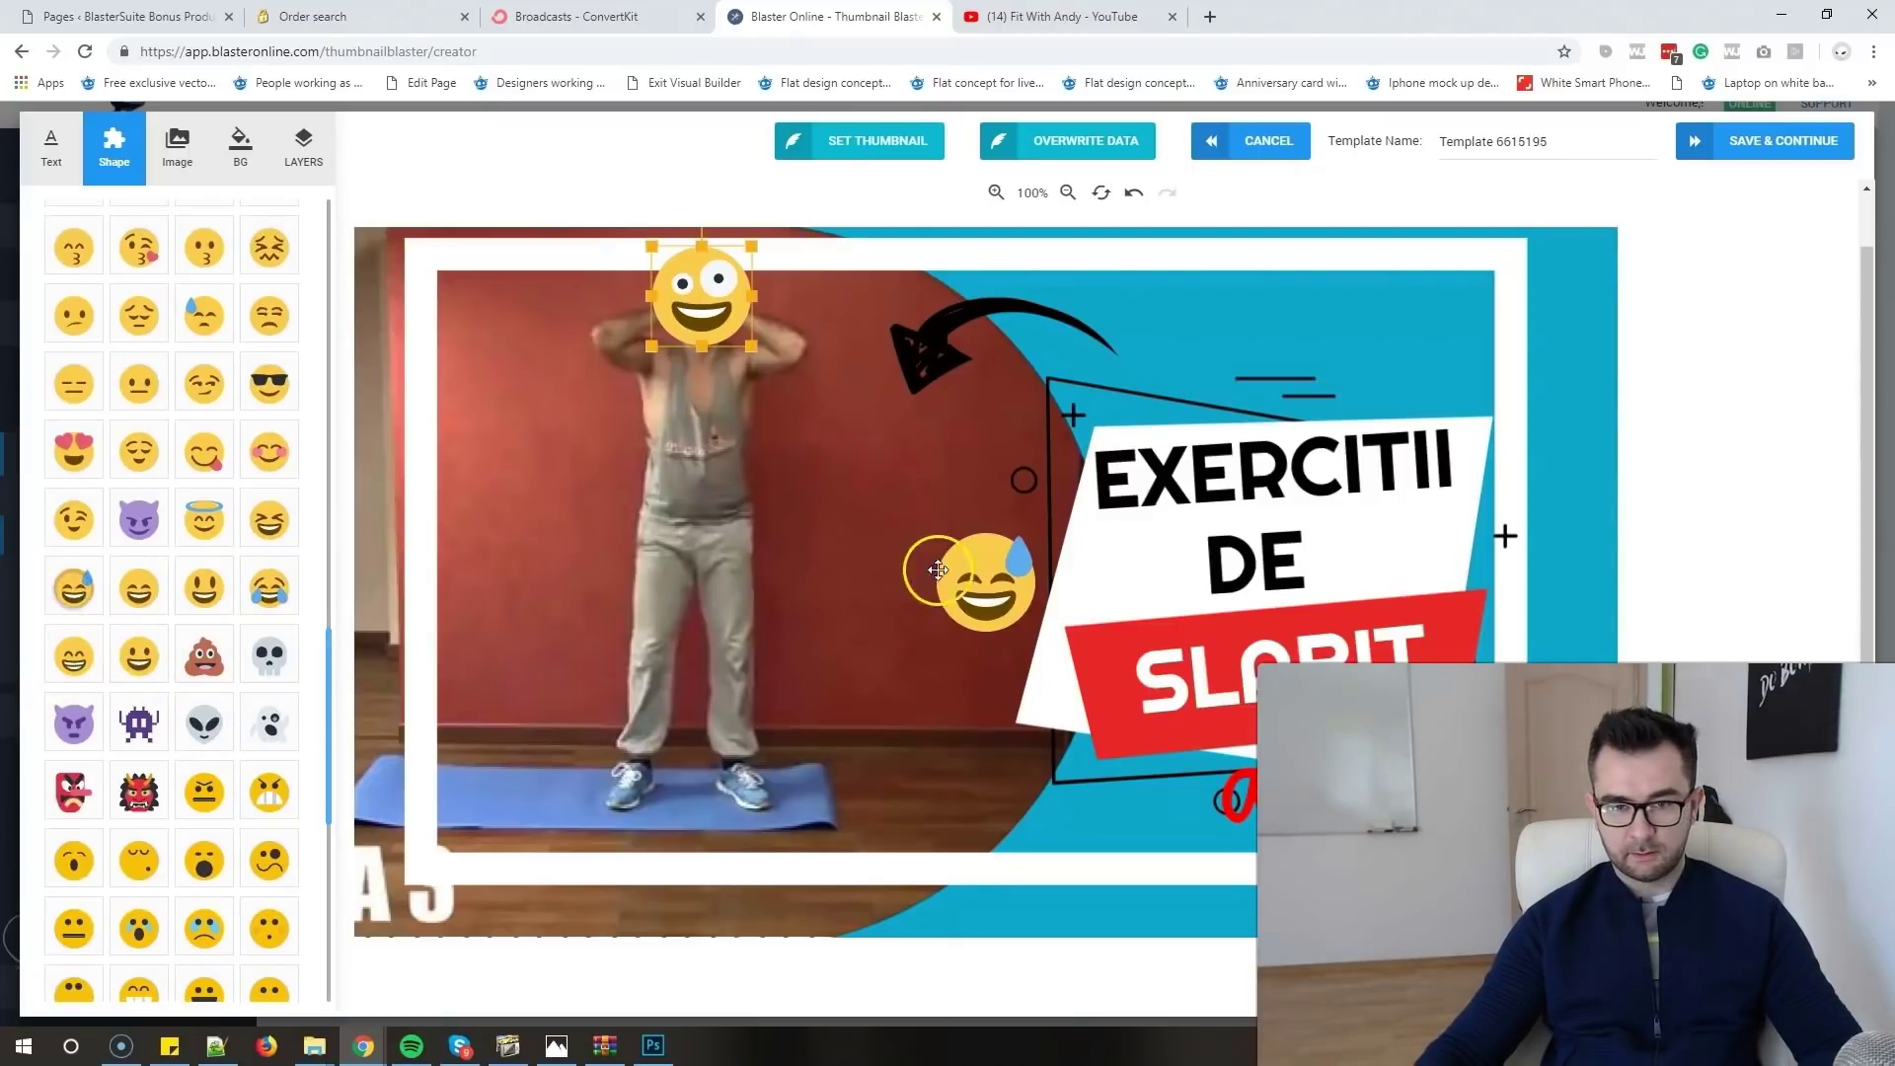
{"action": "left_click_drag", "start_coordinate": [972, 553], "coordinate": [886, 382]}
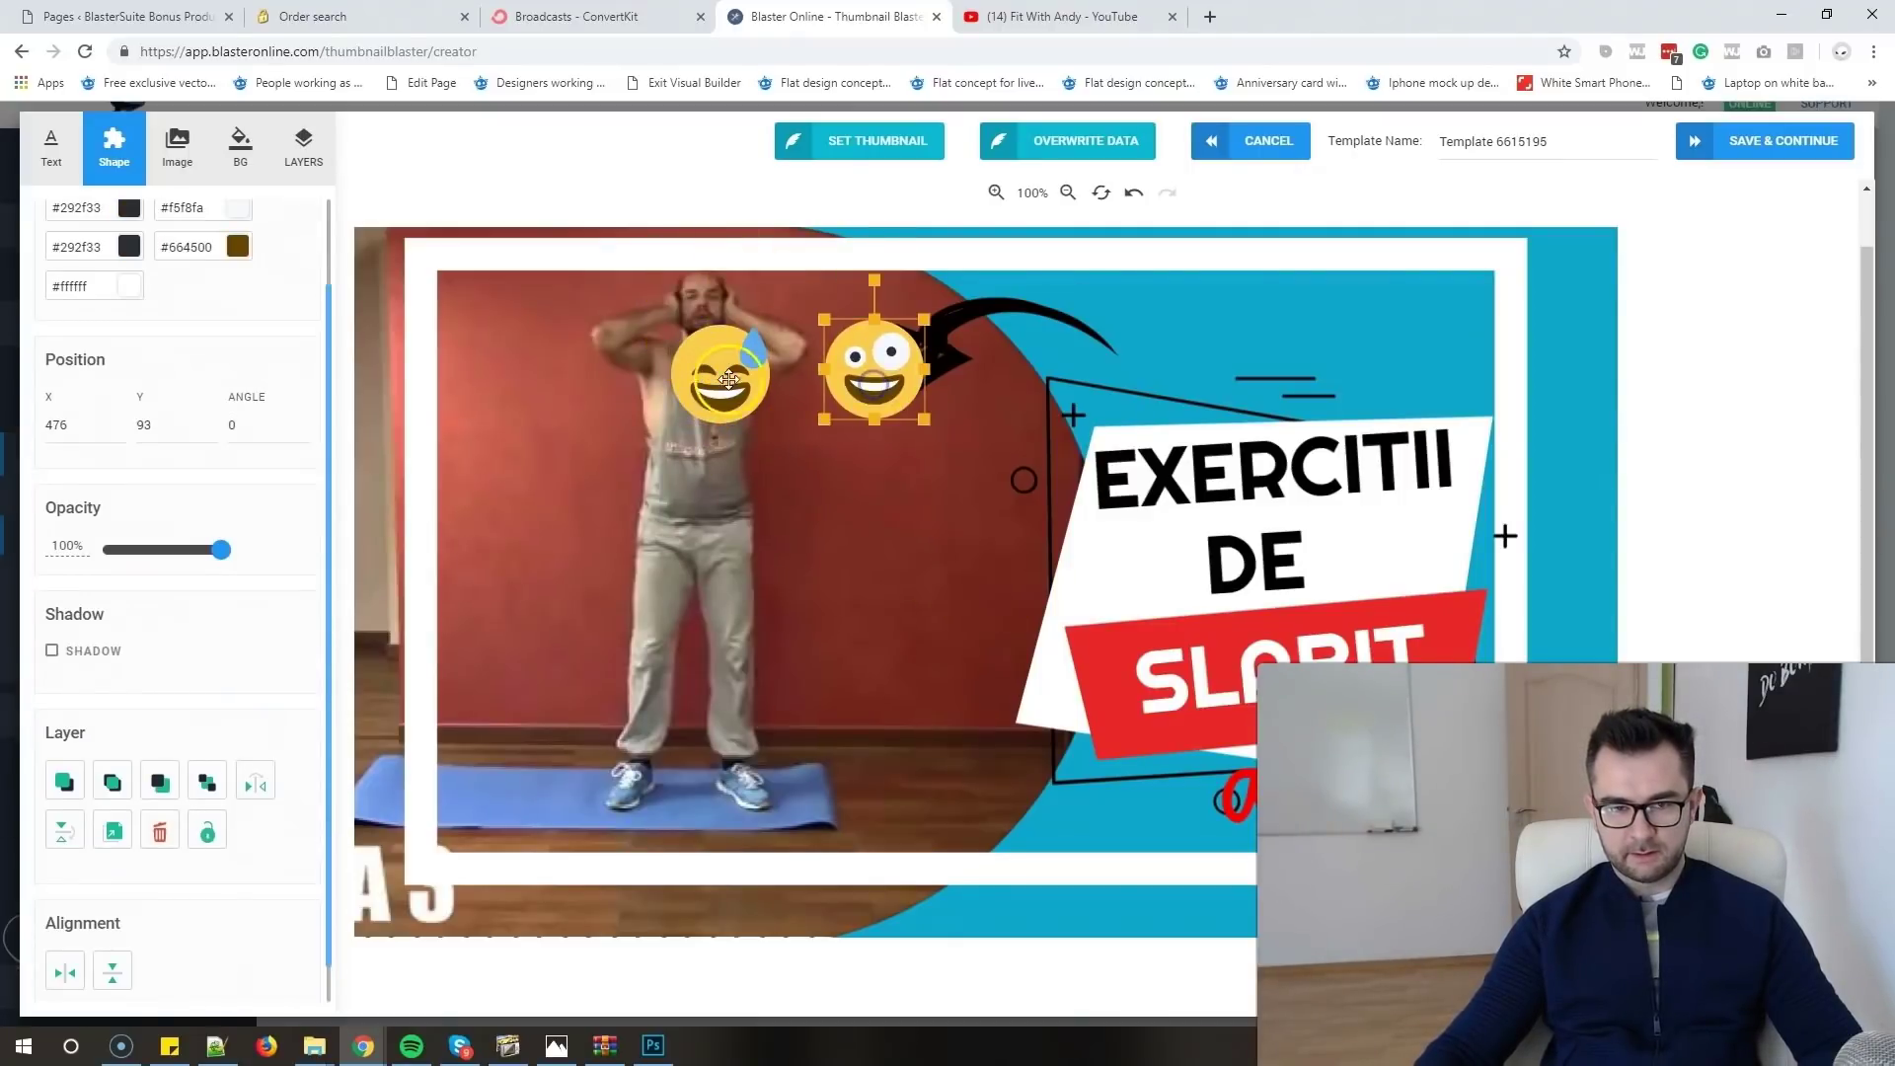
{"action": "left_click_drag", "start_coordinate": [743, 380], "coordinate": [722, 301]}
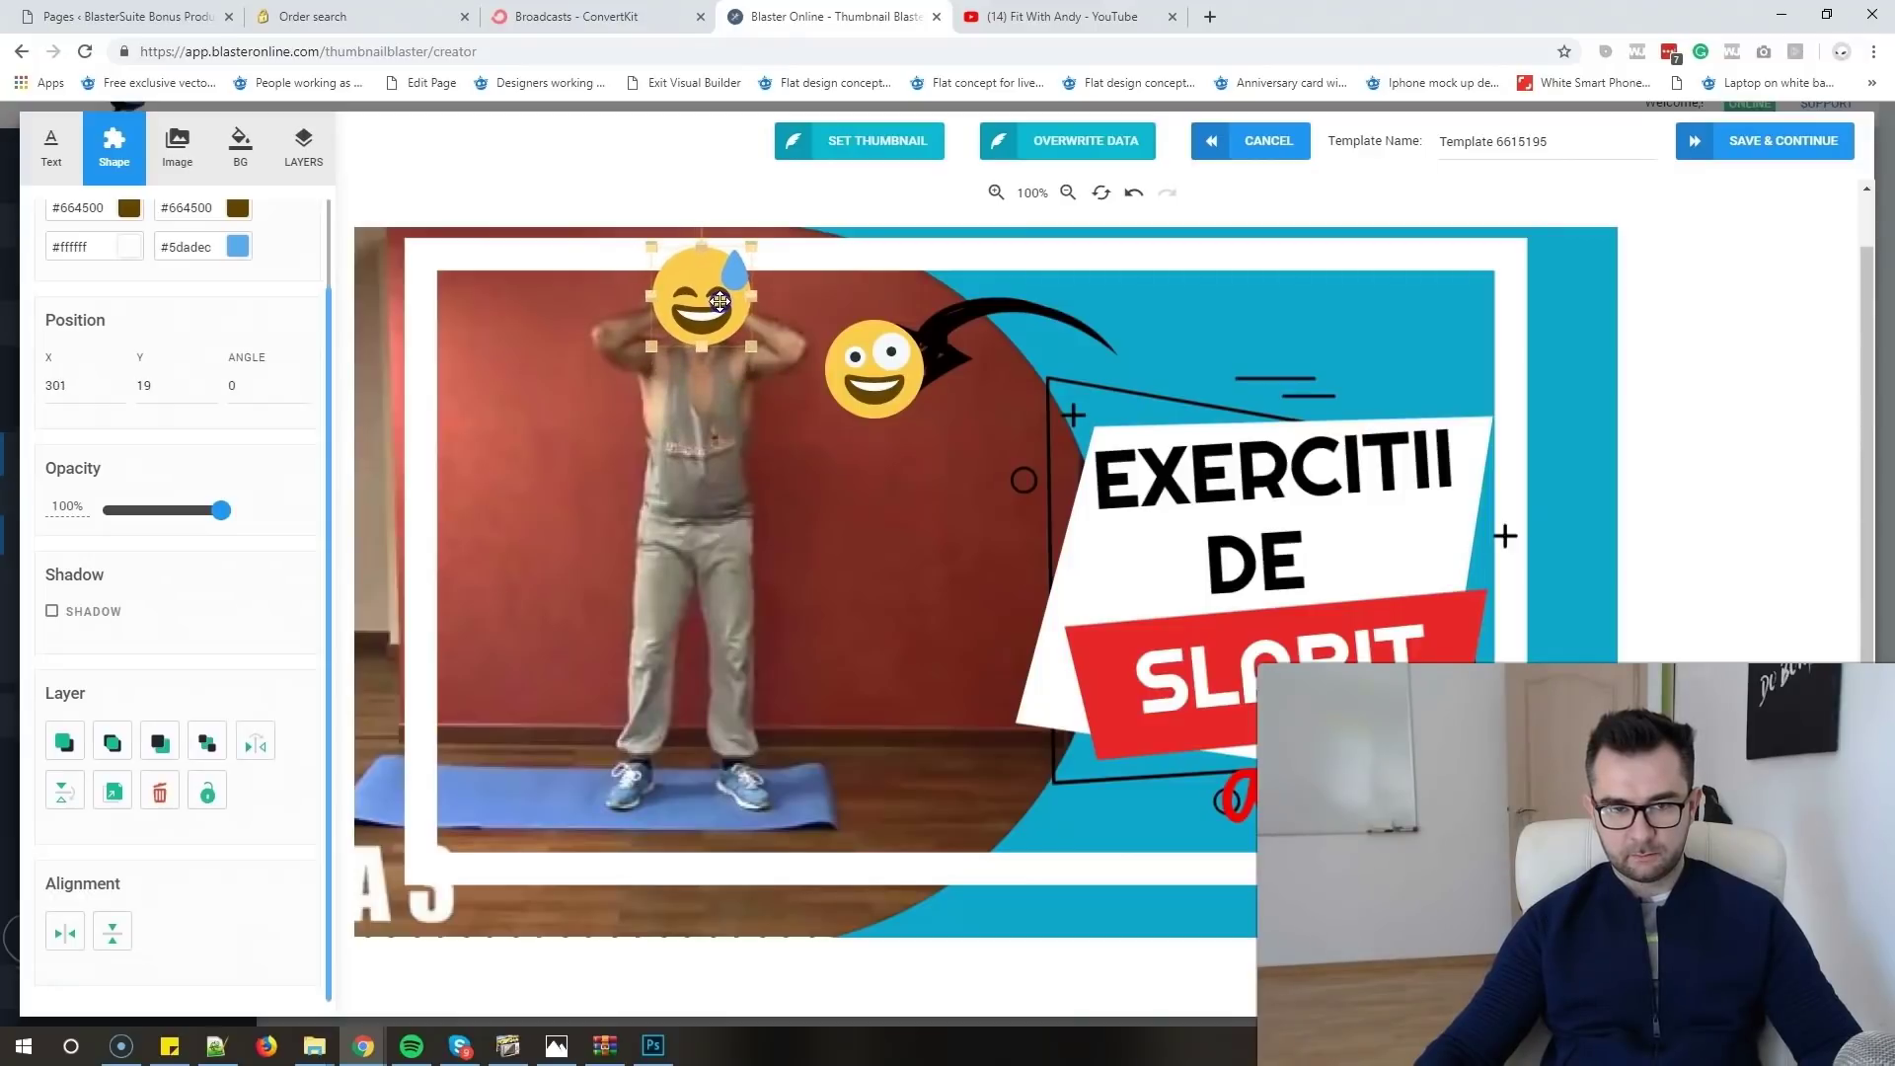
{"action": "left_click", "coordinate": [813, 269]}
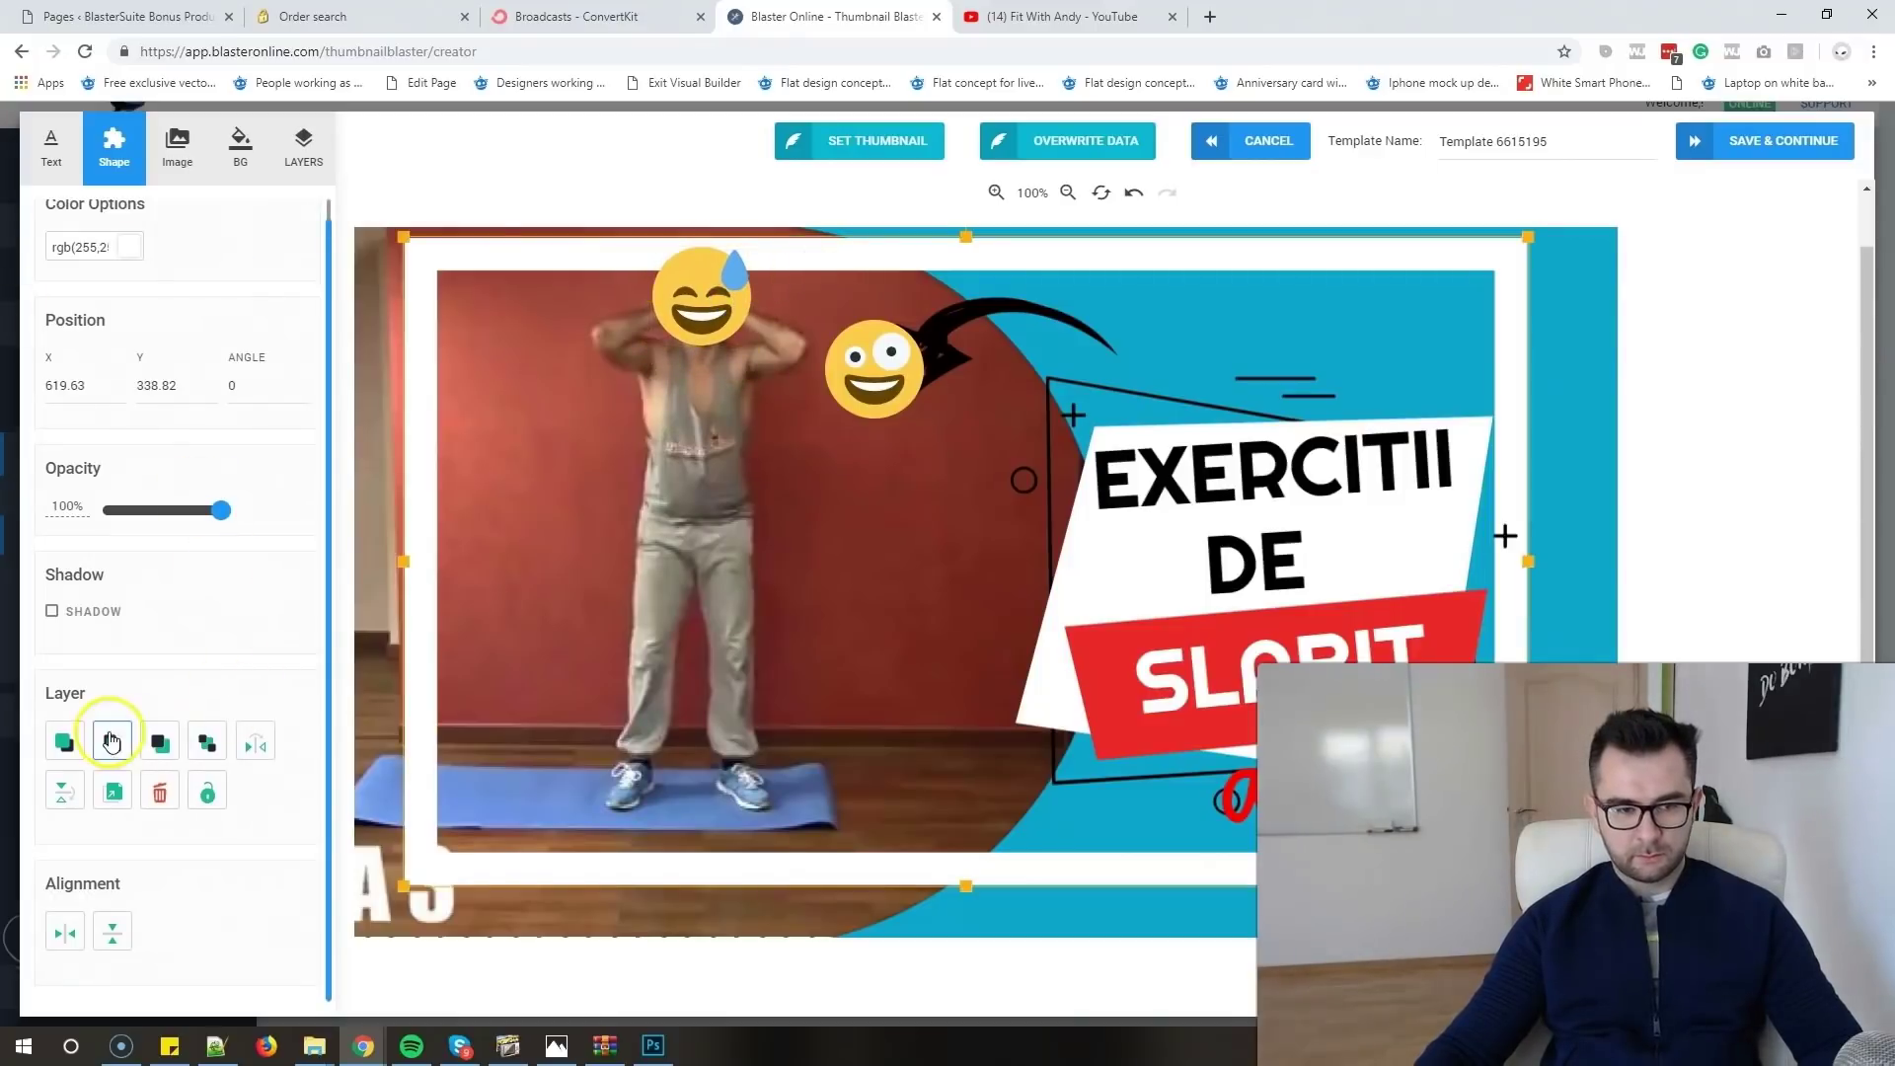
- Bring the white frame forward above the sweat-smile emoji using the Layer controls
{"action": "left_click", "coordinate": [114, 742]}
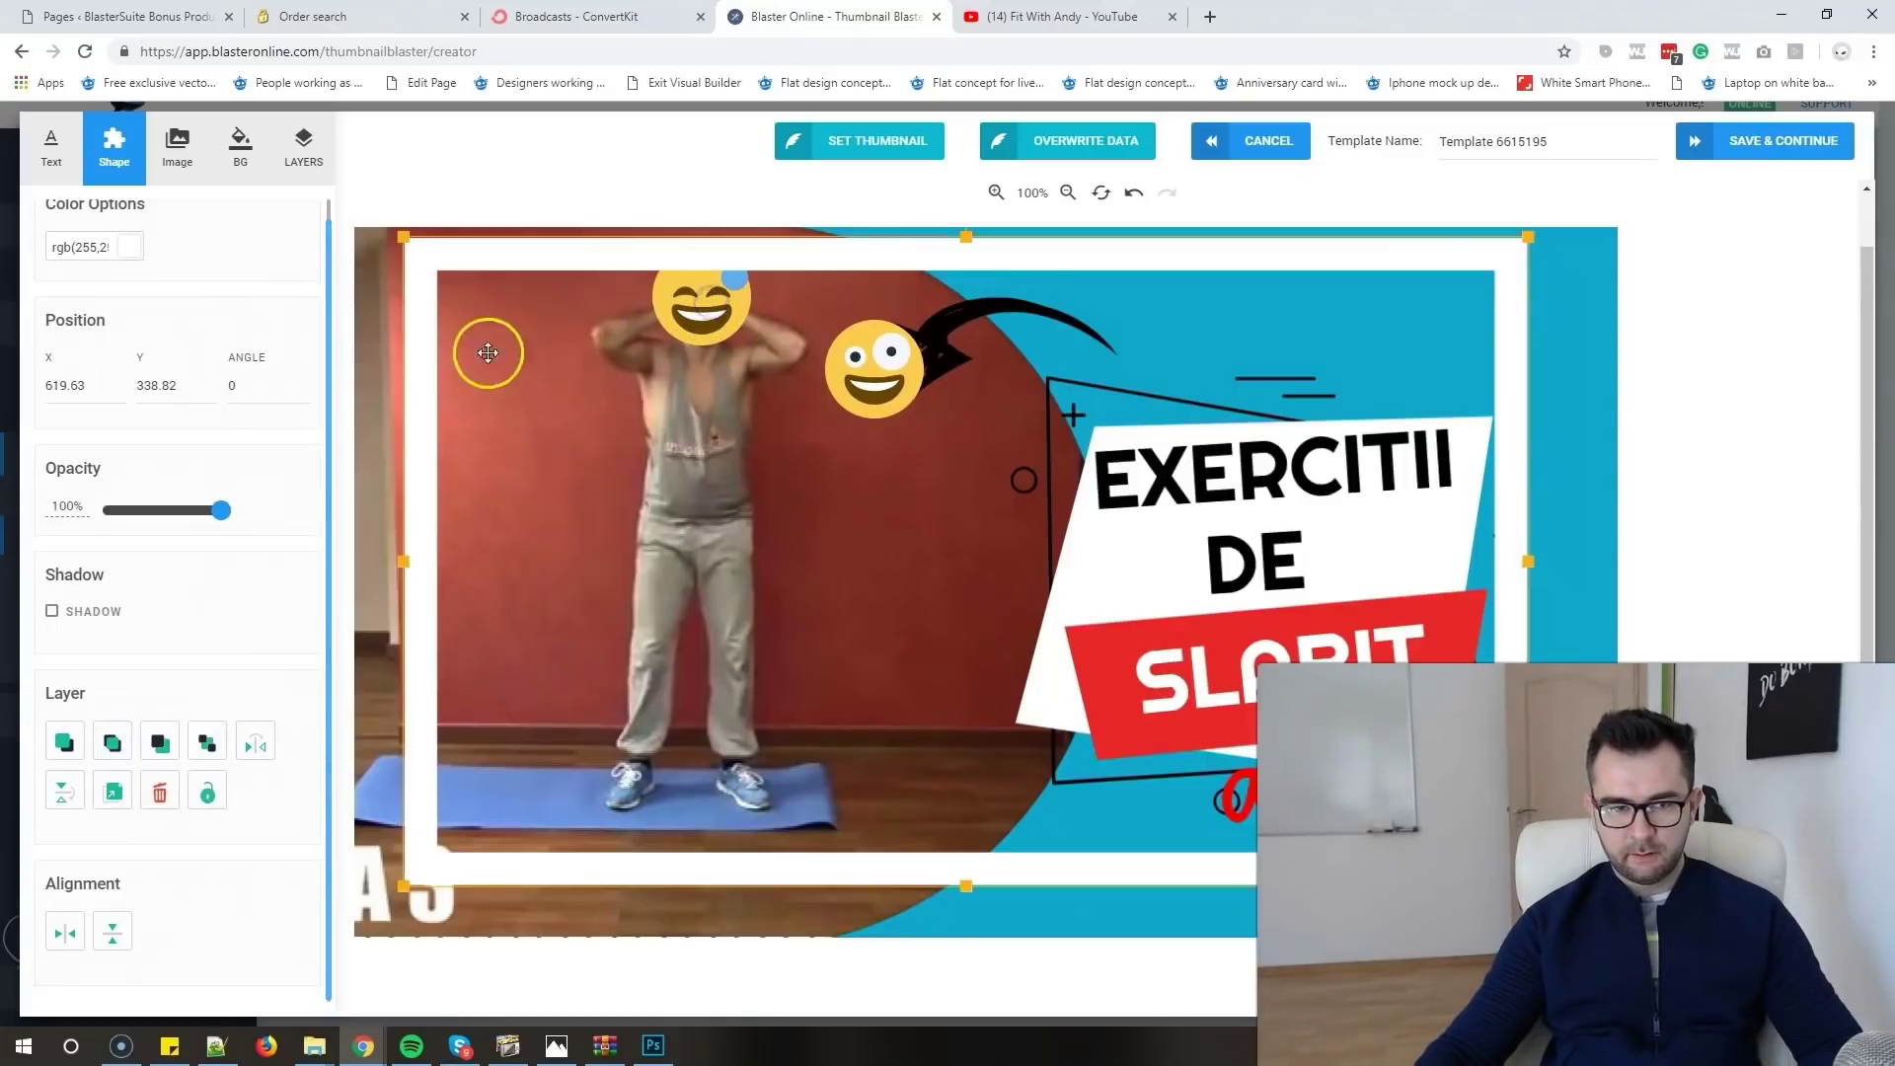
{"action": "left_click", "coordinate": [304, 148]}
{"action": "left_click", "coordinate": [142, 707]}
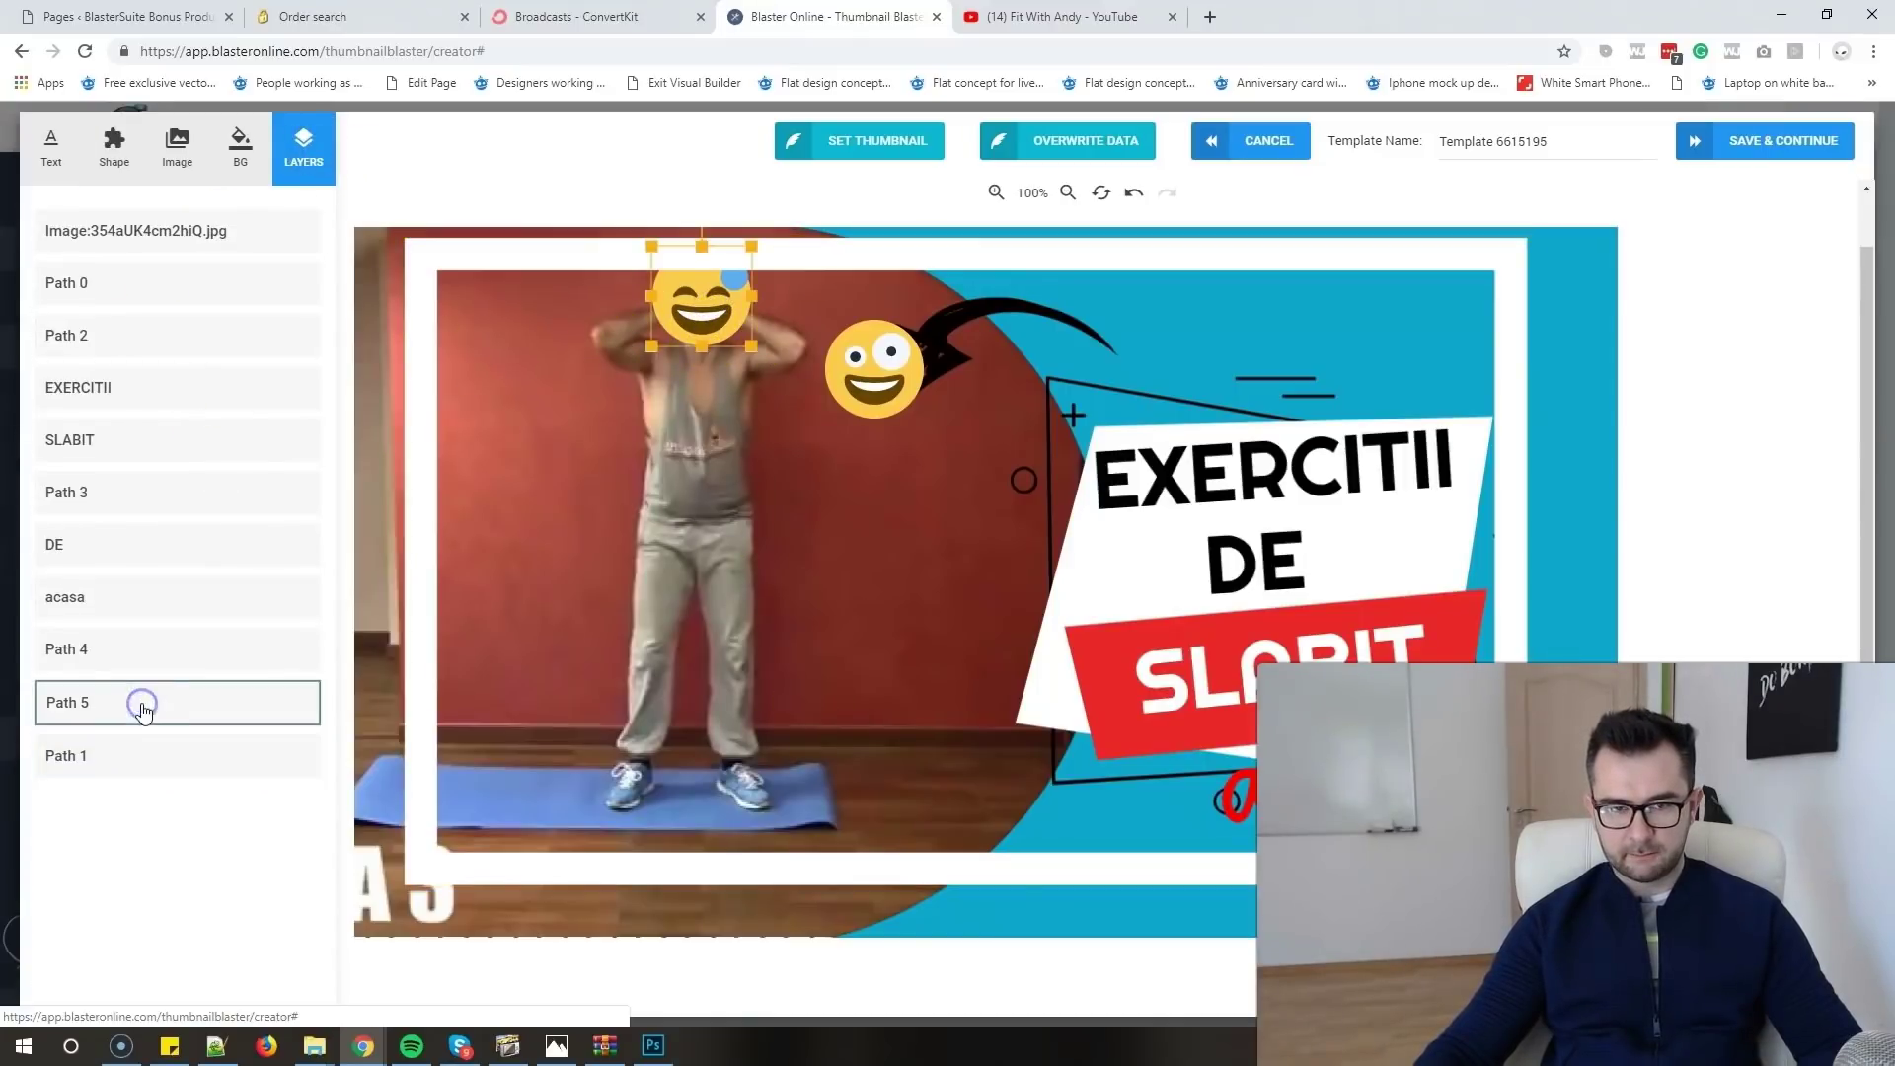
{"action": "left_click_drag", "start_coordinate": [752, 347], "coordinate": [713, 296]}
{"action": "key", "text": "ctrl+z"}
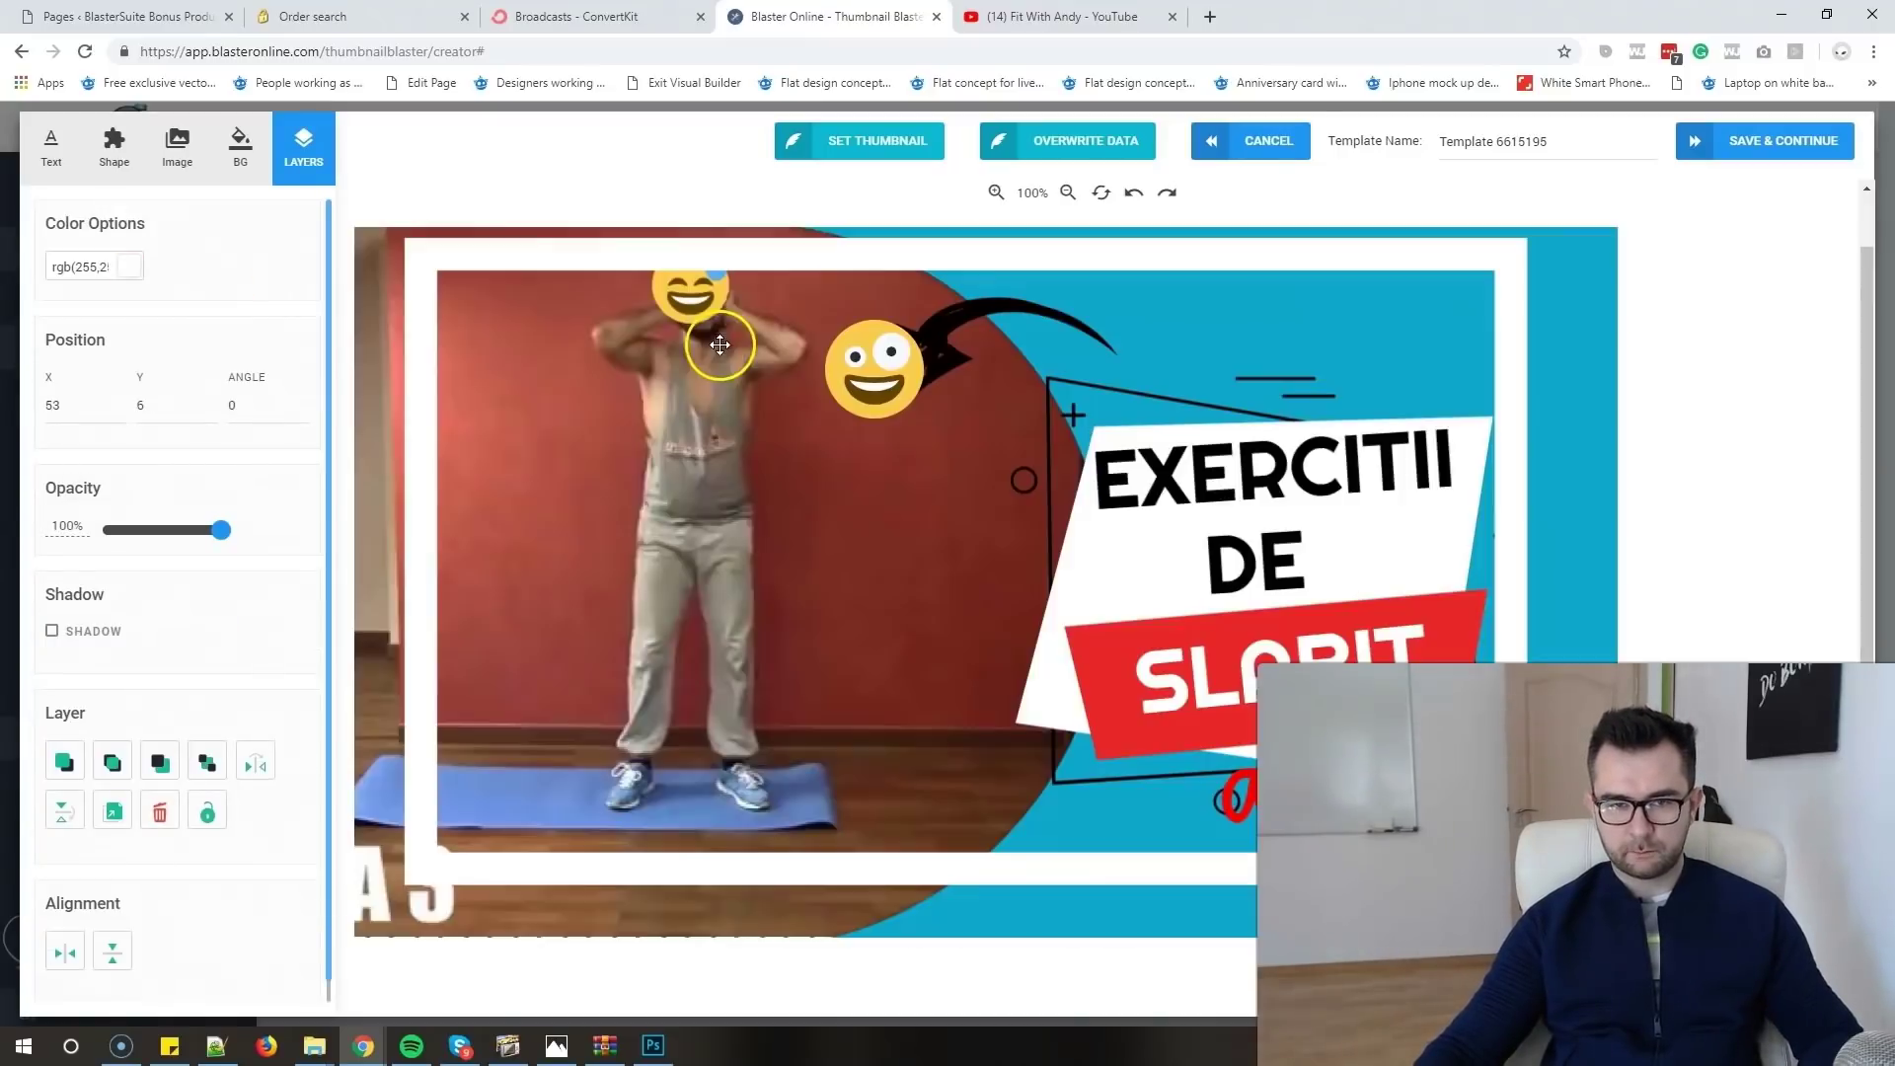
- Delete the wide-eyed emoji, settle the sweat-smile on the head, and return the frame to X 52, Y 19
{"action": "left_click", "coordinate": [690, 287]}
{"action": "left_click", "coordinate": [308, 158]}
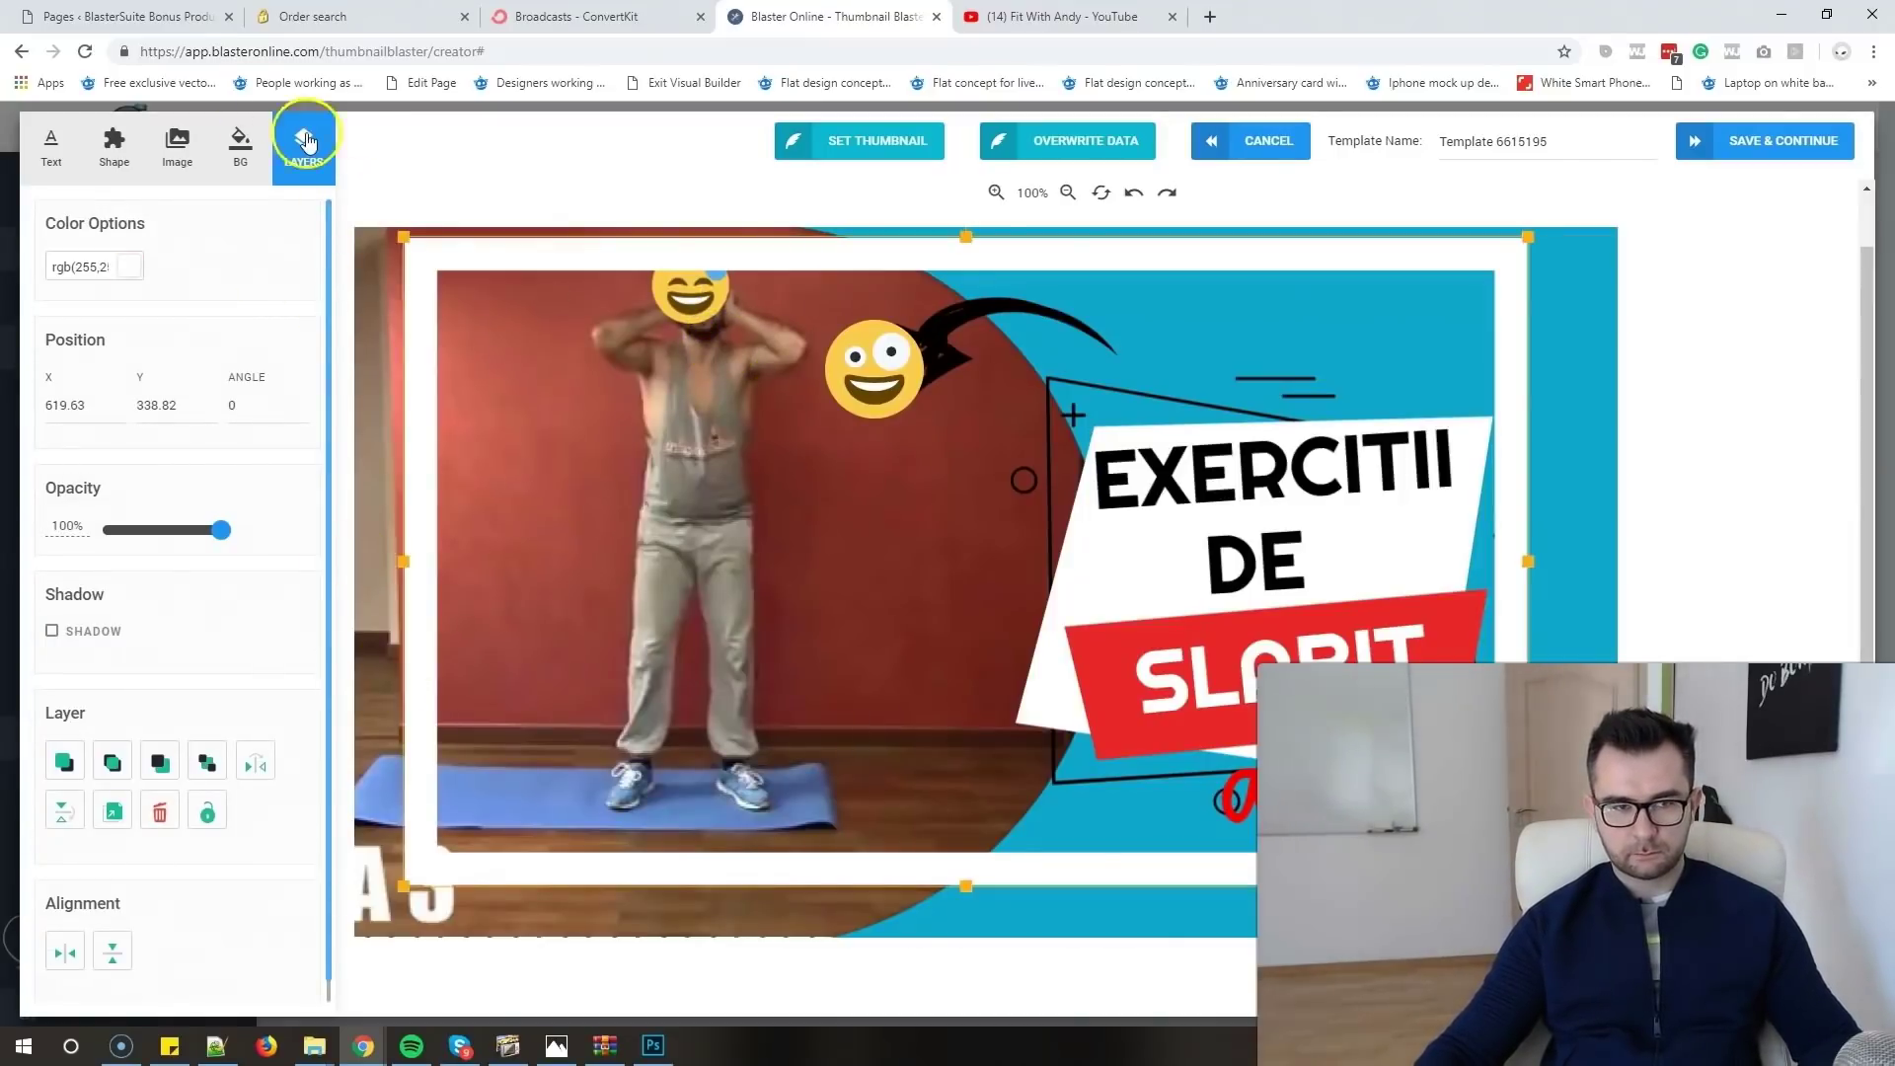
{"action": "left_click", "coordinate": [163, 703]}
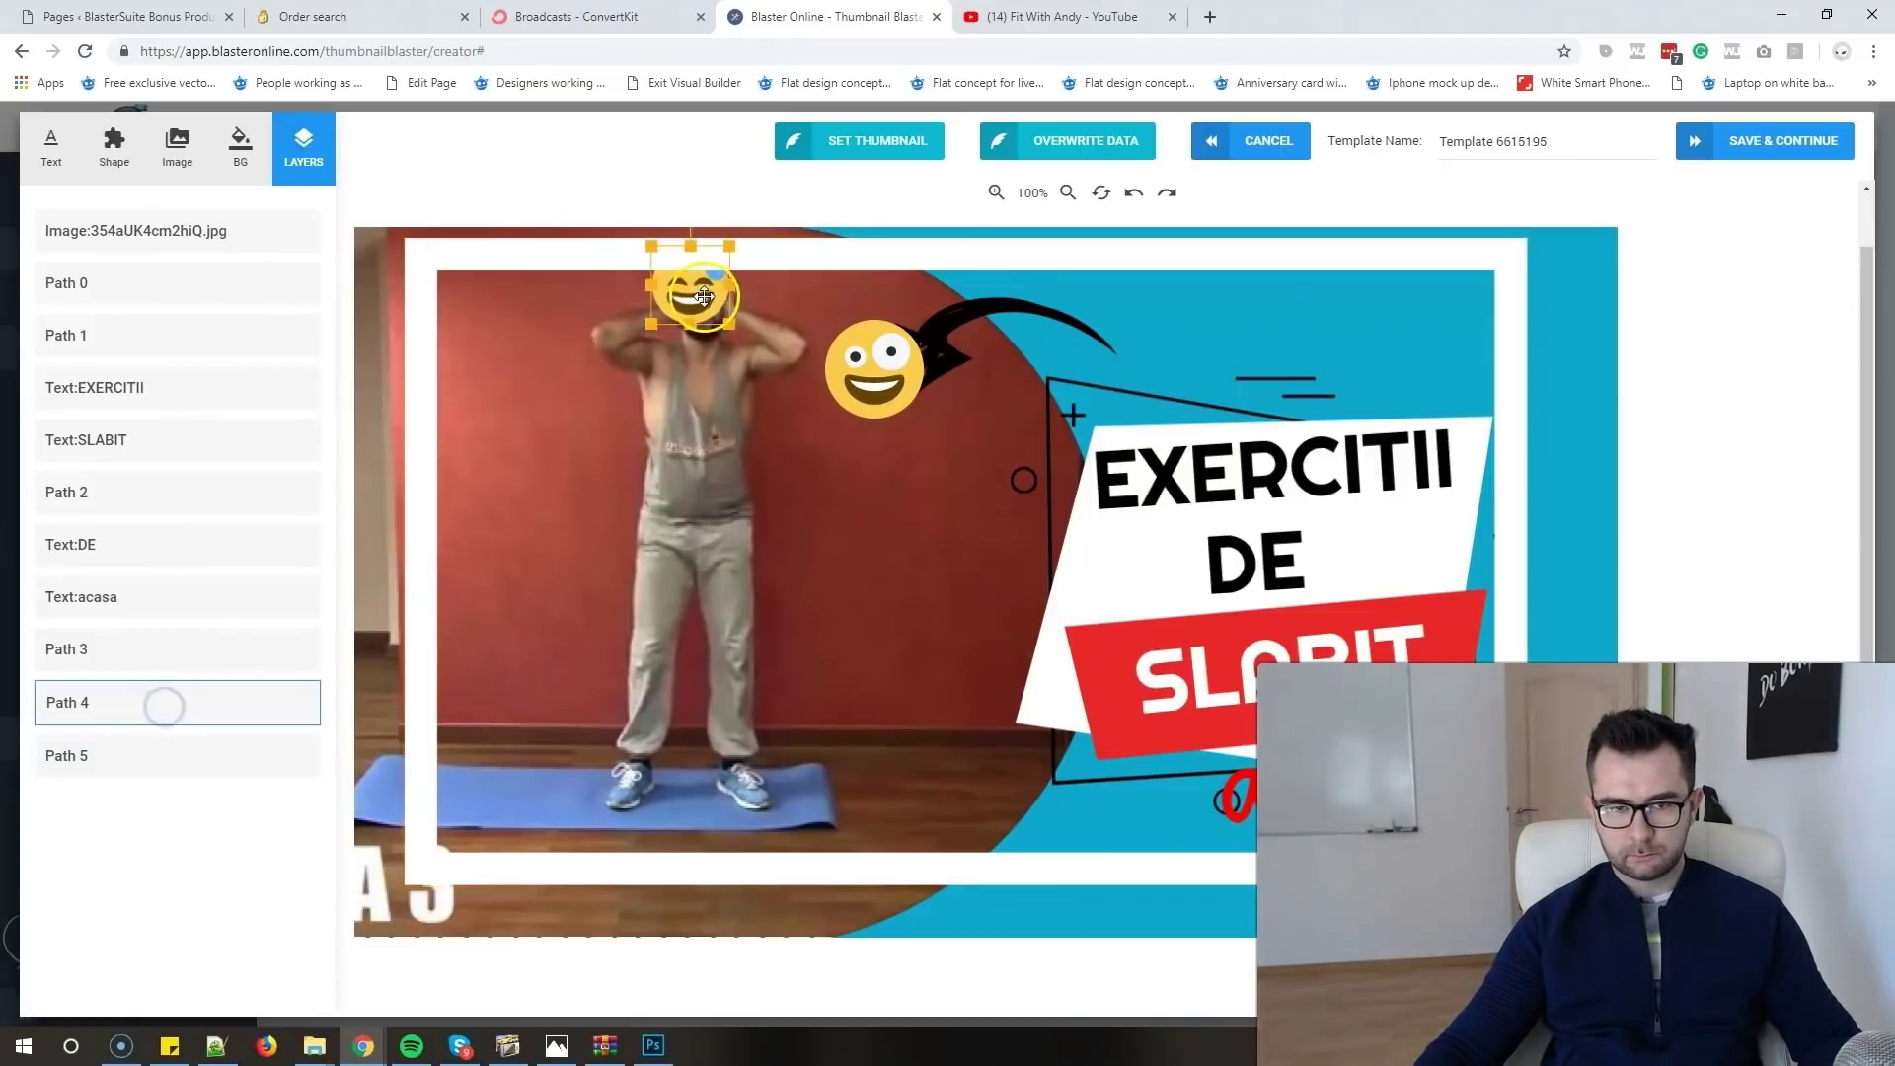
{"action": "left_click_drag", "start_coordinate": [714, 330], "coordinate": [770, 501]}
{"action": "left_click_drag", "start_coordinate": [713, 271], "coordinate": [713, 297]}
{"action": "left_click", "coordinate": [873, 365]}
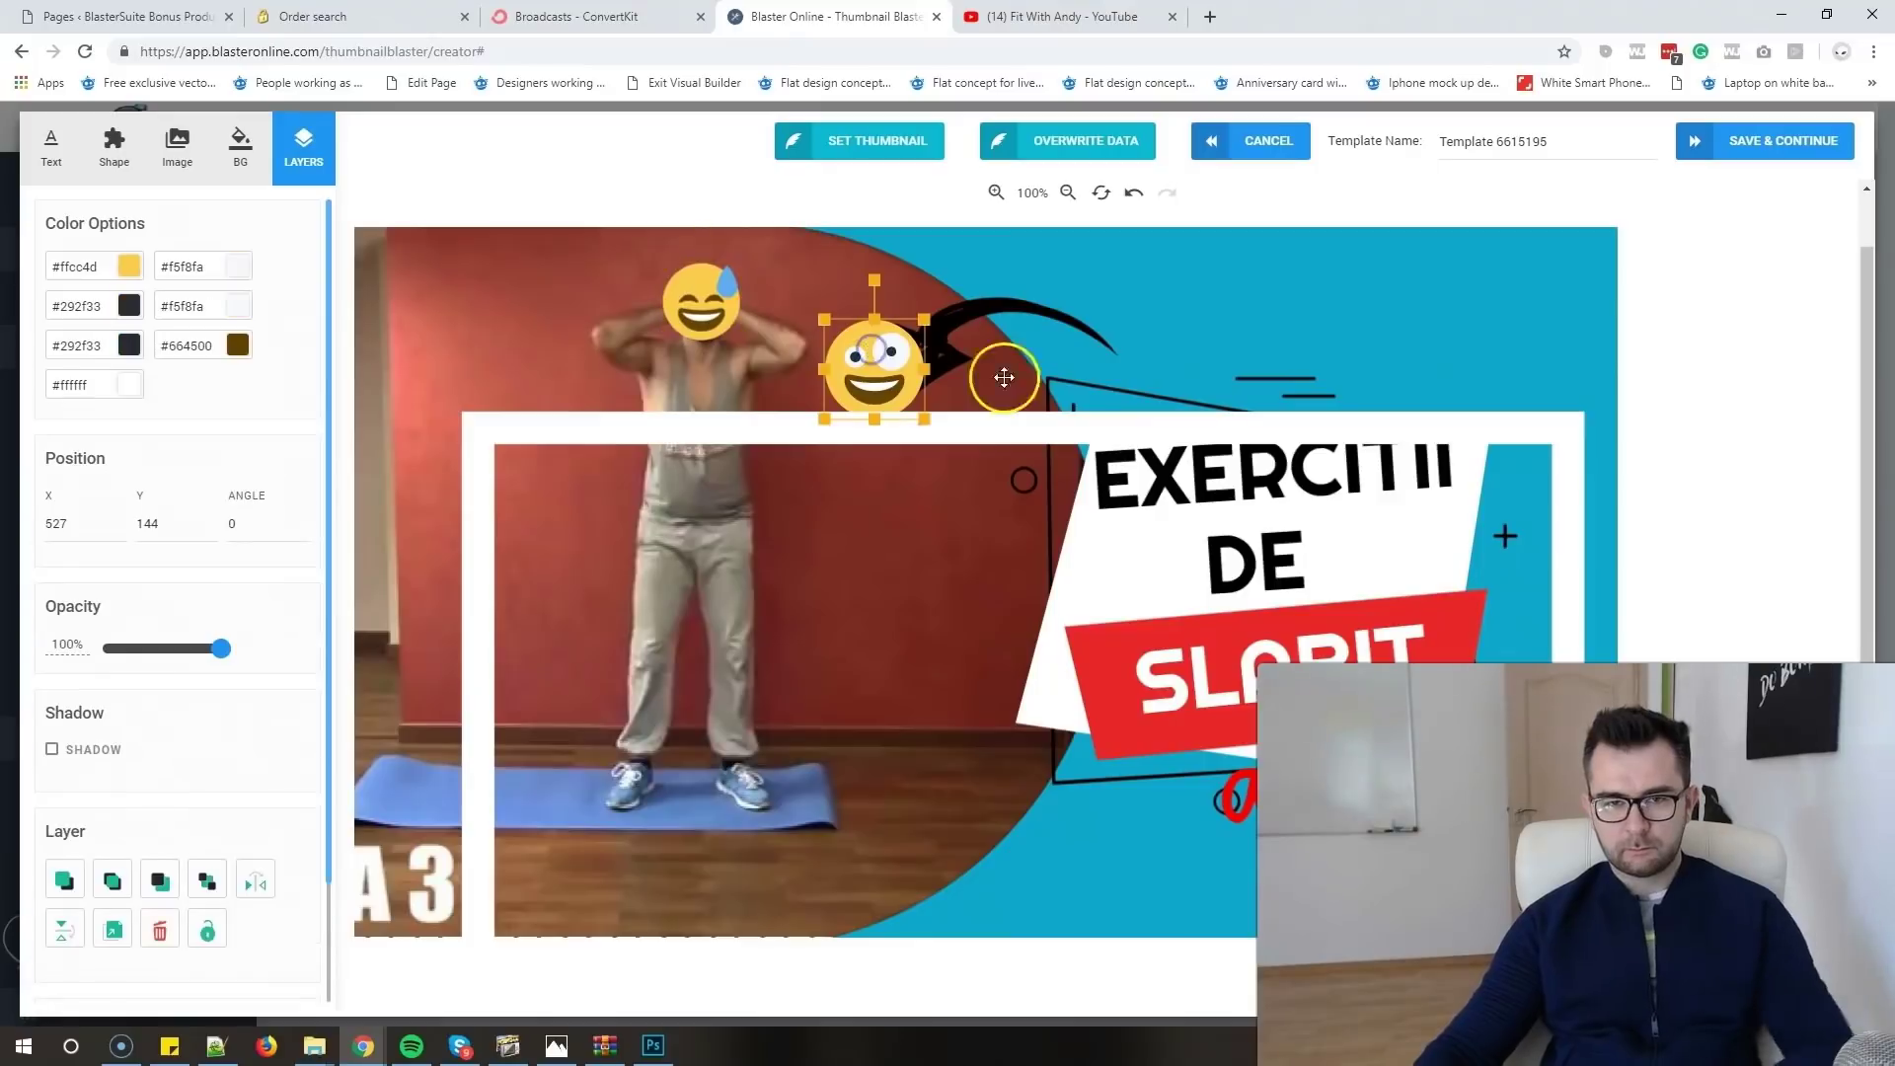
{"action": "key", "text": "Delete"}
{"action": "left_click_drag", "start_coordinate": [984, 440], "coordinate": [915, 271]}
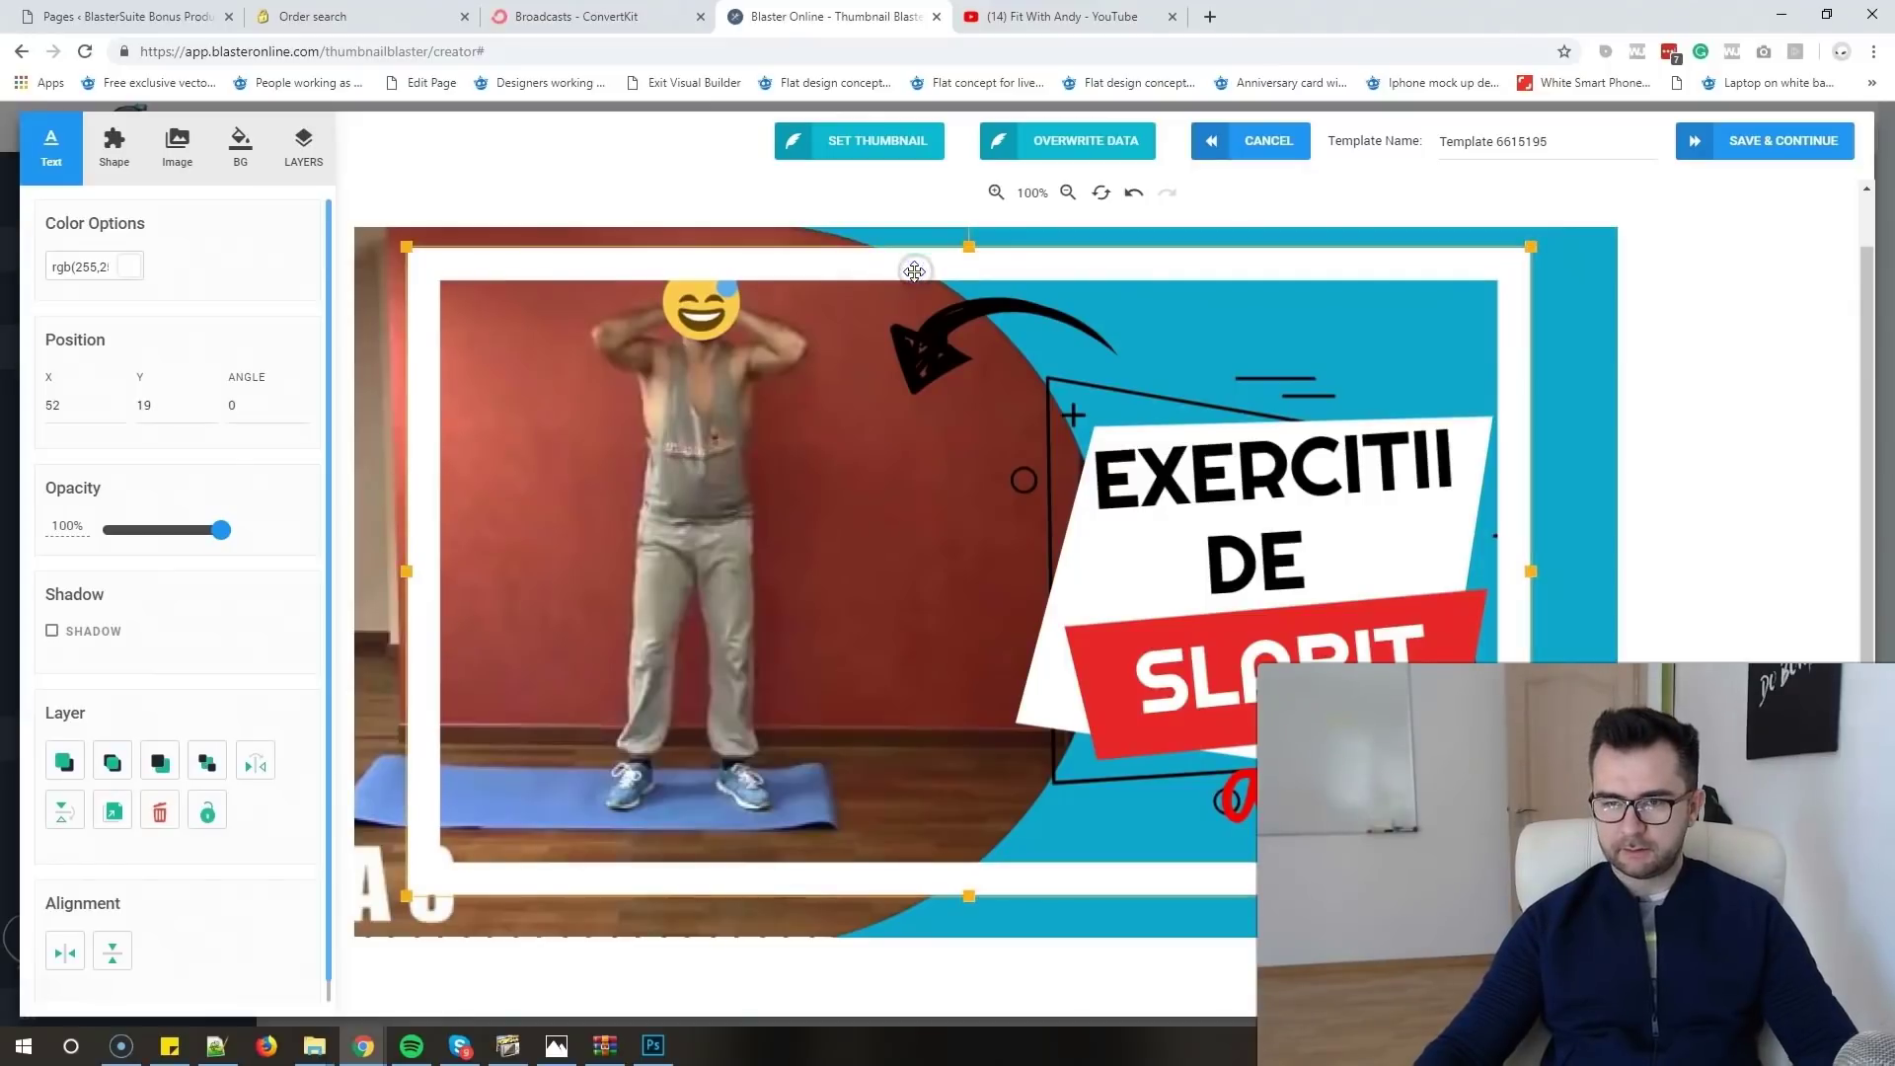
- Save the design and download it as Template 6615195.jpg
{"action": "left_click", "coordinate": [1739, 141]}
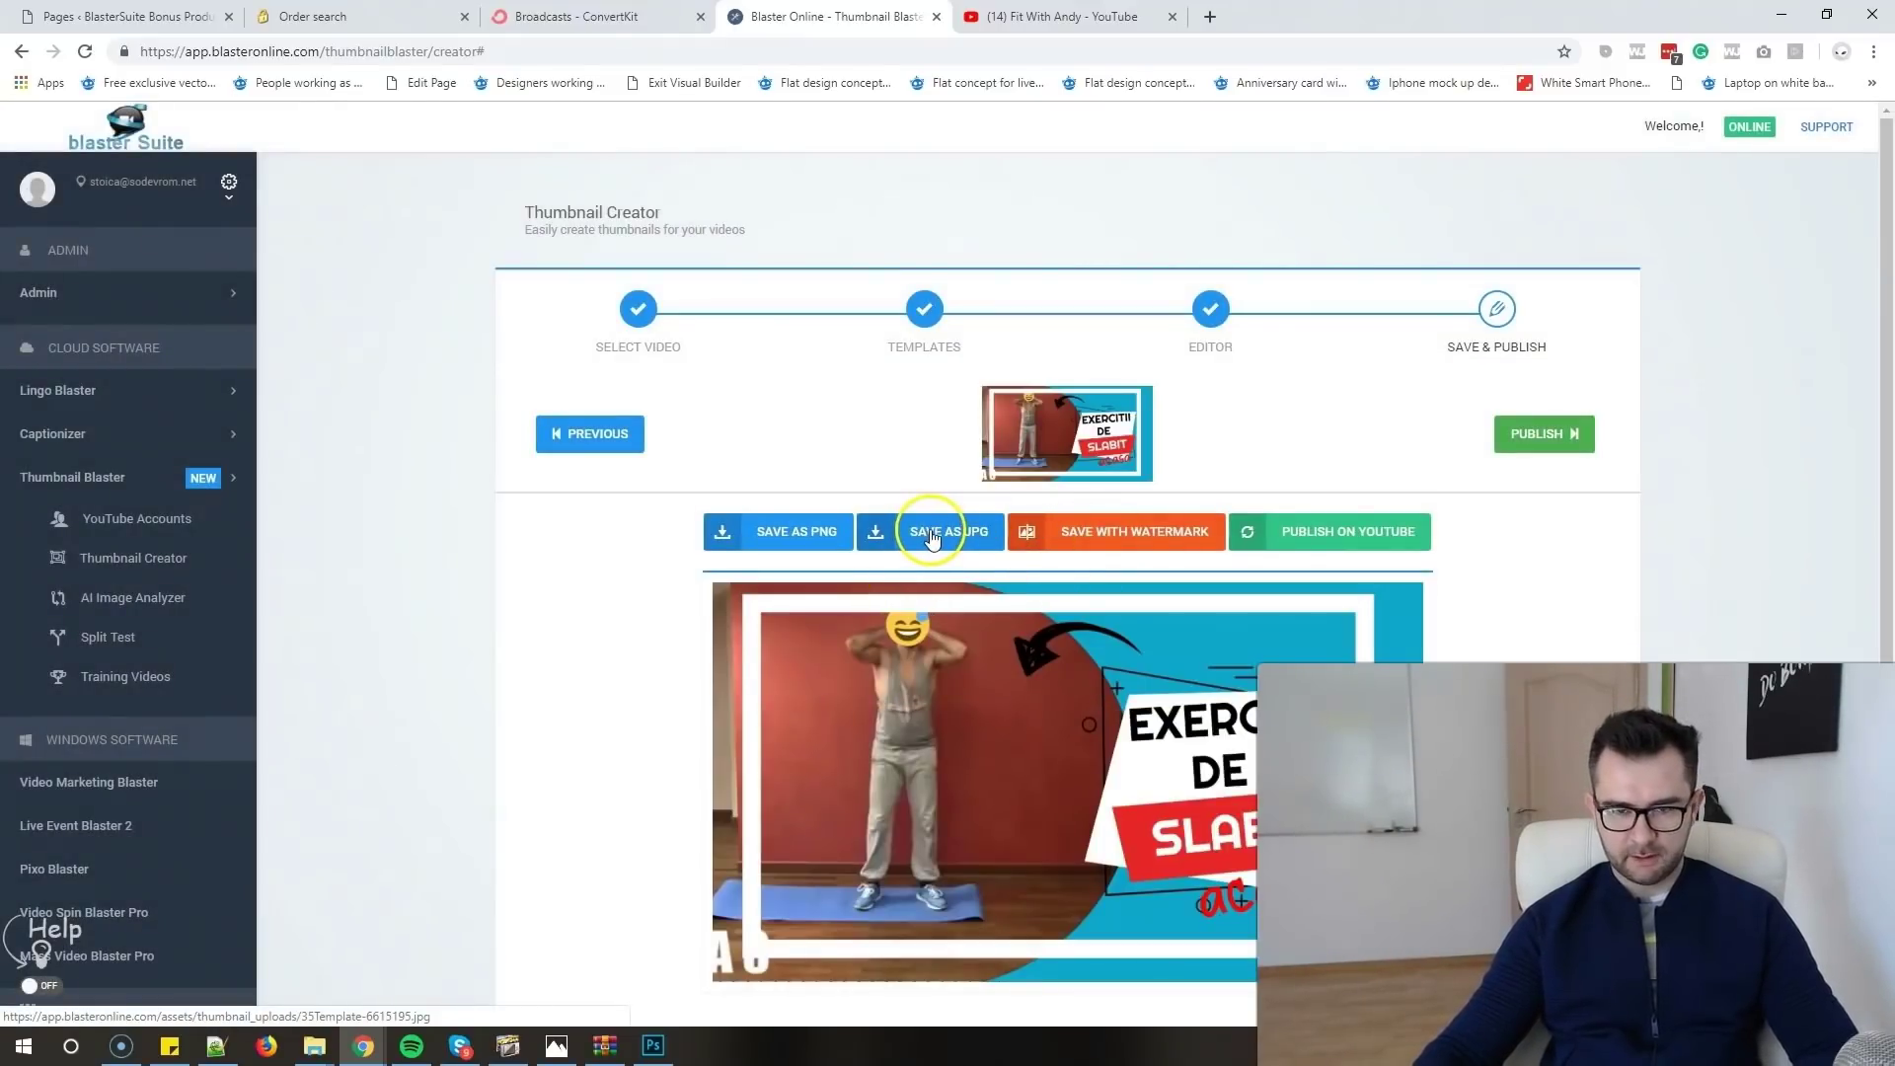
{"action": "left_click", "coordinate": [931, 535]}
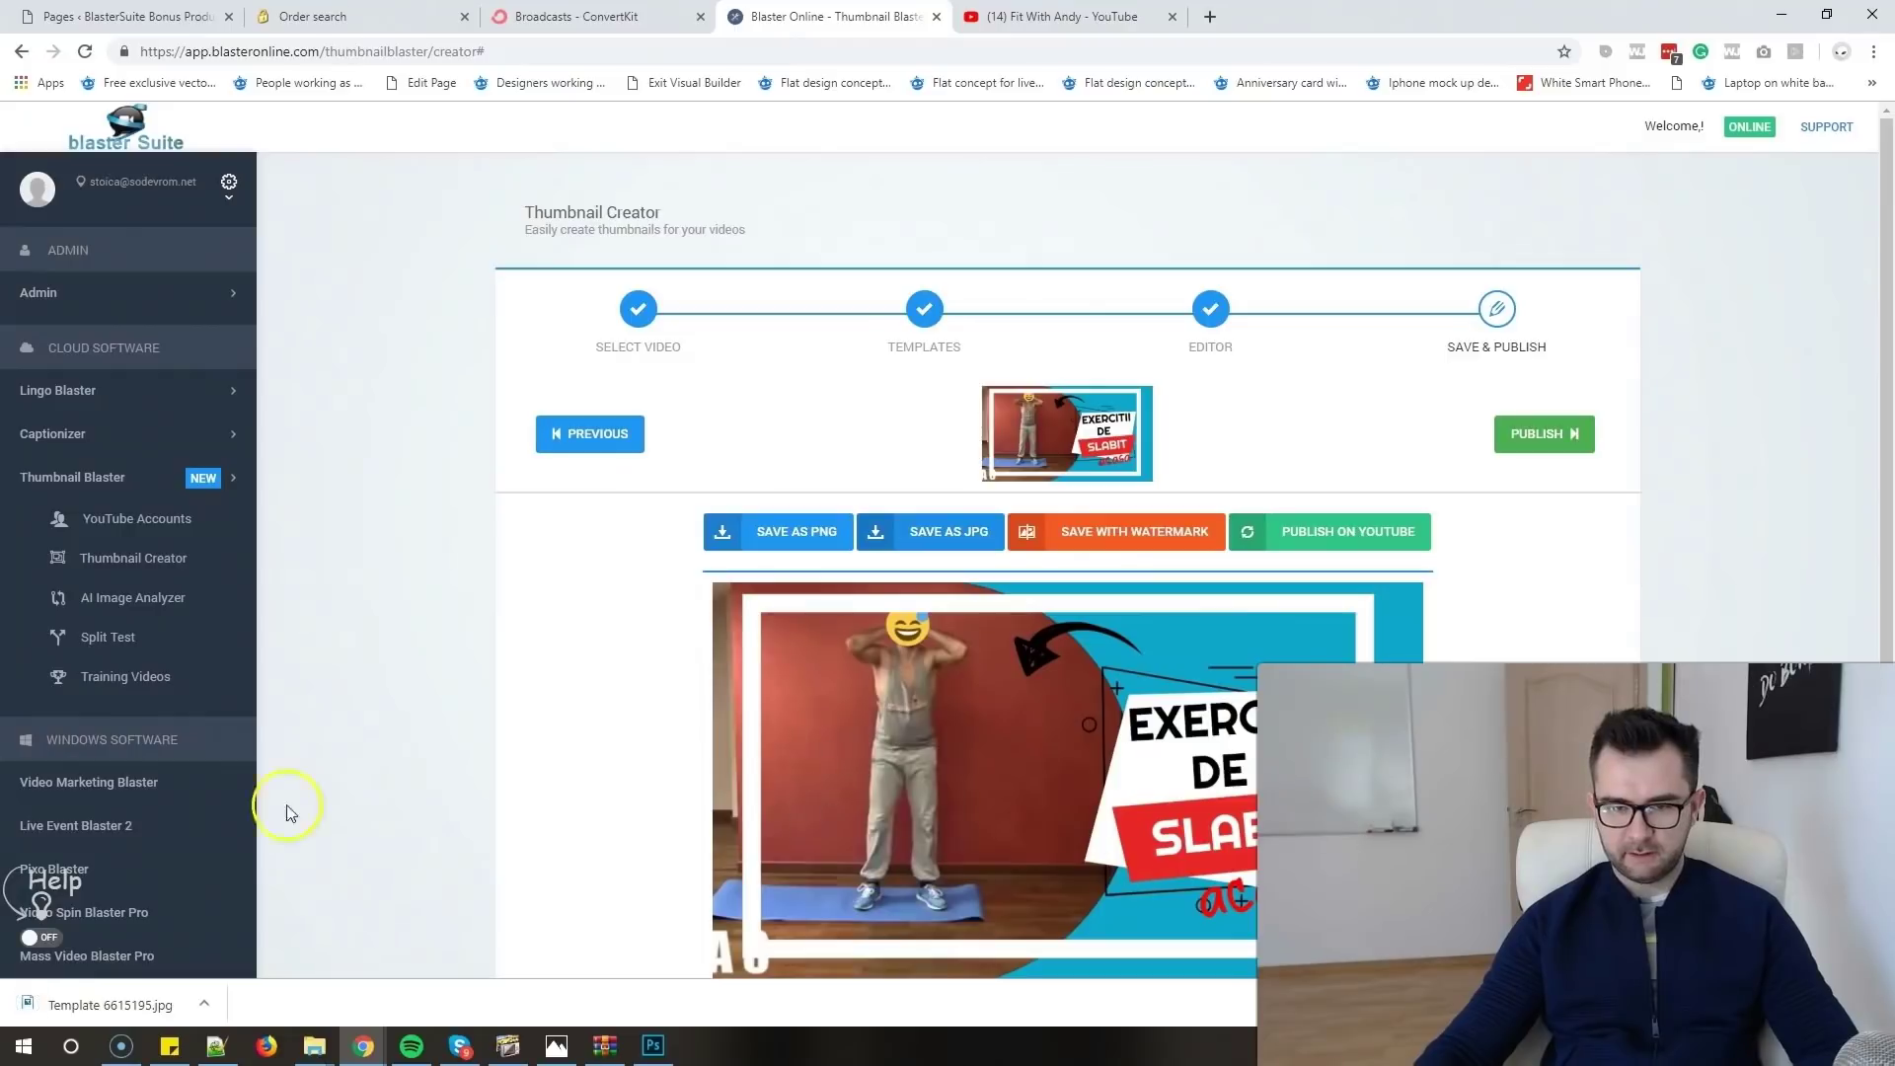
- Return to the template gallery and start a new design, Template 6828053, from Lose Weight Fast
{"action": "left_click", "coordinate": [928, 312]}
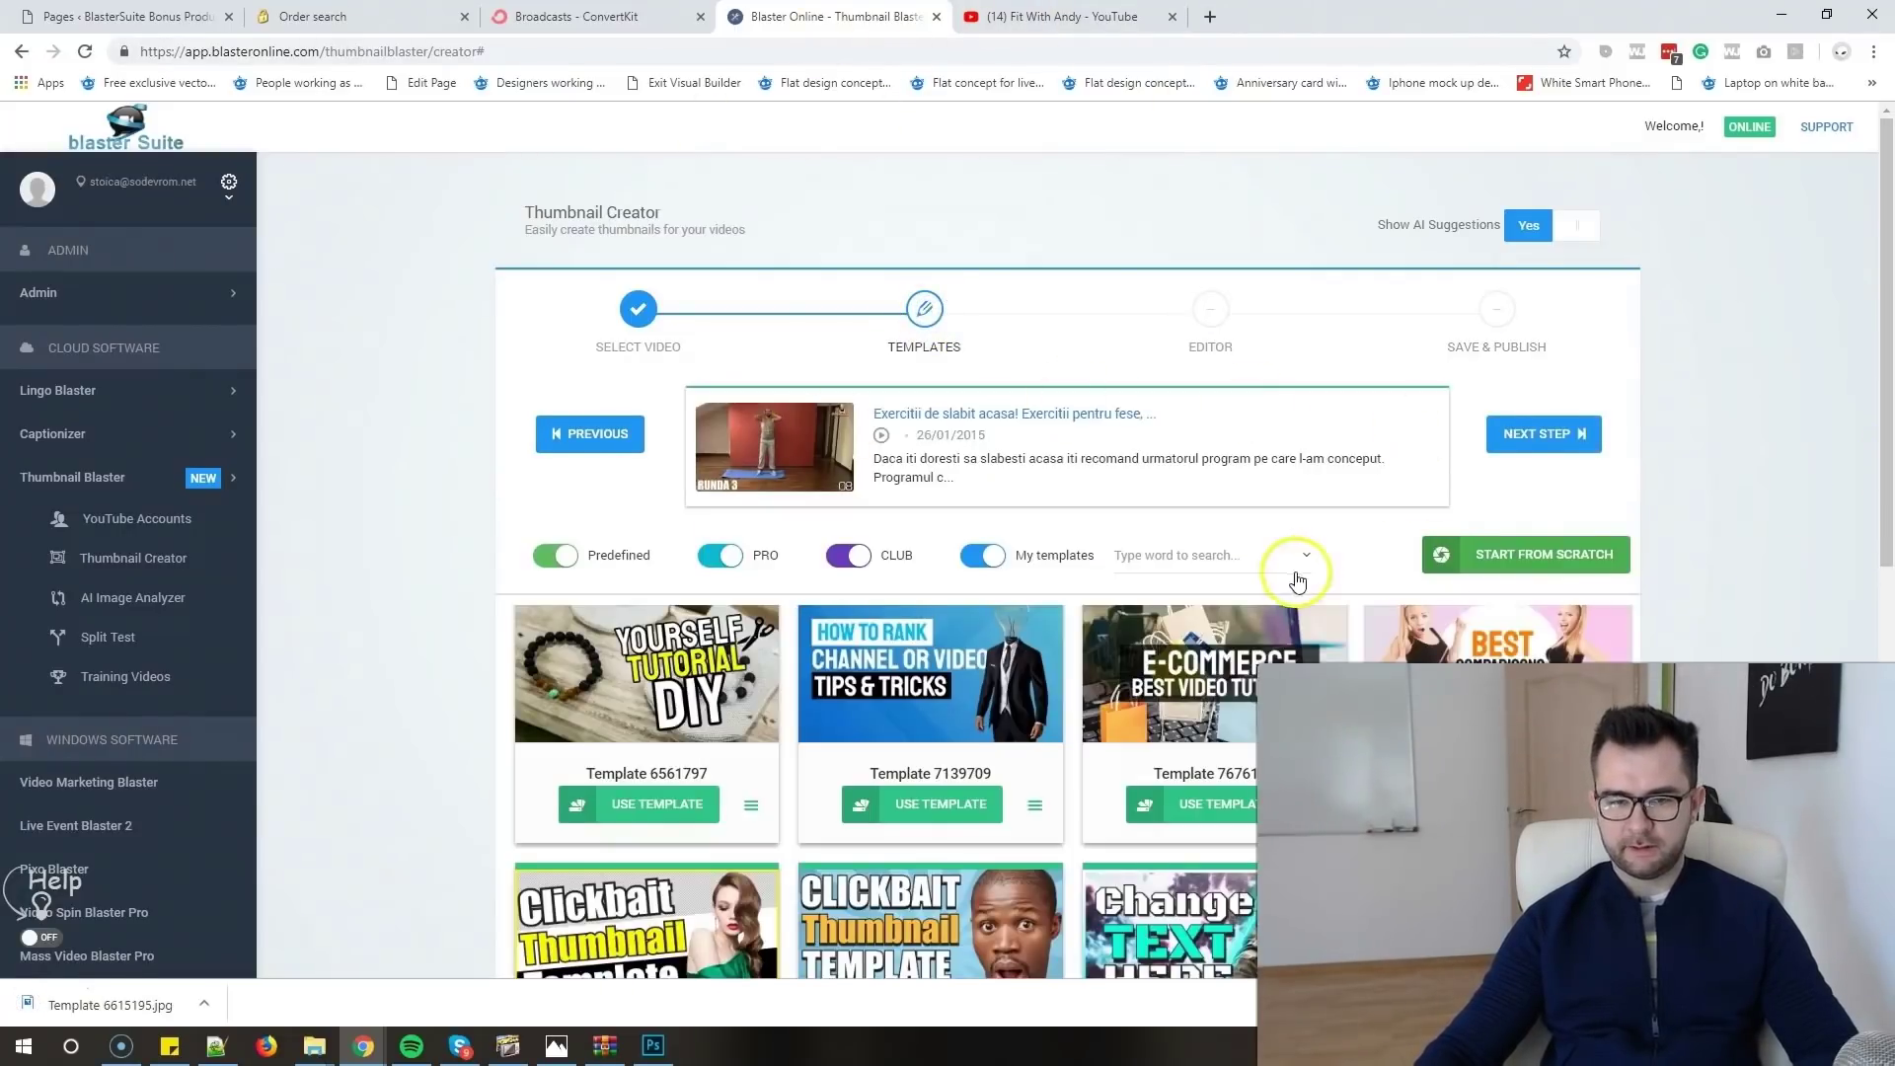
{"action": "scroll", "coordinate": [1671, 550], "scroll_direction": "down", "scroll_amount": 1}
{"action": "scroll", "coordinate": [1658, 642], "scroll_direction": "up", "scroll_amount": 1}
{"action": "scroll", "coordinate": [1646, 663], "scroll_direction": "up", "scroll_amount": 1}
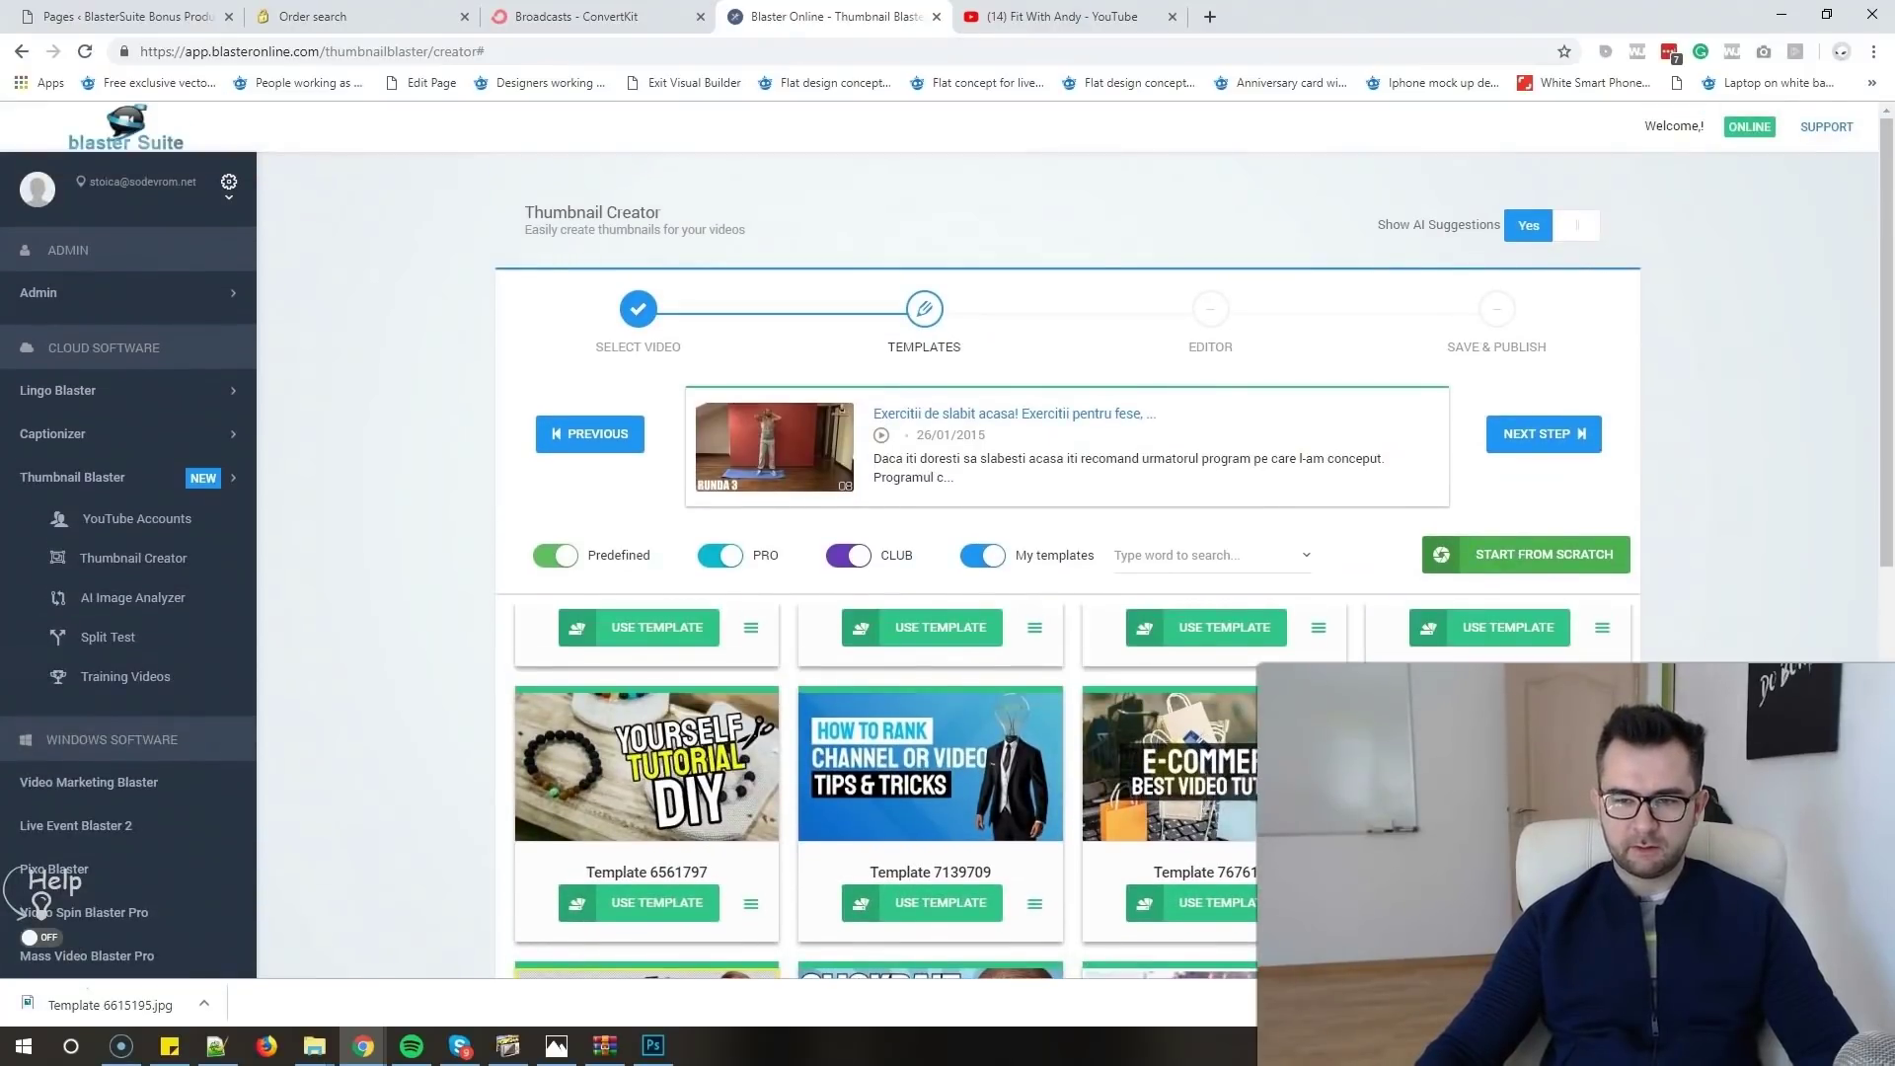
{"action": "scroll", "coordinate": [1785, 562], "scroll_direction": "down", "scroll_amount": 8}
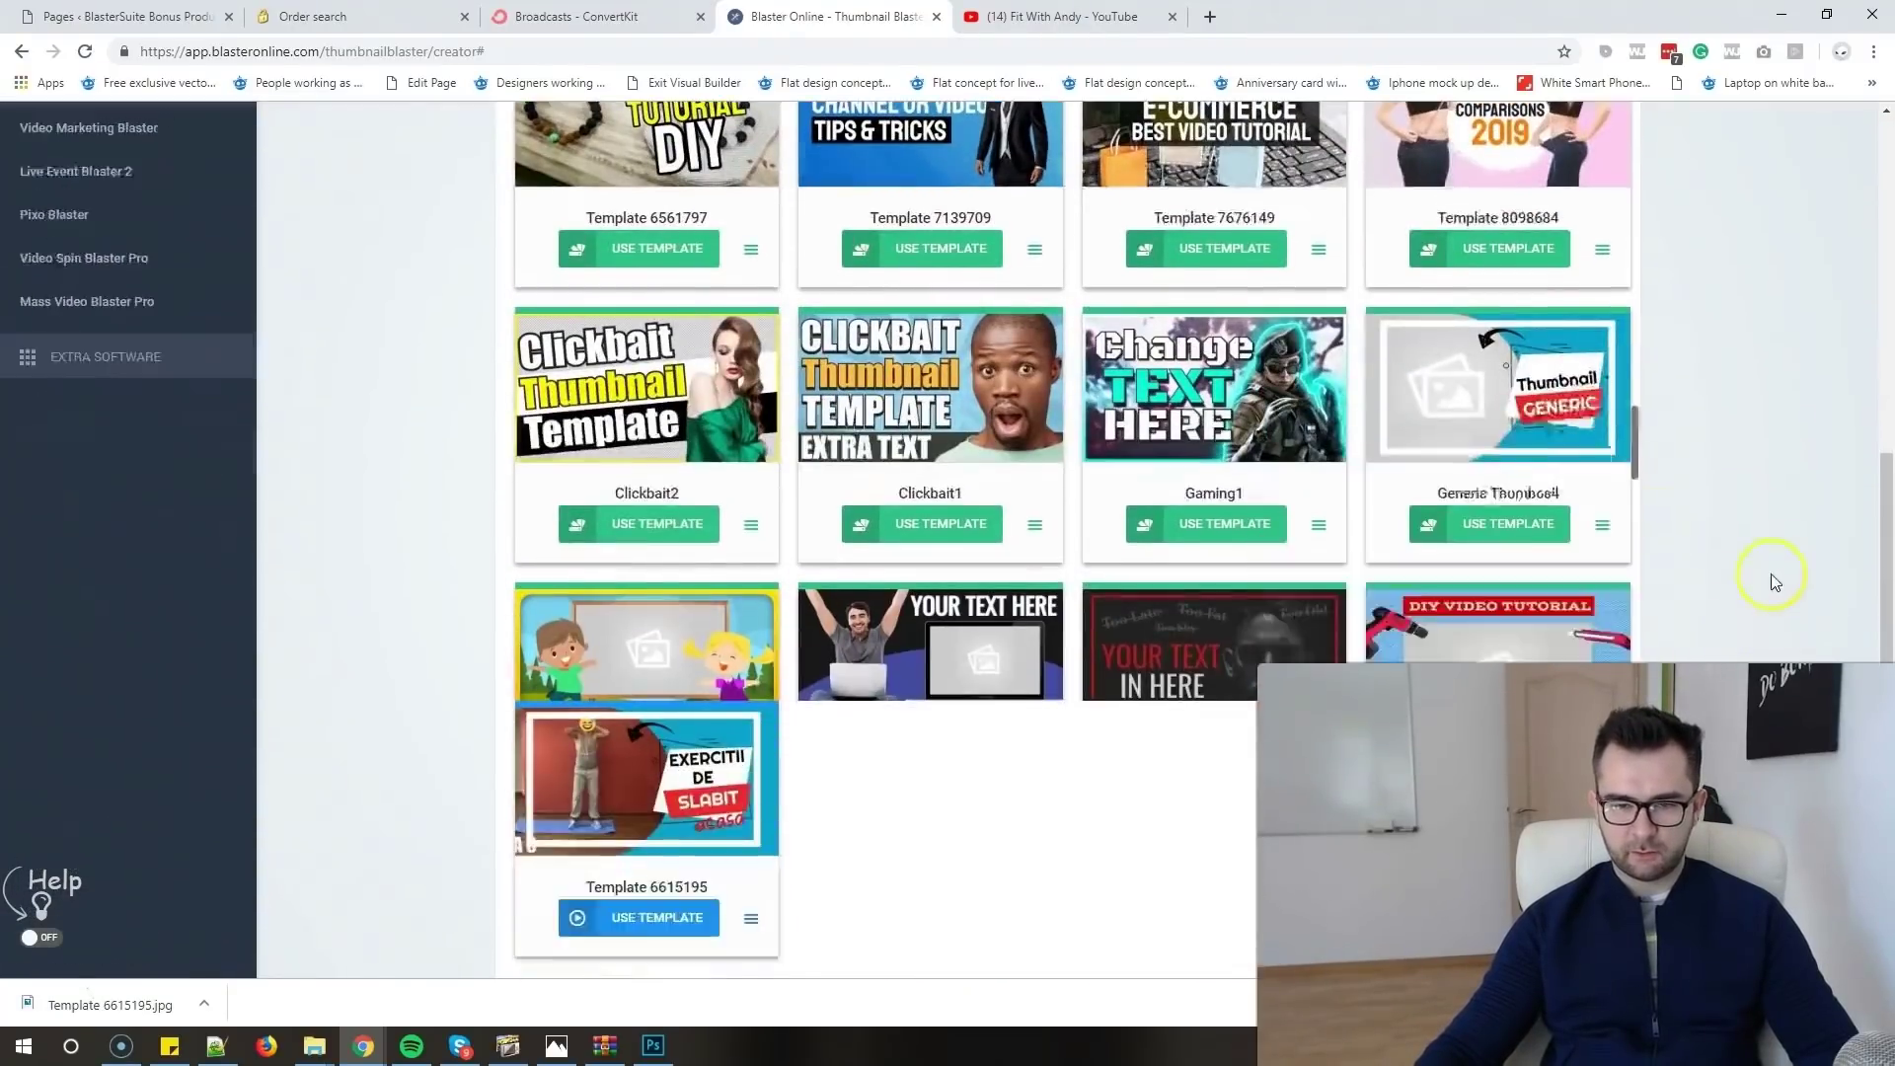
{"action": "scroll", "coordinate": [1783, 562], "scroll_direction": "up", "scroll_amount": 2}
{"action": "scroll", "coordinate": [1392, 641], "scroll_direction": "up", "scroll_amount": 6}
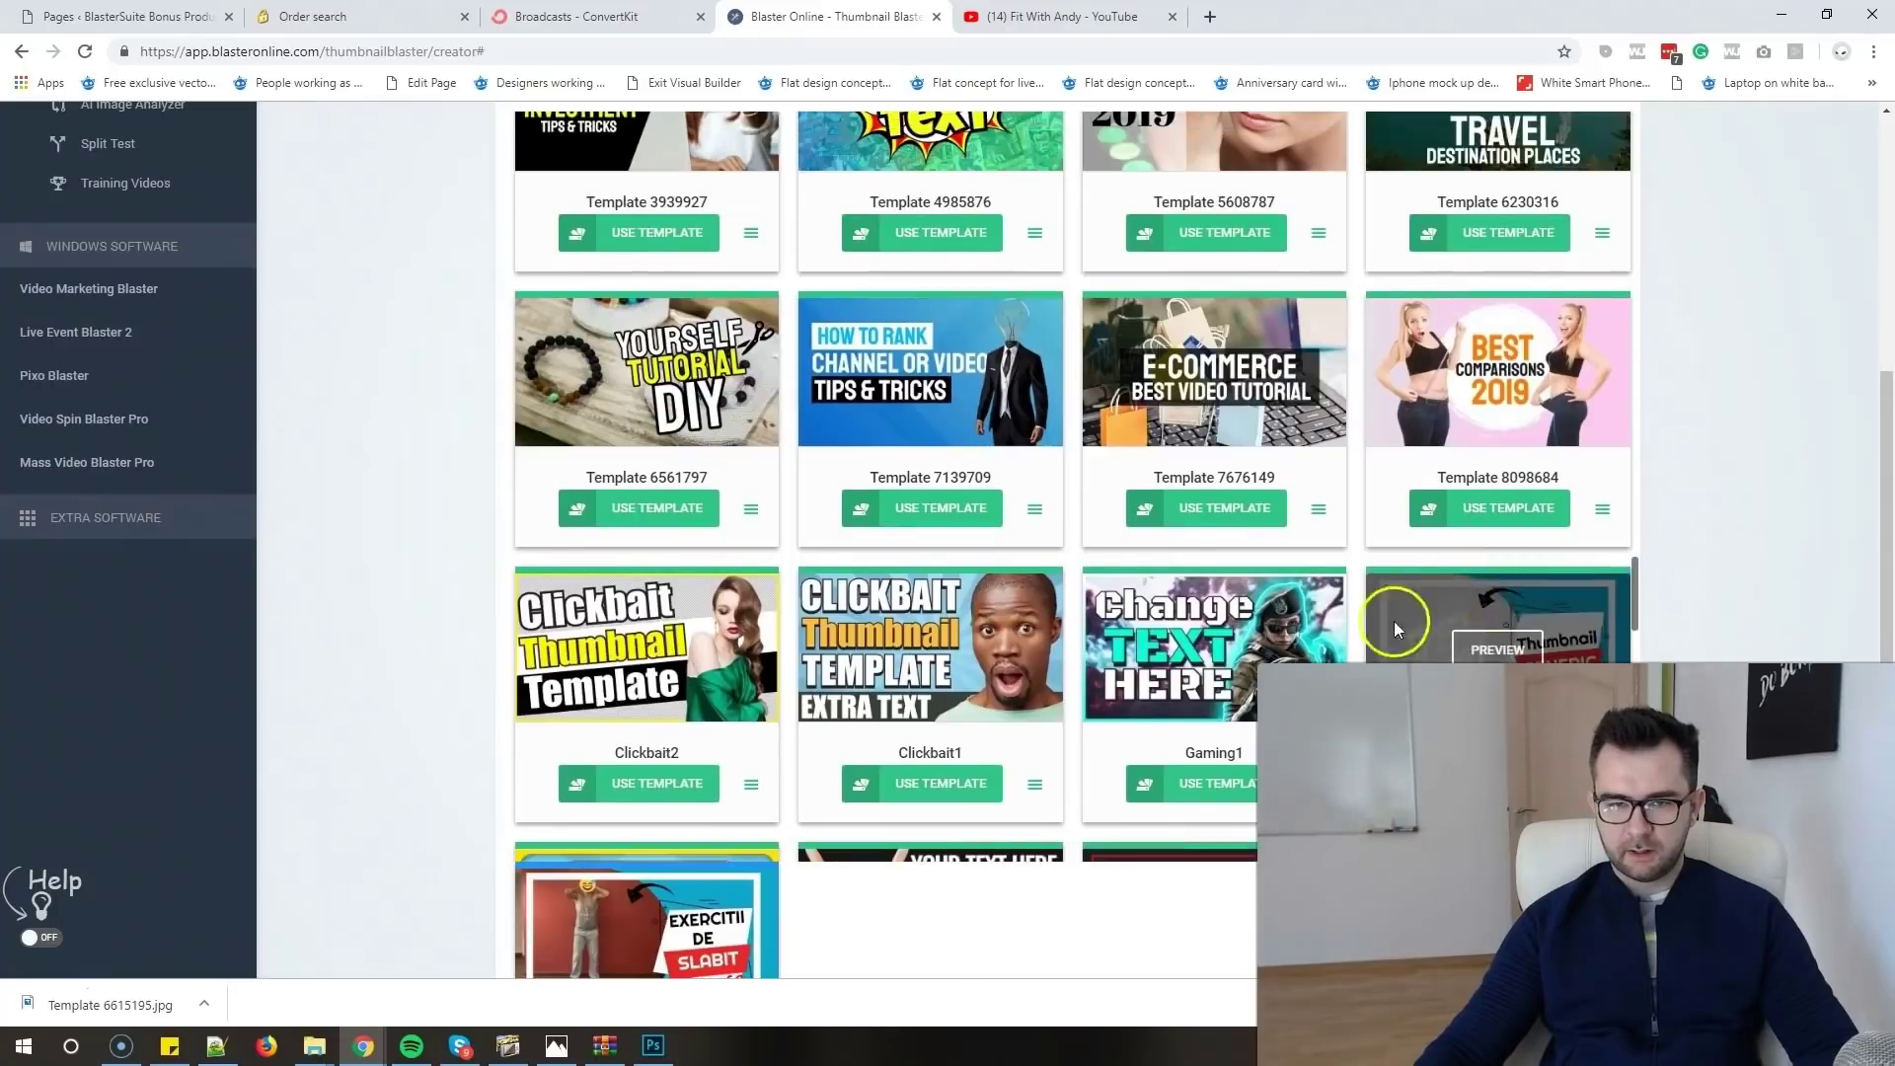
{"action": "scroll", "coordinate": [1242, 550], "scroll_direction": "up", "scroll_amount": 10}
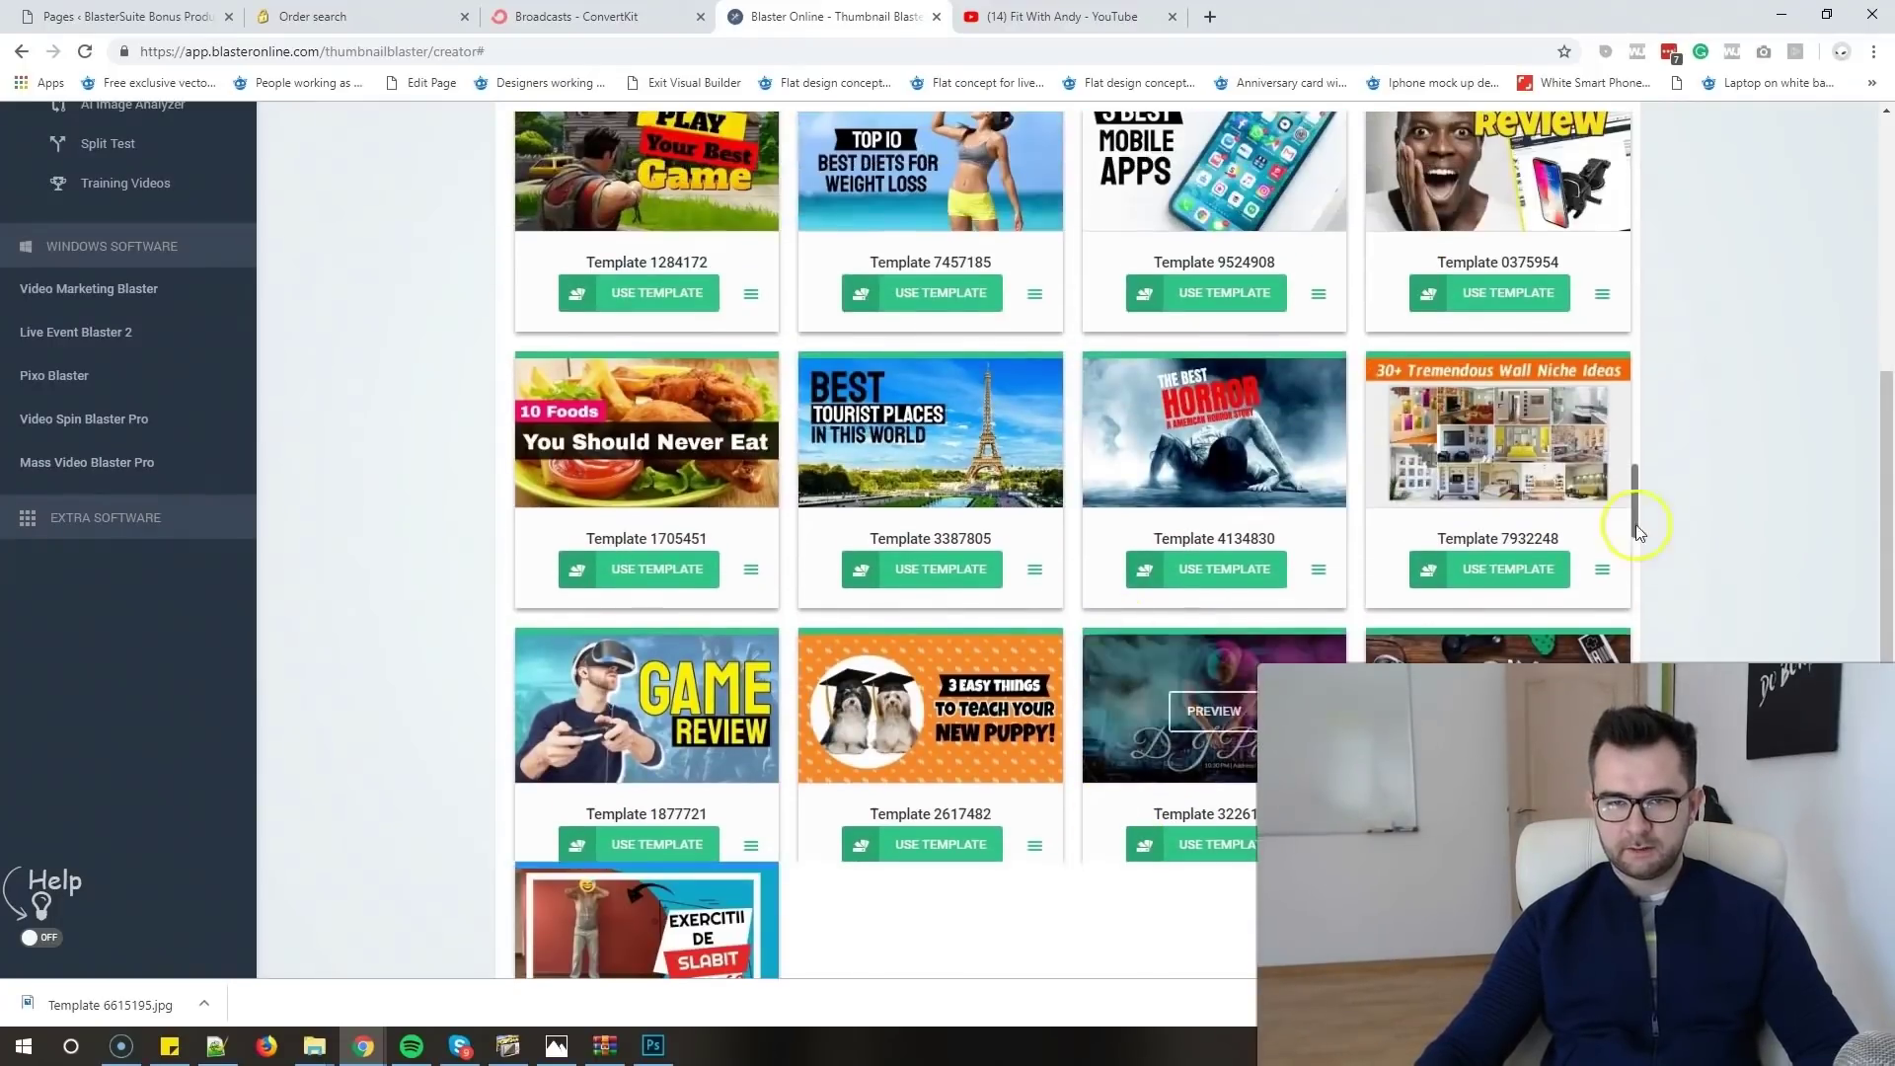
{"action": "scroll", "coordinate": [1571, 454], "scroll_direction": "up", "scroll_amount": 8}
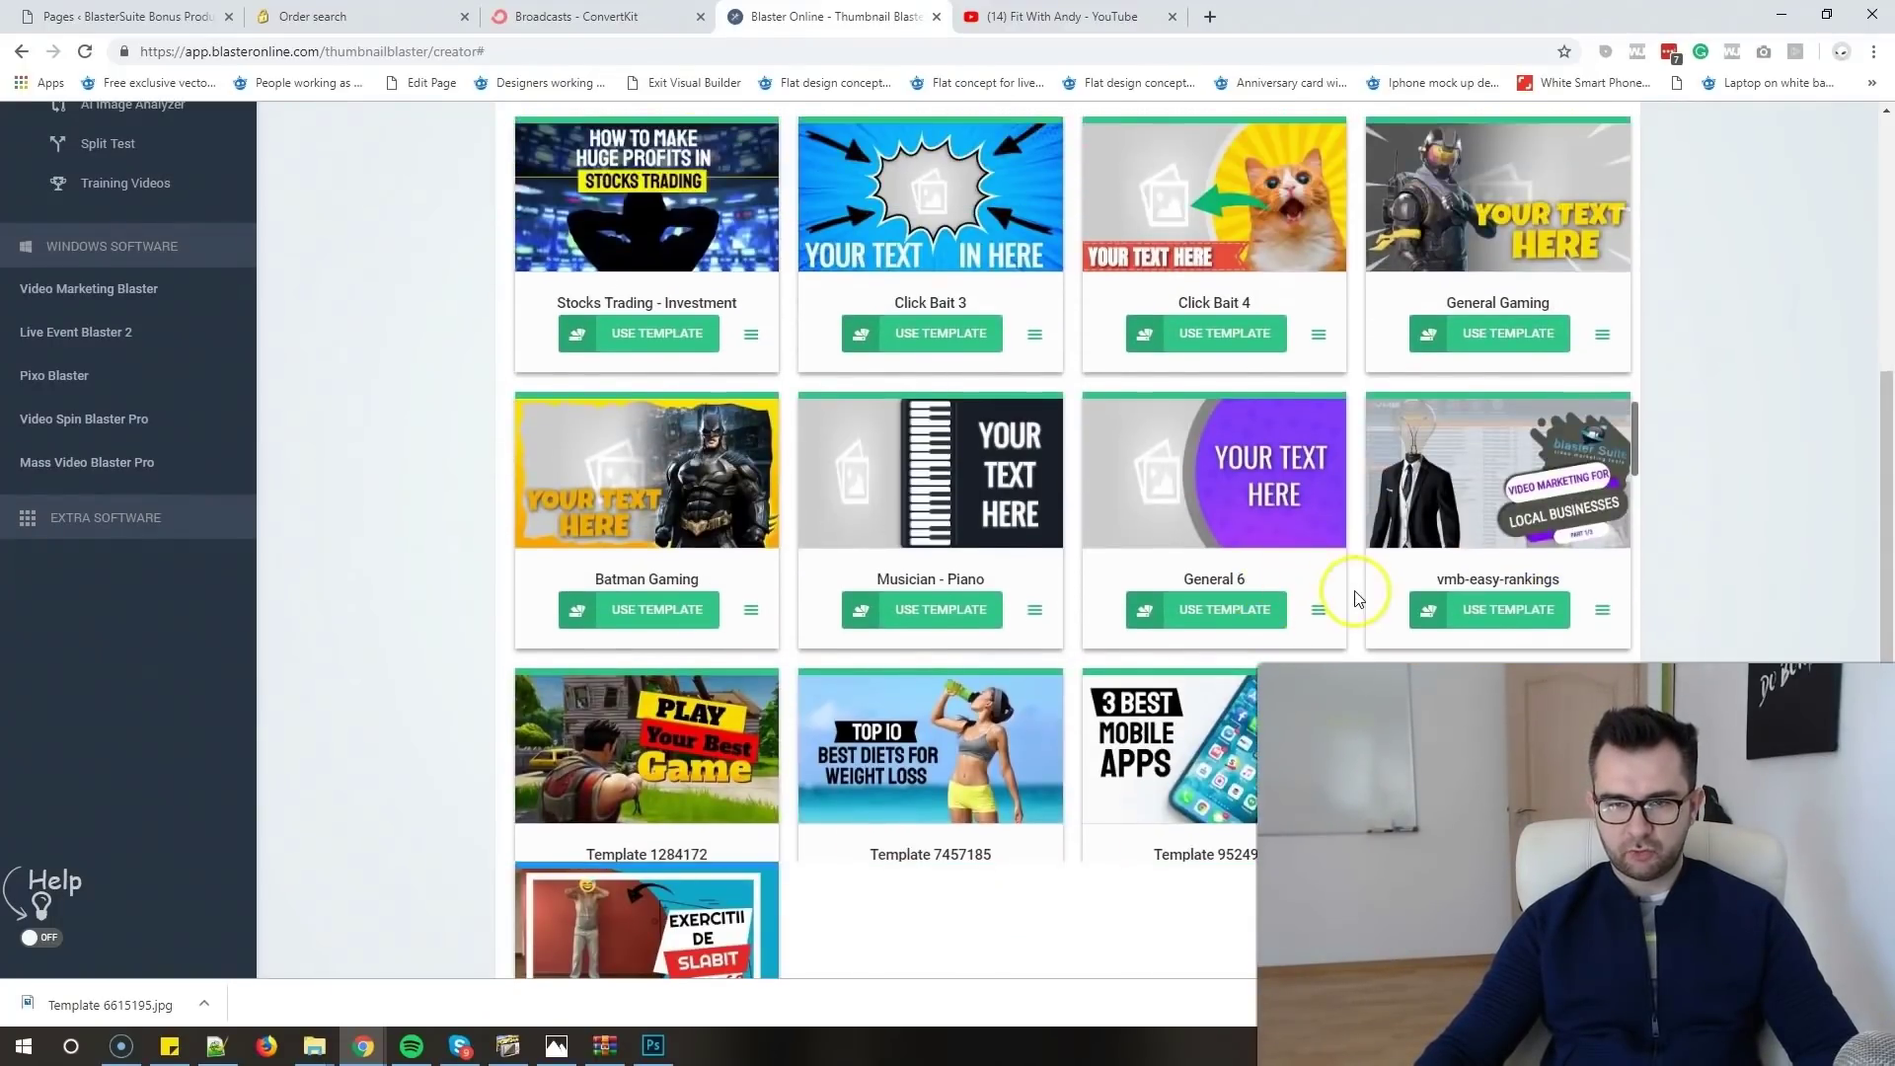
{"action": "scroll", "coordinate": [1358, 556], "scroll_direction": "up", "scroll_amount": 4}
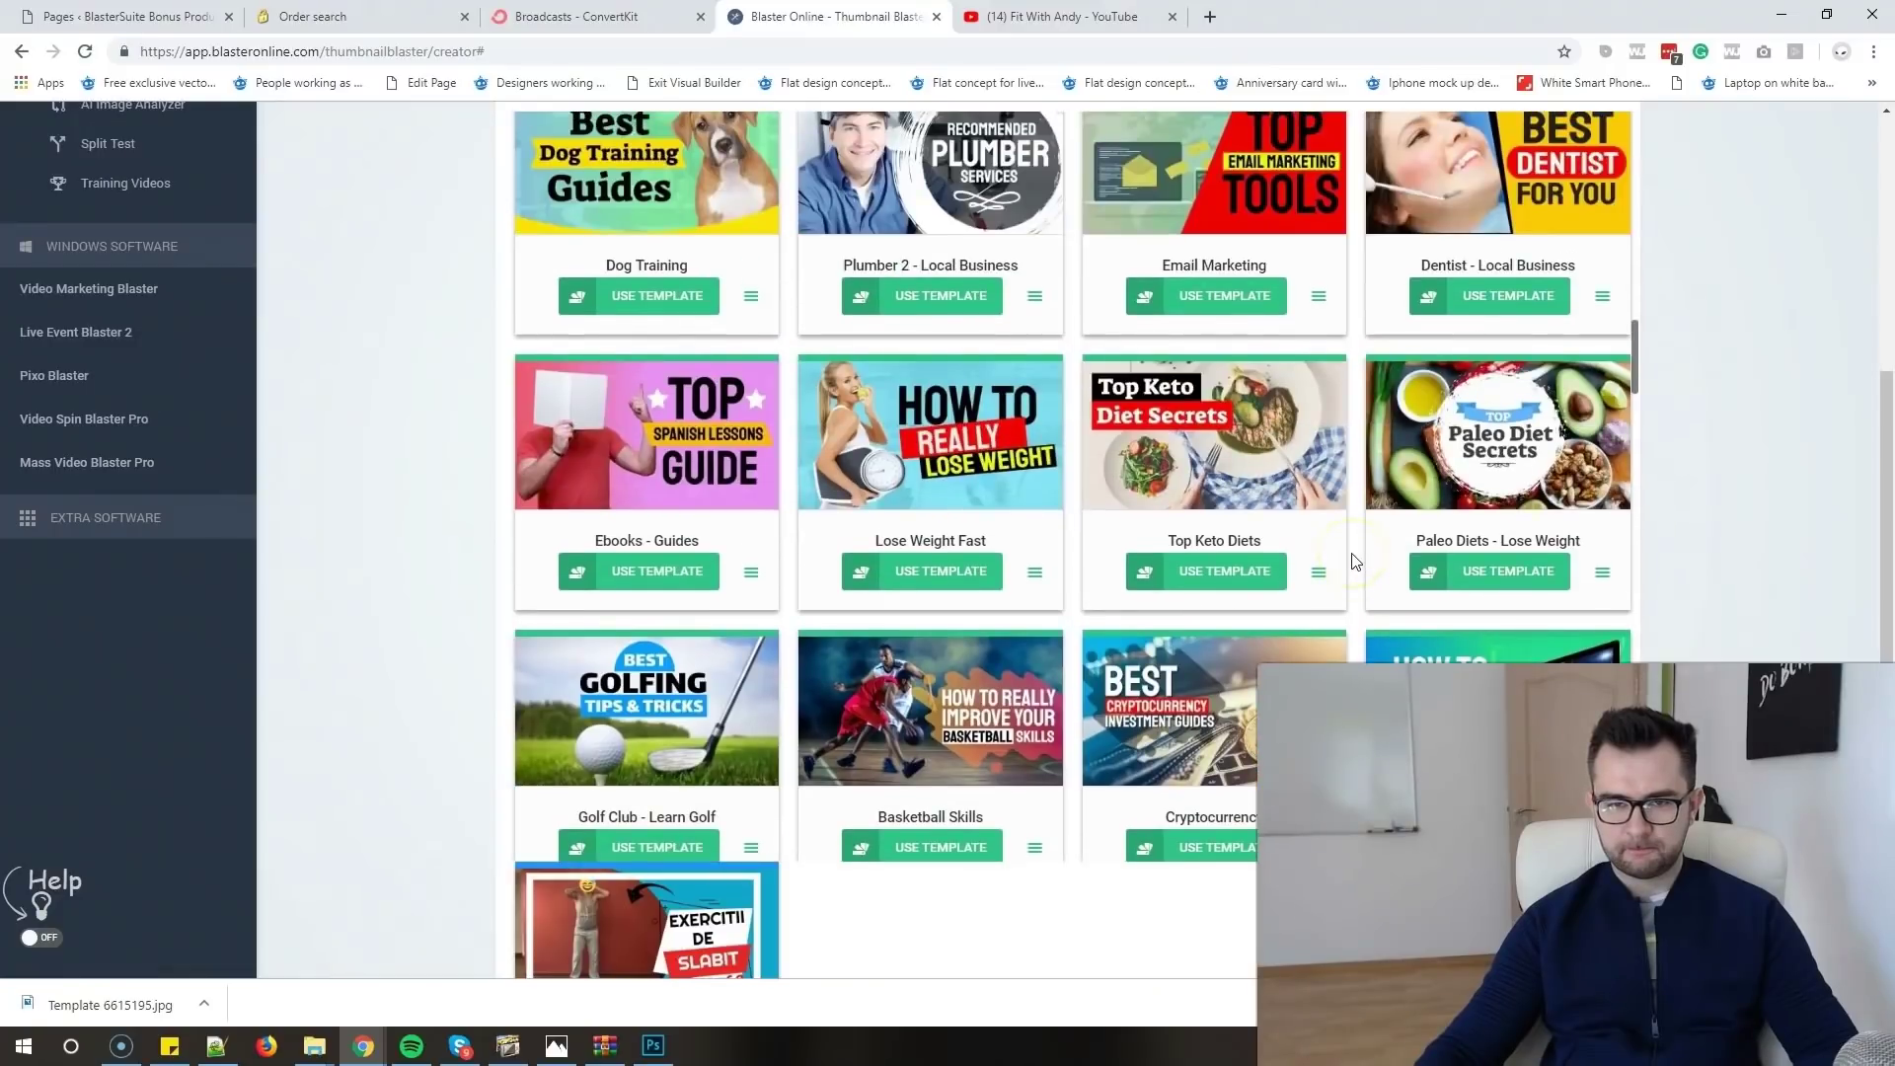
{"action": "scroll", "coordinate": [1357, 562], "scroll_direction": "up", "scroll_amount": 1}
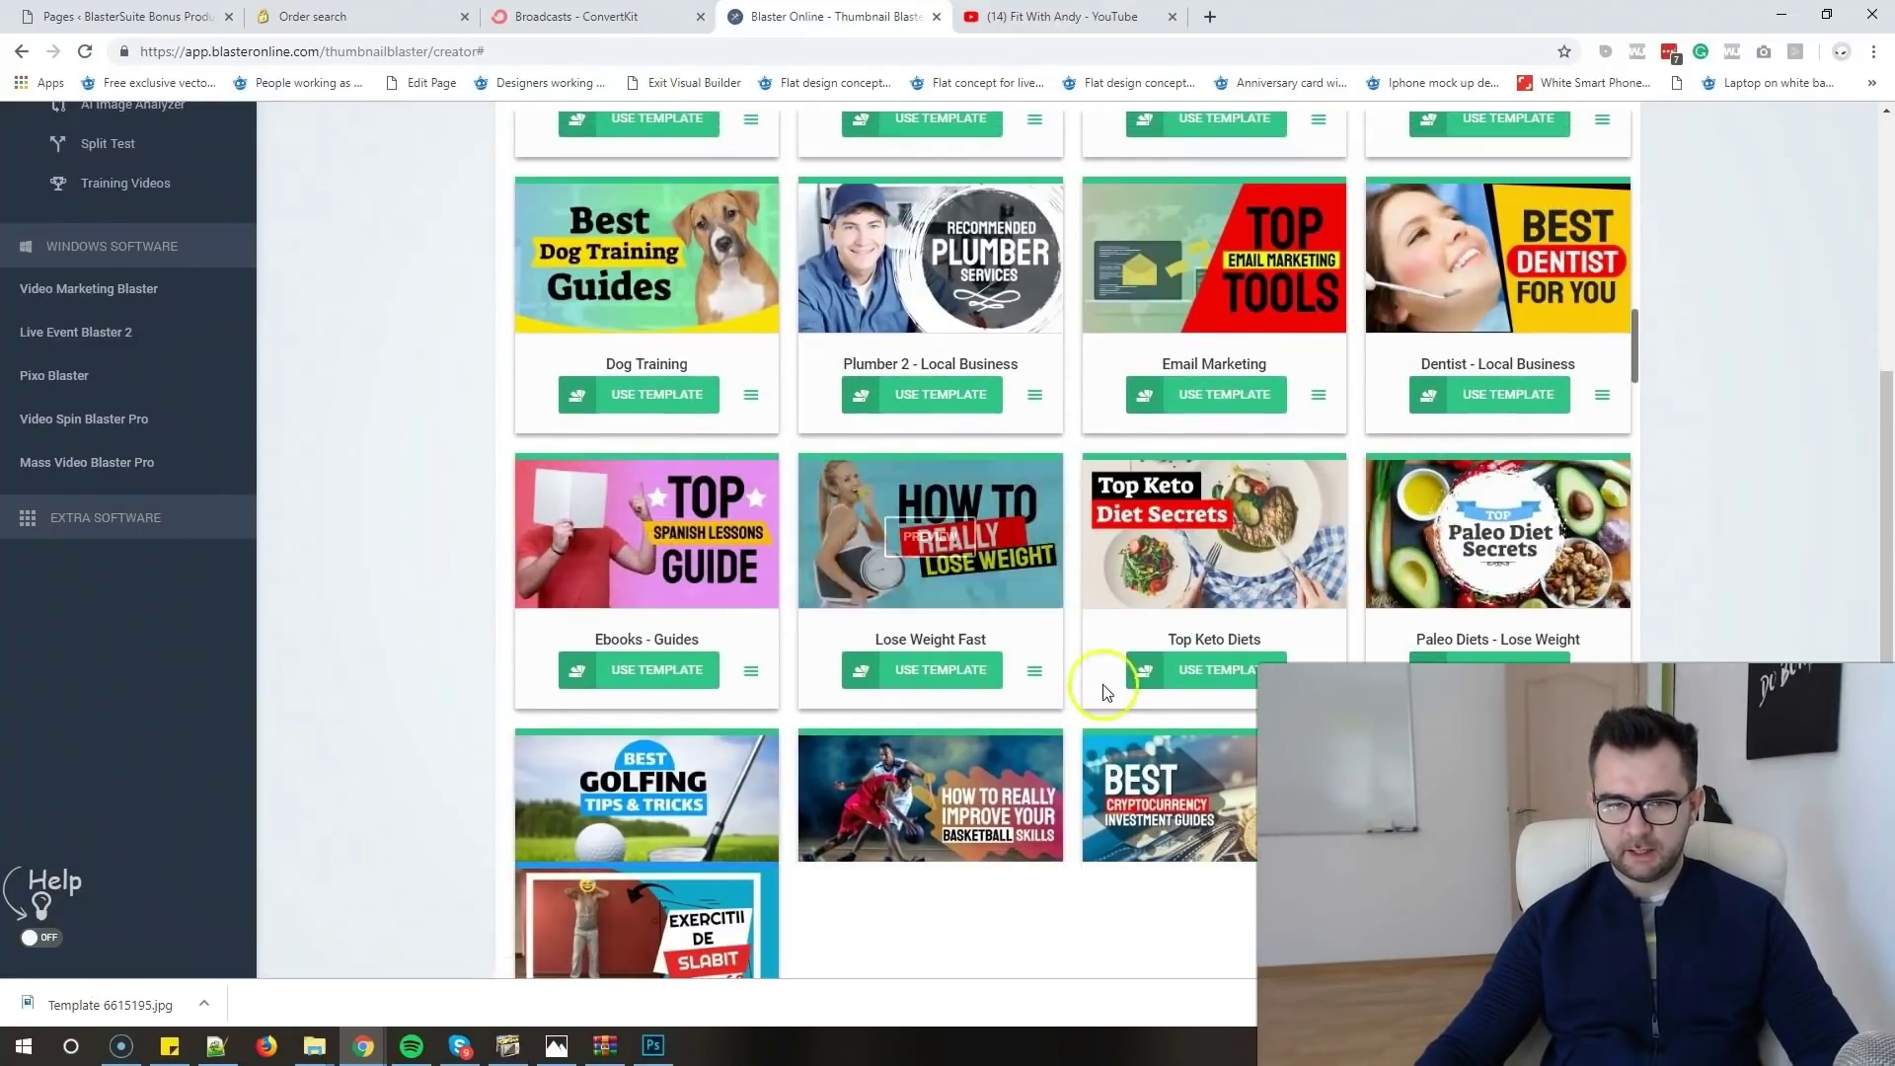
{"action": "left_click", "coordinate": [954, 679]}
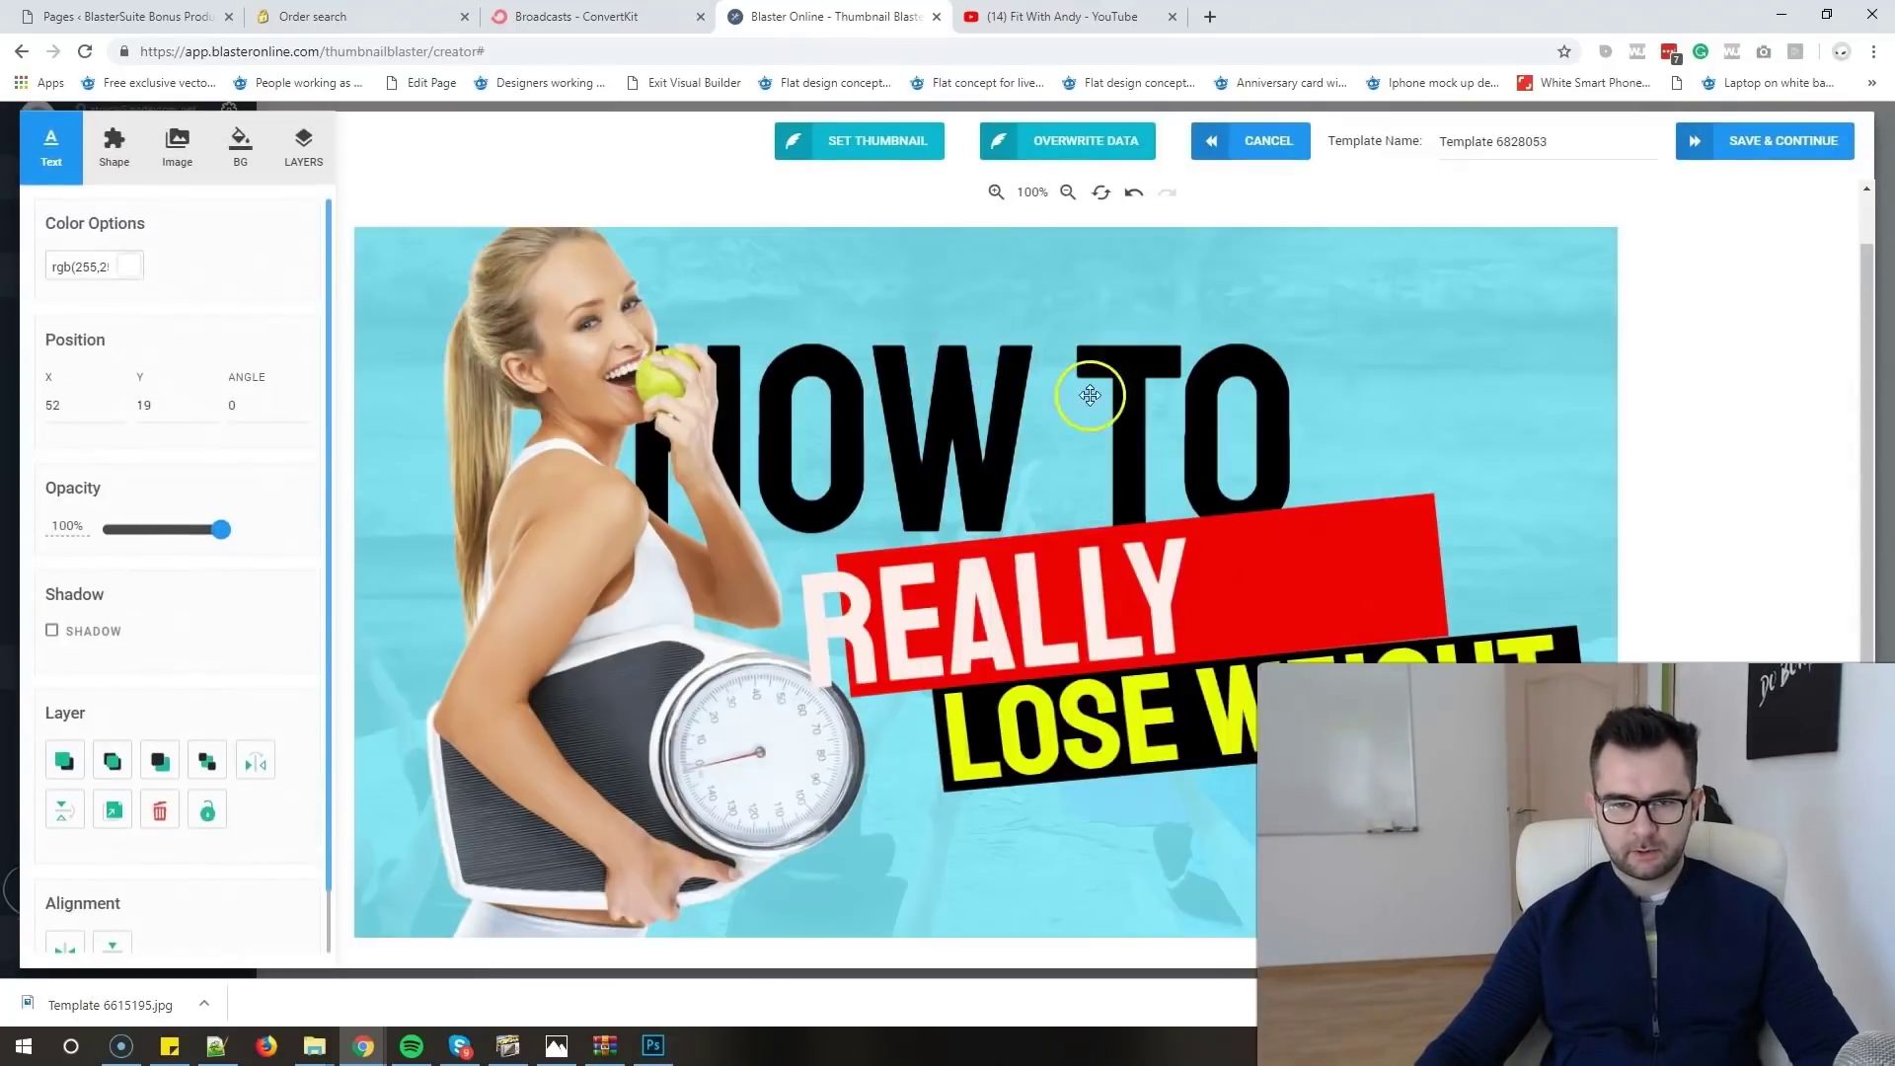
- Retype HOW TO as EXERCITII, REALLY as DE SLABIT, and LOSE WEIGHT as ACASA
{"action": "left_click", "coordinate": [1090, 395]}
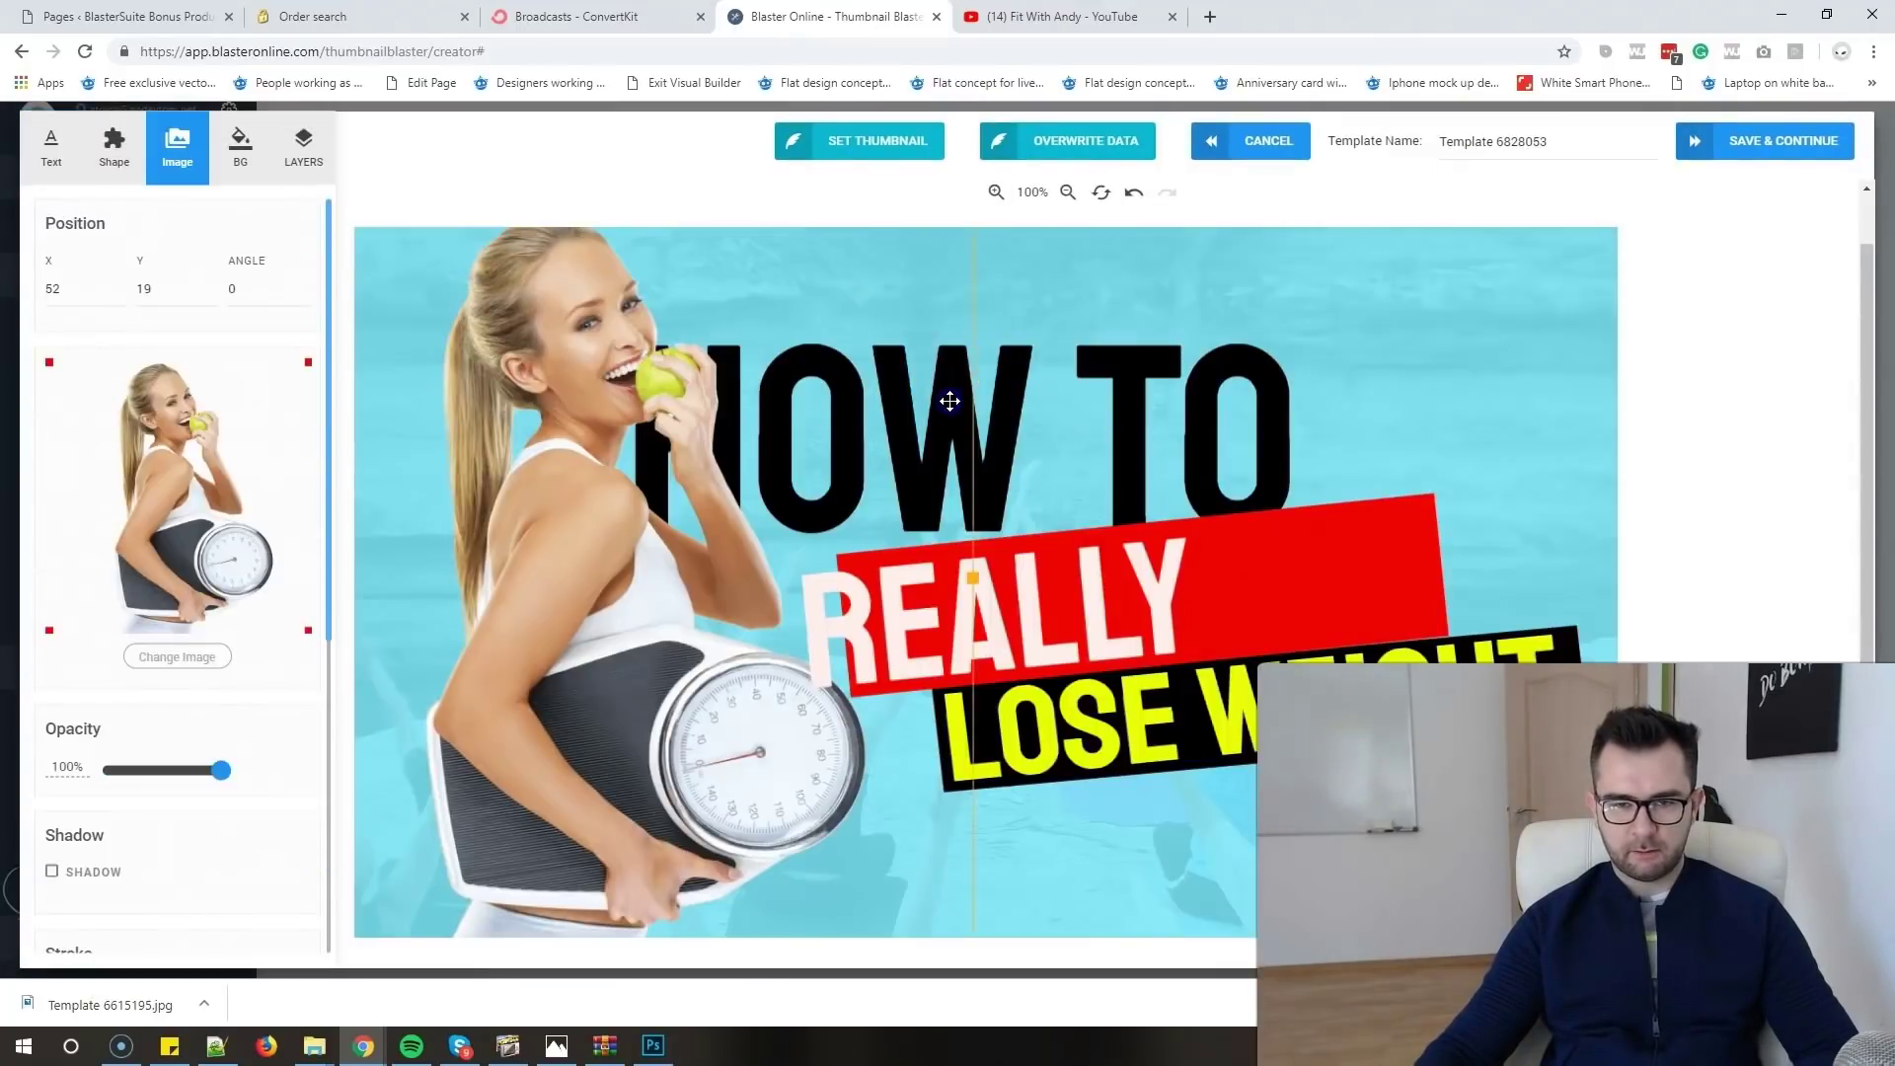
{"action": "left_click", "coordinate": [1212, 355]}
{"action": "double_click", "coordinate": [1242, 378]}
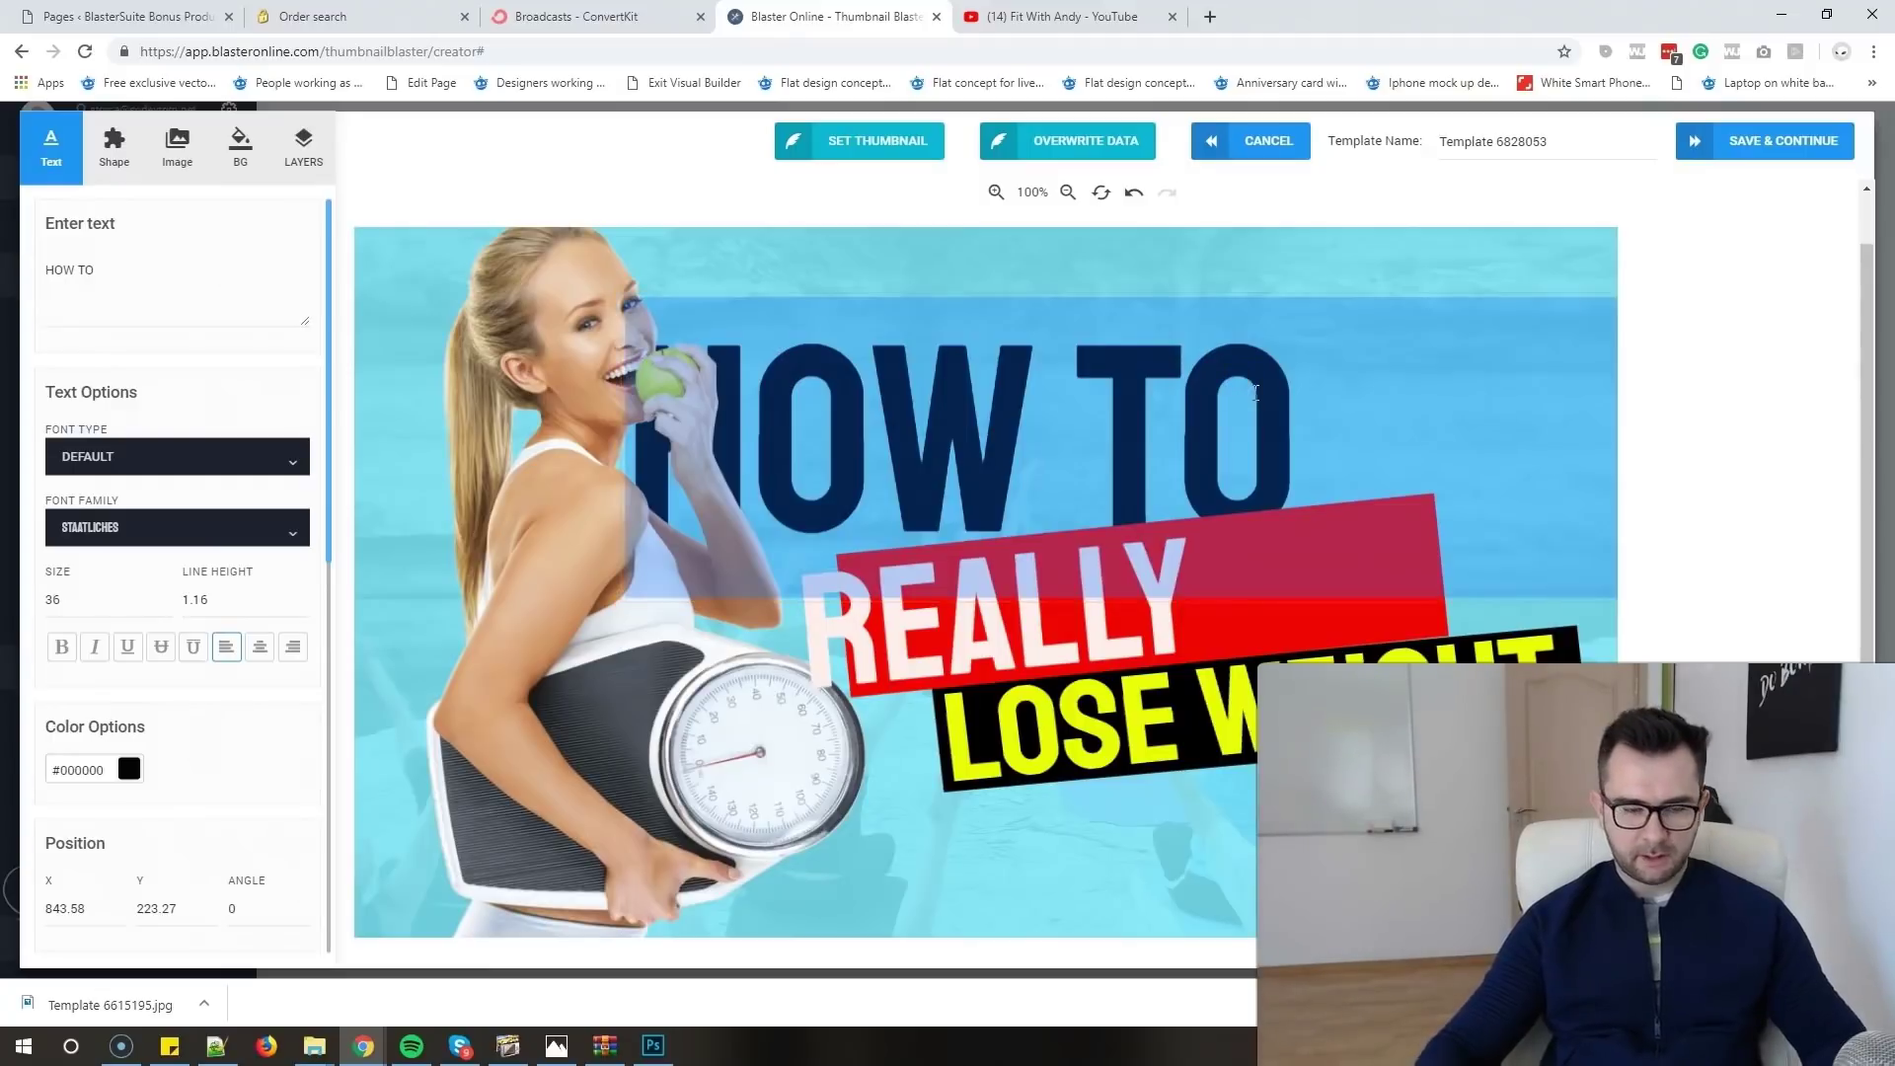
{"action": "type", "text": "EXERCI"}
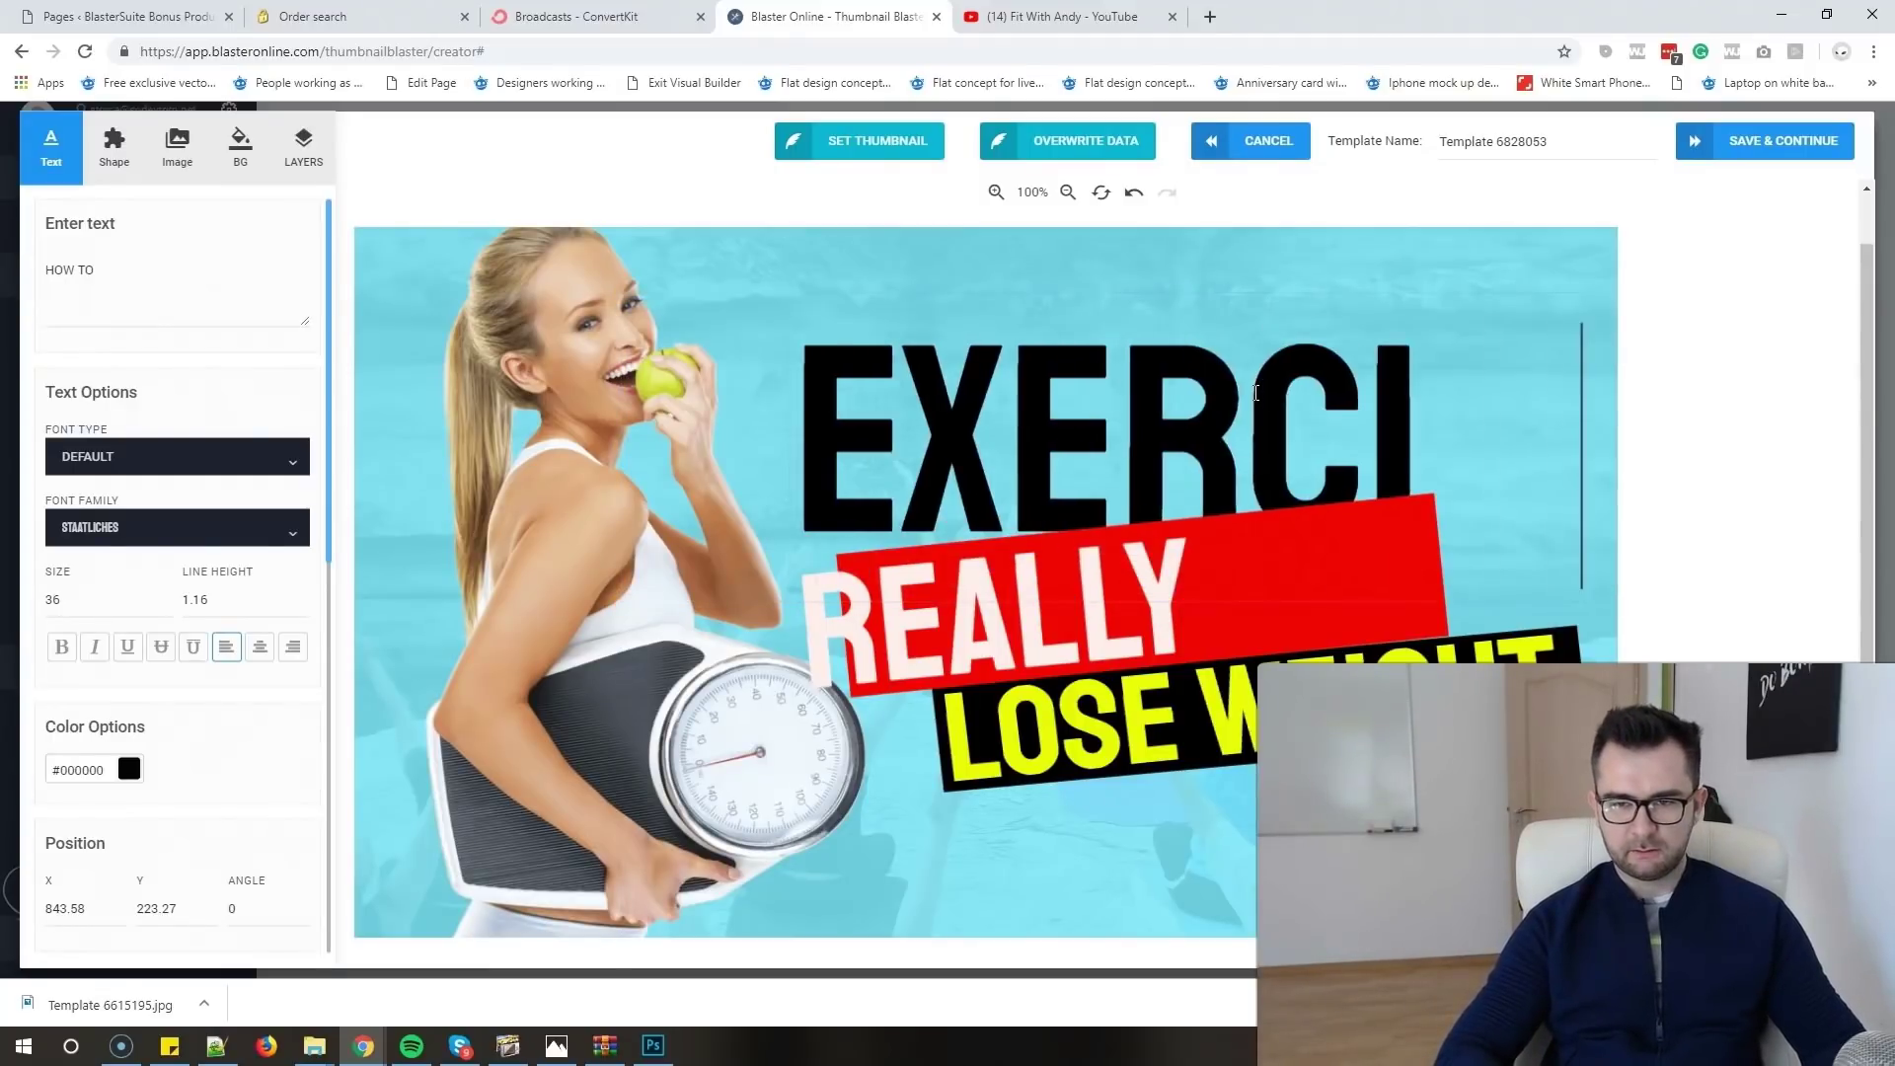
{"action": "type", "text": "TII"}
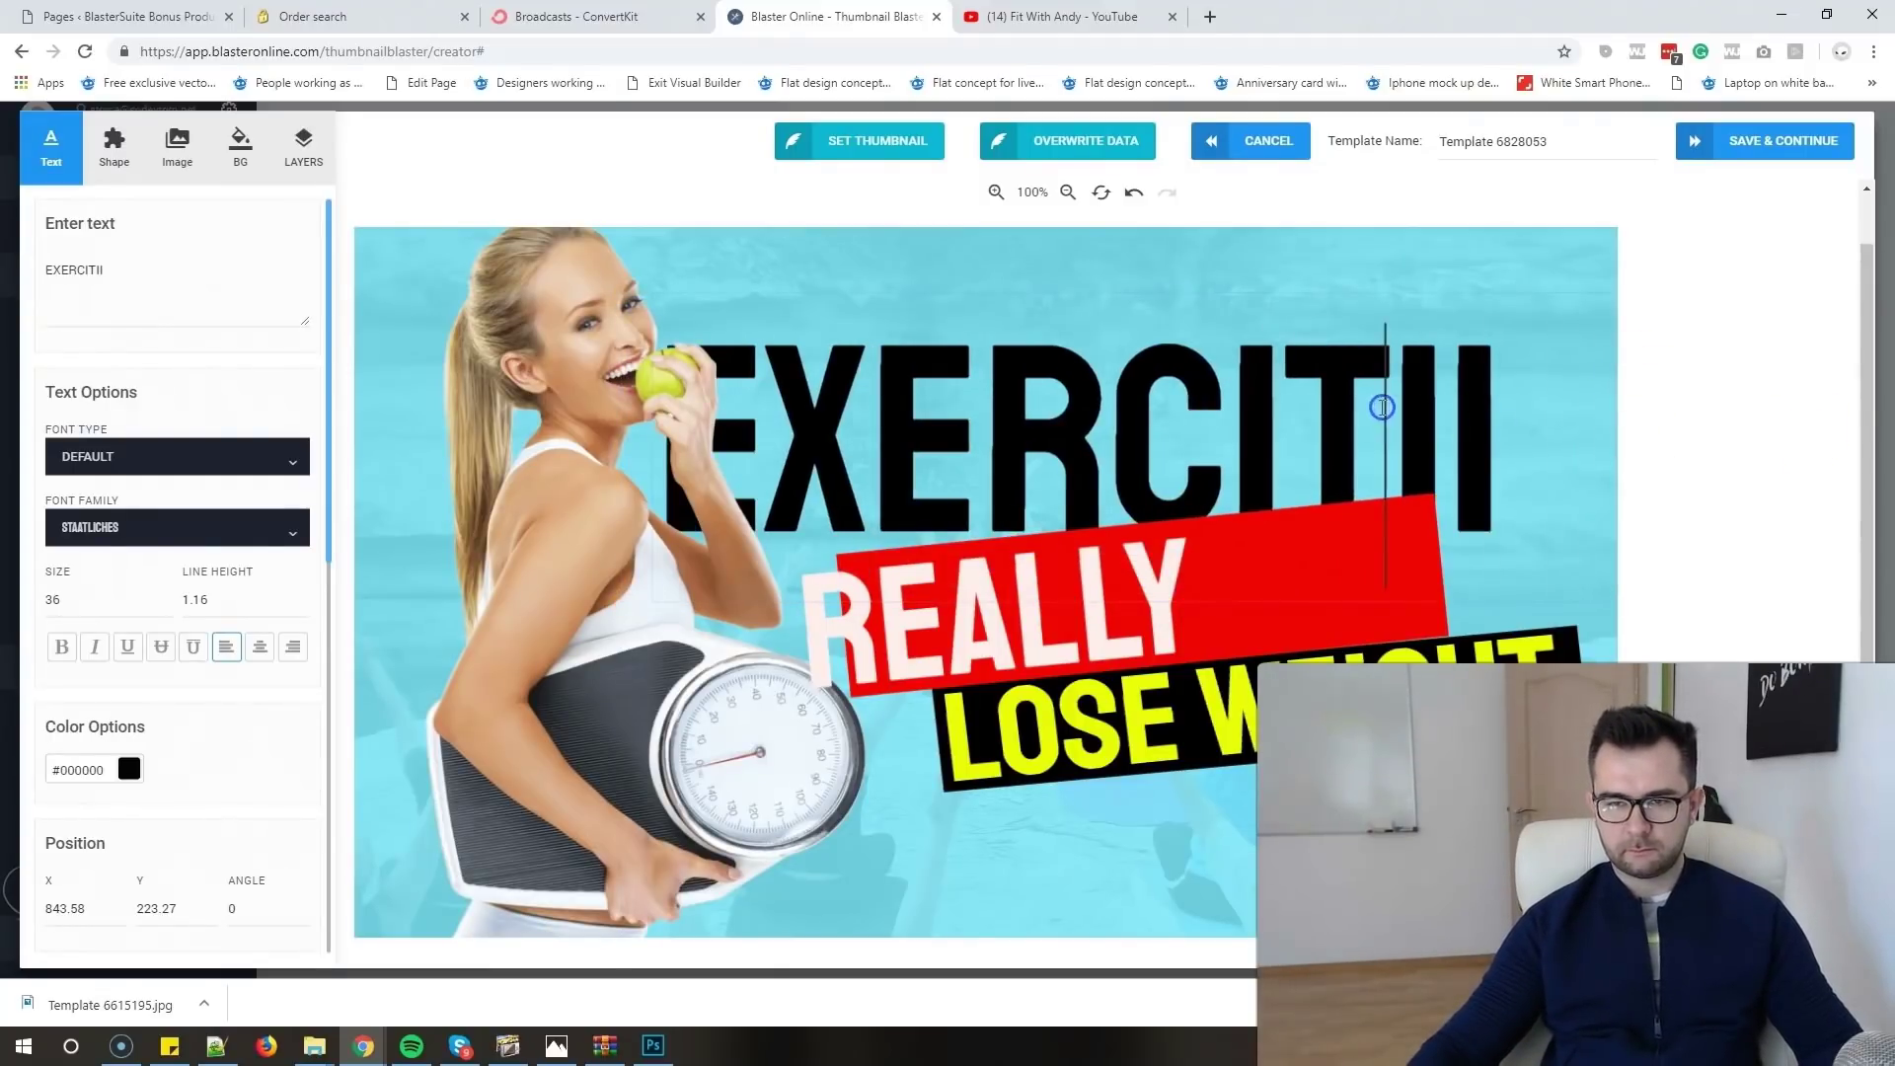
{"action": "left_click", "coordinate": [1057, 584]}
{"action": "double_click", "coordinate": [1058, 584]}
{"action": "type", "text": "D"}
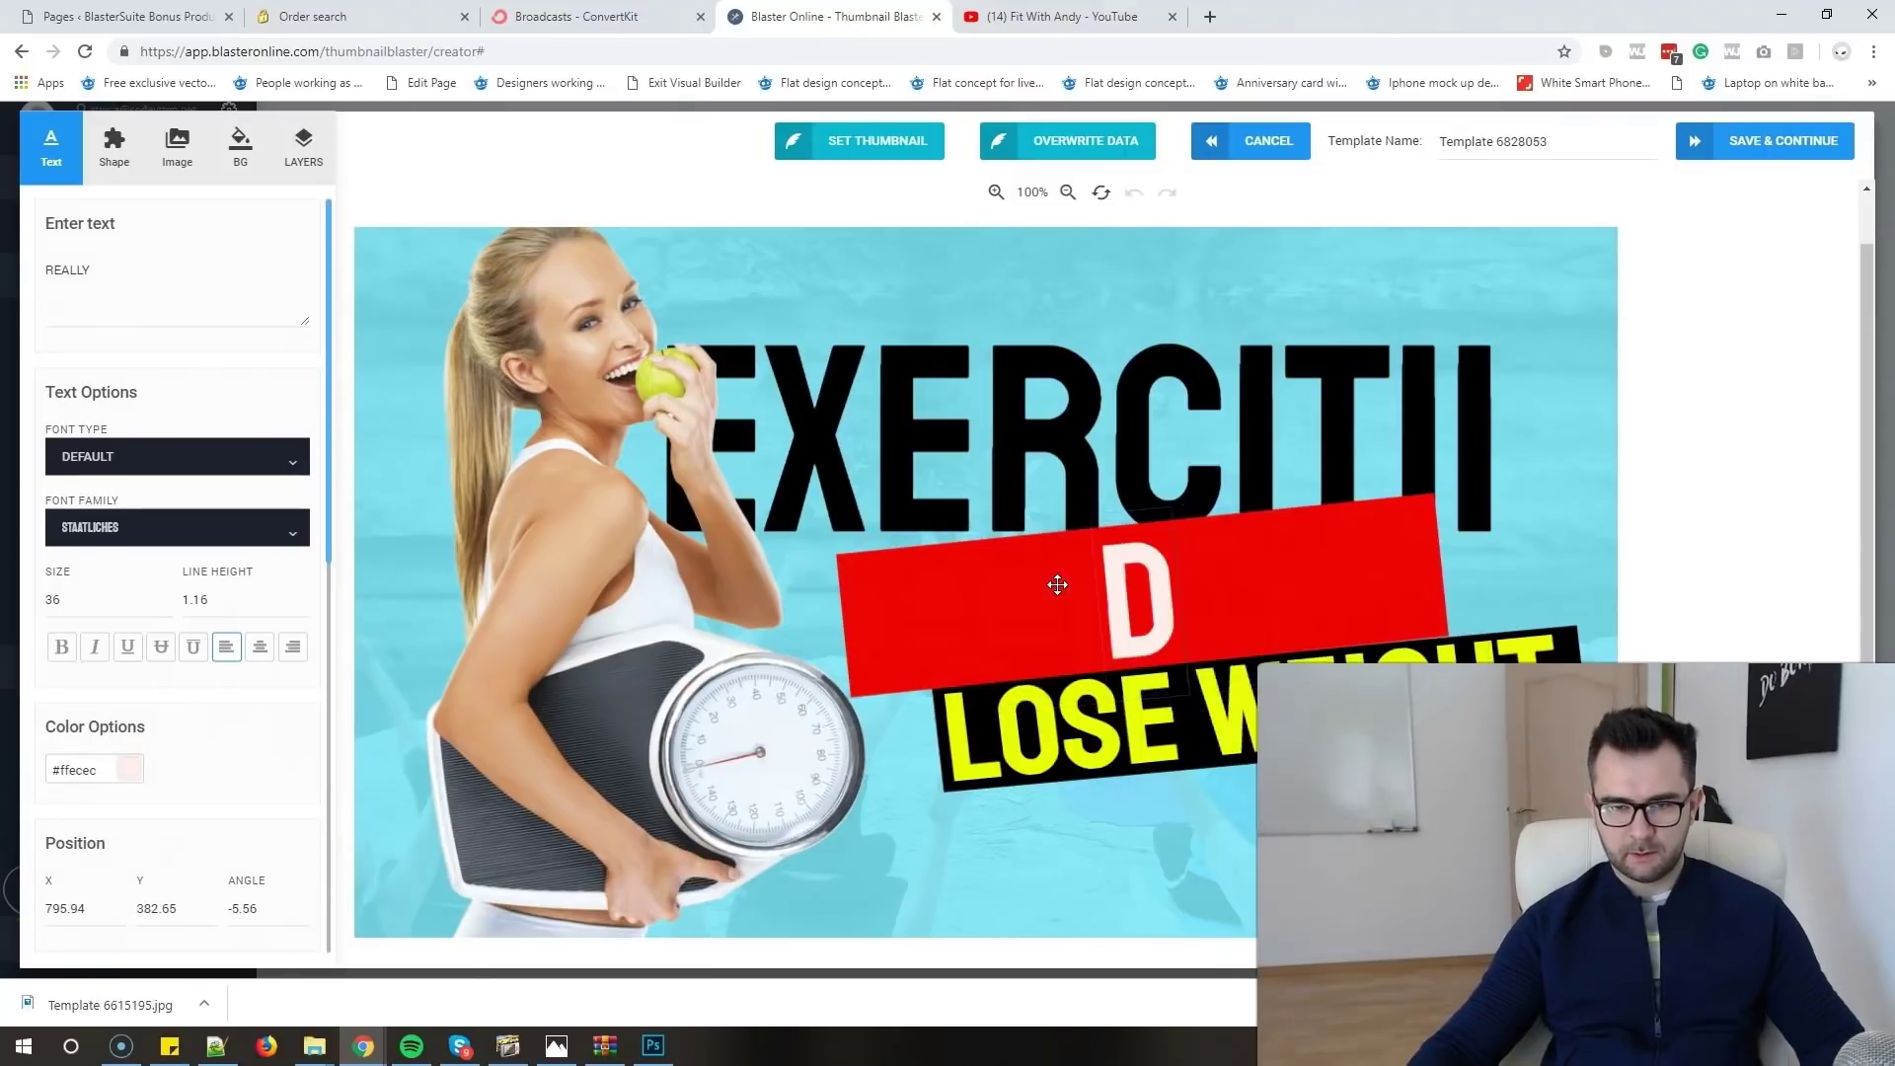
{"action": "type", "text": "ESLABIT"}
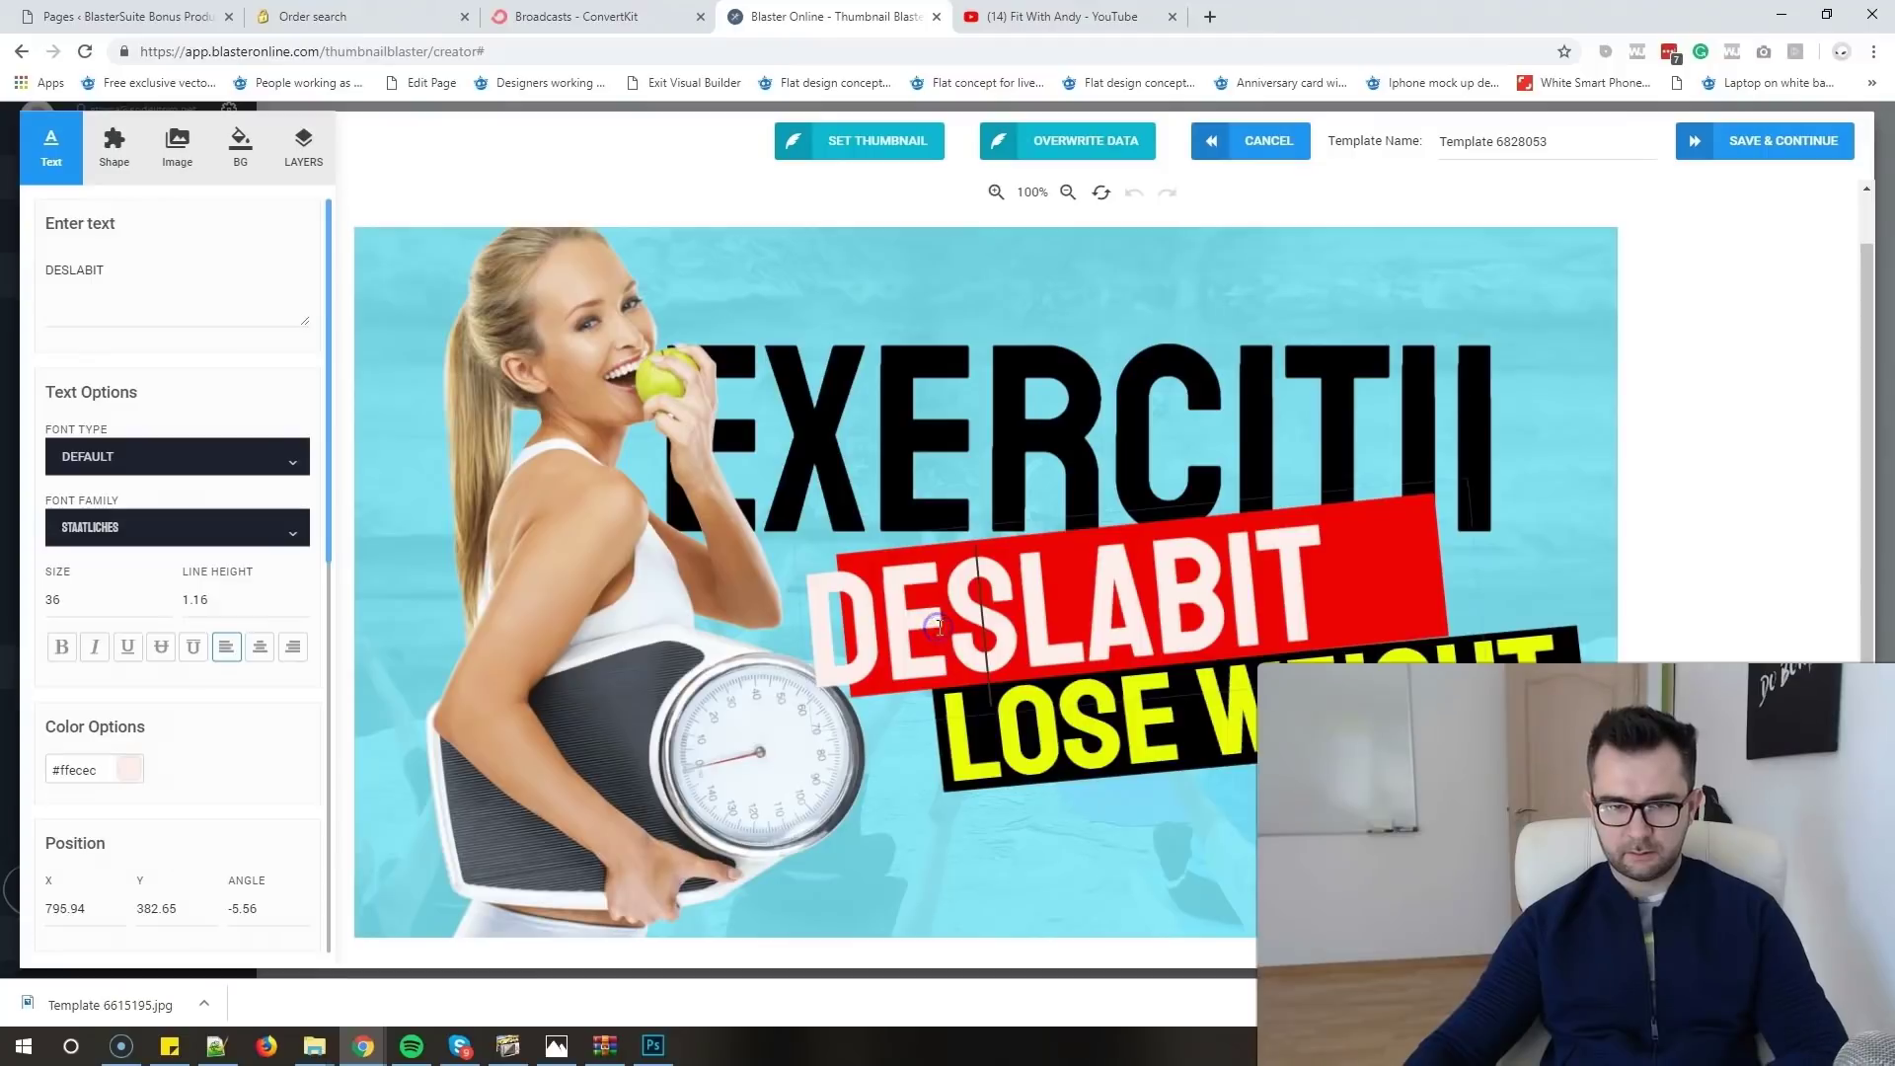
{"action": "left_click", "coordinate": [1160, 721]}
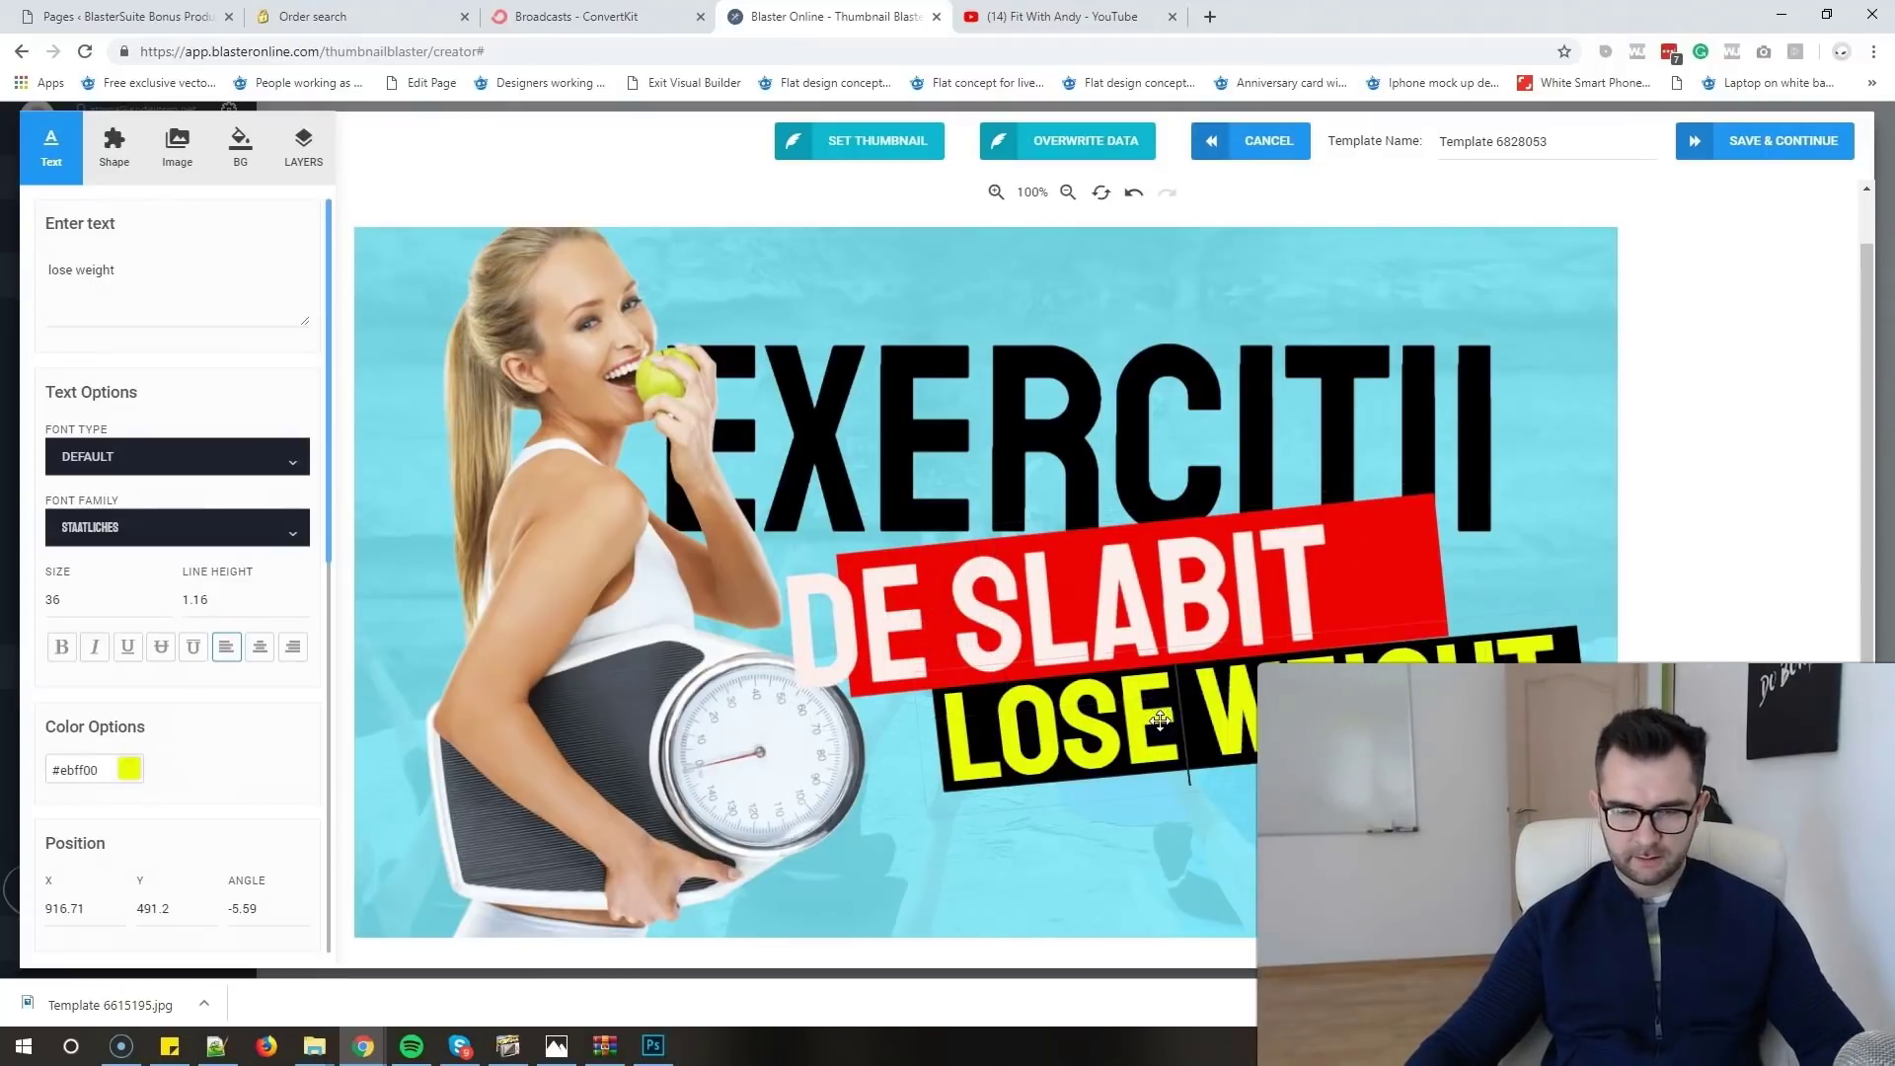
{"action": "triple_click", "coordinate": [1160, 720]}
{"action": "type", "text": "acasa"}
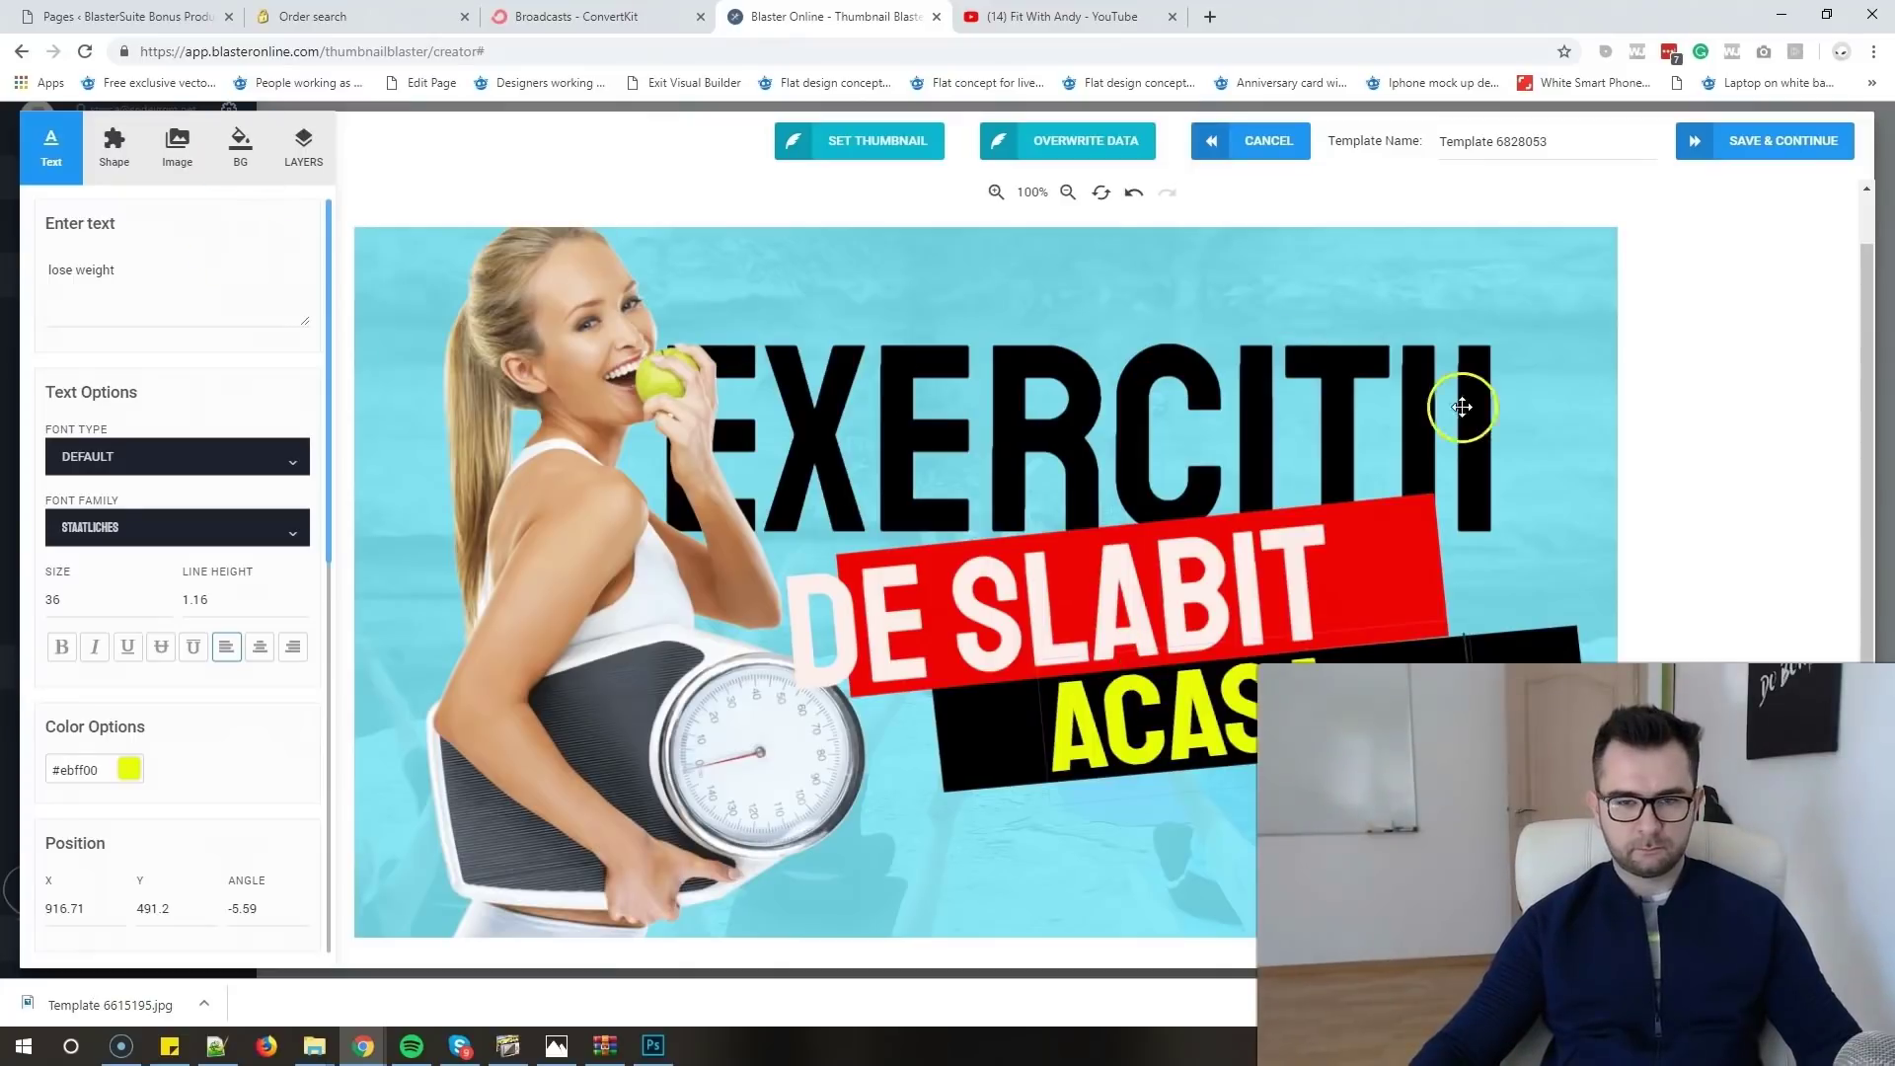
- Shrink the EXERCITII headline, shift the woman photo left, and move EXERCITII up-right
{"action": "left_click", "coordinate": [1496, 477]}
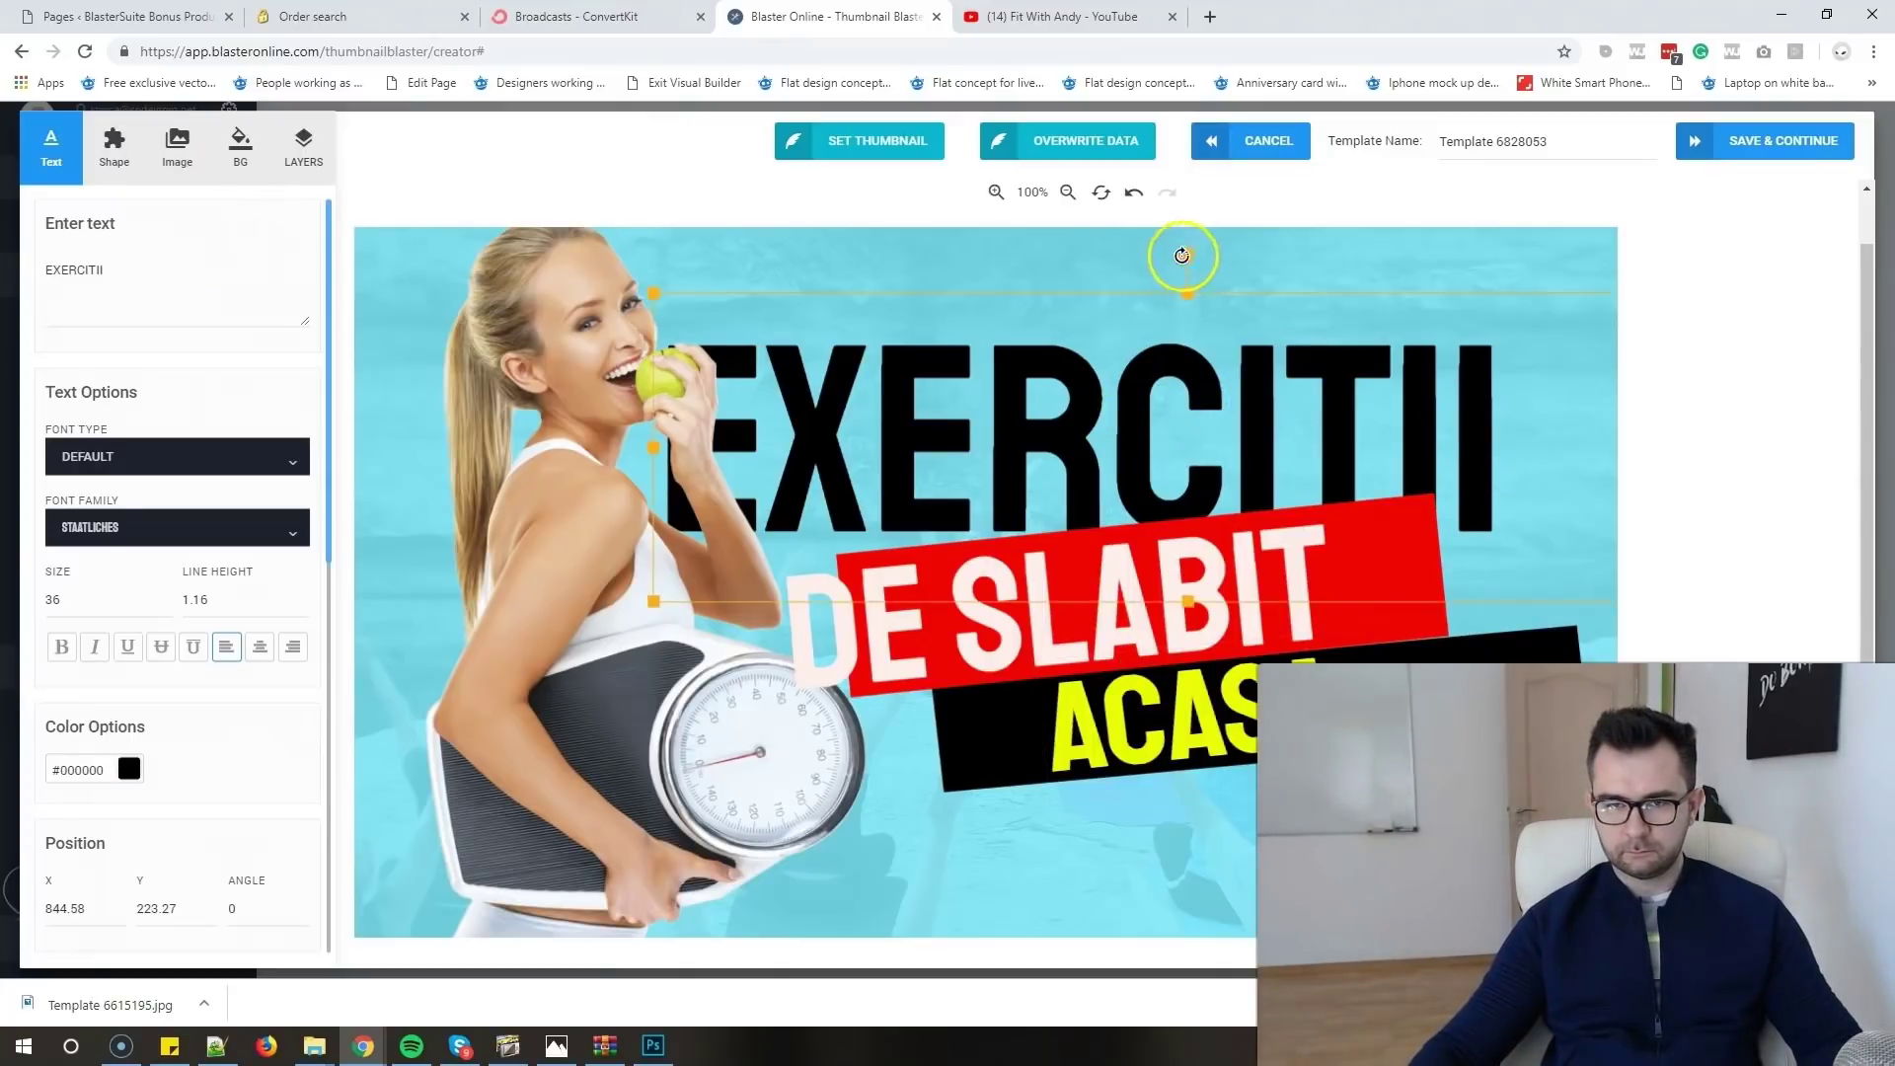
{"action": "left_click_drag", "start_coordinate": [655, 292], "coordinate": [740, 309]}
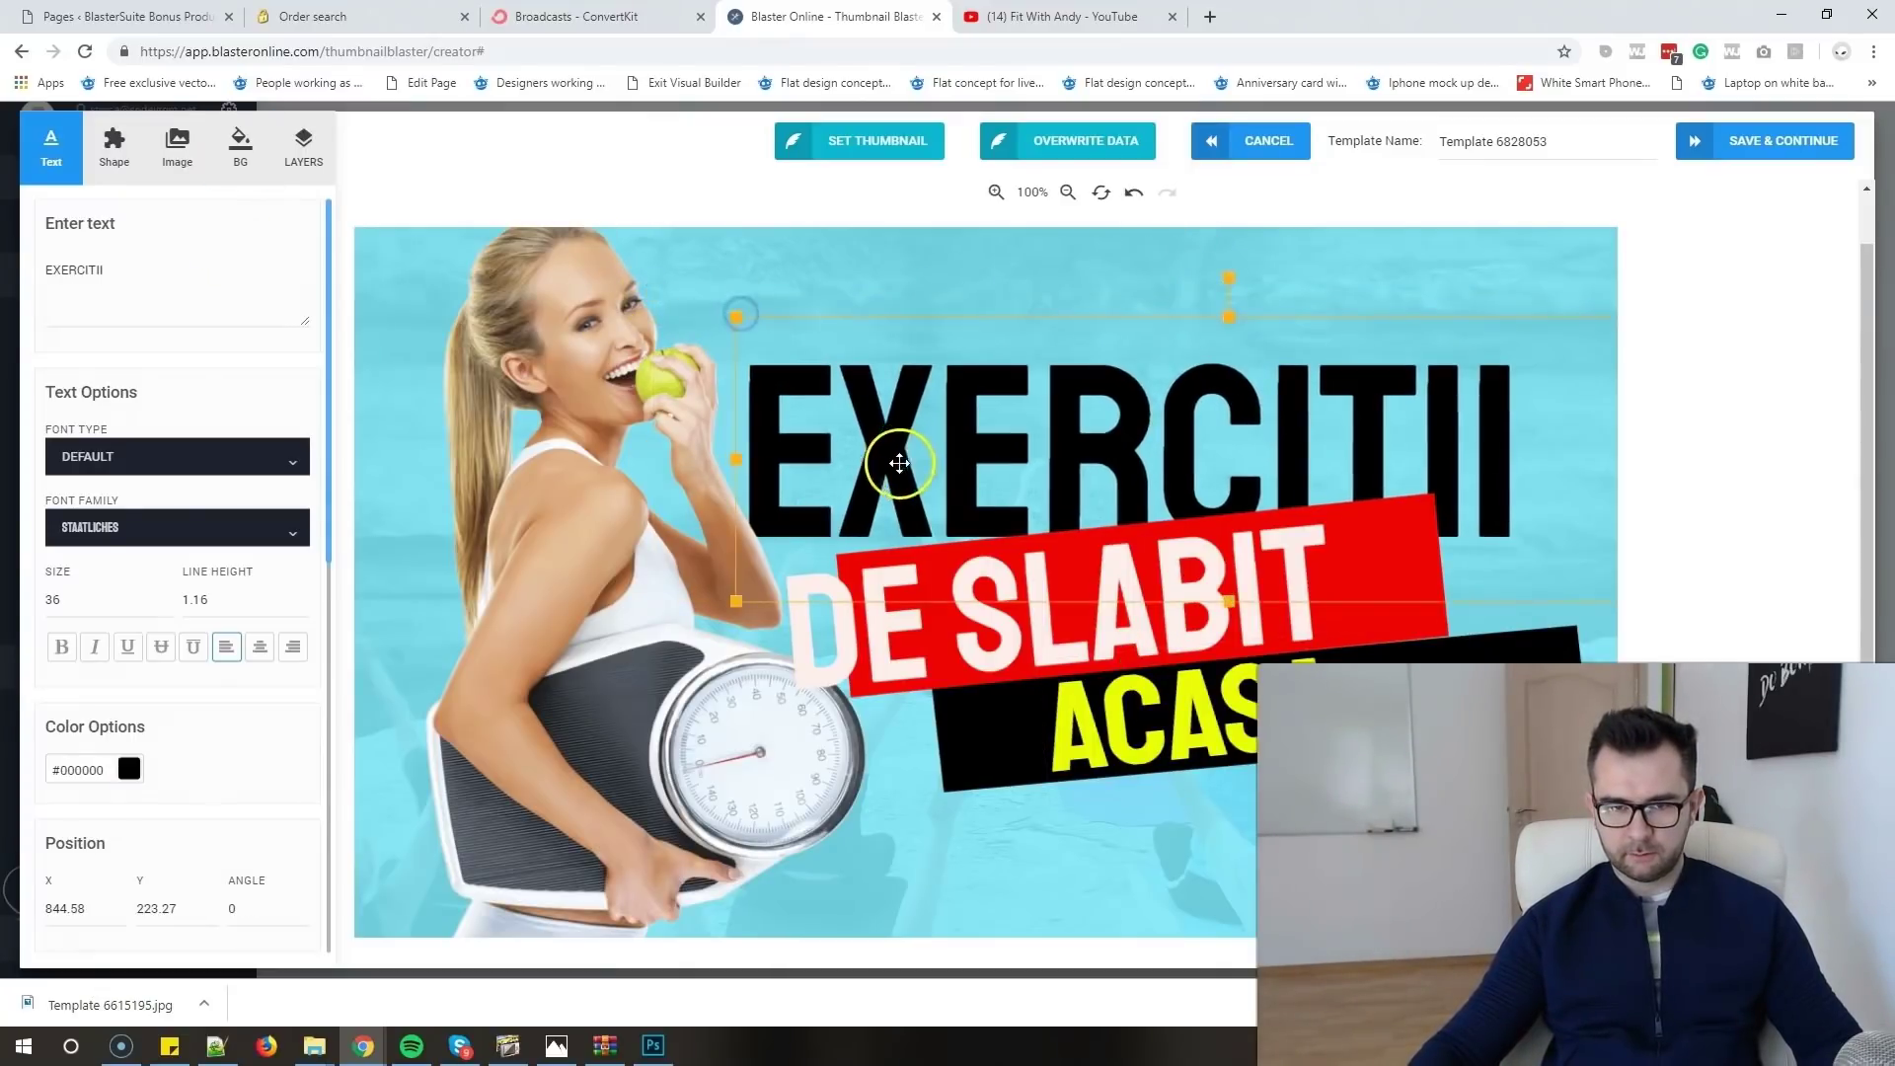
{"action": "left_click_drag", "start_coordinate": [888, 458], "coordinate": [907, 426]}
{"action": "left_click_drag", "start_coordinate": [627, 515], "coordinate": [548, 536]}
{"action": "left_click", "coordinate": [1419, 403]}
{"action": "left_click", "coordinate": [1460, 283]}
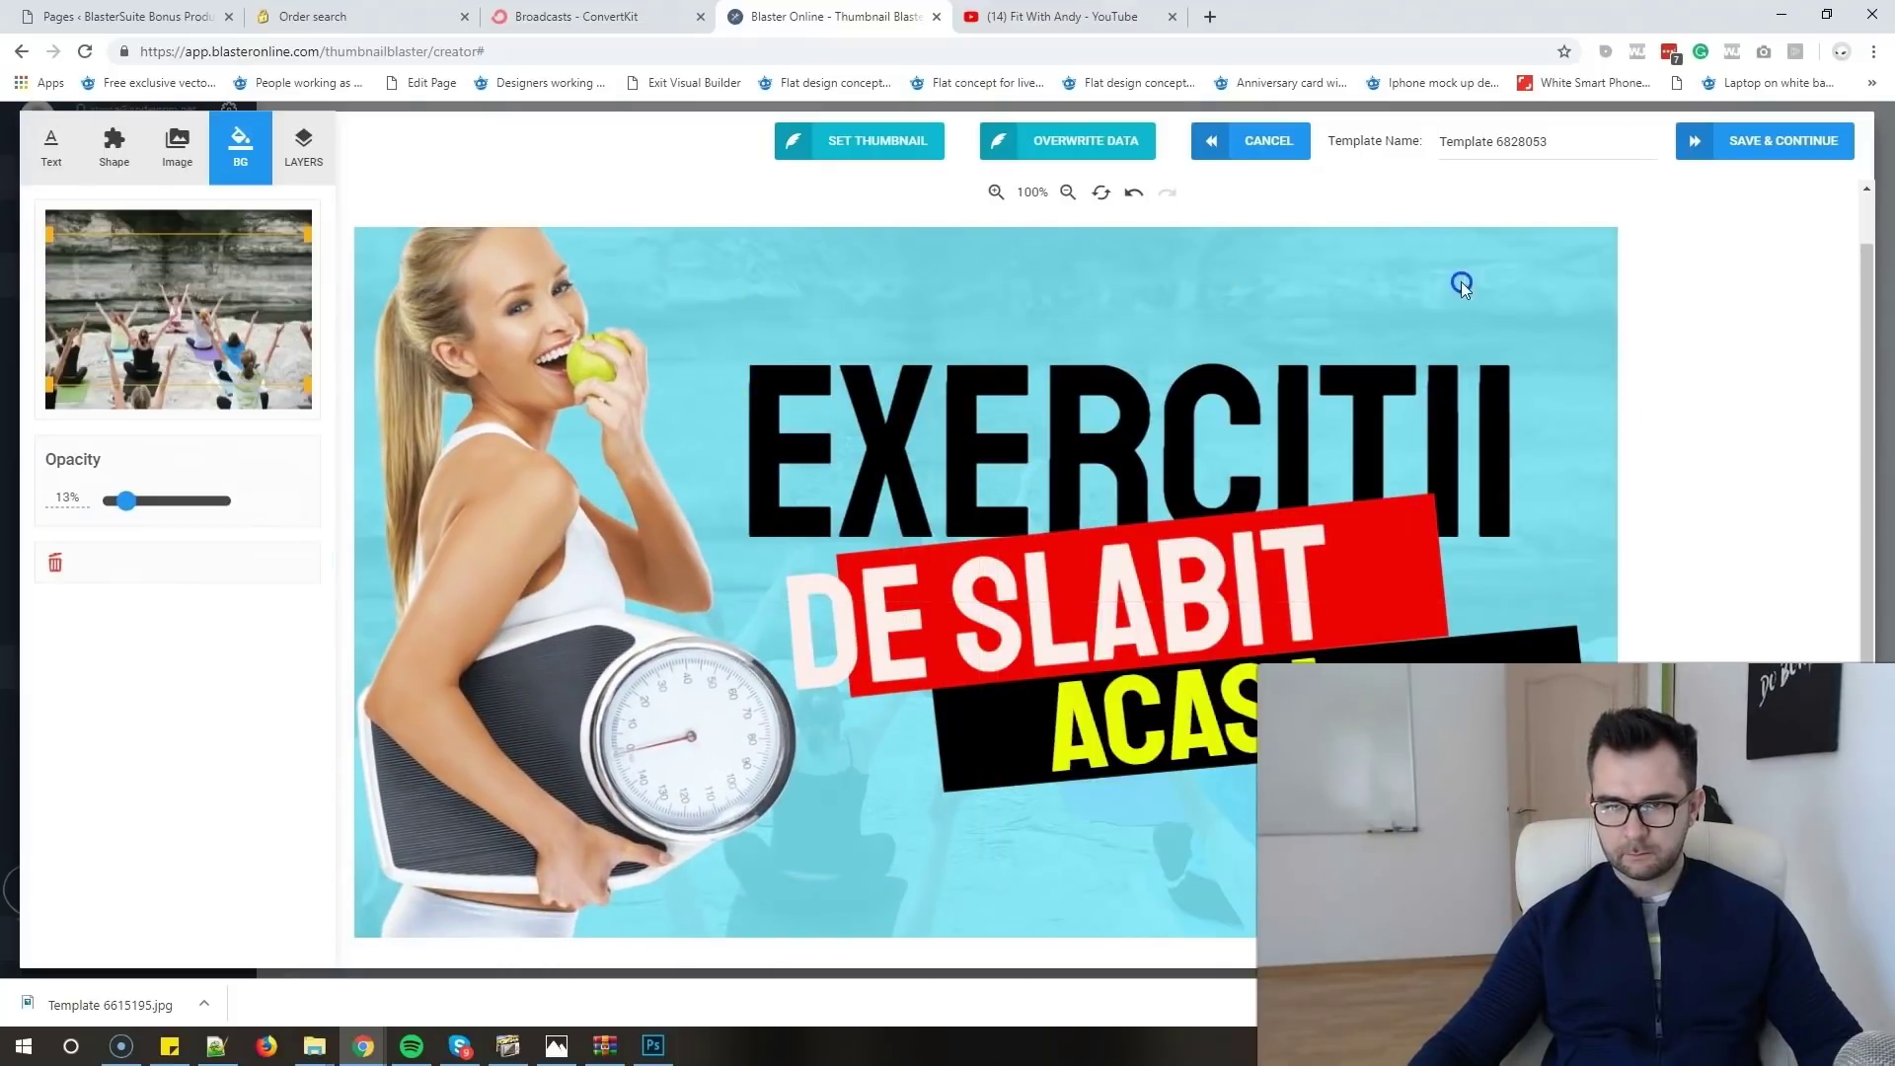
{"action": "left_click_drag", "start_coordinate": [1459, 402], "coordinate": [1503, 341]}
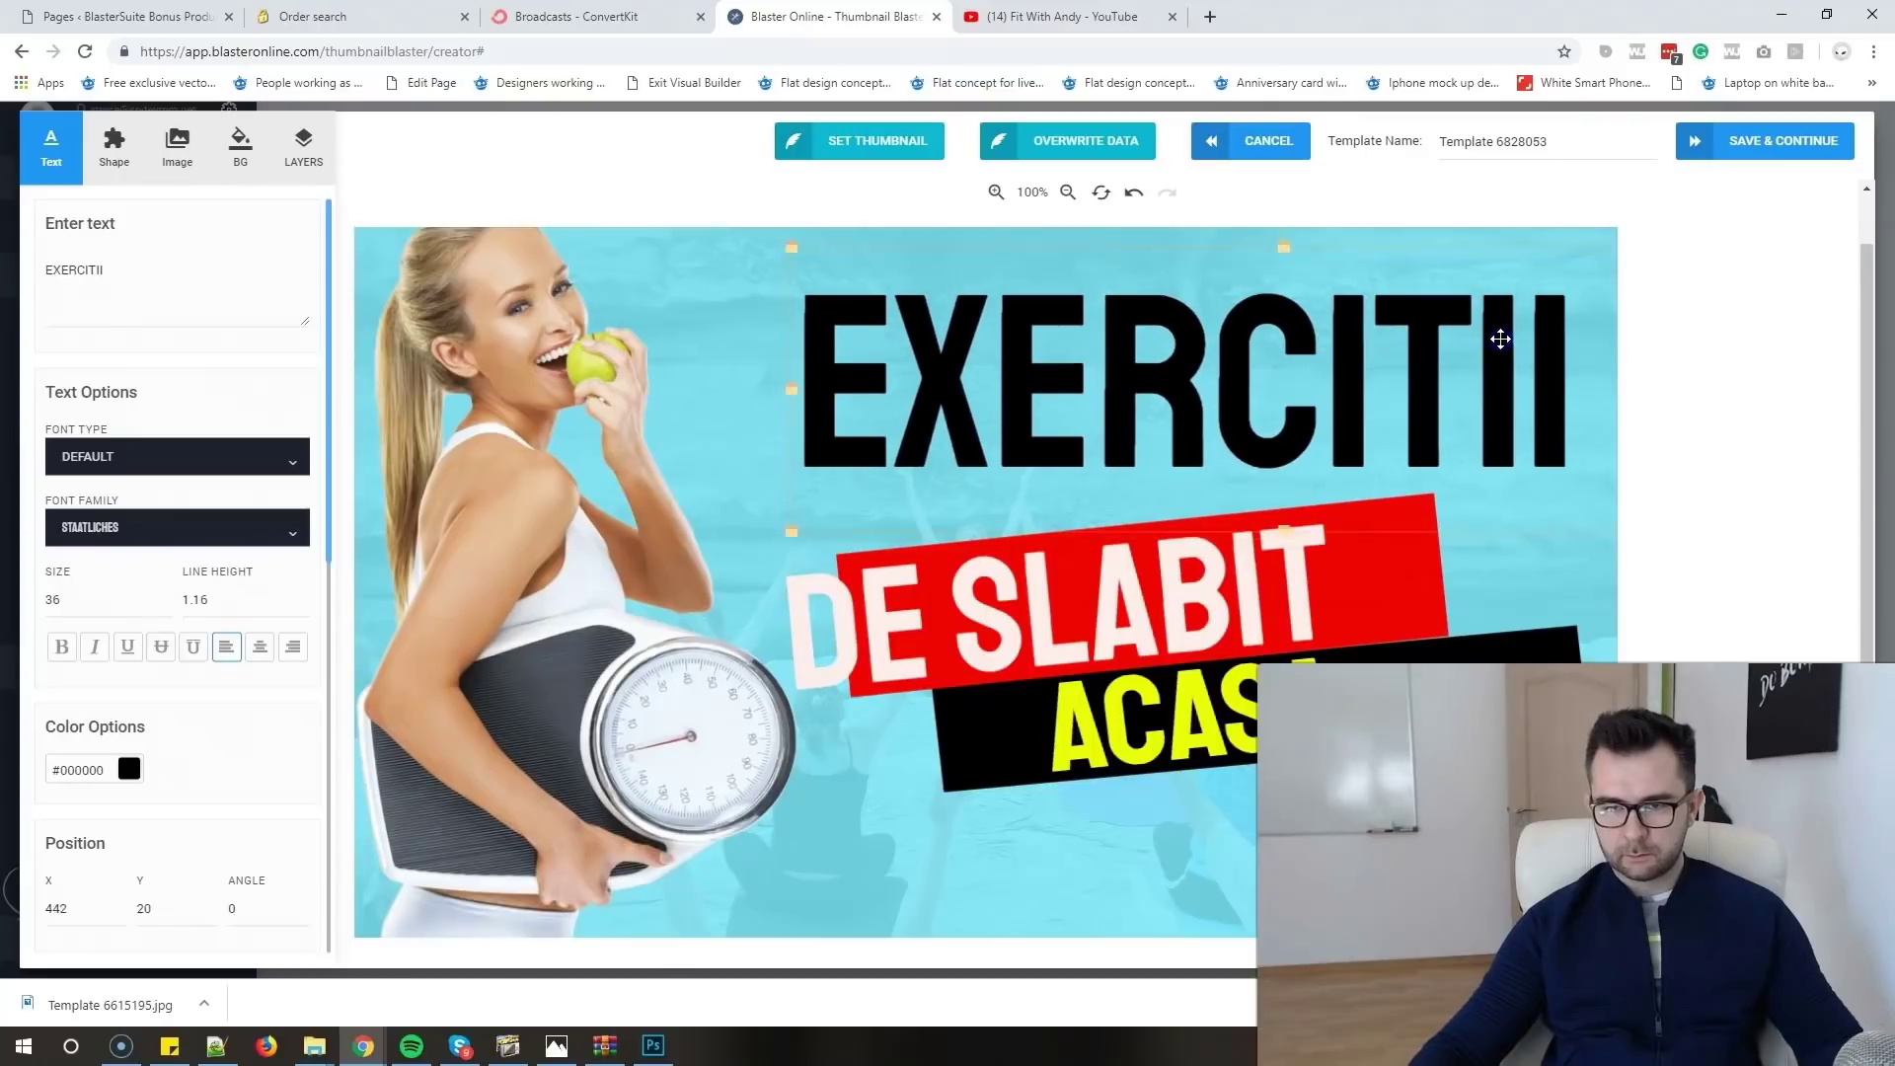
- Shift DE SLABIT right, enlarge ACASA, and resize the black banner behind it
{"action": "left_click_drag", "start_coordinate": [1297, 606], "coordinate": [1393, 605]}
{"action": "left_click_drag", "start_coordinate": [1096, 720], "coordinate": [1051, 730]}
{"action": "left_click_drag", "start_coordinate": [1438, 771], "coordinate": [1557, 798]}
{"action": "left_click", "coordinate": [1579, 644]}
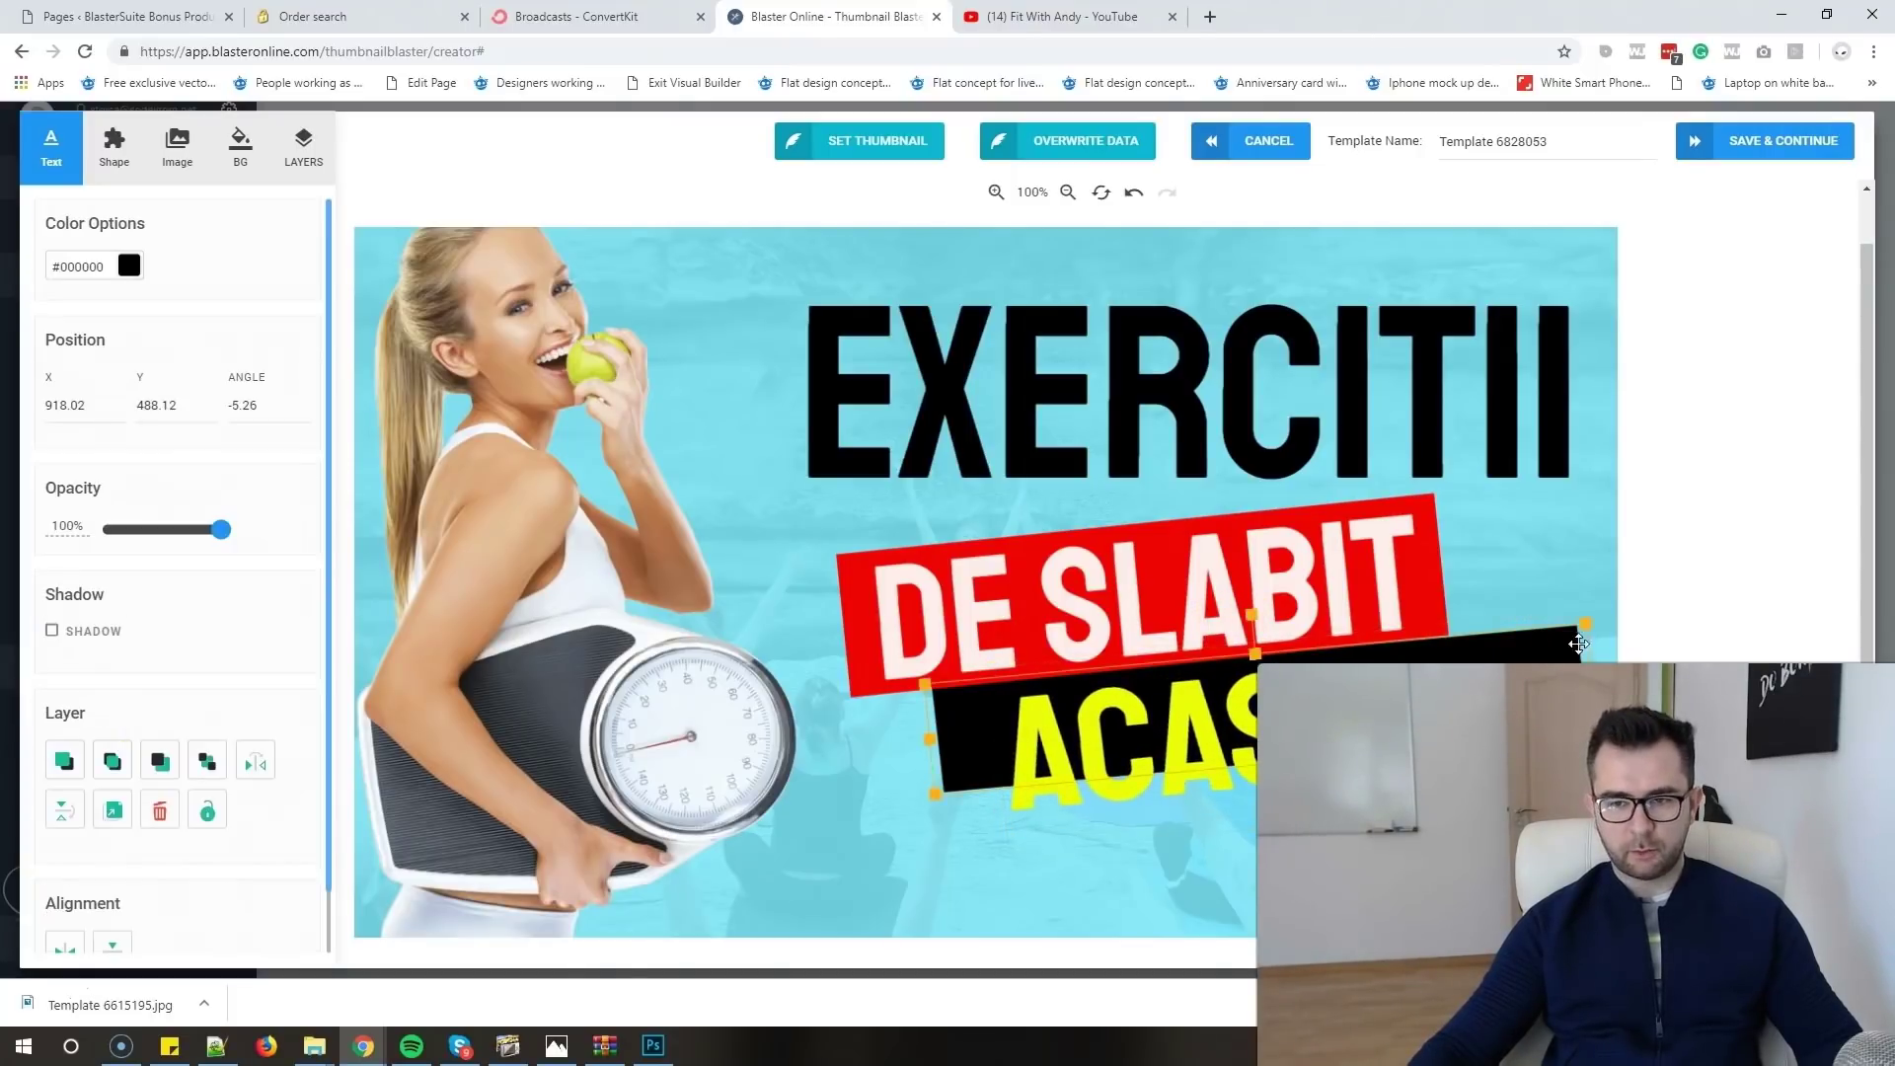
{"action": "left_click_drag", "start_coordinate": [1585, 624], "coordinate": [1434, 636]}
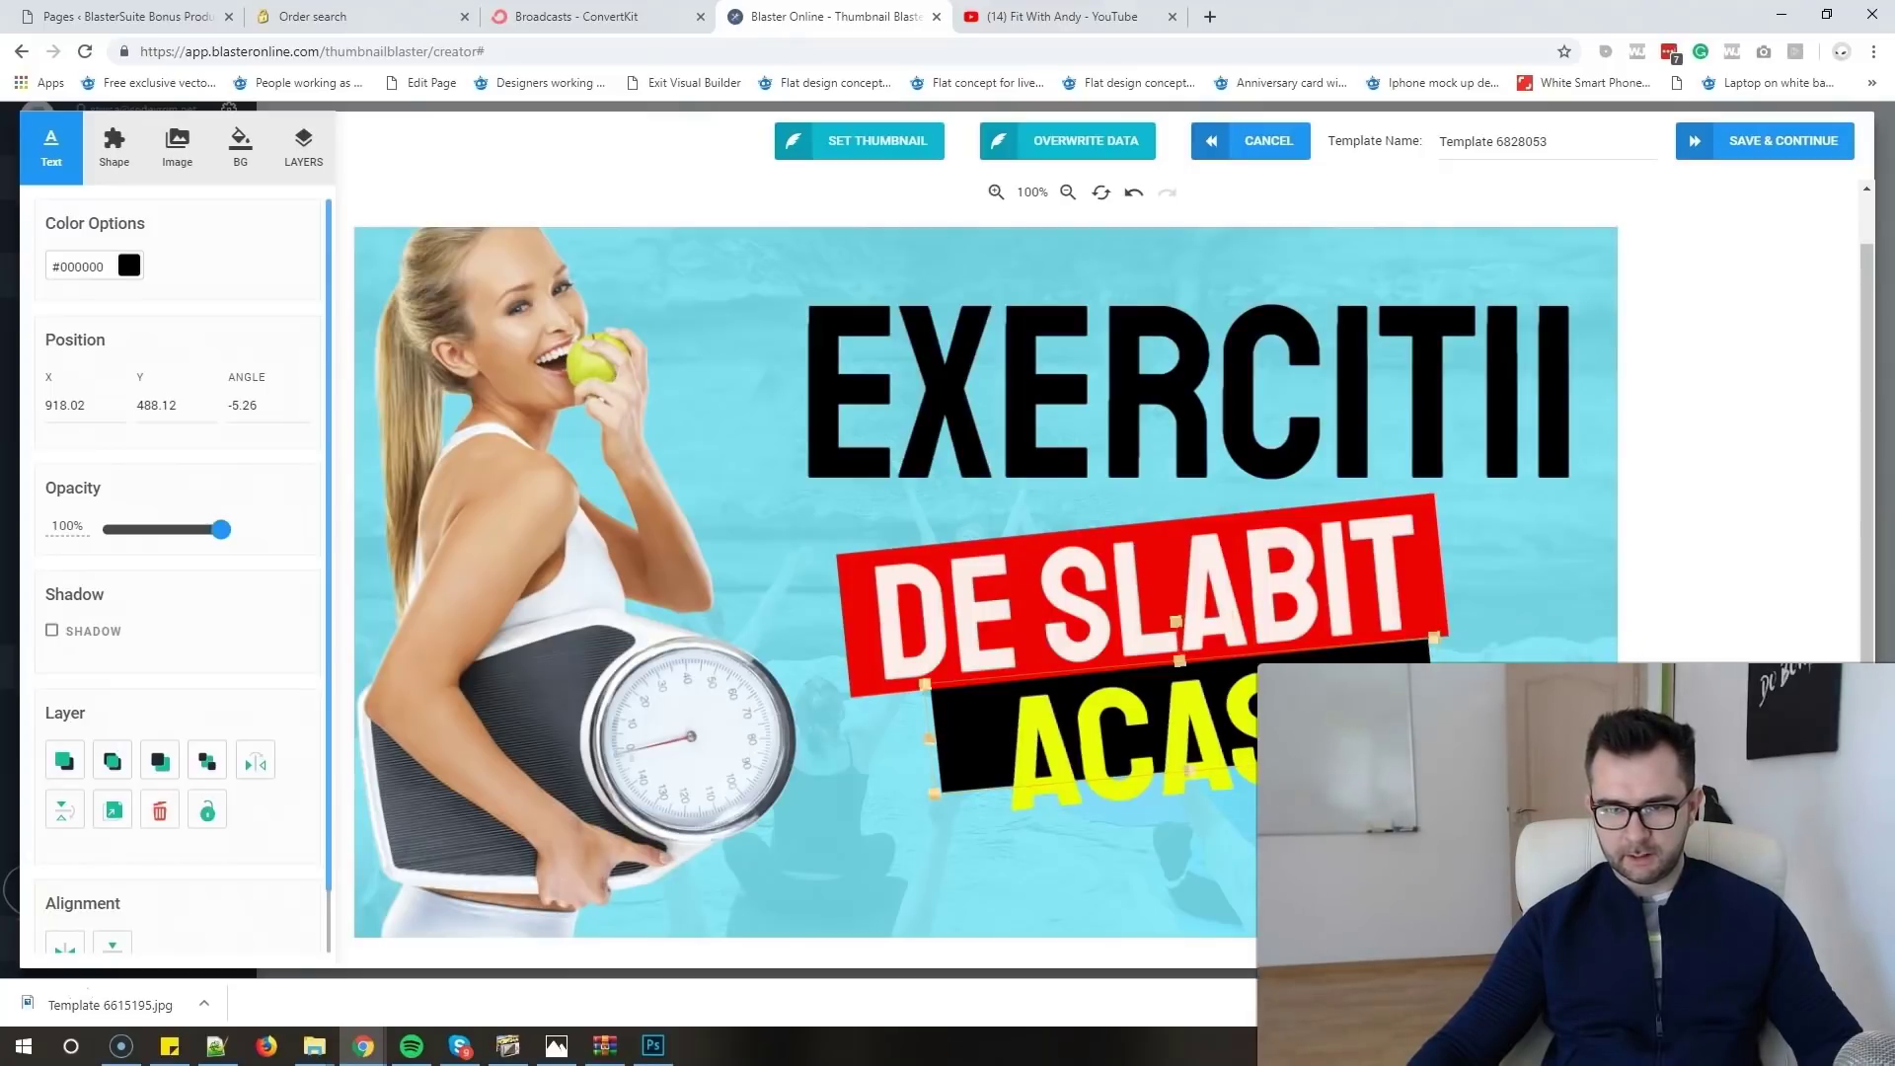
{"action": "mouse_move", "coordinate": [1222, 780]}
{"action": "left_mouse_down"}
{"action": "mouse_move", "coordinate": [1215, 829]}
{"action": "mouse_move", "coordinate": [1214, 809]}
{"action": "left_mouse_up"}
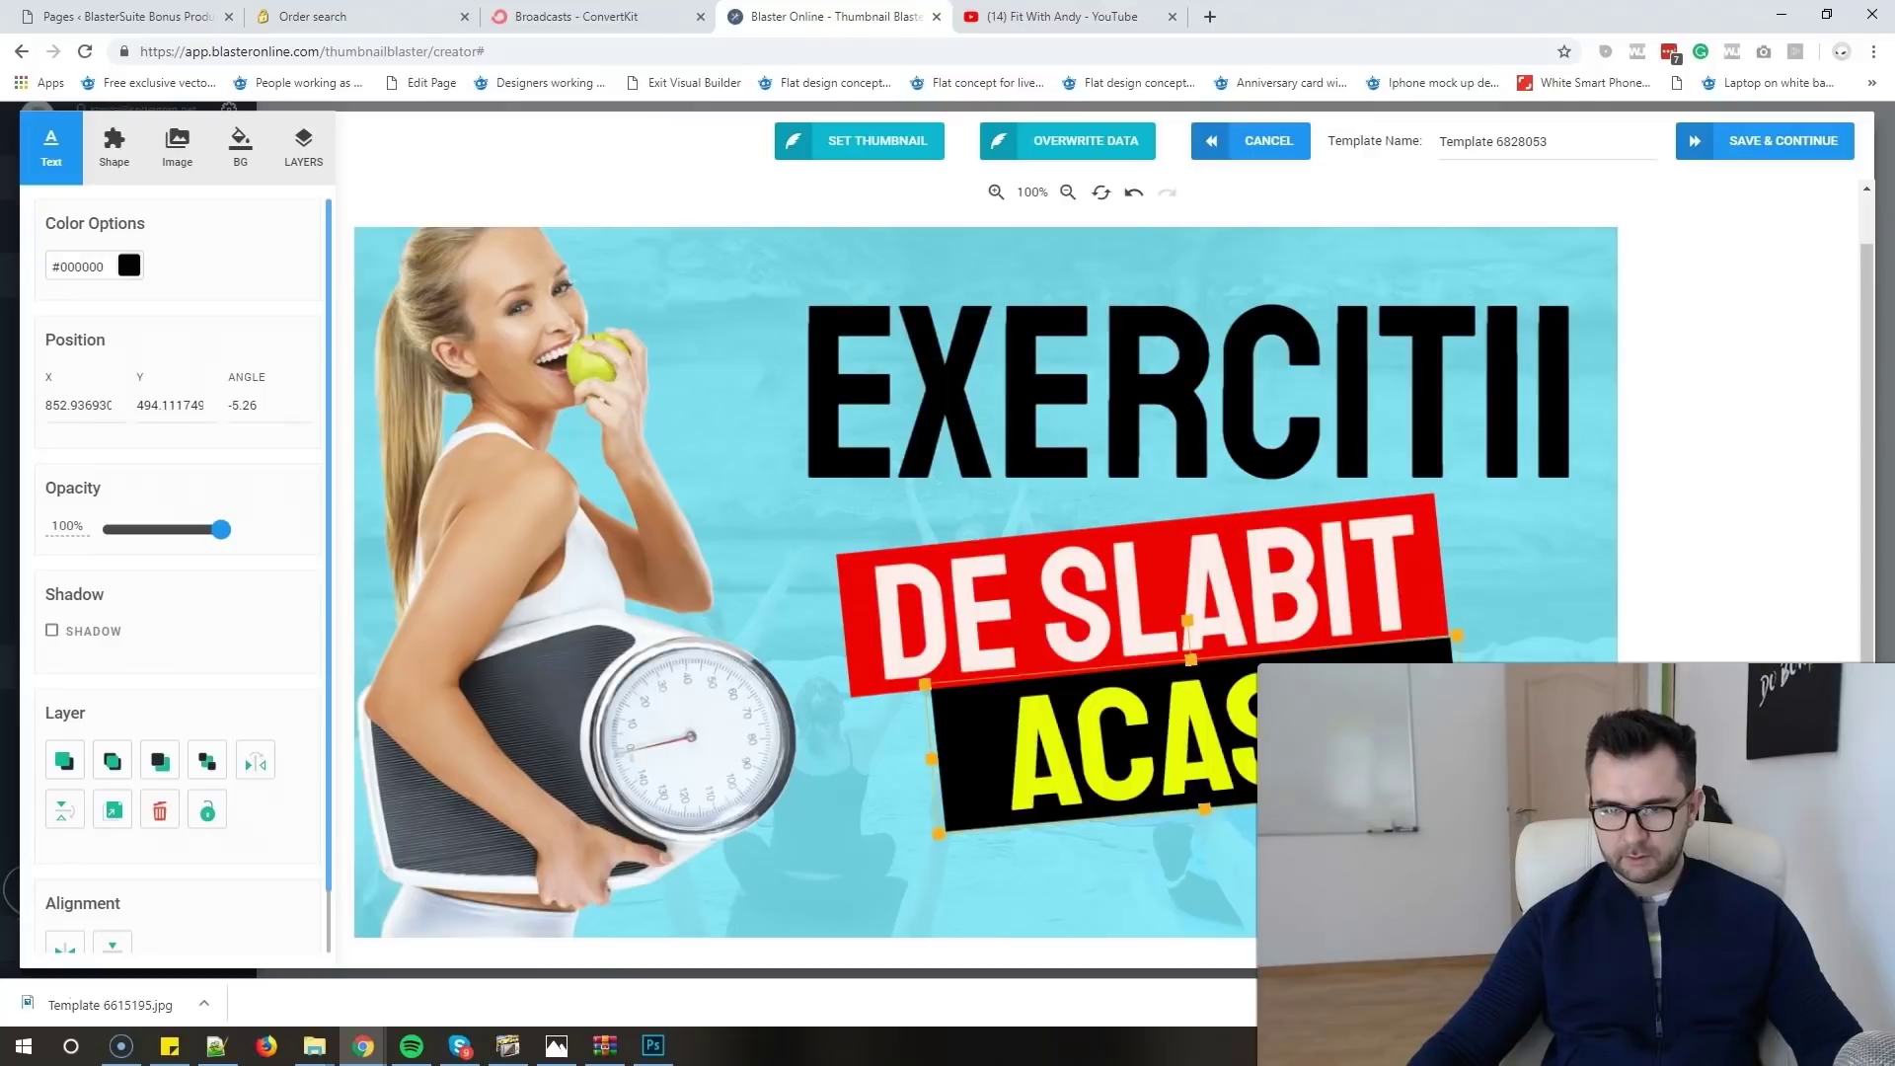
{"action": "left_click_drag", "start_coordinate": [1457, 636], "coordinate": [1487, 632]}
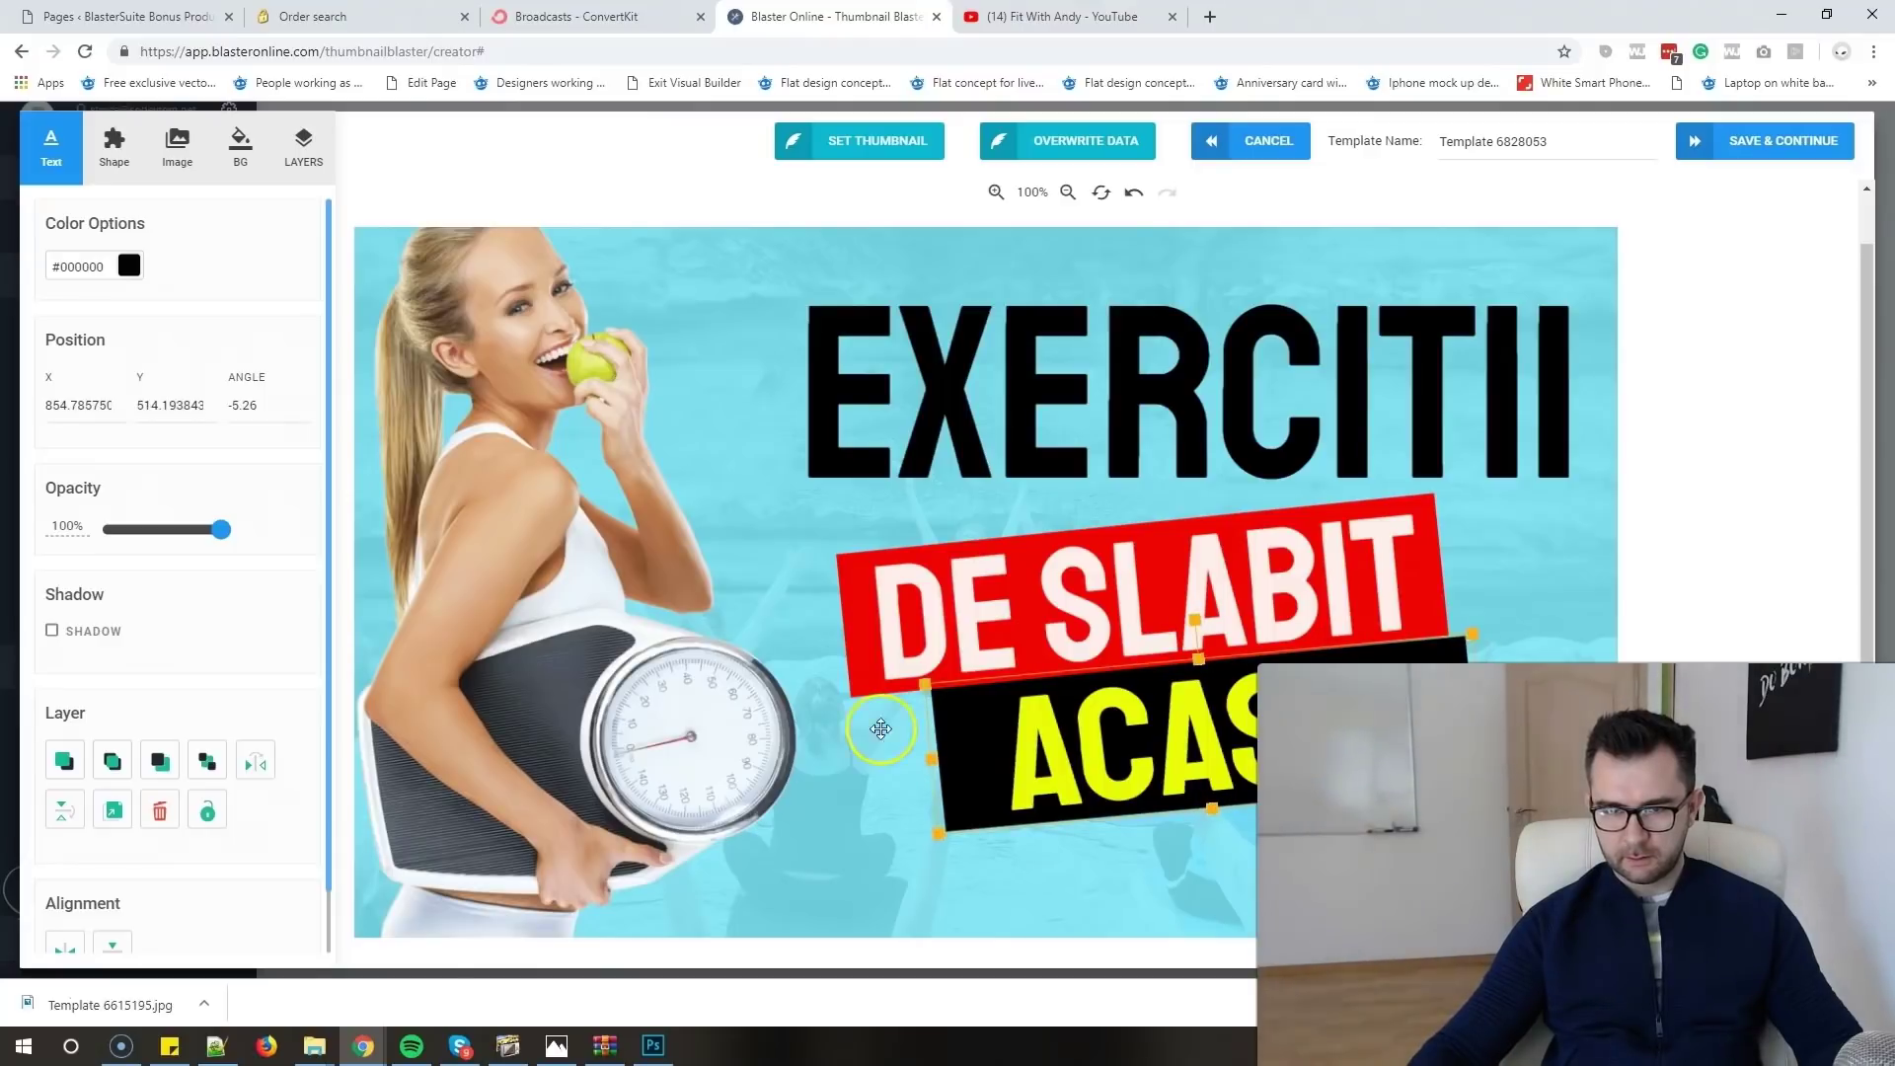
{"action": "mouse_move", "coordinate": [881, 728]}
{"action": "left_mouse_down"}
{"action": "mouse_move", "coordinate": [990, 728]}
{"action": "mouse_move", "coordinate": [913, 729]}
{"action": "left_mouse_up"}
- Tilt EXERCITII to about 354° and move it up-left to Y 50
{"action": "left_click", "coordinate": [1346, 402]}
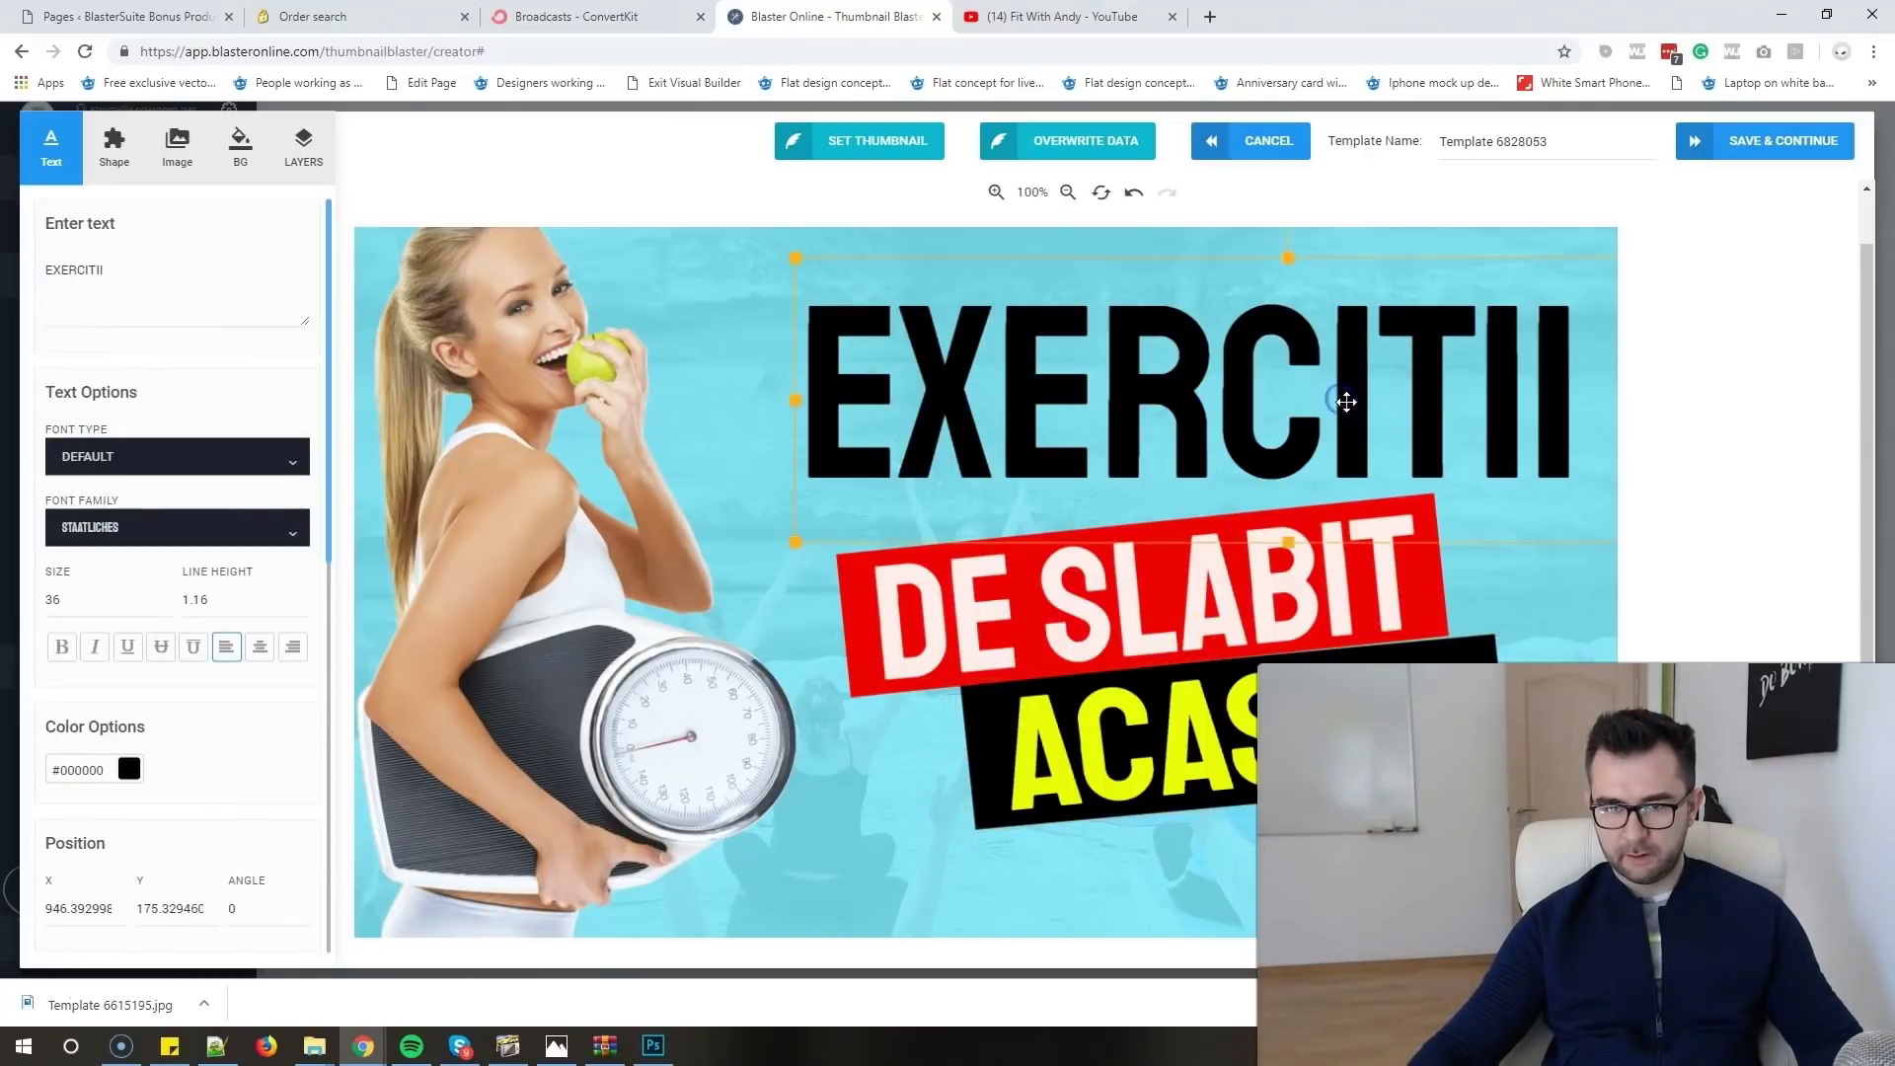
{"action": "left_click_drag", "start_coordinate": [1154, 410], "coordinate": [1198, 414]}
{"action": "left_click_drag", "start_coordinate": [1243, 250], "coordinate": [1223, 251]}
{"action": "left_click_drag", "start_coordinate": [1188, 401], "coordinate": [1146, 419]}
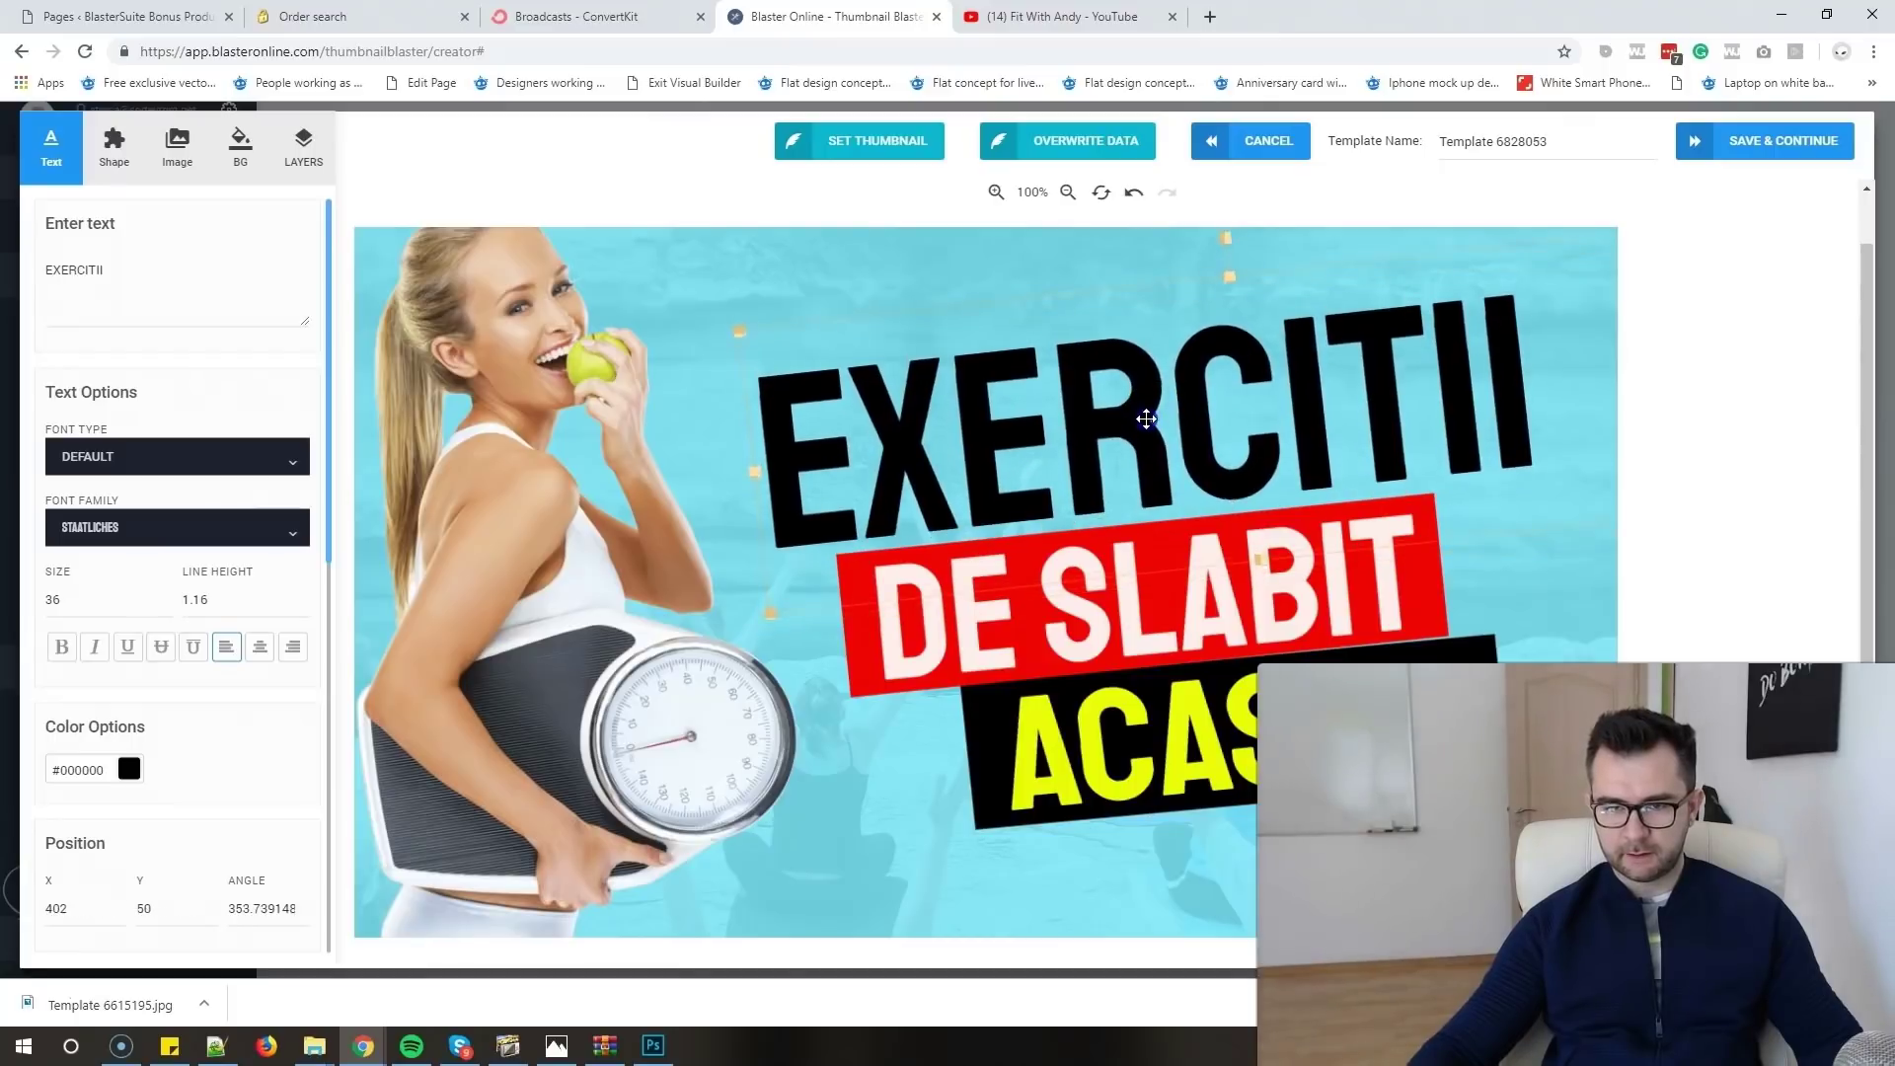
{"action": "left_click", "coordinate": [1125, 750]}
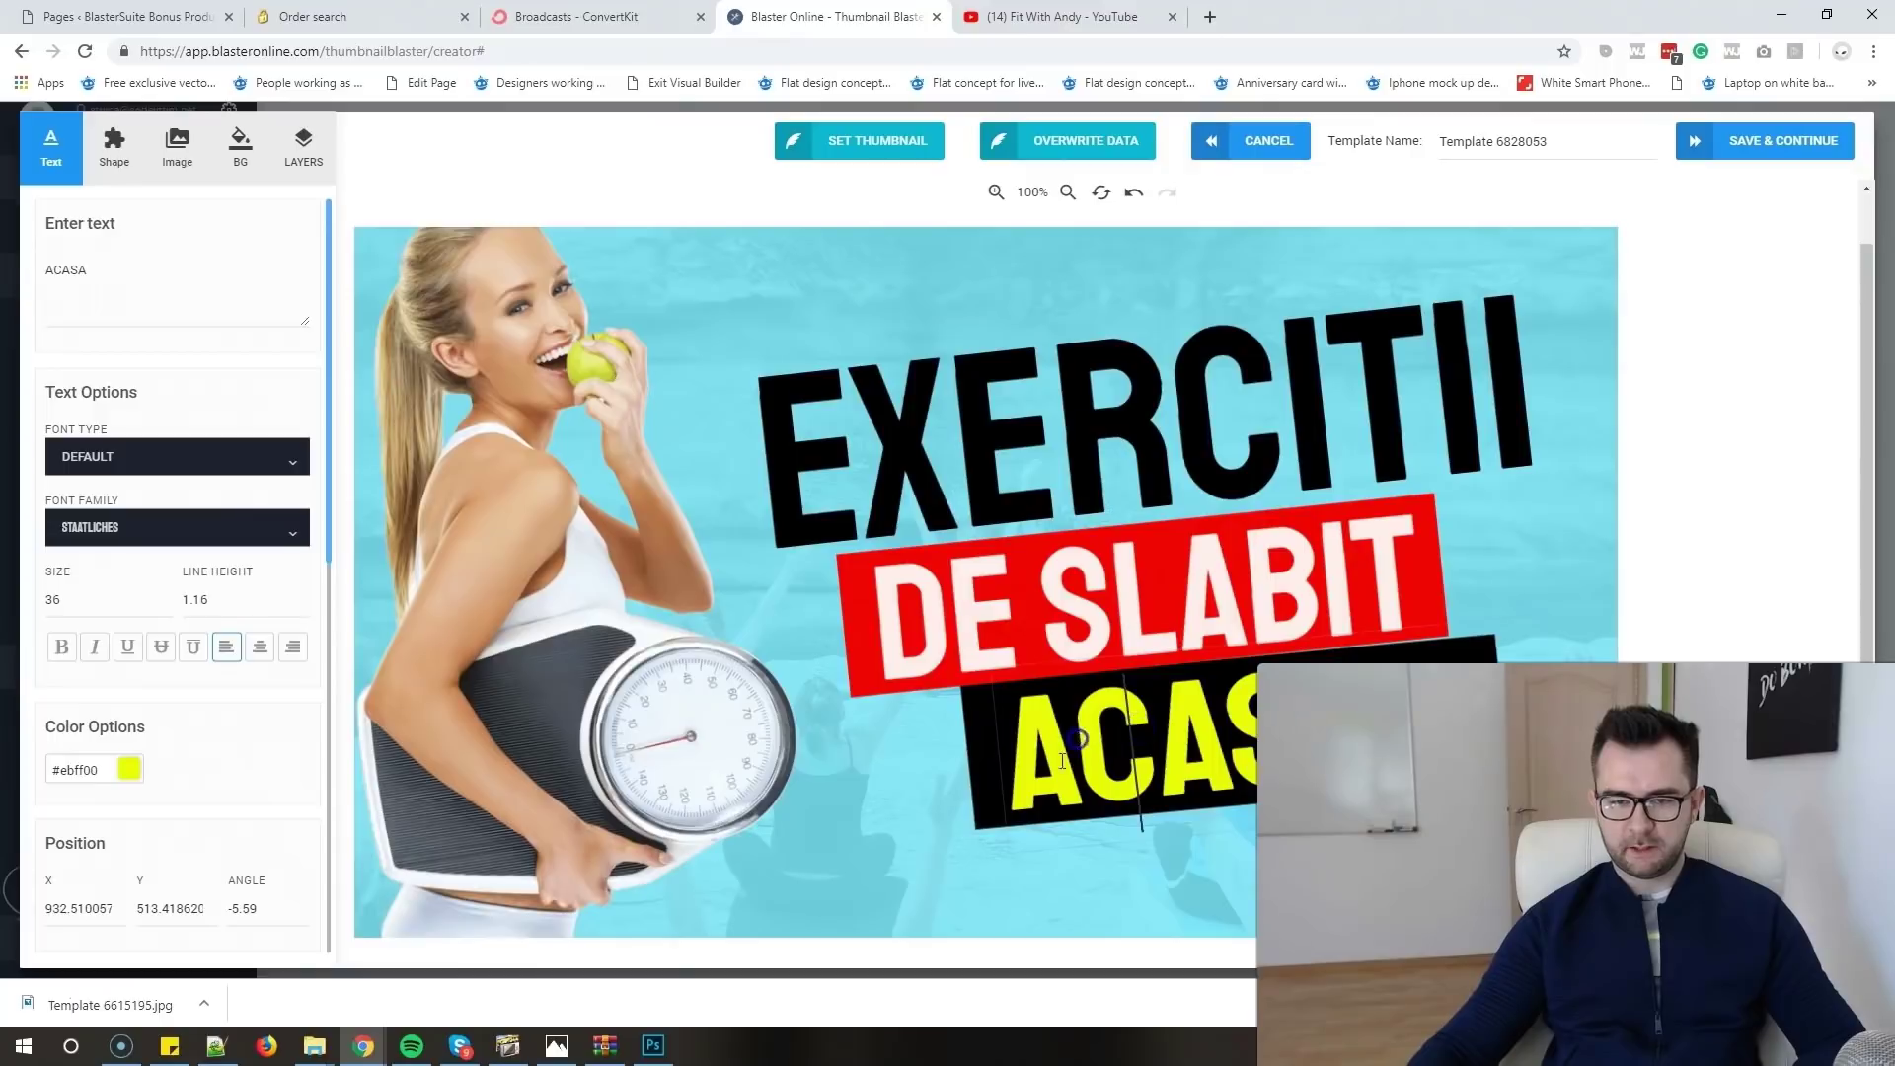
{"action": "left_click", "coordinate": [242, 150]}
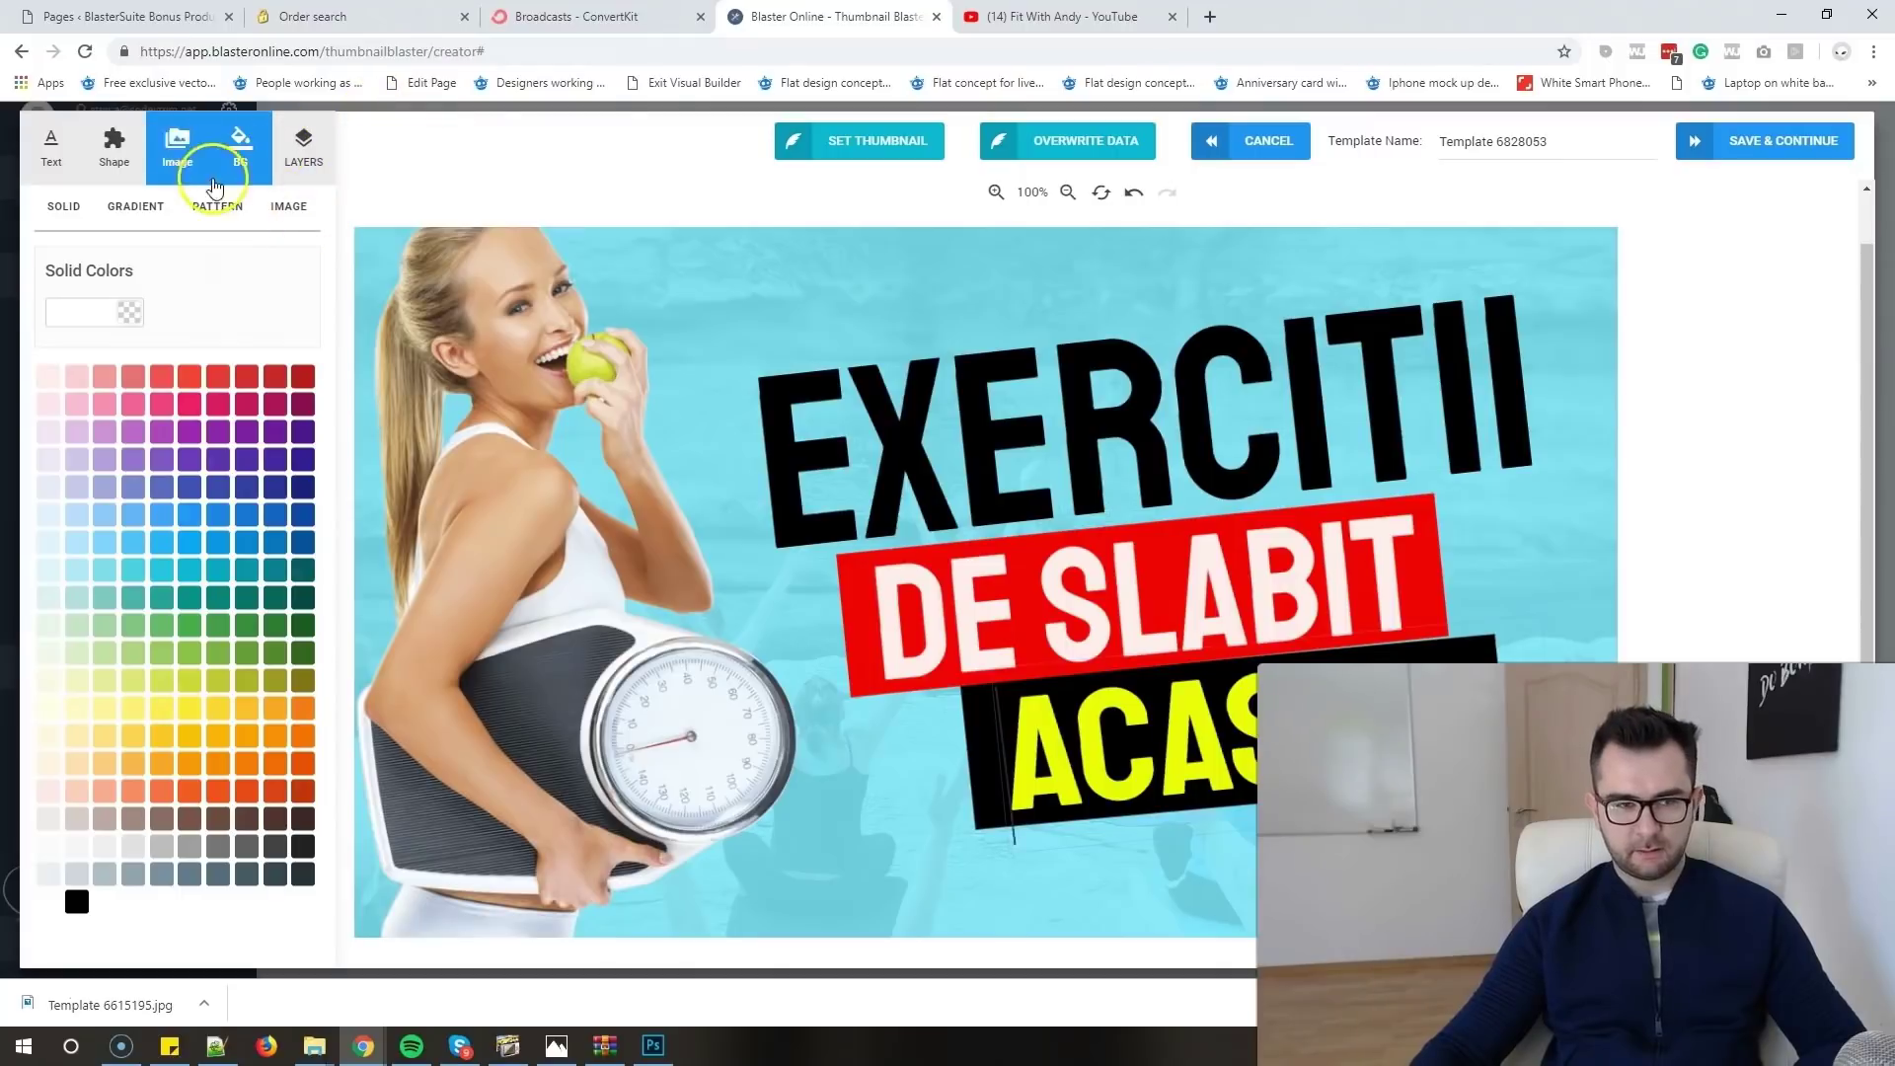
- Search Pixabay for 'house transparent' and add the house sketch image to the thumbnail
{"action": "left_click", "coordinate": [191, 135]}
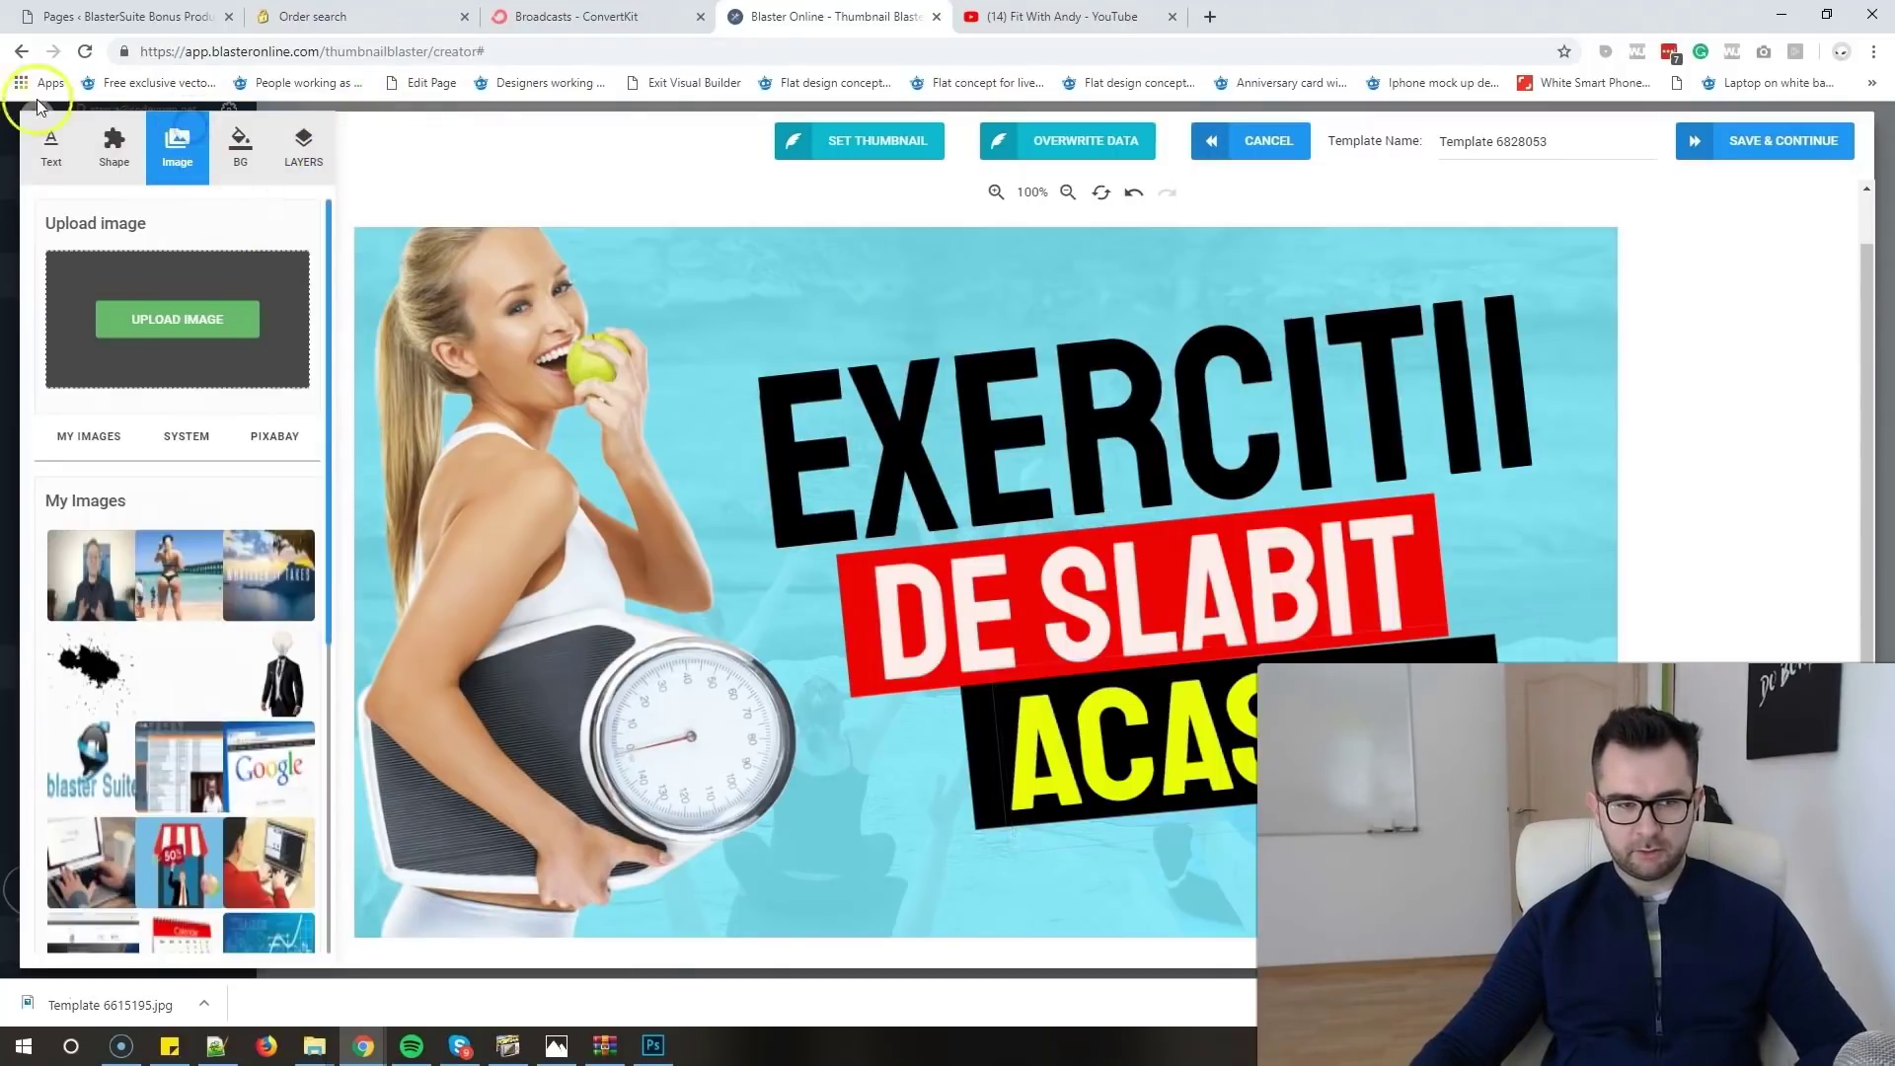
{"action": "left_click", "coordinate": [274, 442]}
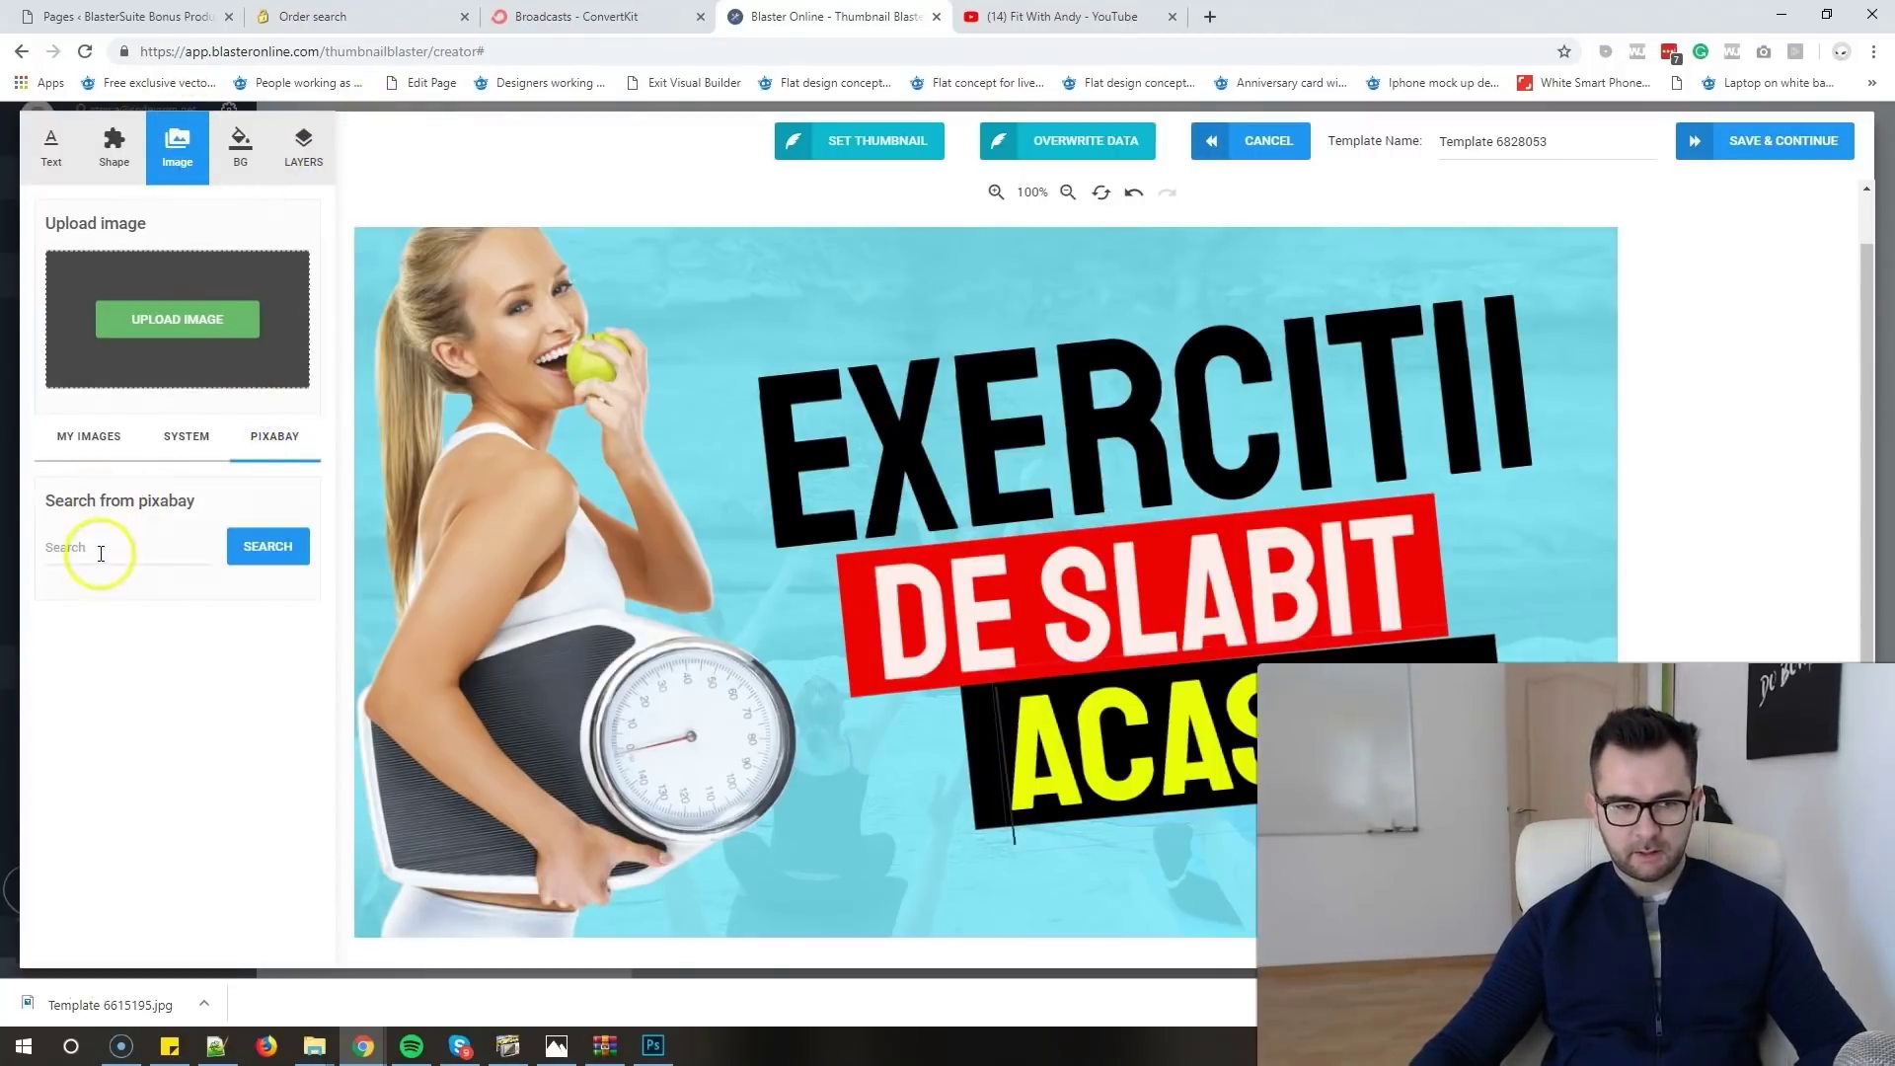
{"action": "left_click", "coordinate": [99, 546]}
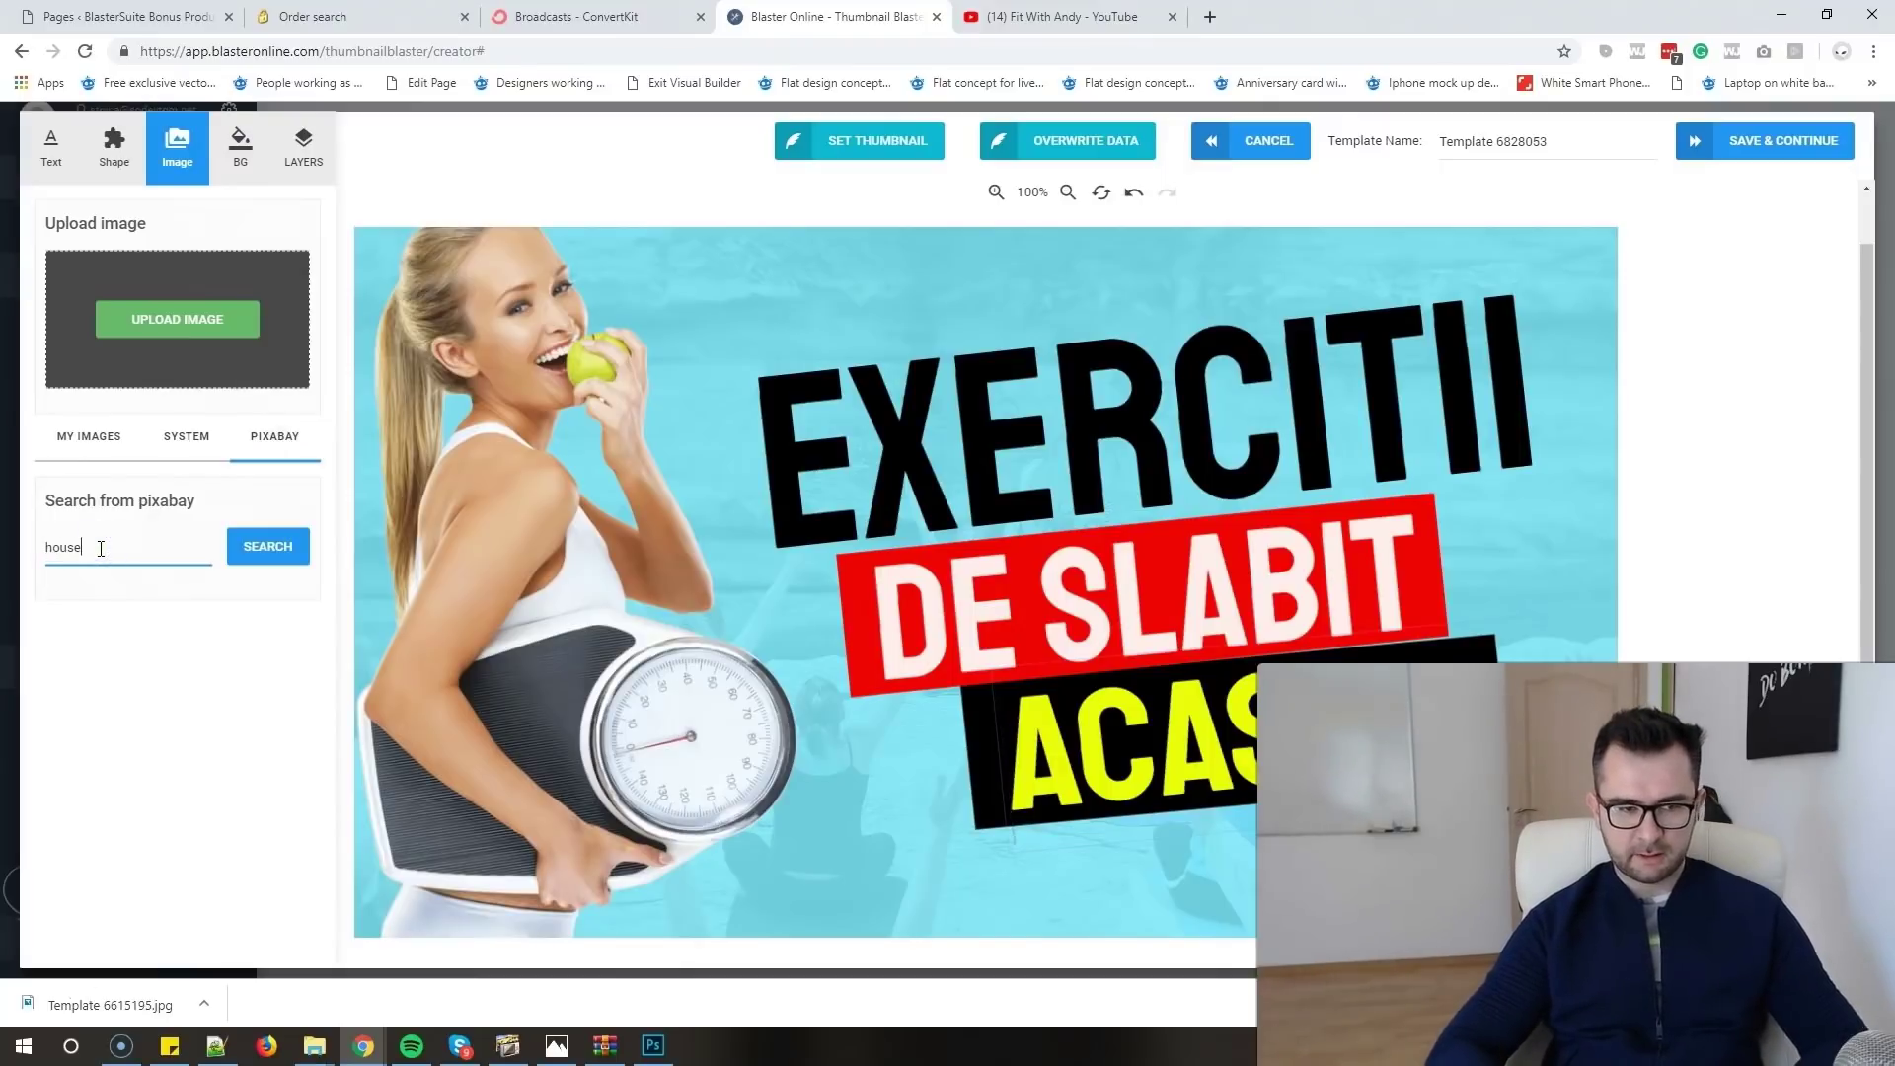
{"action": "key", "text": "Return"}
{"action": "left_click", "coordinate": [314, 449]}
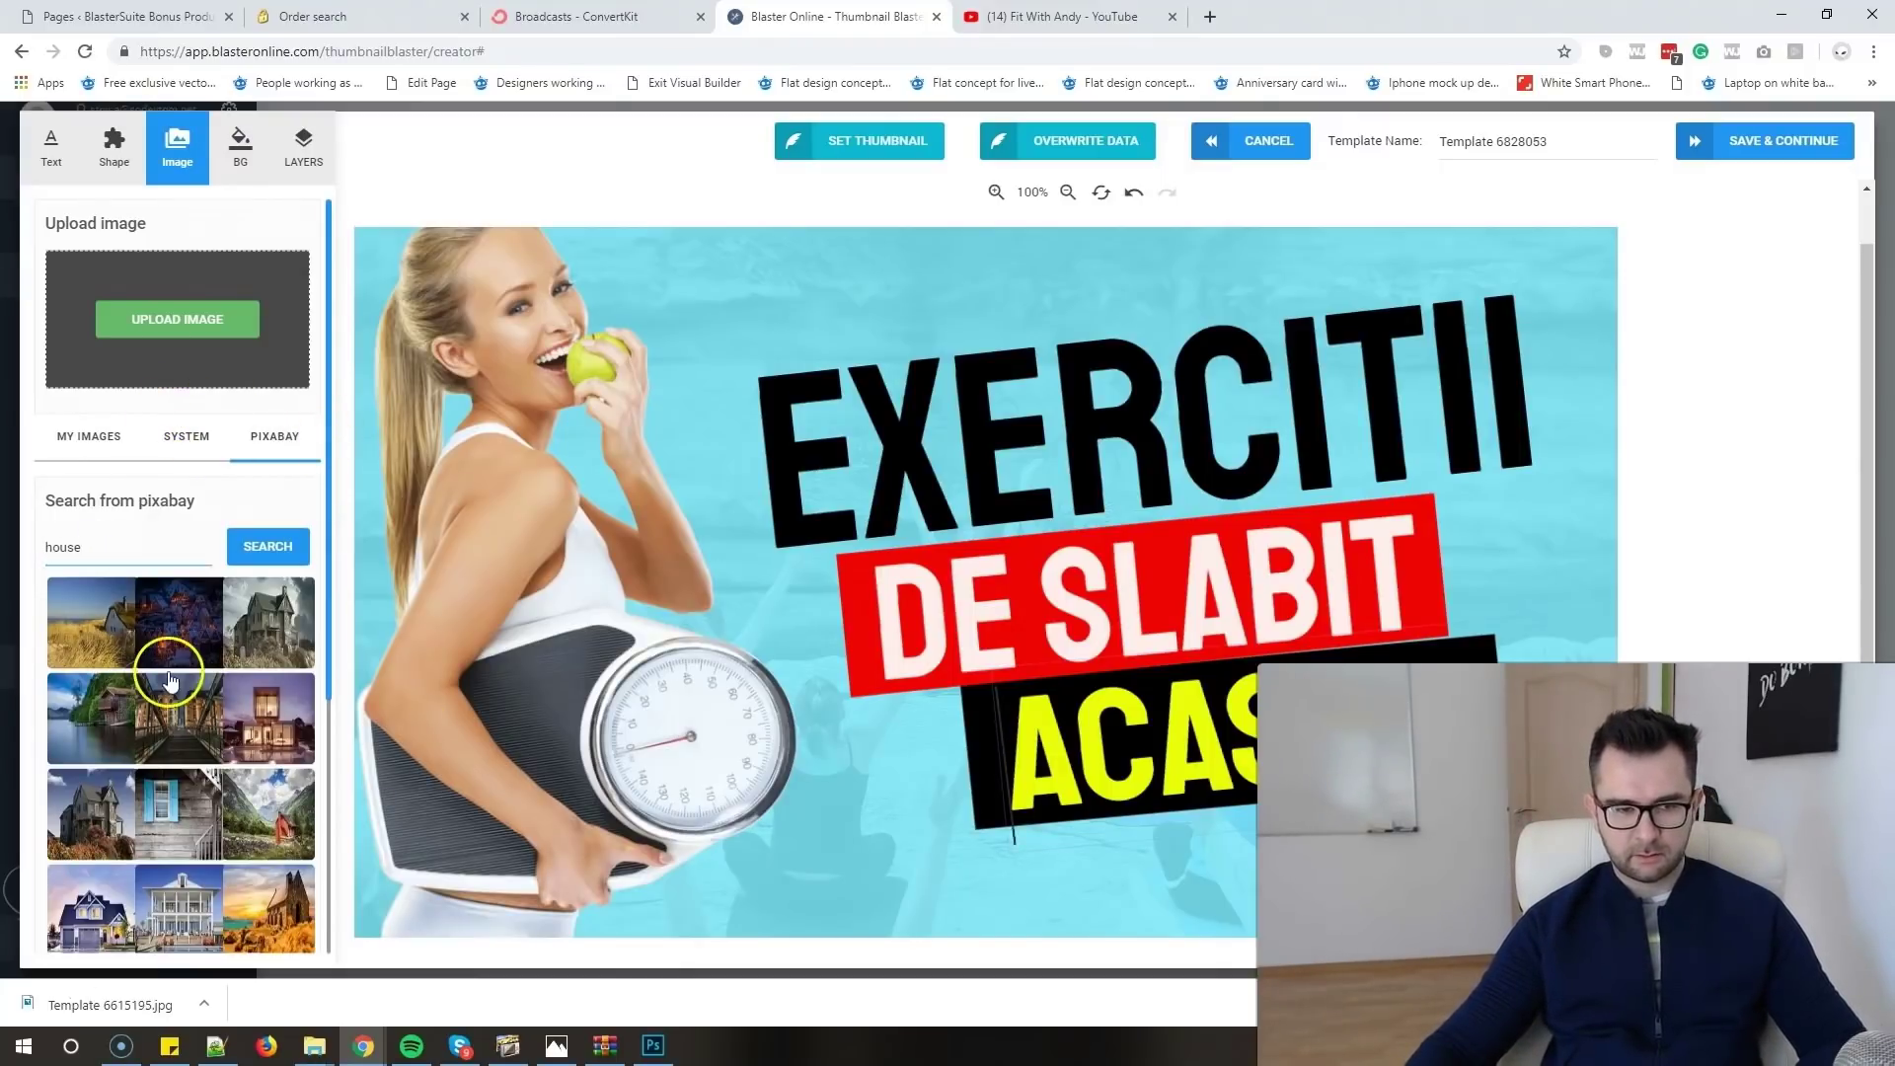
{"action": "scroll", "coordinate": [168, 671], "scroll_direction": "down", "scroll_amount": 3}
{"action": "type", "text": "tran"}
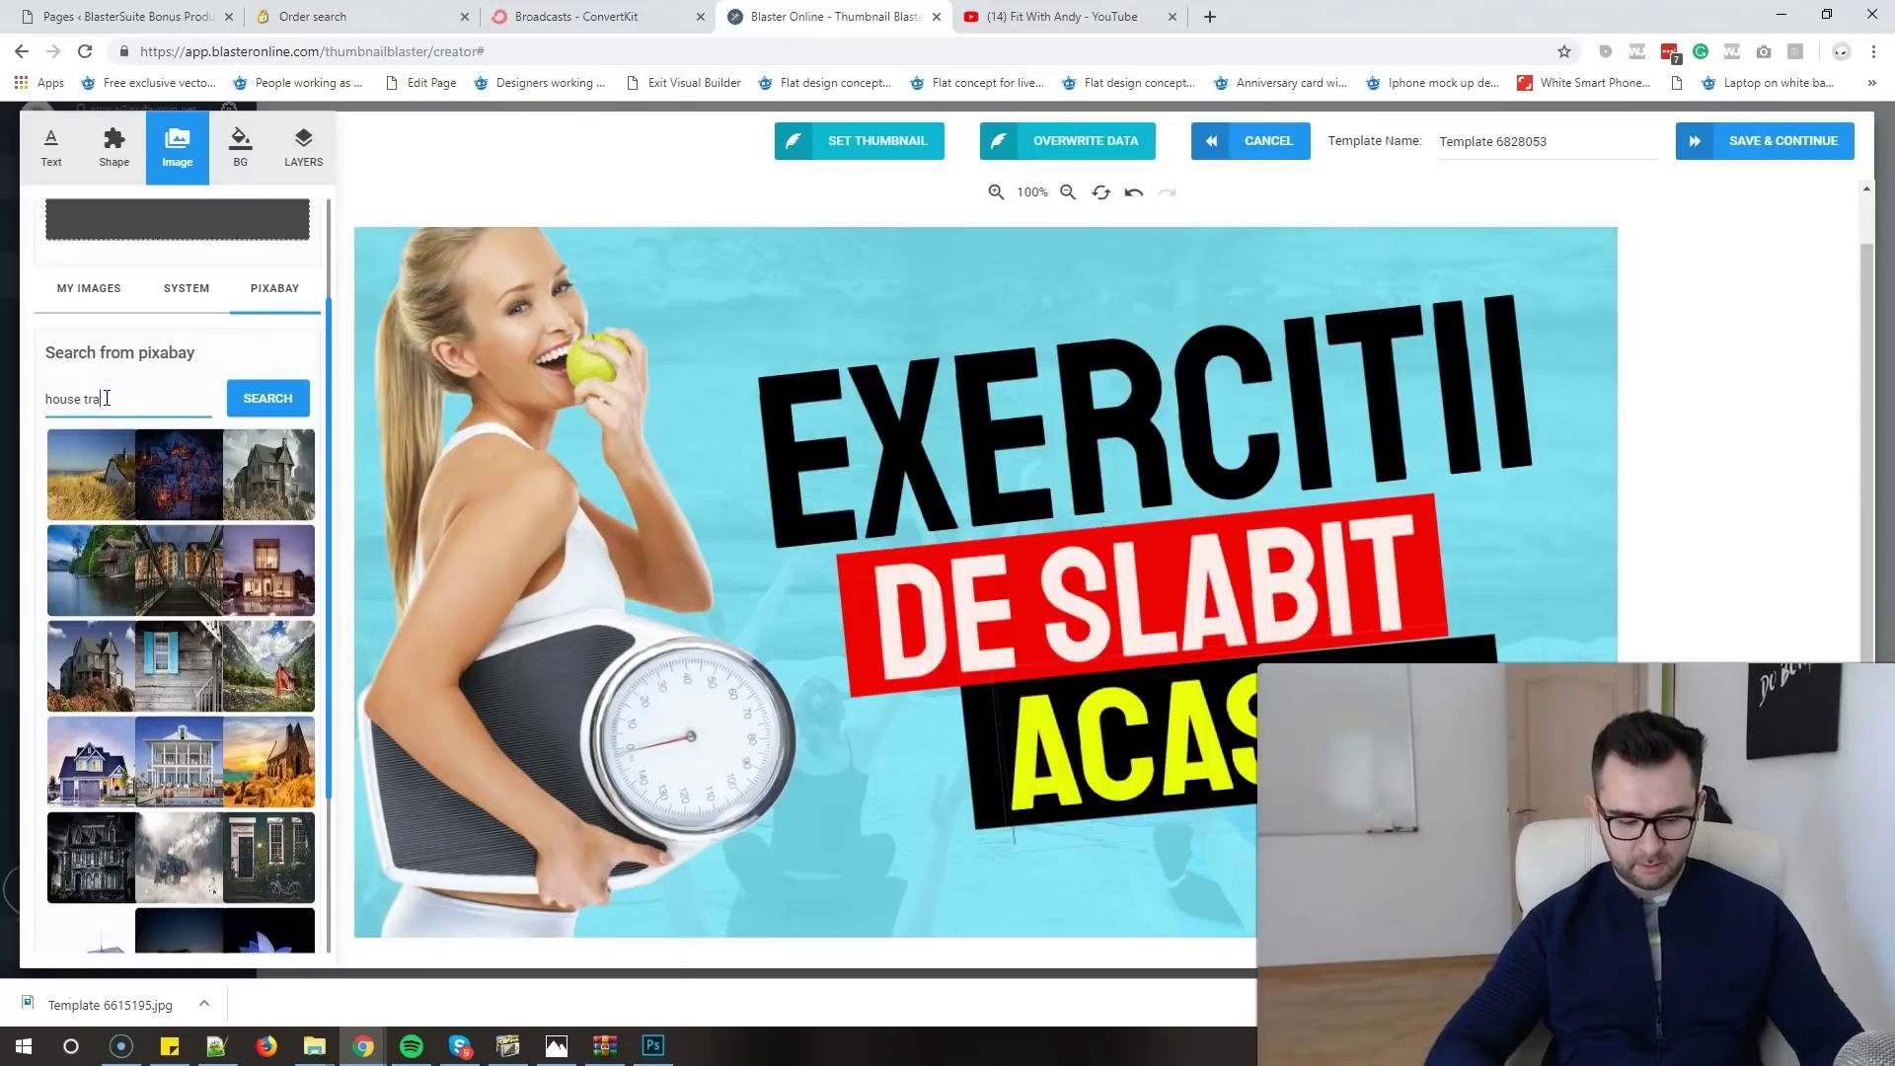
{"action": "type", "text": "sparent"}
{"action": "key", "text": "Return"}
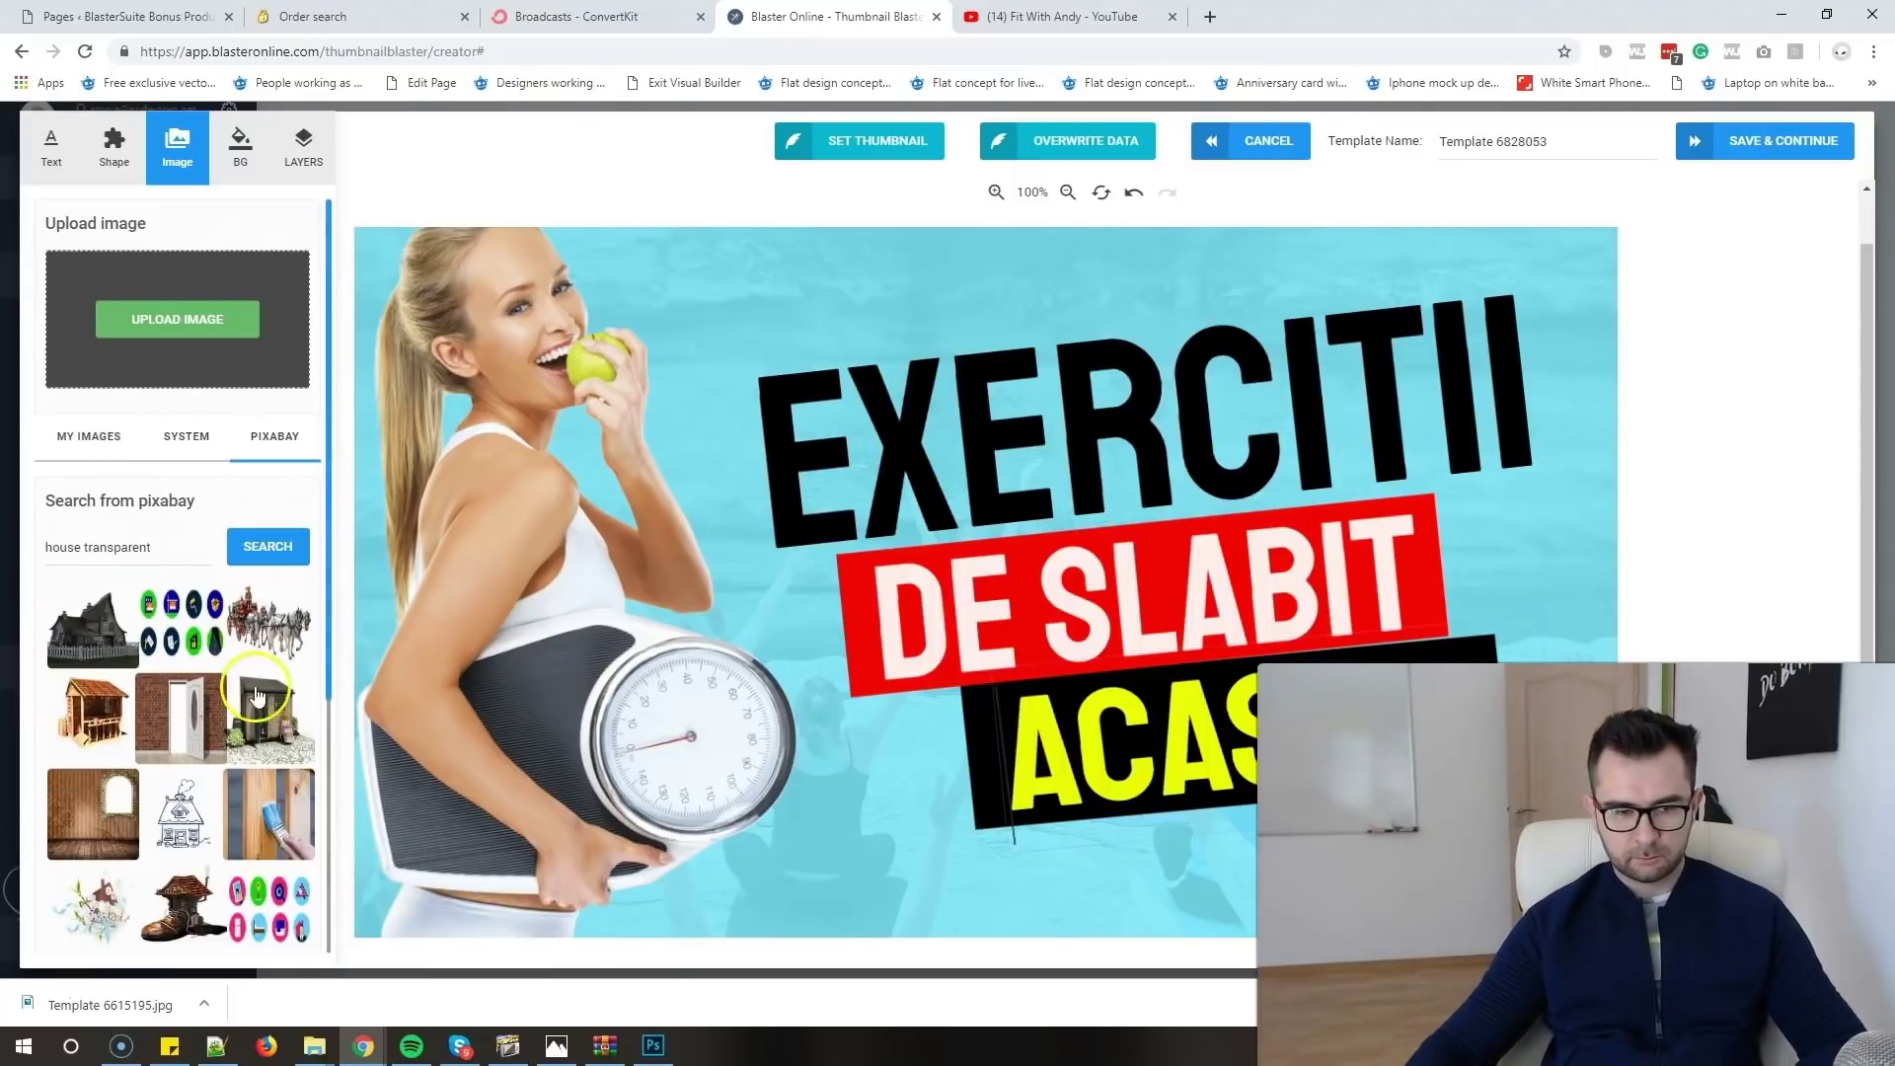
{"action": "scroll", "coordinate": [267, 711], "scroll_direction": "down", "scroll_amount": 3}
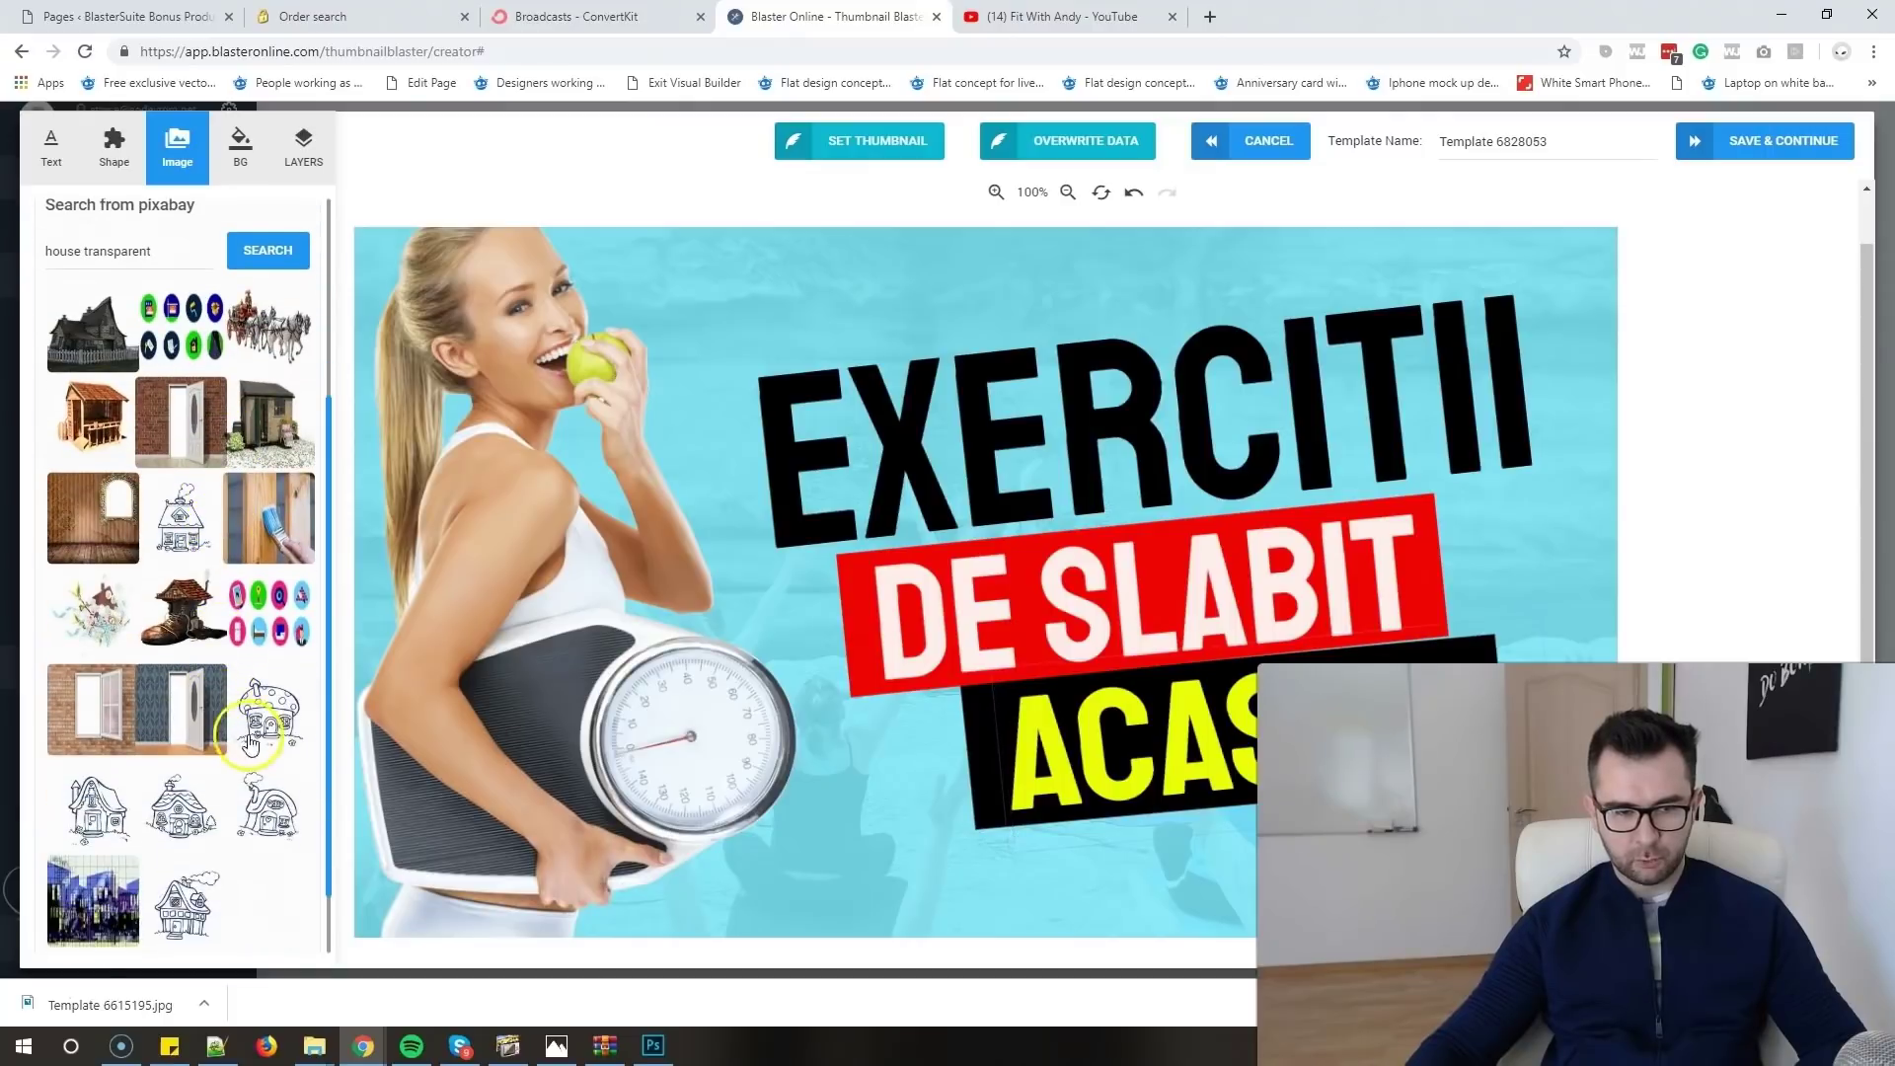
{"action": "left_click", "coordinate": [105, 794]}
- Shrink the house sketch and drag it away from the ACASA text
{"action": "right_click", "coordinate": [582, 534]}
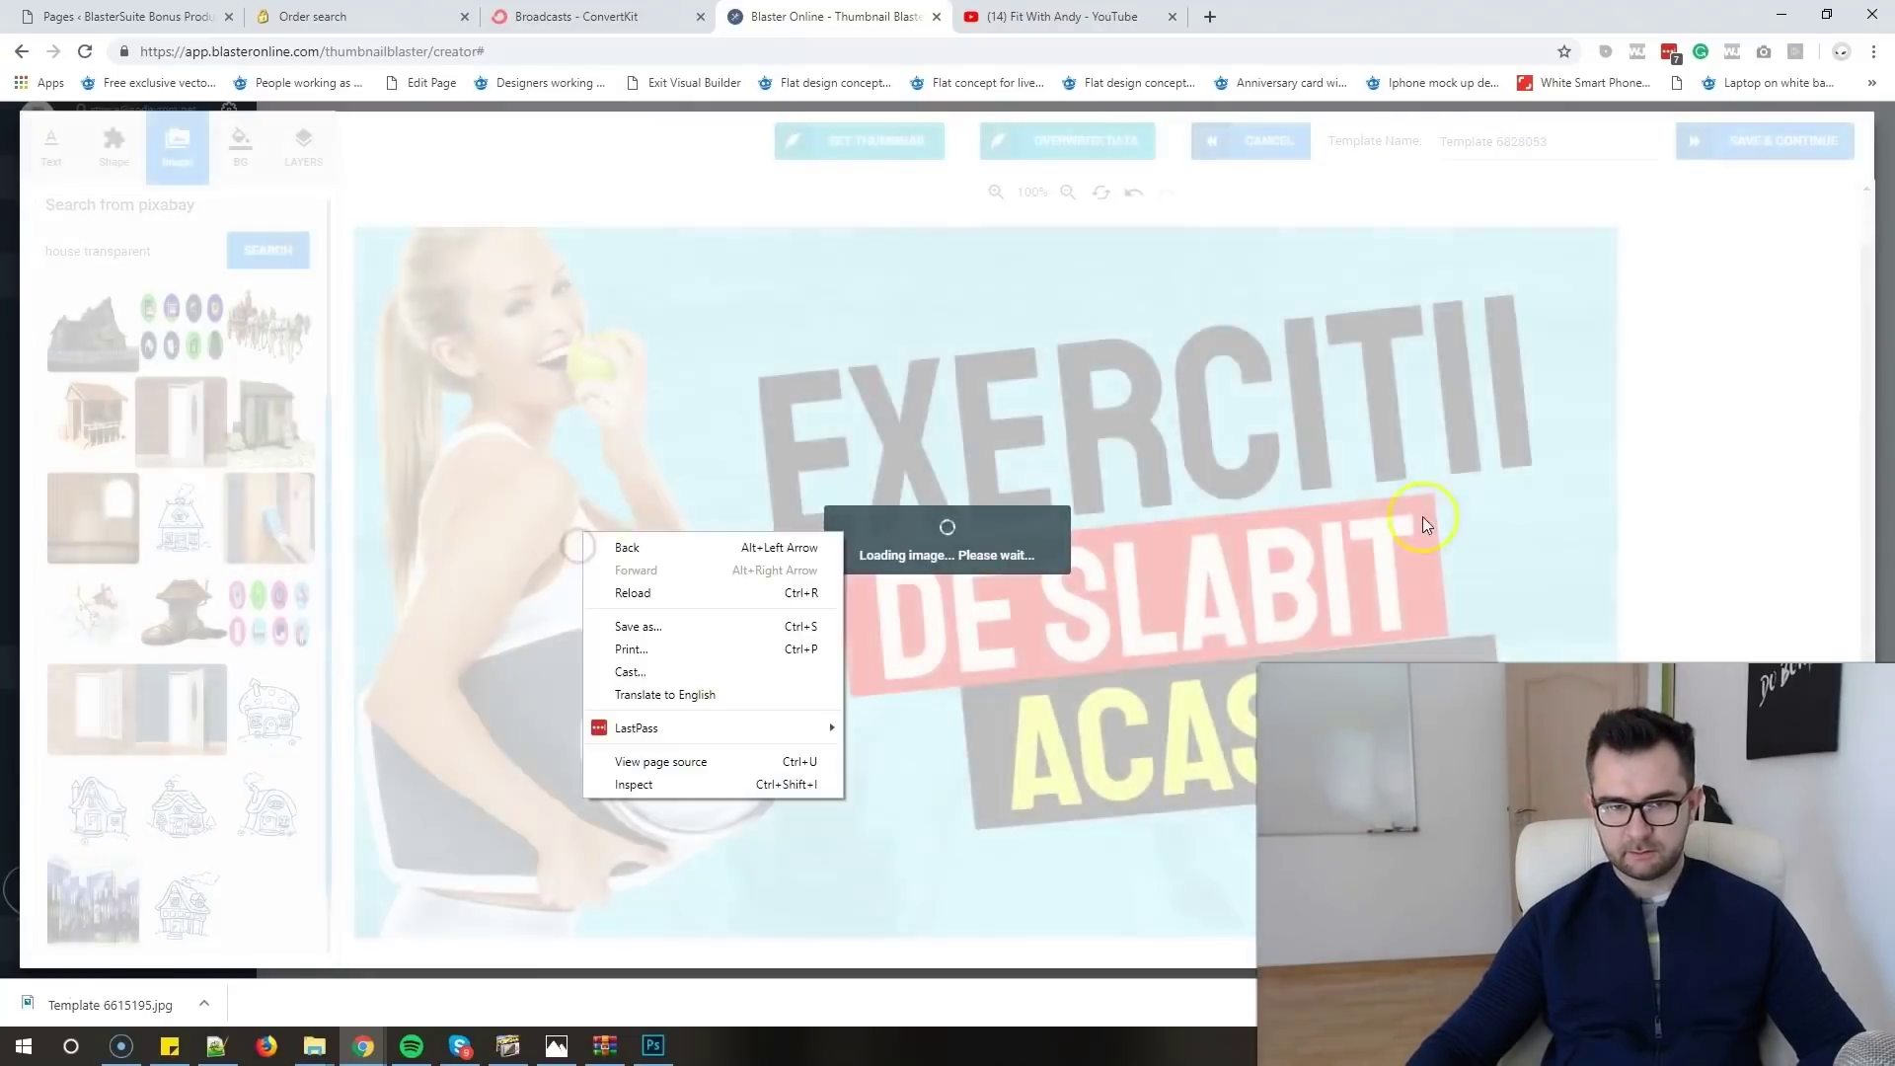
{"action": "left_click", "coordinate": [1762, 584]}
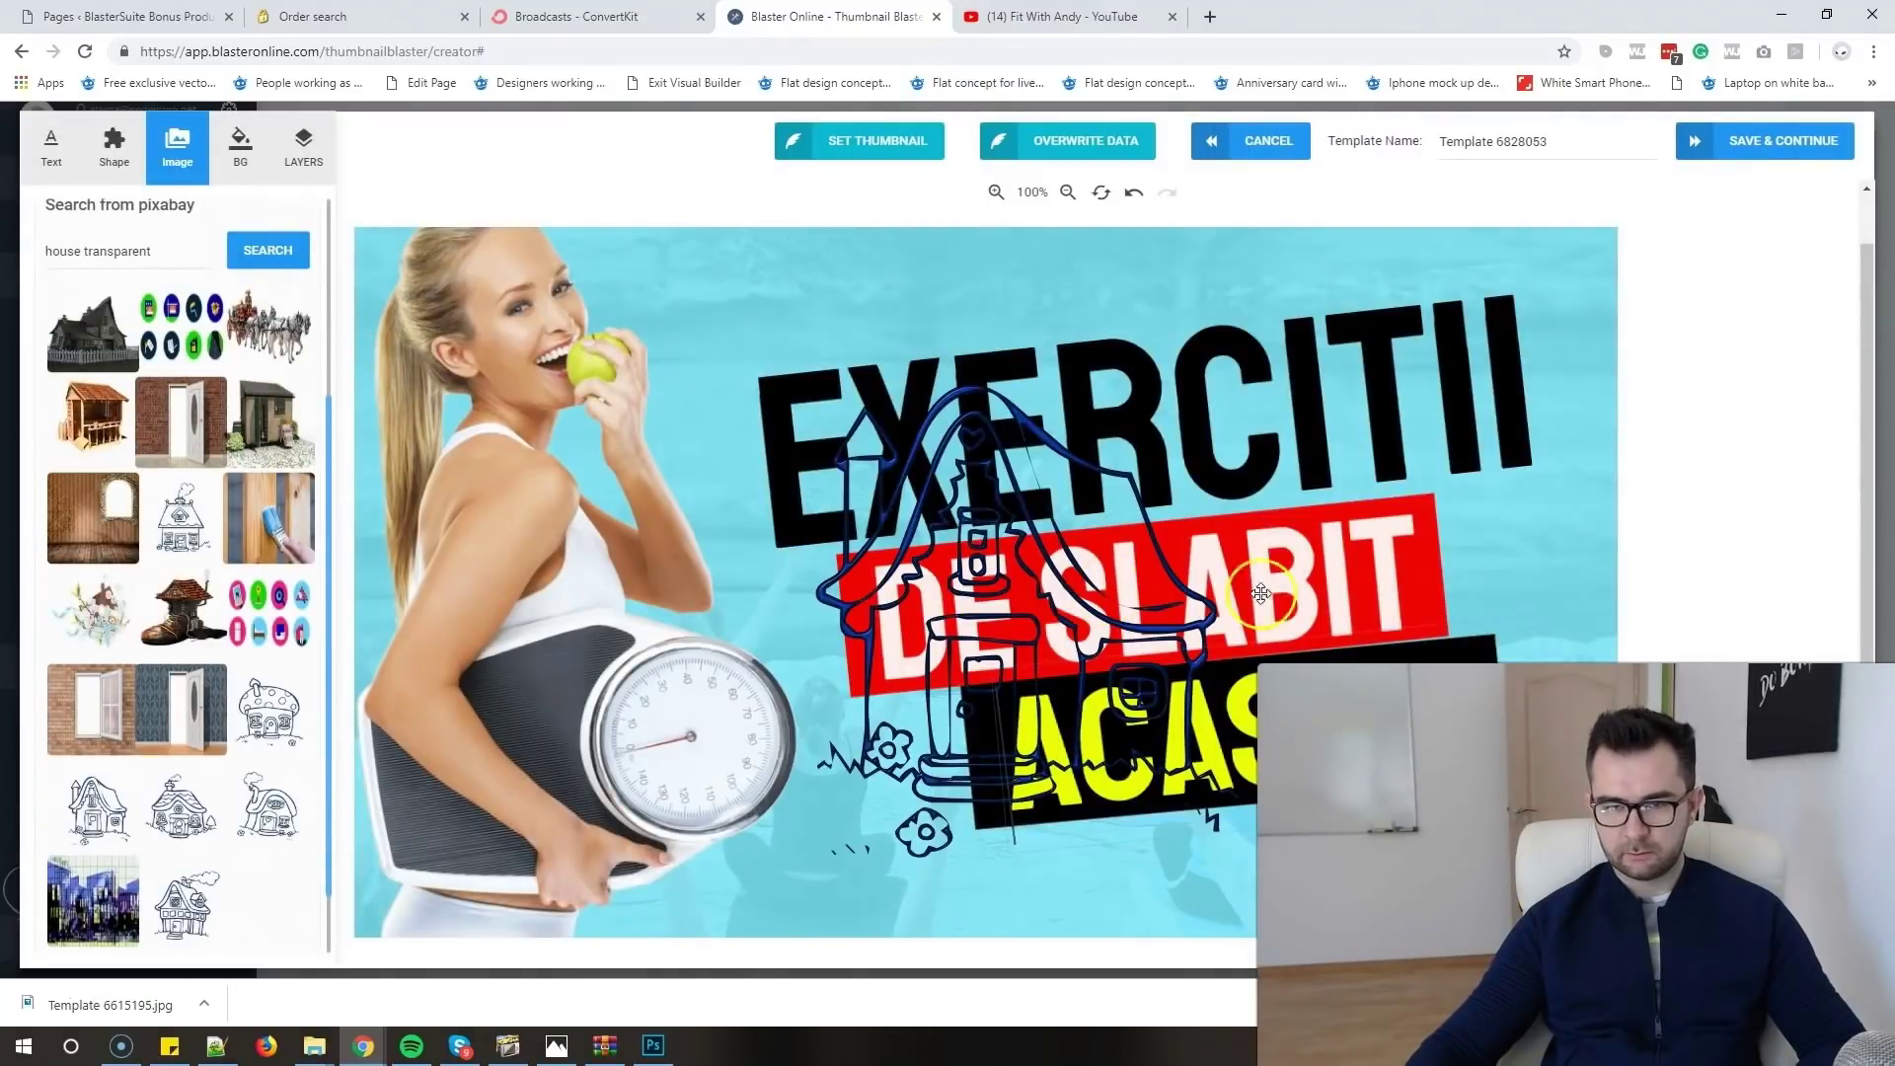
{"action": "left_click", "coordinate": [1188, 609]}
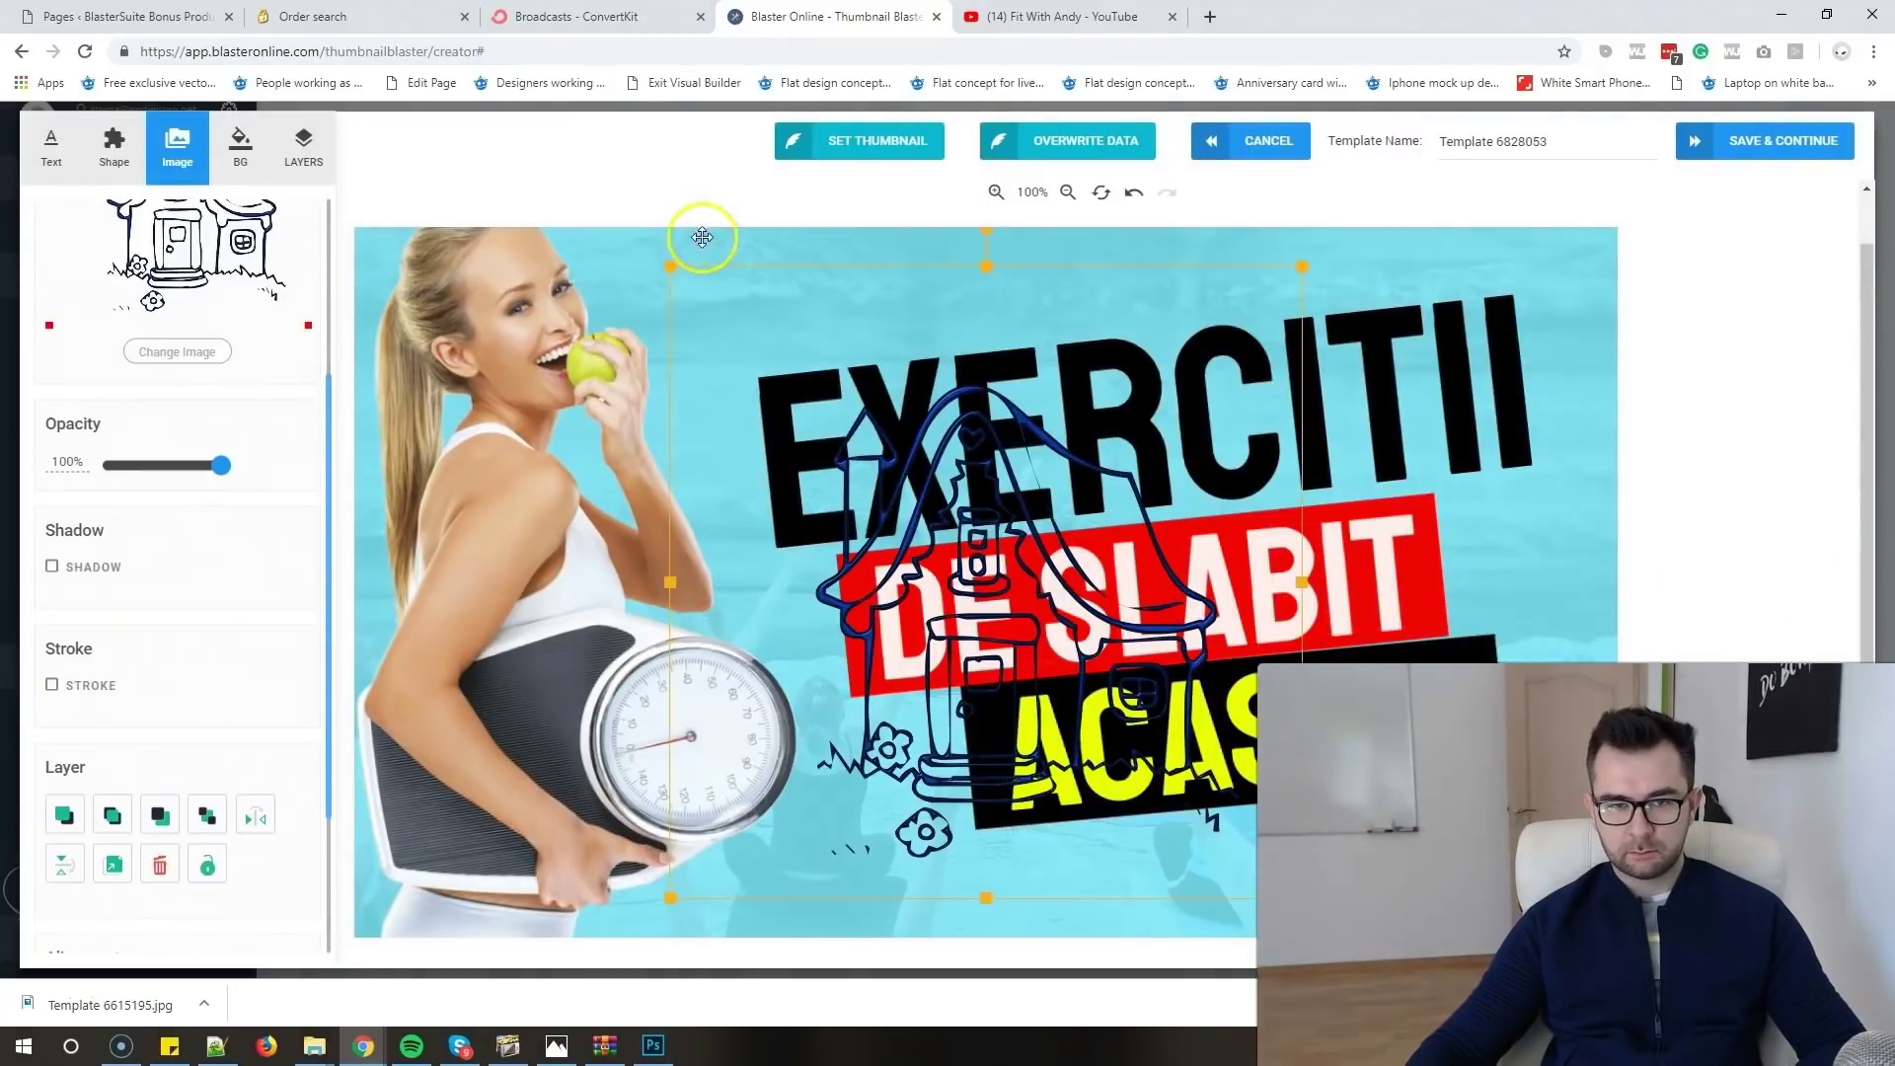
{"action": "left_click_drag", "start_coordinate": [667, 266], "coordinate": [1005, 536]}
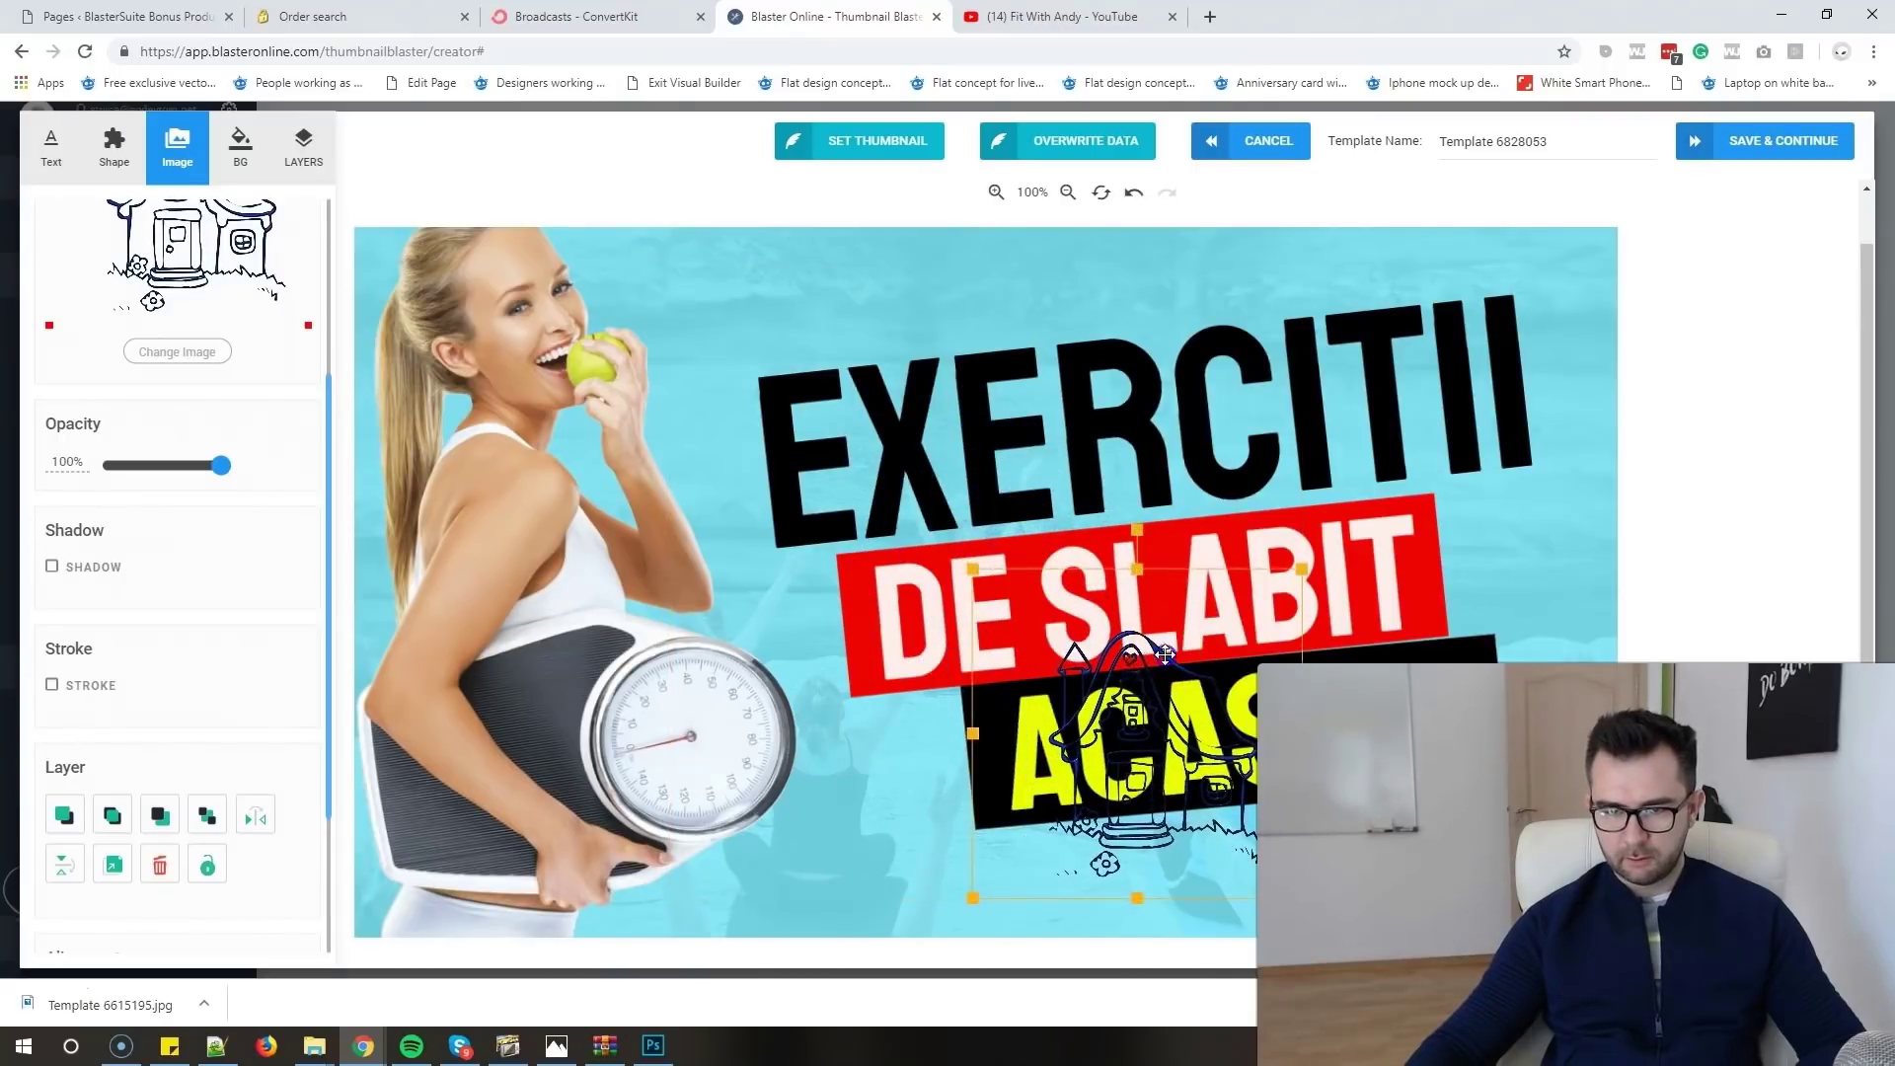
{"action": "left_click_drag", "start_coordinate": [1166, 654], "coordinate": [1482, 742]}
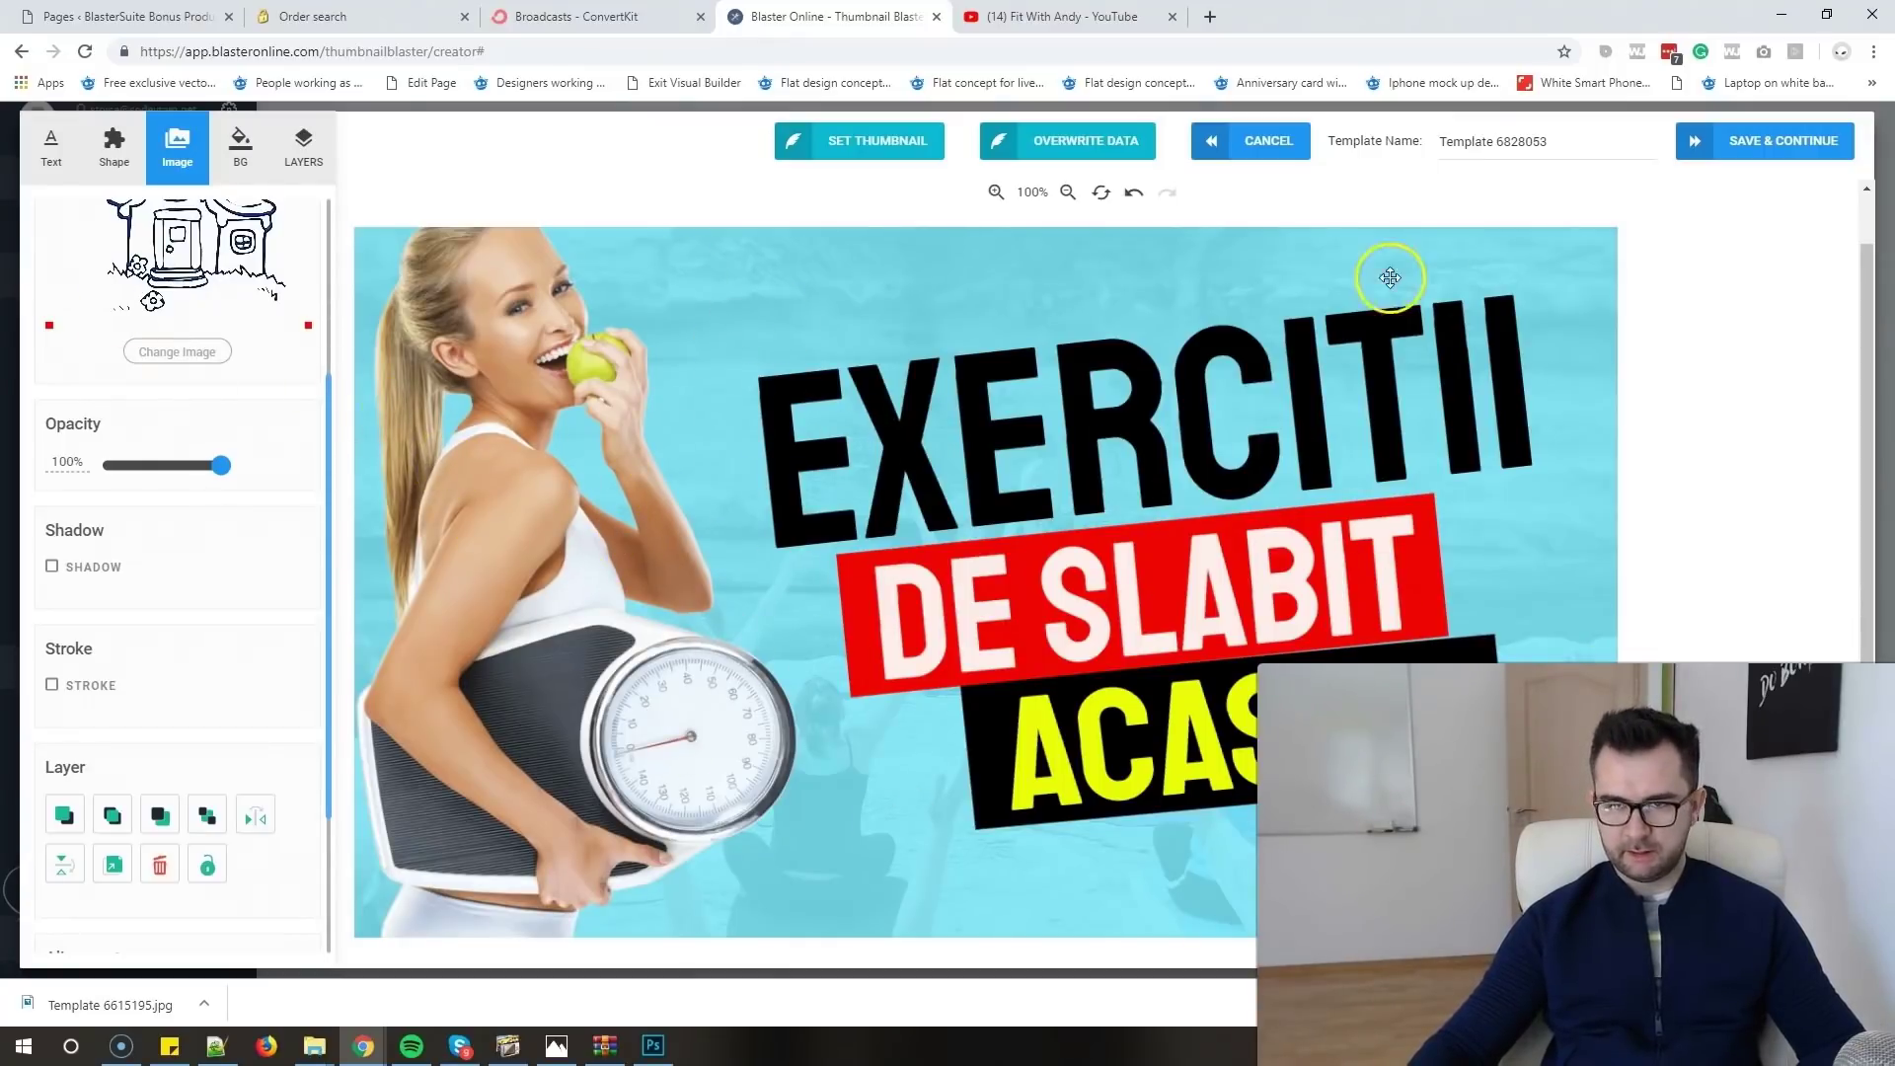
- Save the design and download it as Template 6828053.jpg
{"action": "left_click", "coordinate": [1777, 147]}
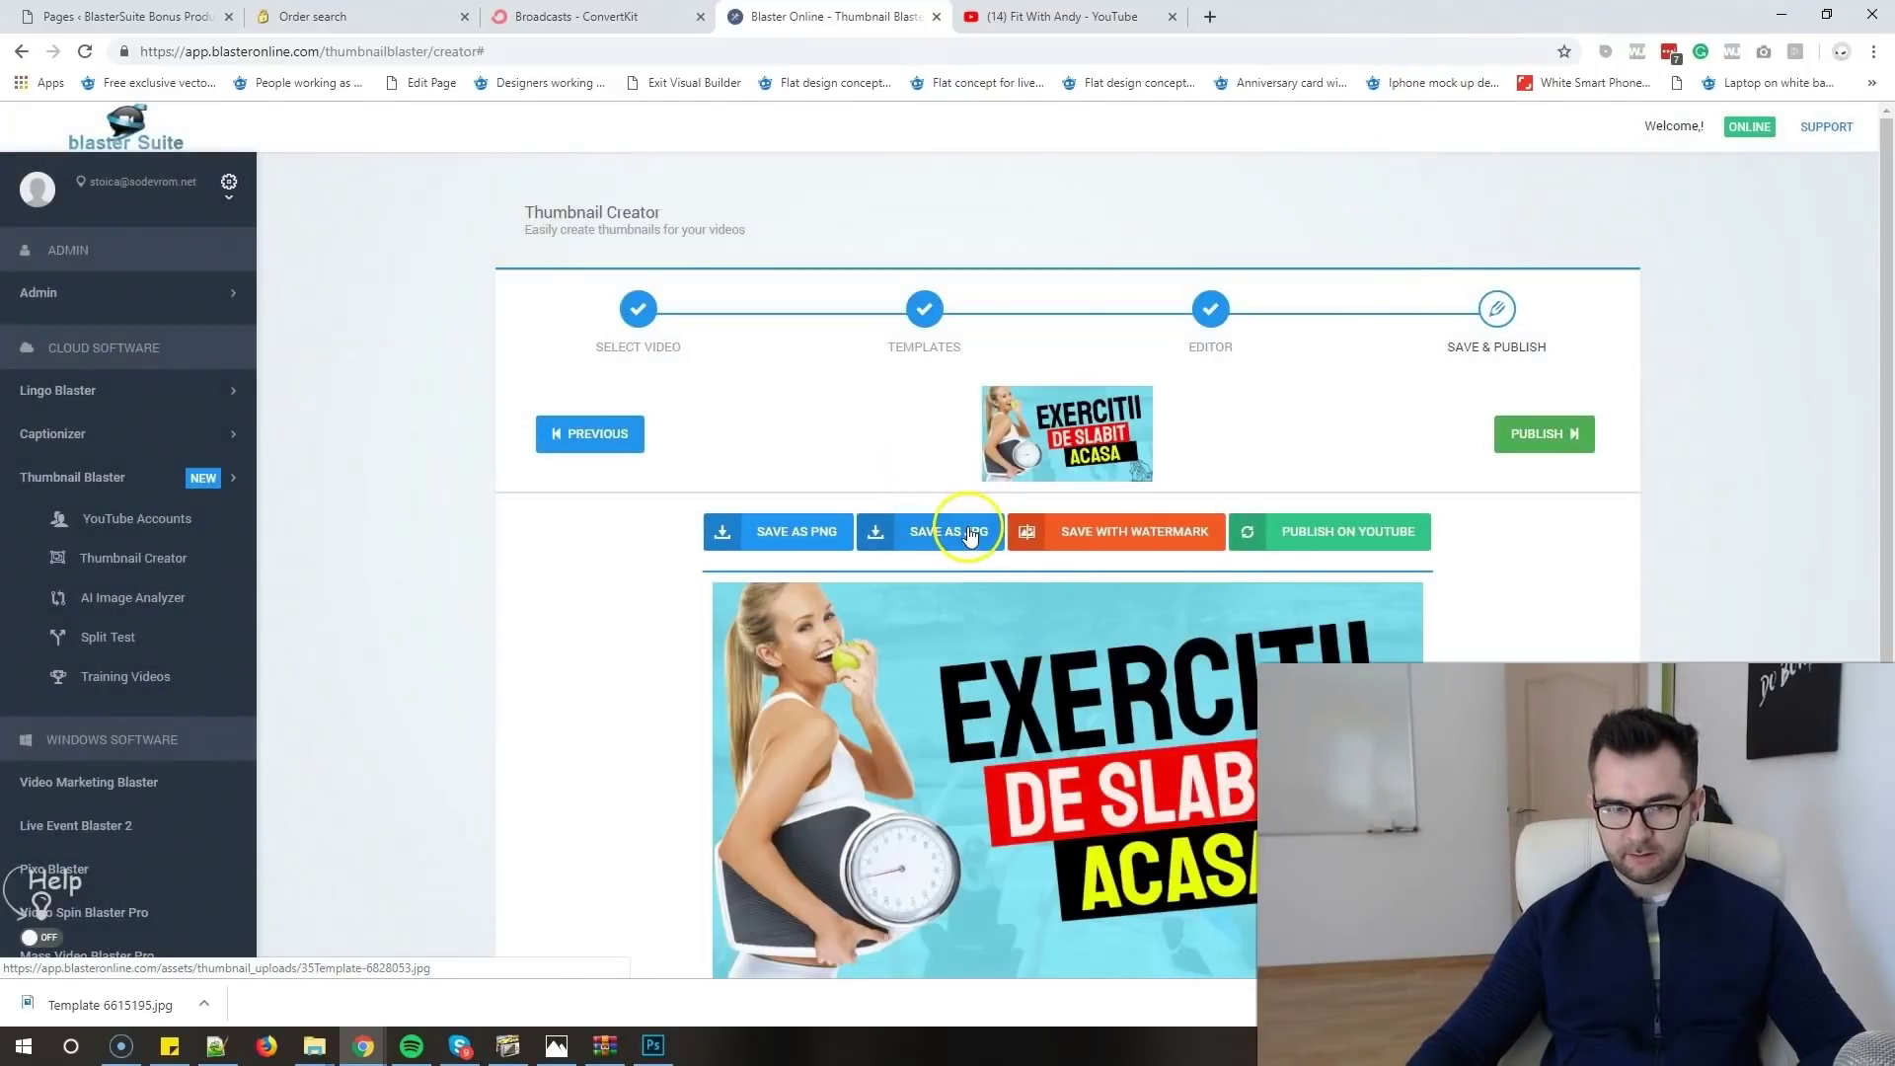
{"action": "left_click", "coordinate": [970, 534]}
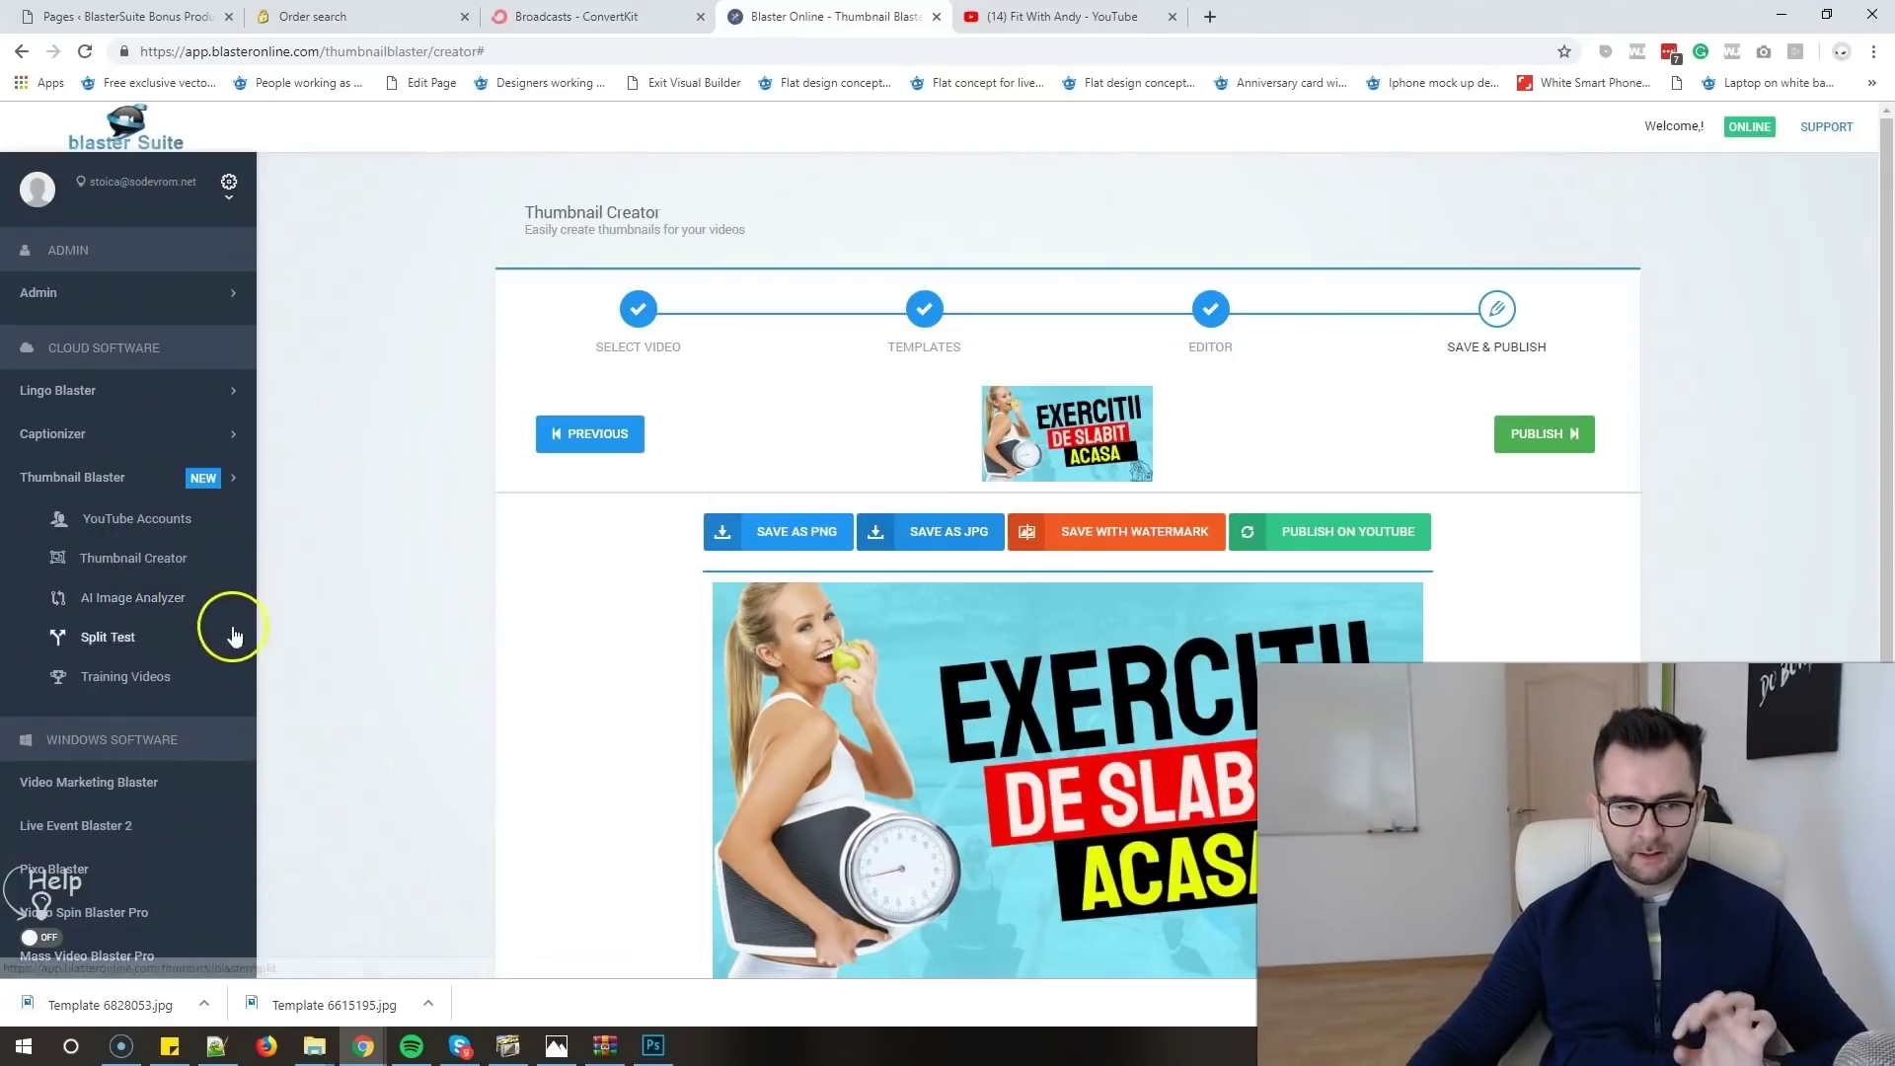
- Open the Split Test page and start a new split test
{"action": "left_click", "coordinate": [123, 637]}
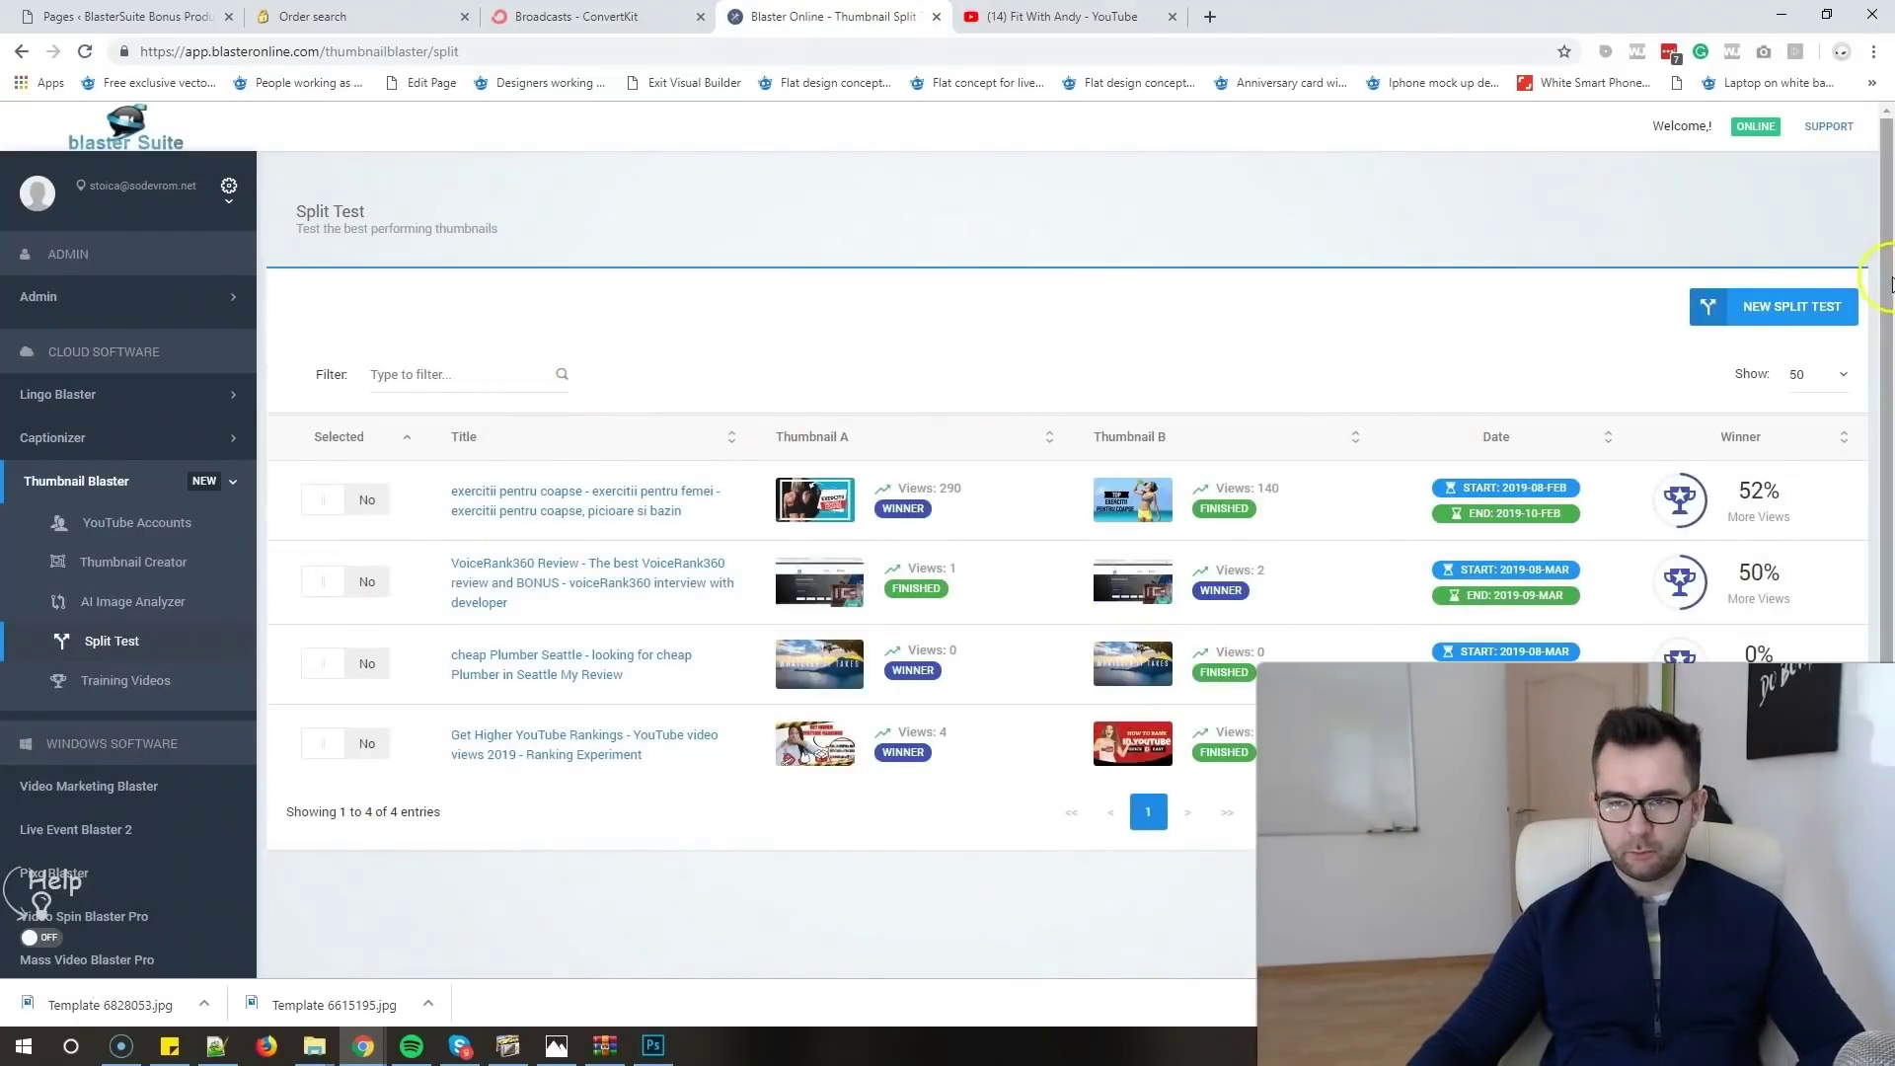
{"action": "left_click", "coordinate": [1754, 314]}
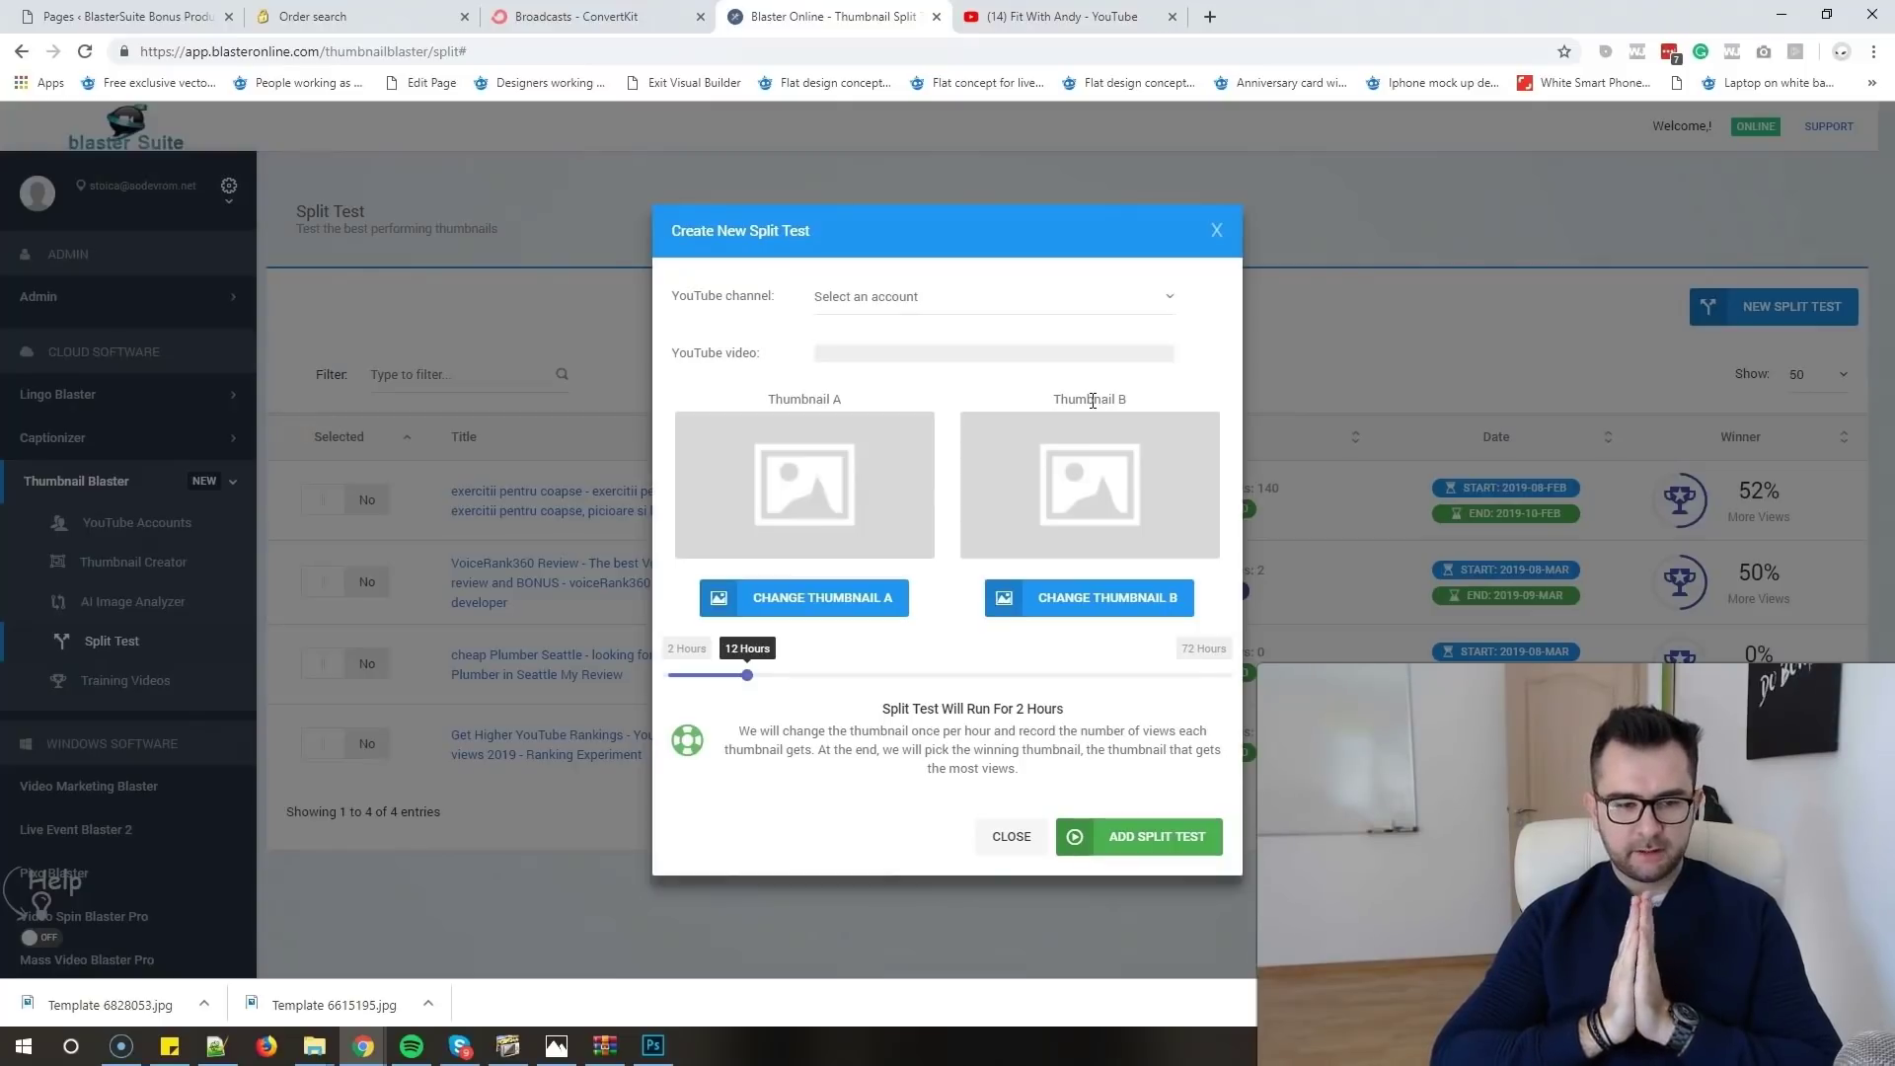
- Reveal the downloaded template in its folder and open the Thumbnail A file picker
{"action": "left_click_drag", "start_coordinate": [900, 606], "coordinate": [841, 624]}
{"action": "left_click", "coordinate": [425, 1007]}
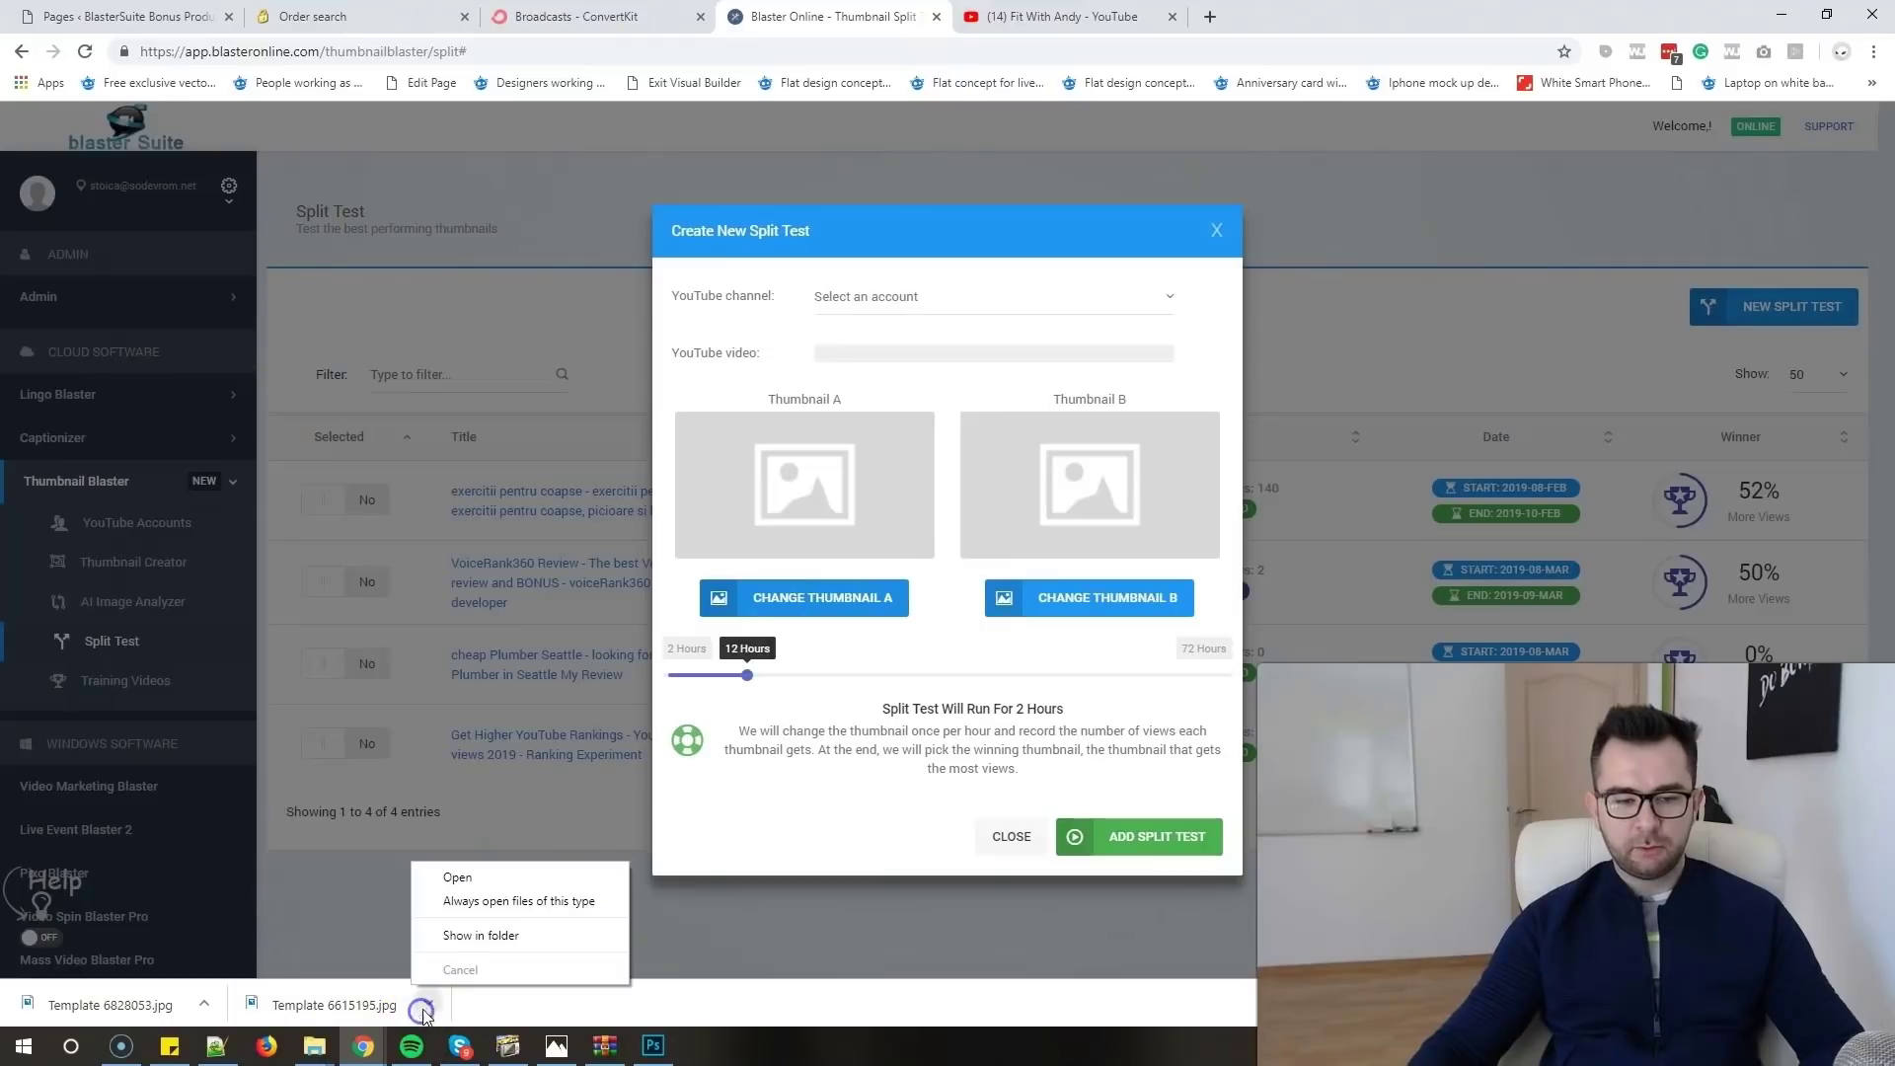
{"action": "left_click", "coordinate": [487, 950]}
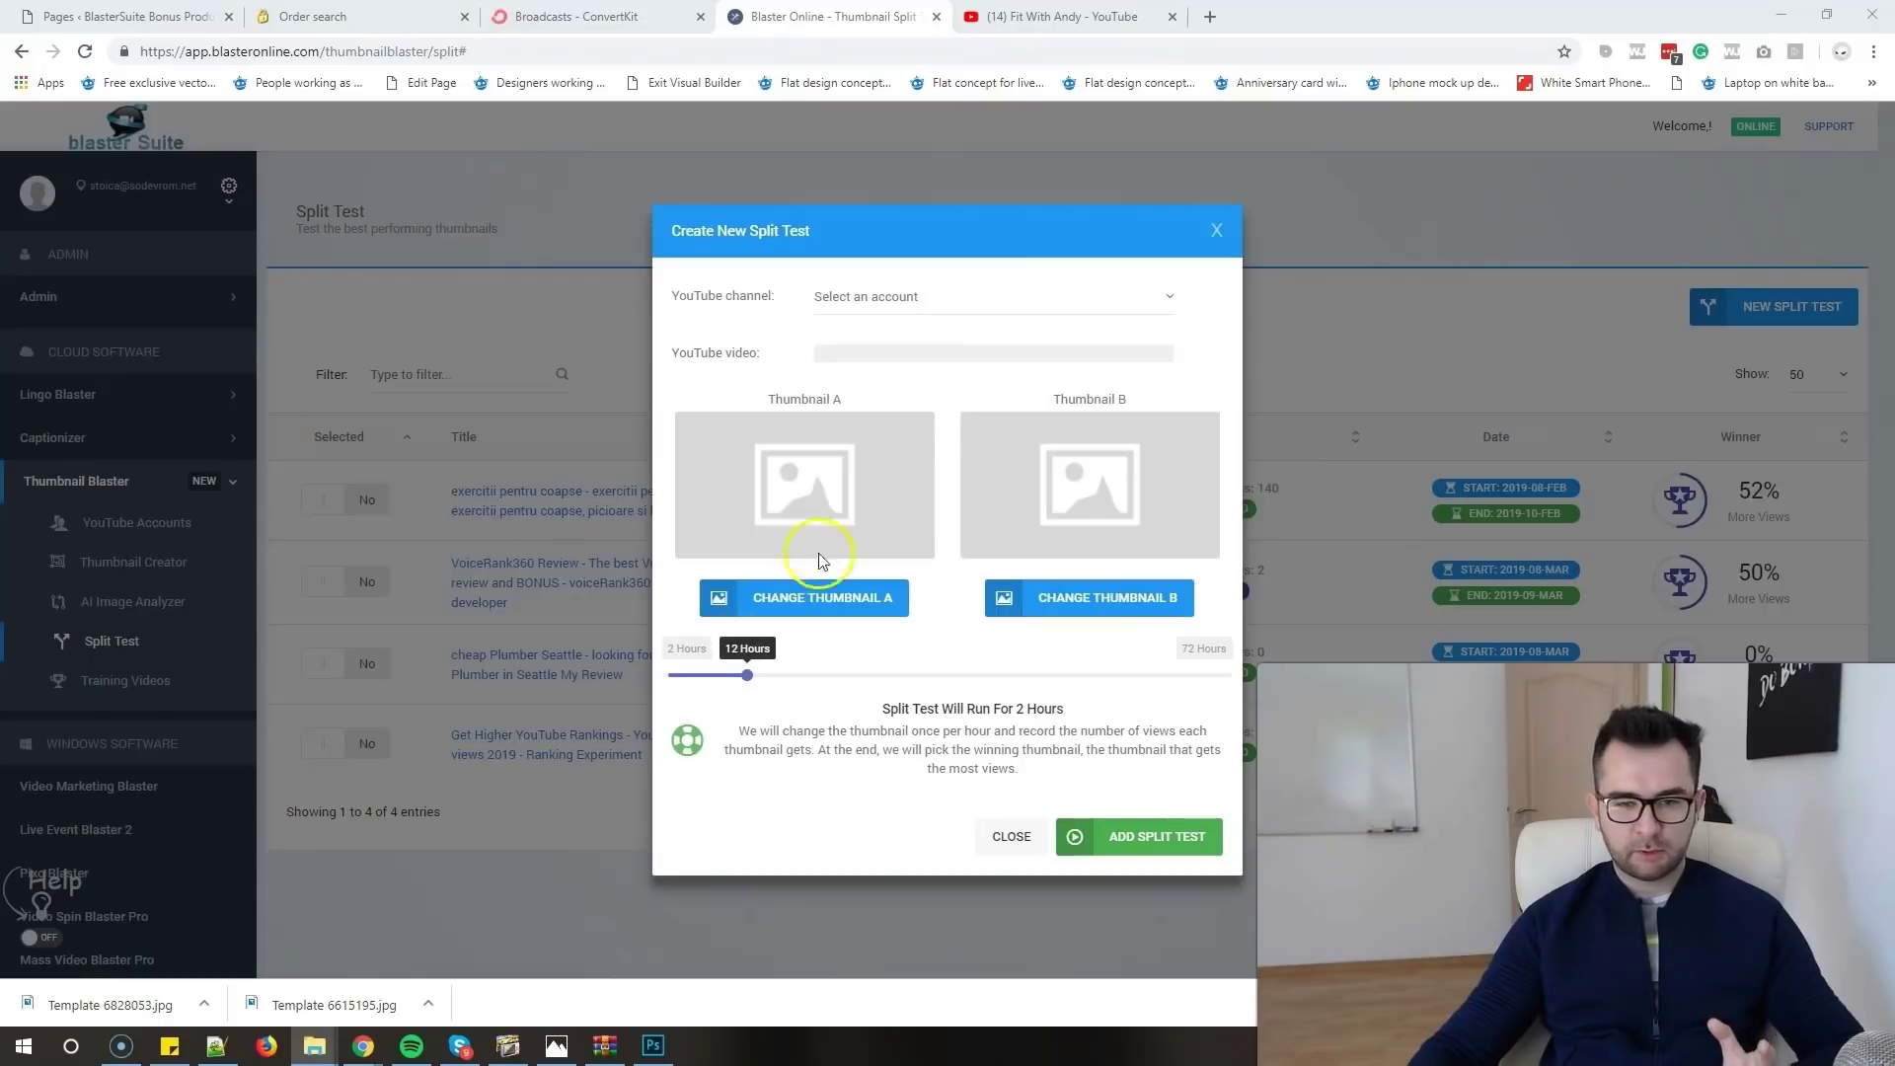
{"action": "mouse_move", "coordinate": [967, 556]}
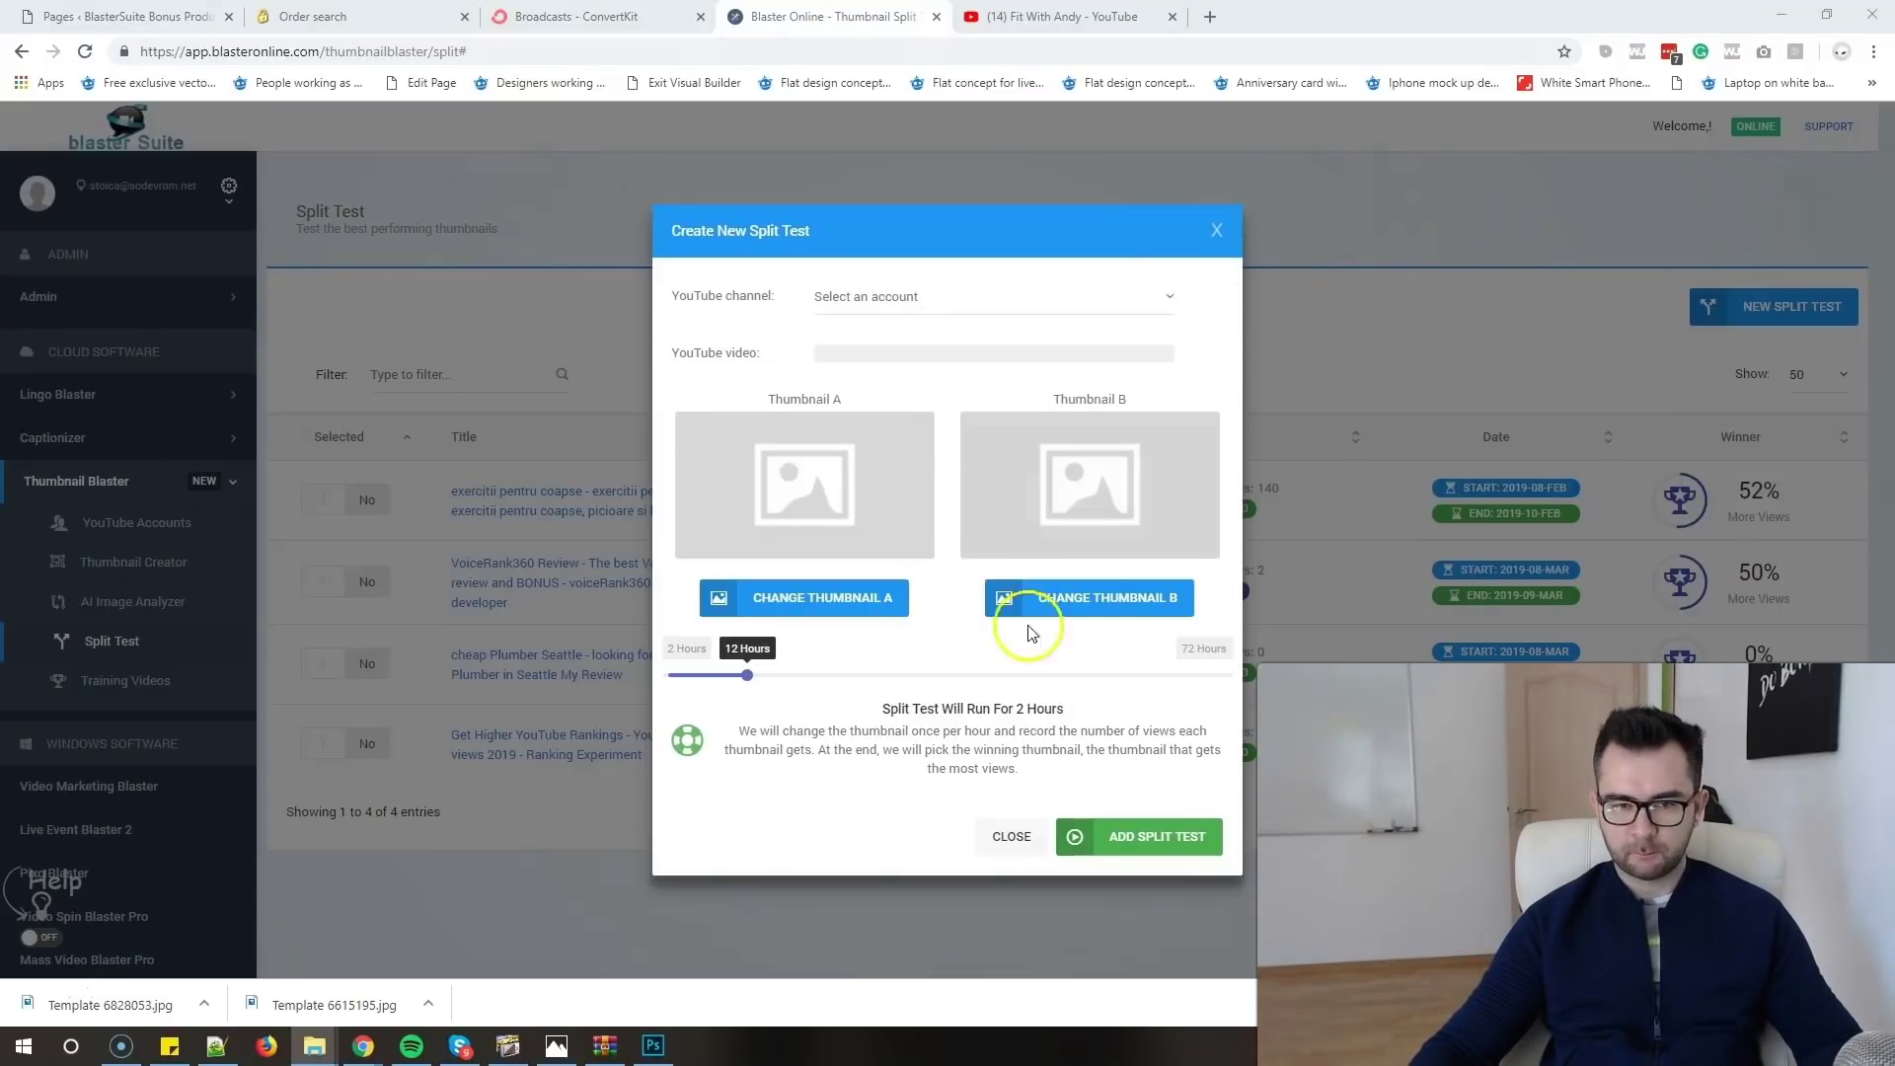
{"action": "left_click", "coordinate": [847, 597]}
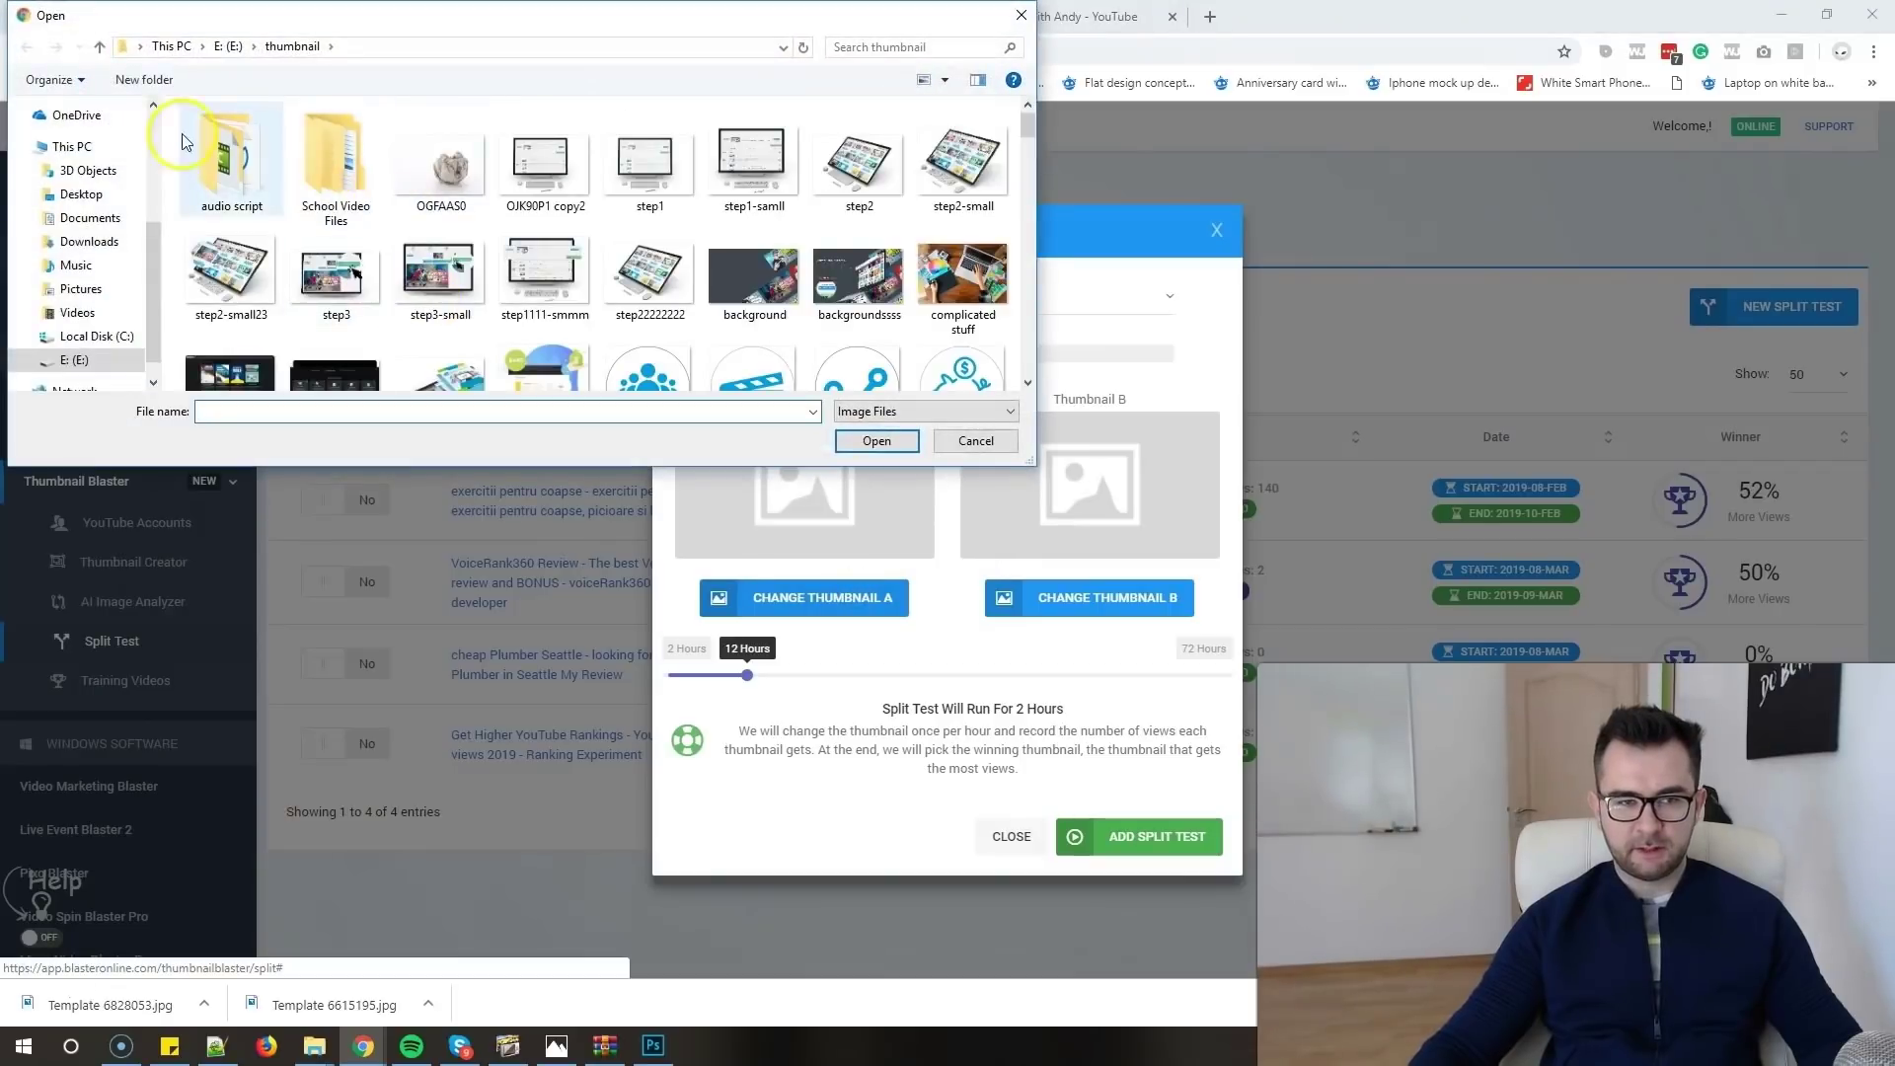
- Sort E:\ by date, then load Template 6615195 as A and Template 6828053 as B
{"action": "left_click", "coordinate": [81, 359]}
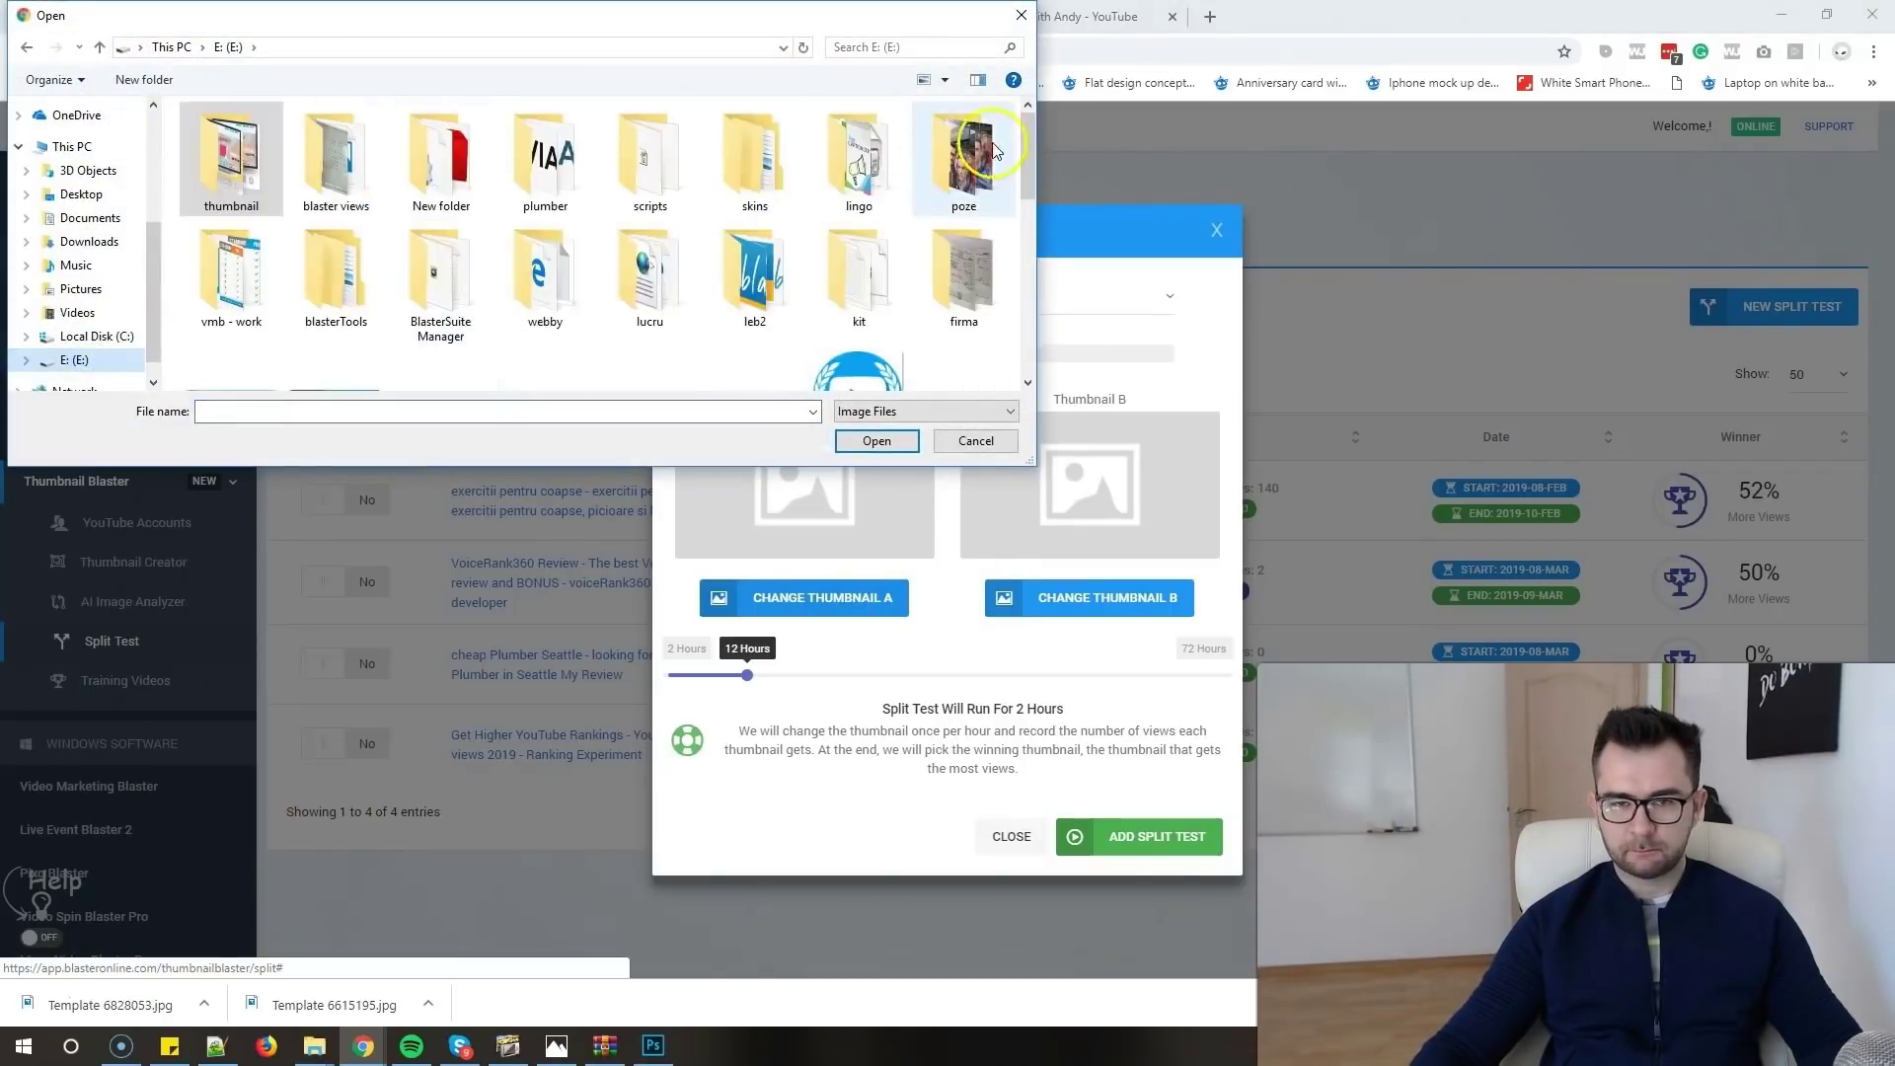
{"action": "scroll", "coordinate": [988, 217], "scroll_direction": "down", "scroll_amount": 5}
{"action": "right_click", "coordinate": [913, 331]}
{"action": "mouse_move", "coordinate": [968, 366]}
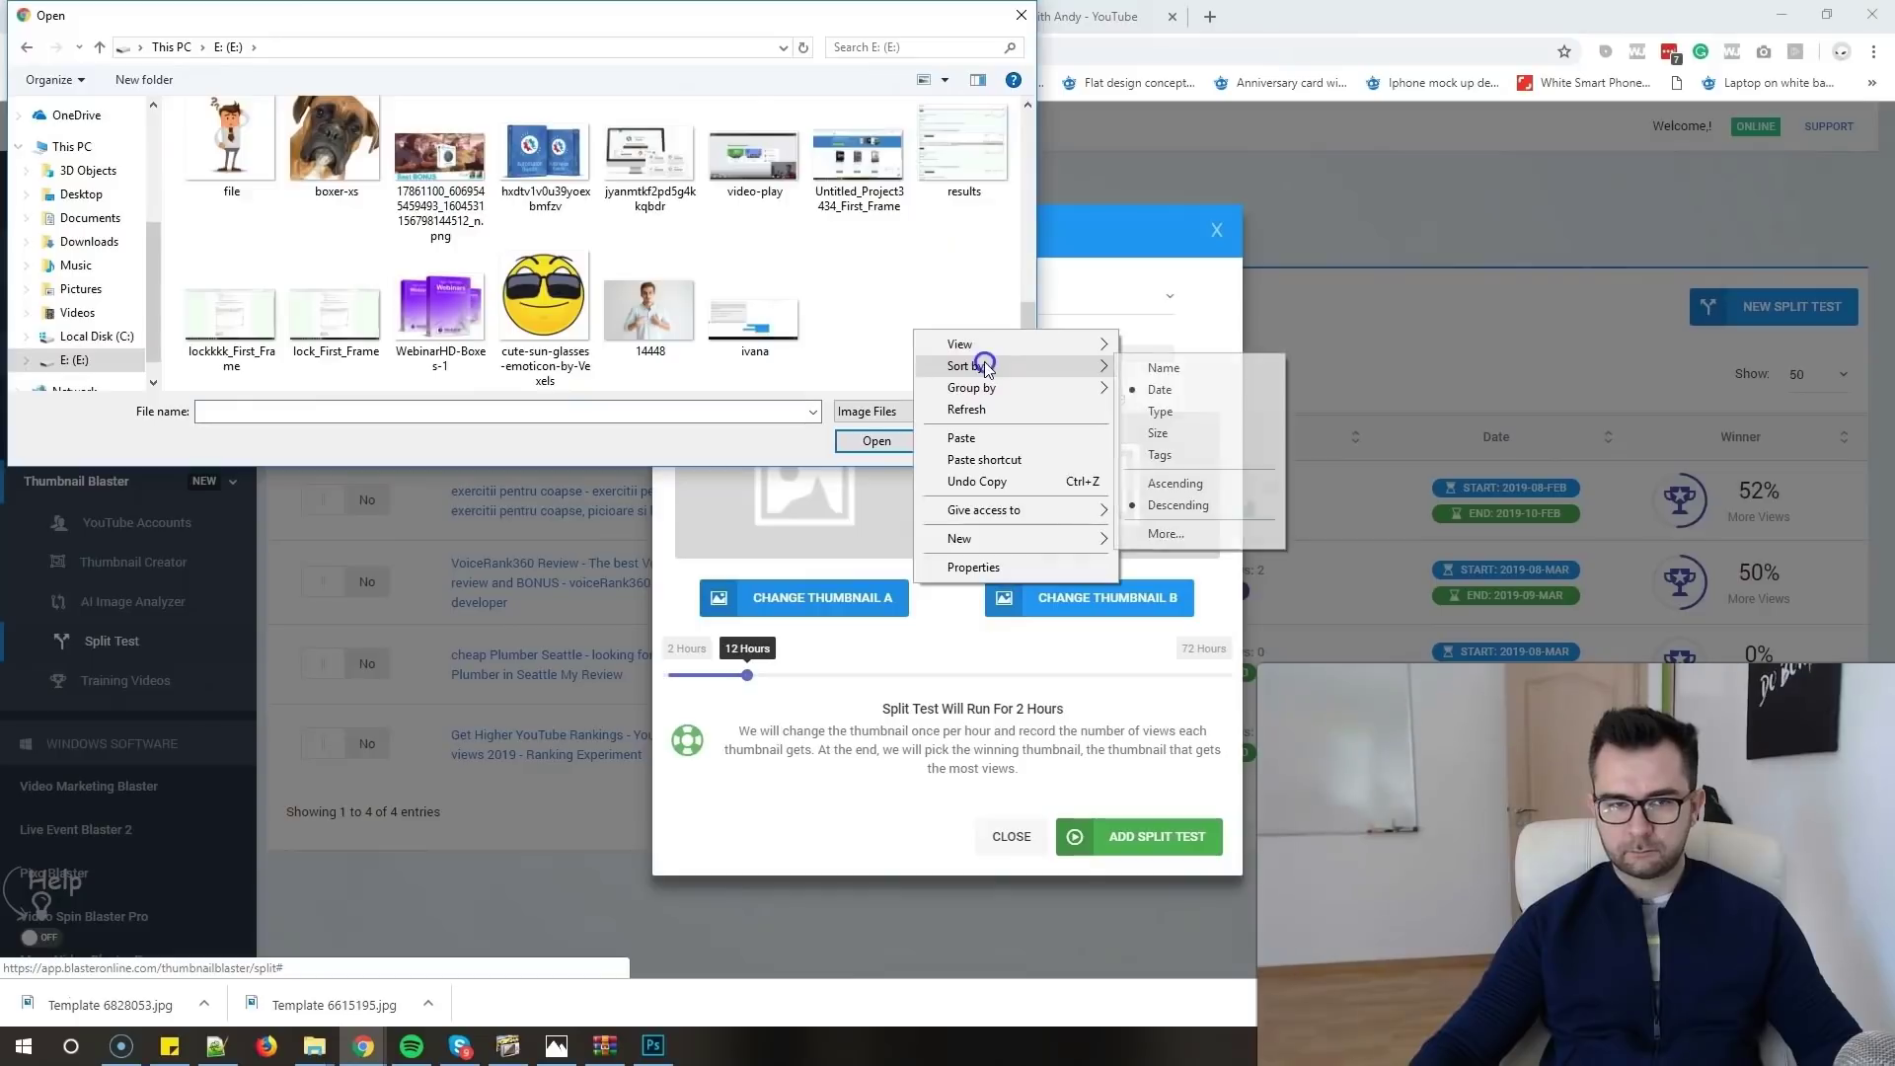
{"action": "left_click", "coordinate": [1151, 392]}
{"action": "scroll", "coordinate": [961, 335], "scroll_direction": "down", "scroll_amount": 5}
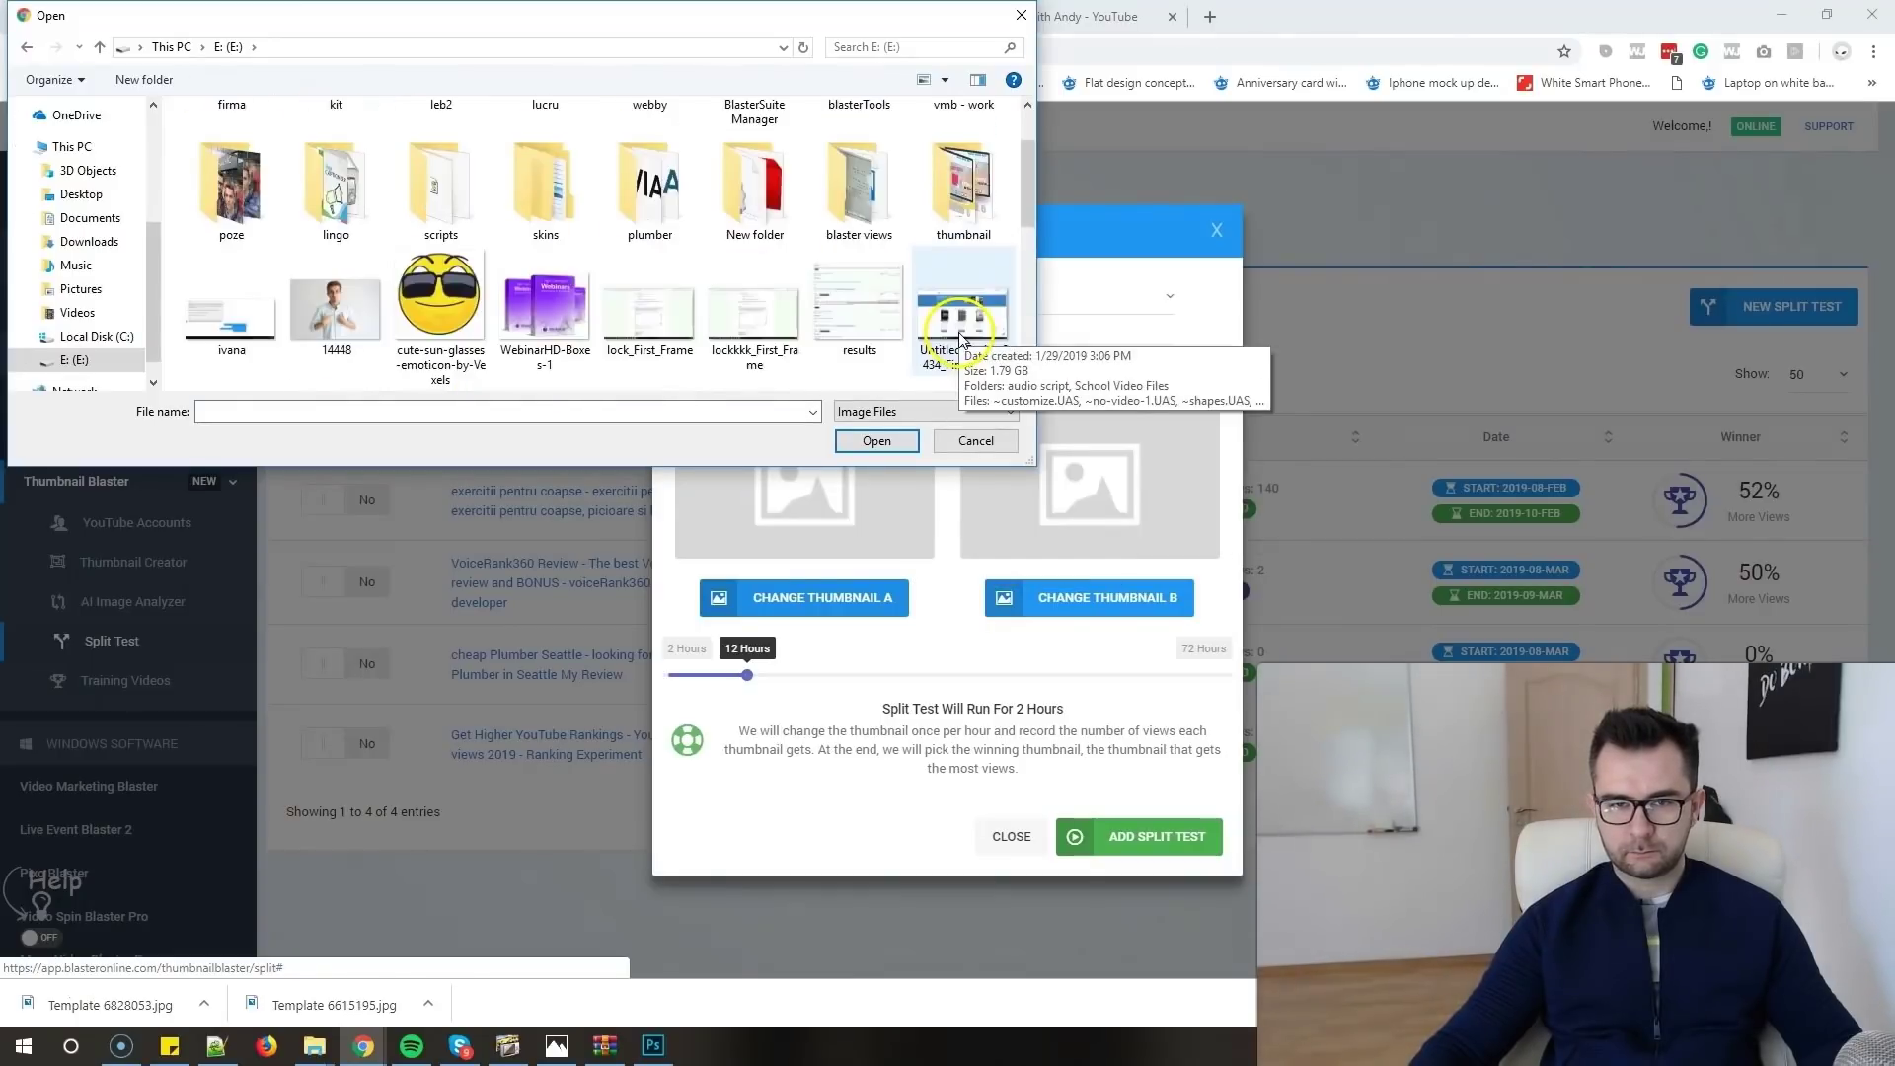
{"action": "double_click", "coordinate": [624, 340]}
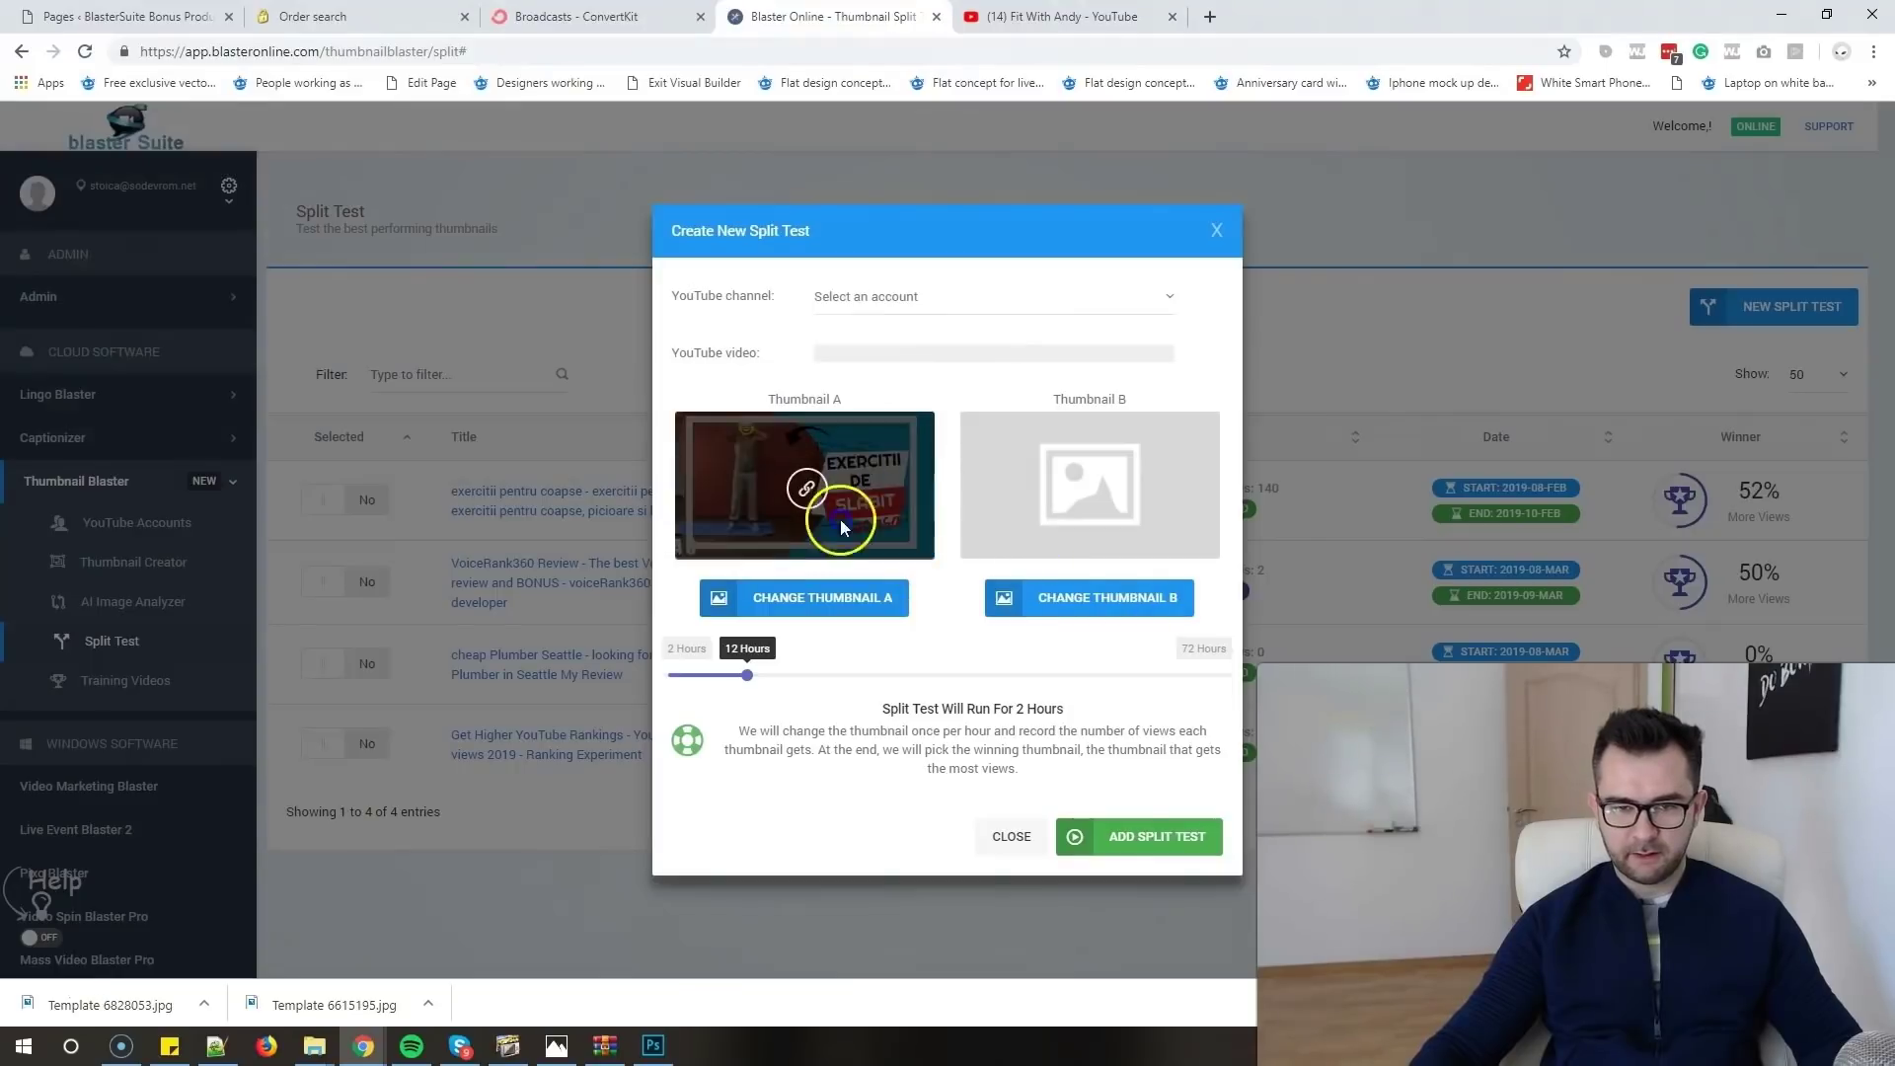
{"action": "left_click", "coordinate": [1083, 601]}
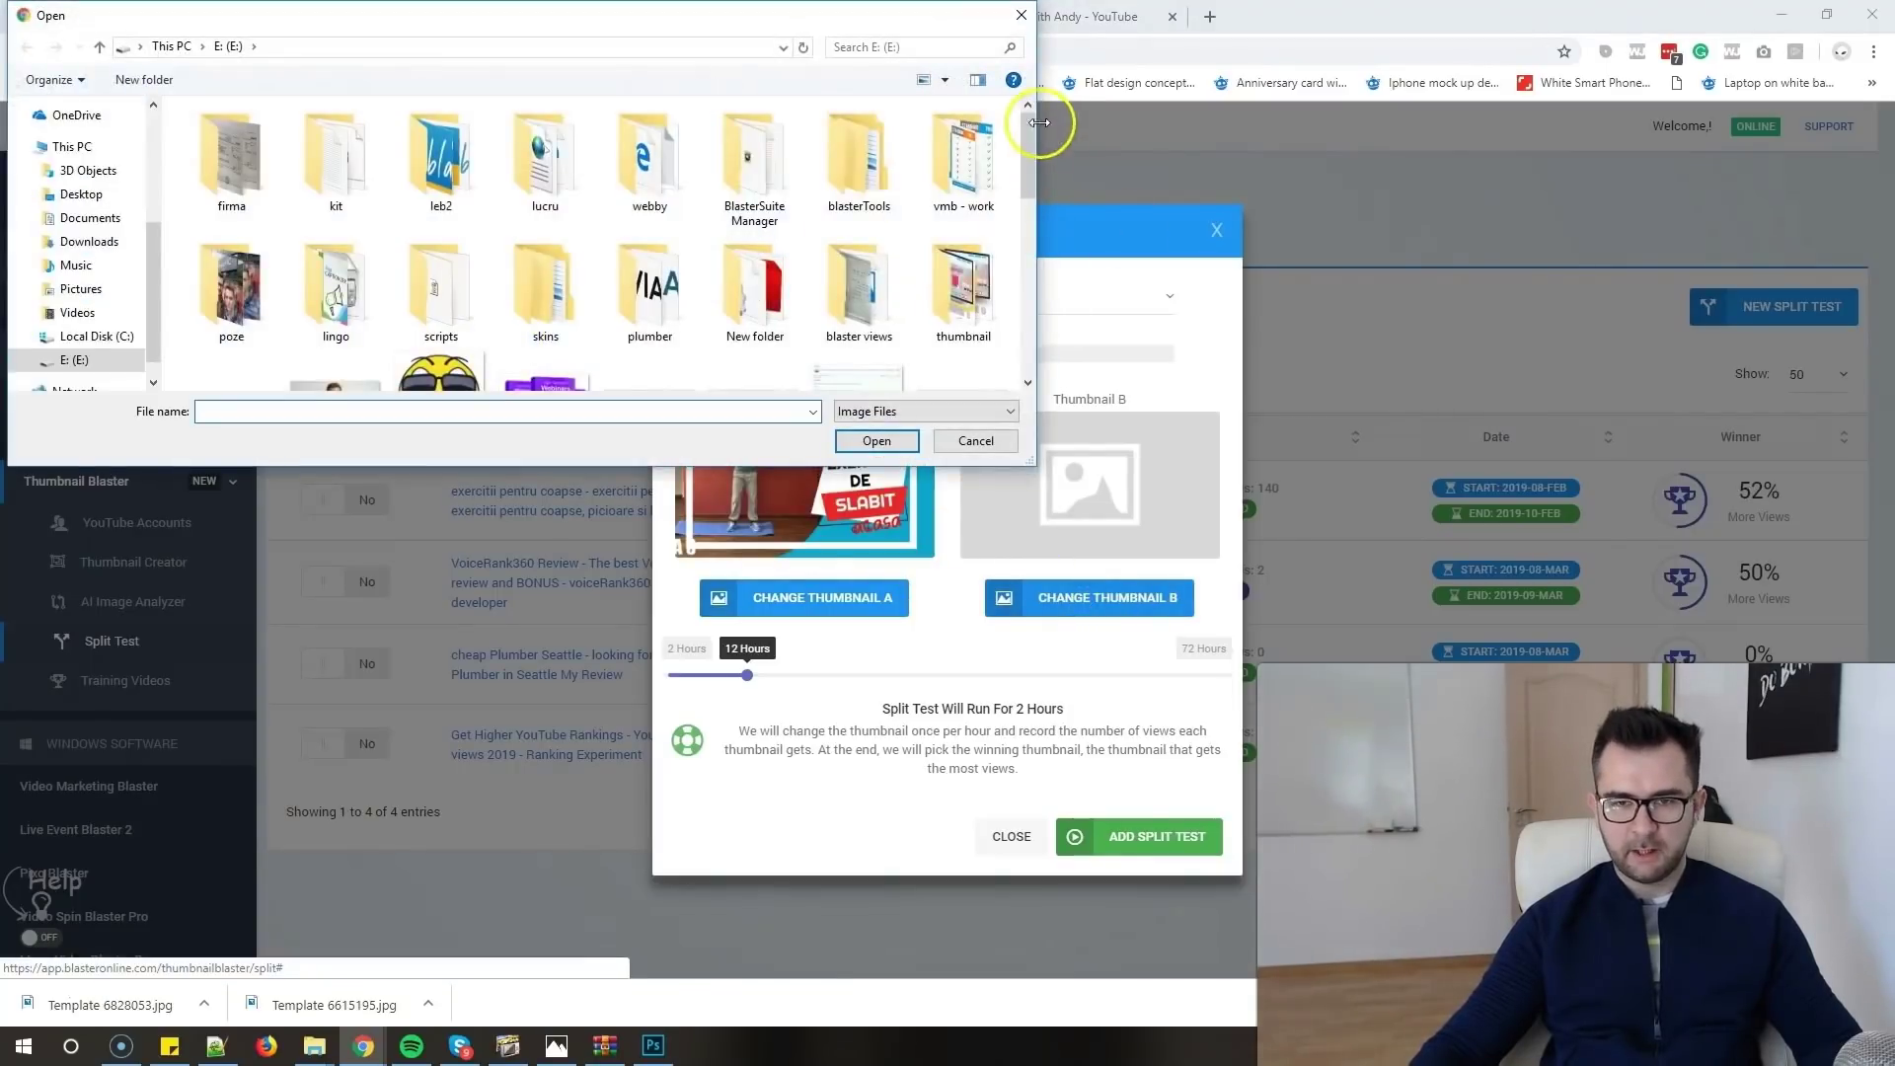
{"action": "left_click_drag", "start_coordinate": [1034, 113], "coordinate": [1041, 330]}
{"action": "double_click", "coordinate": [753, 336]}
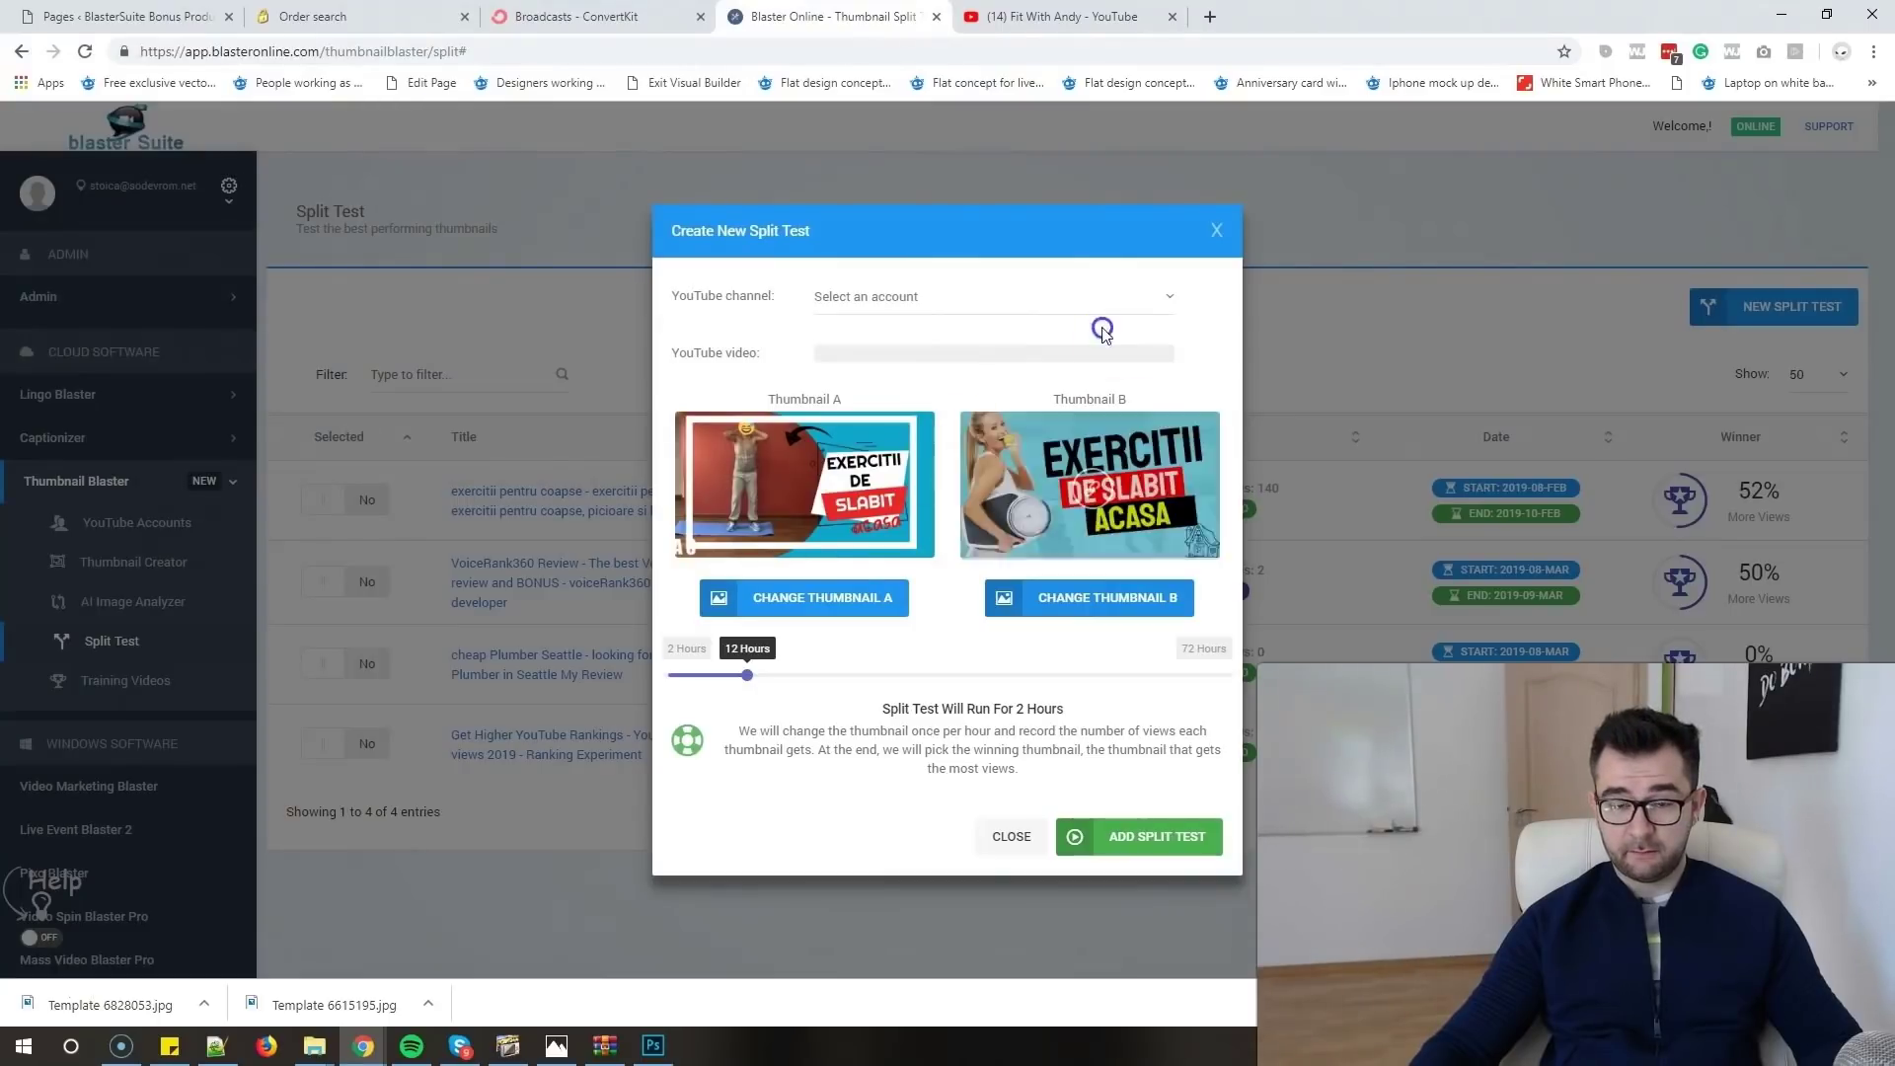
- Select the Fit With Andy channel and its 'Exercitii de slabit acasa!' video
{"action": "left_click", "coordinate": [992, 300]}
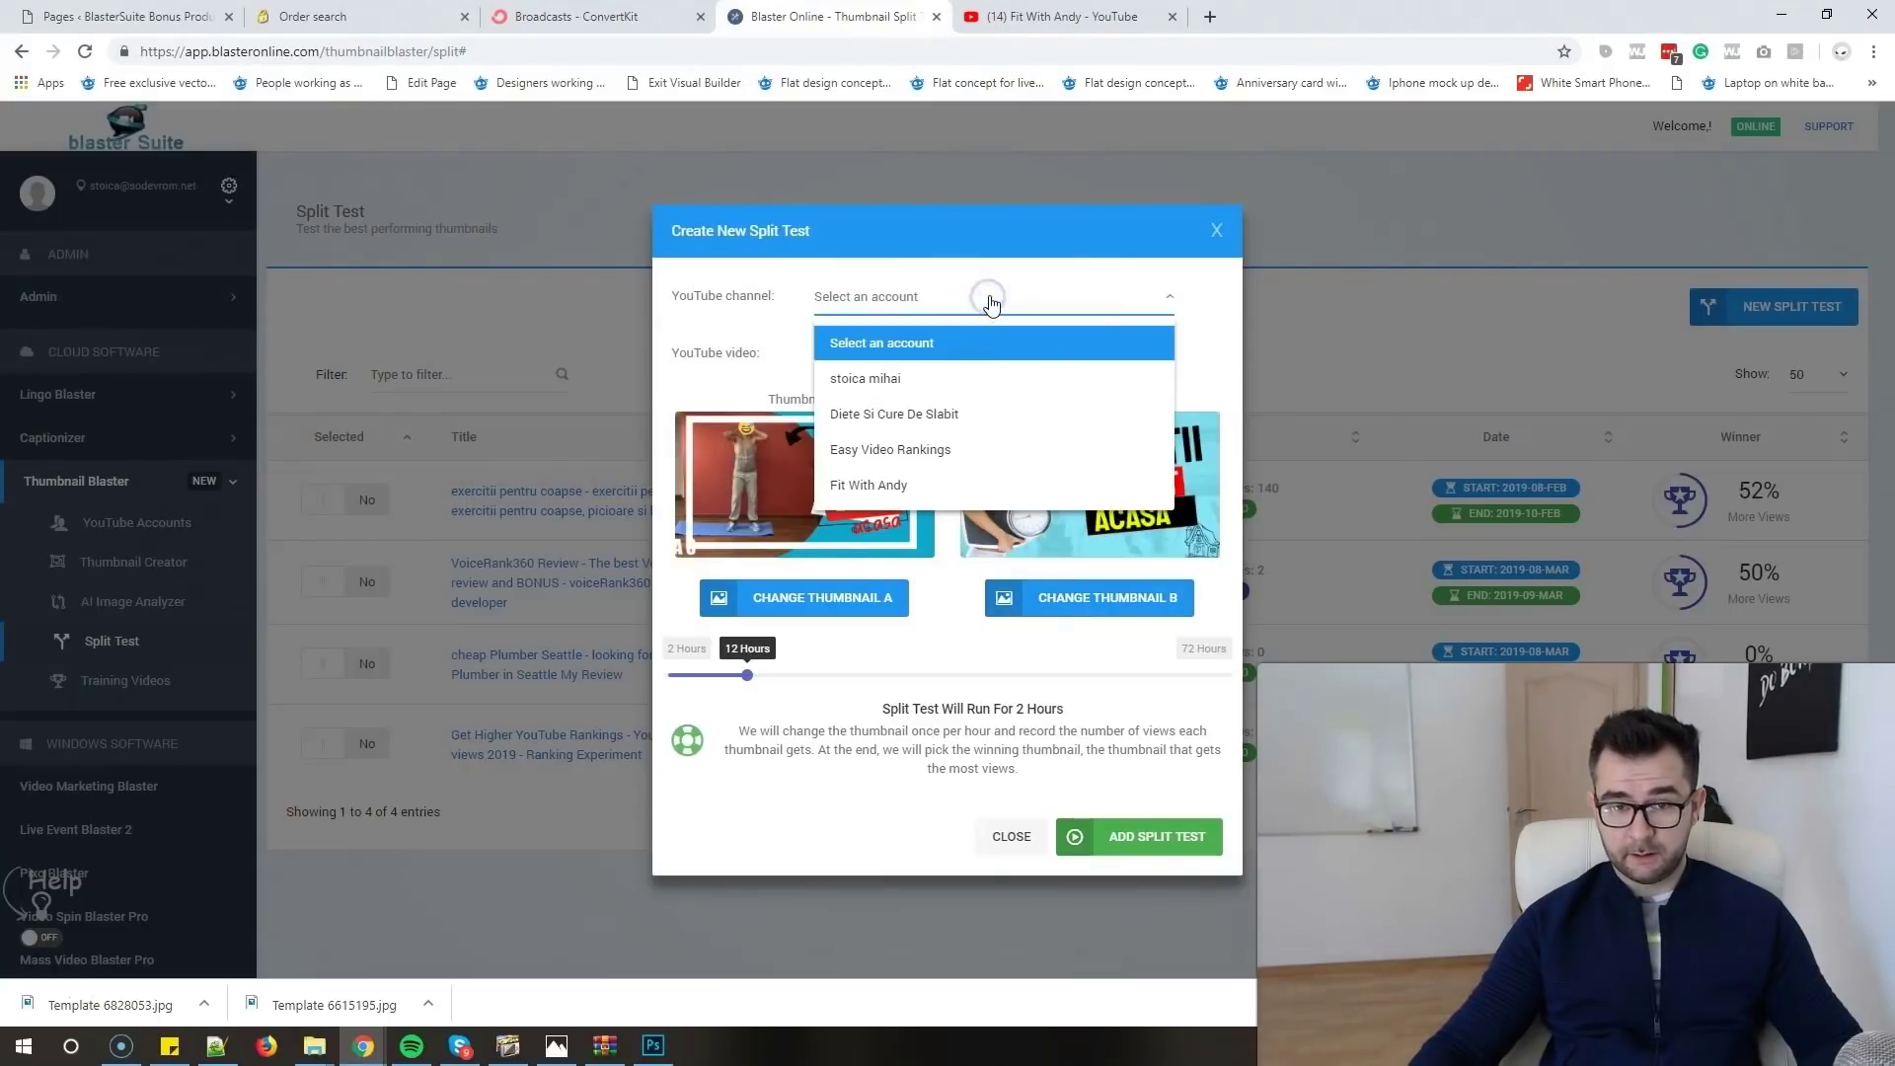
{"action": "left_click", "coordinate": [899, 484]}
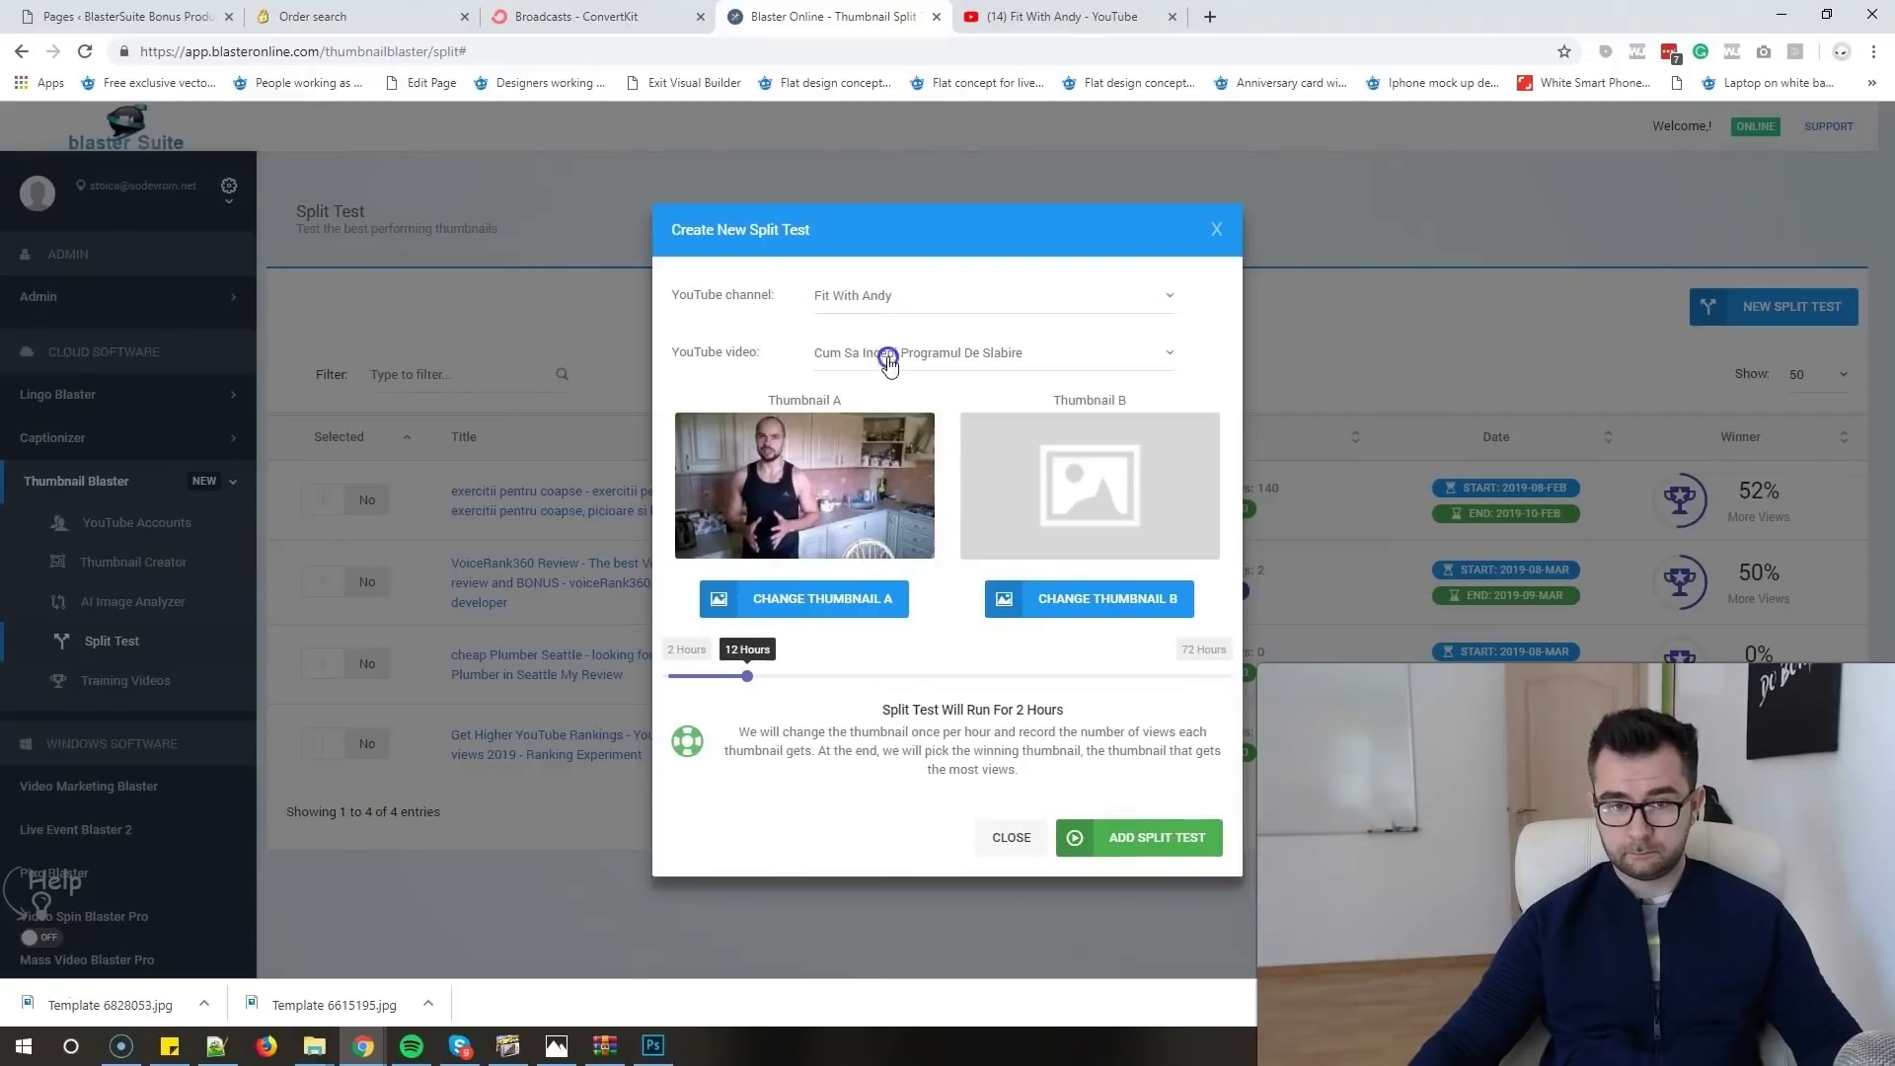
{"action": "left_click", "coordinate": [910, 357]}
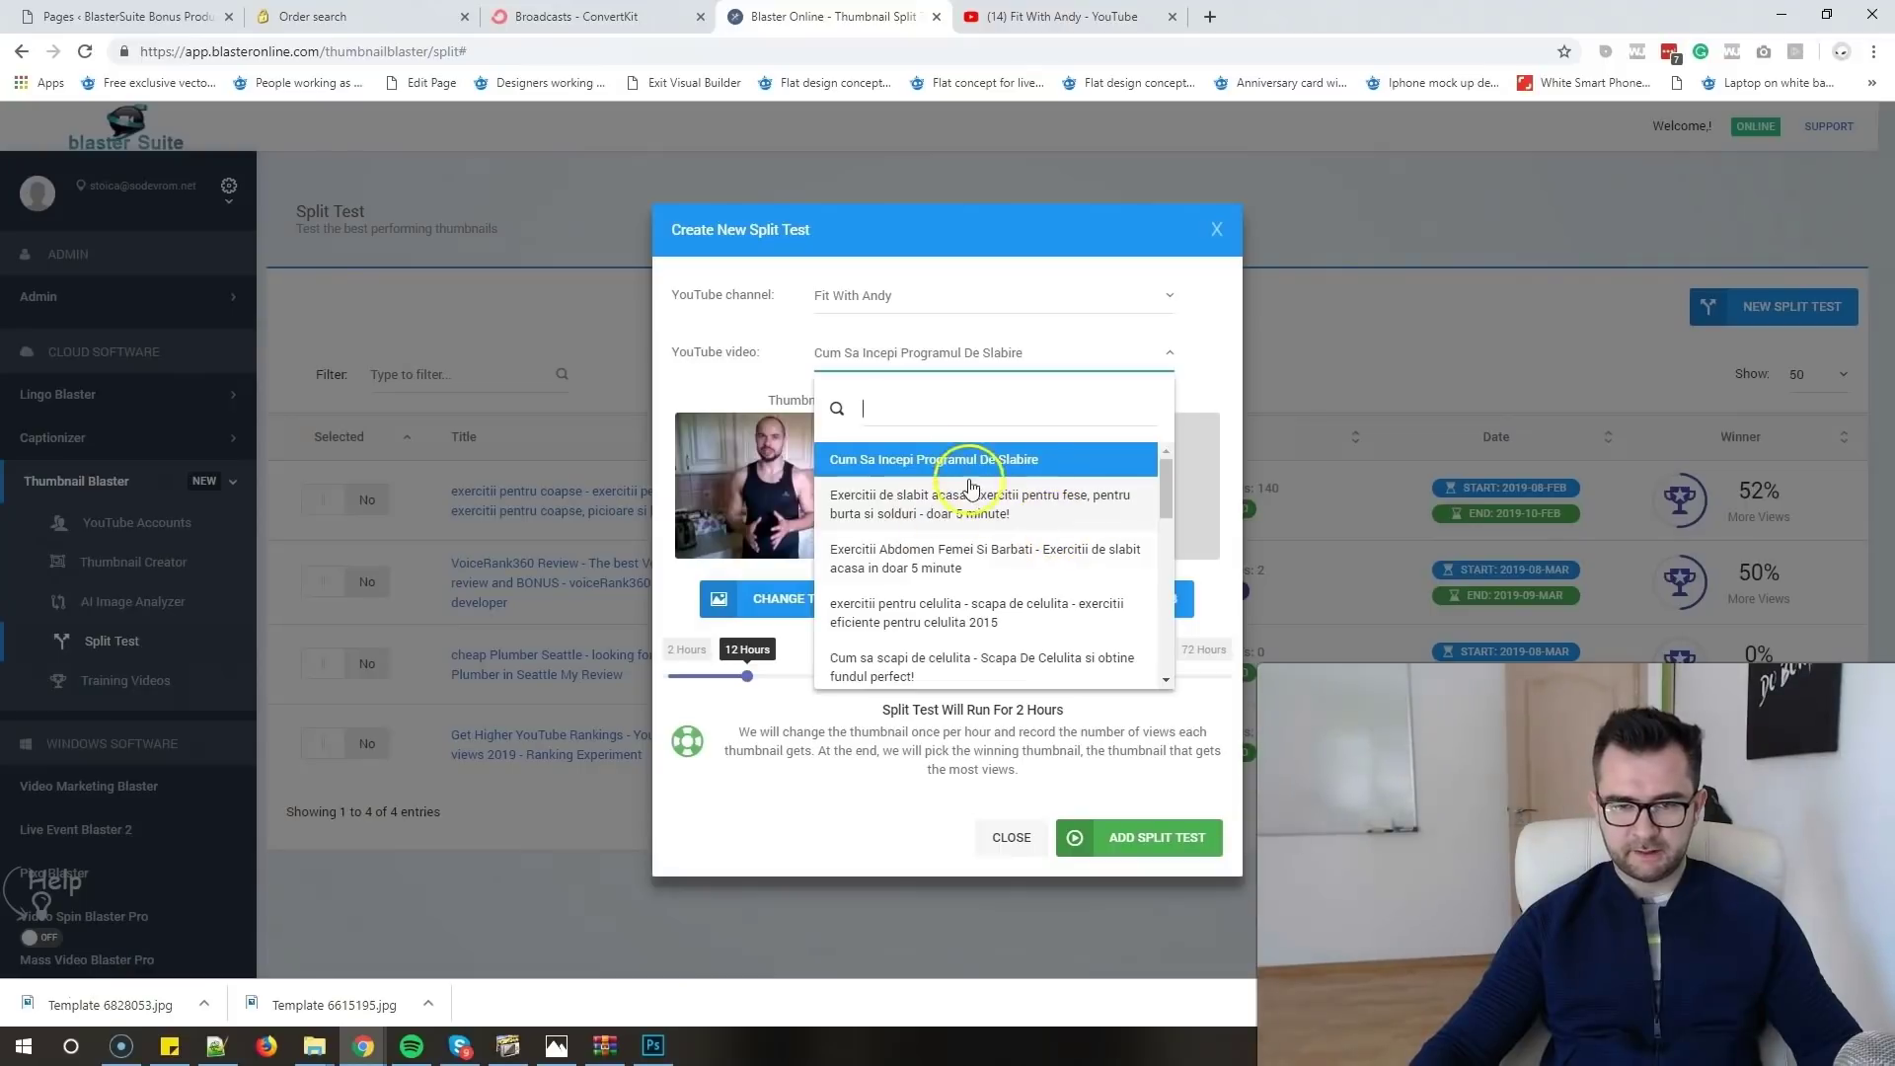
{"action": "left_click", "coordinate": [1004, 501]}
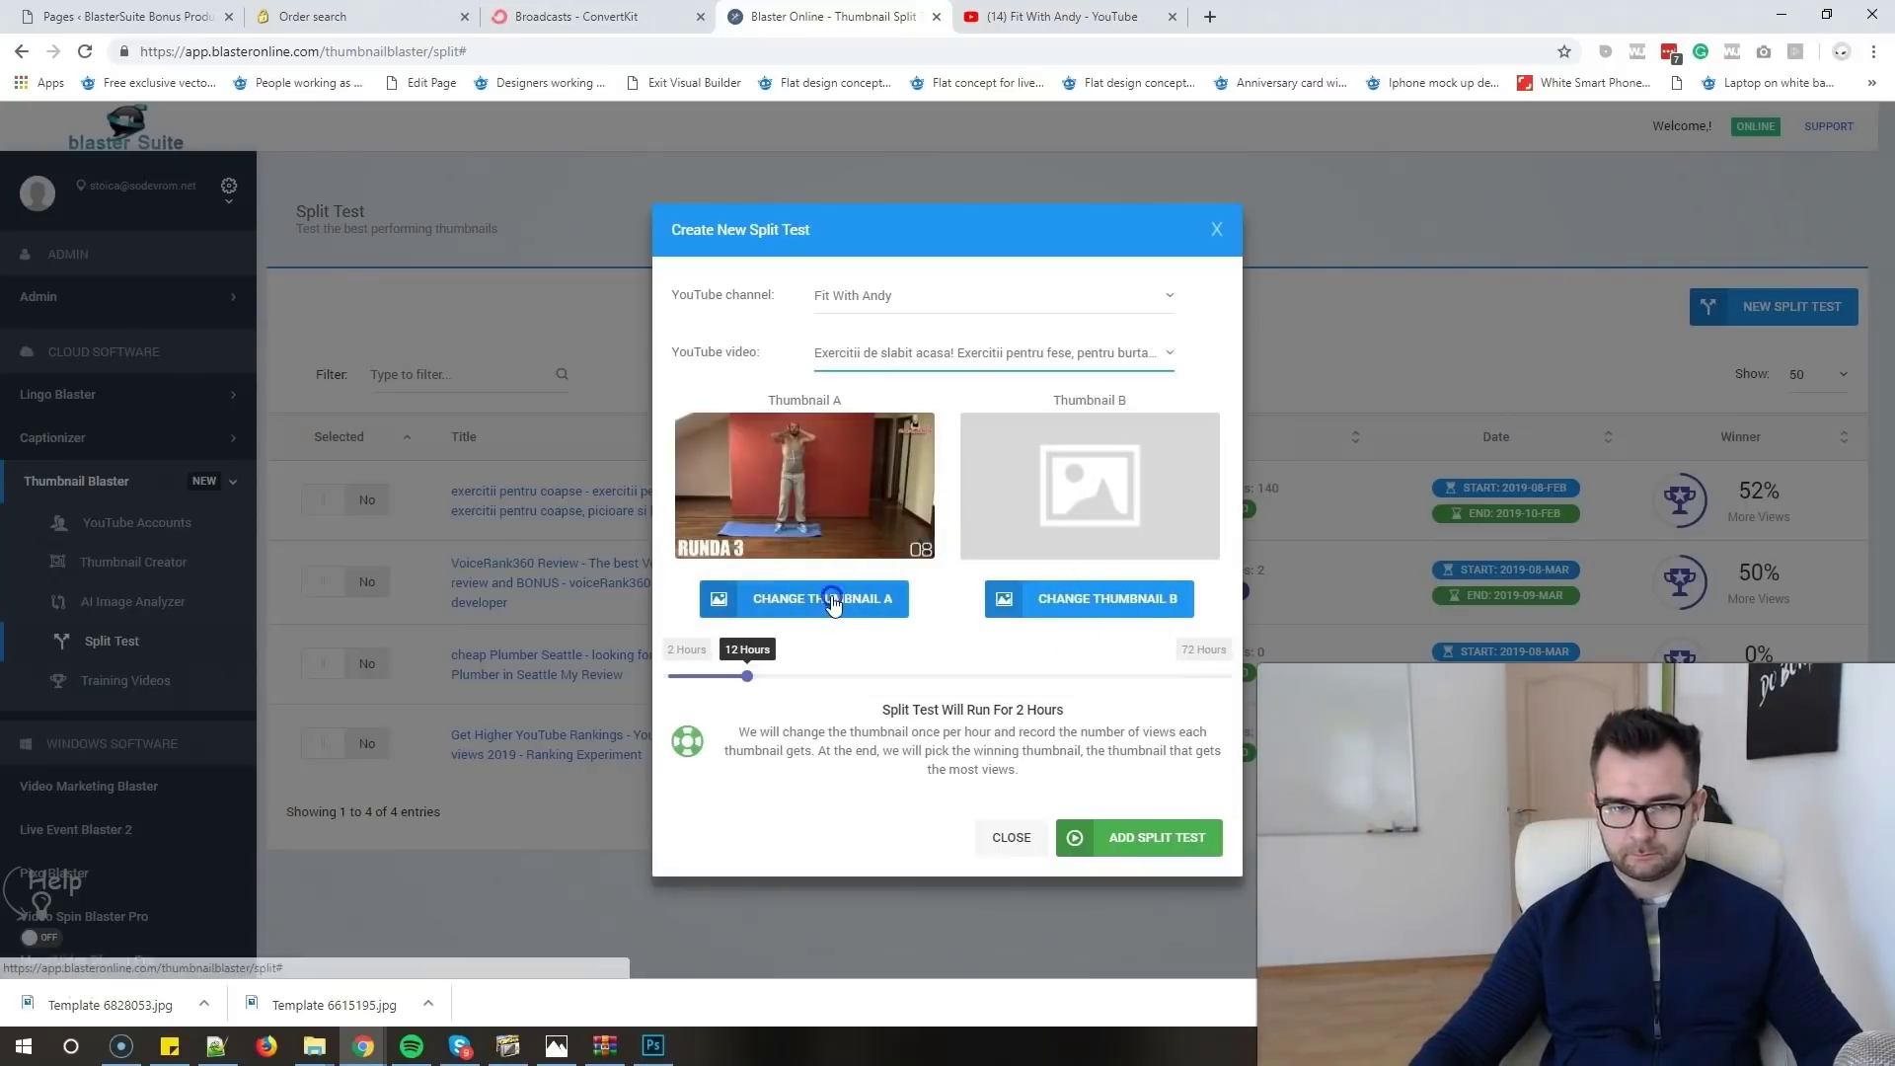
- Reload Template 6615195 as Thumbnail A and the other template as Thumbnail B
{"action": "left_click", "coordinate": [828, 596]}
{"action": "scroll", "coordinate": [1009, 298], "scroll_direction": "down", "scroll_amount": 5}
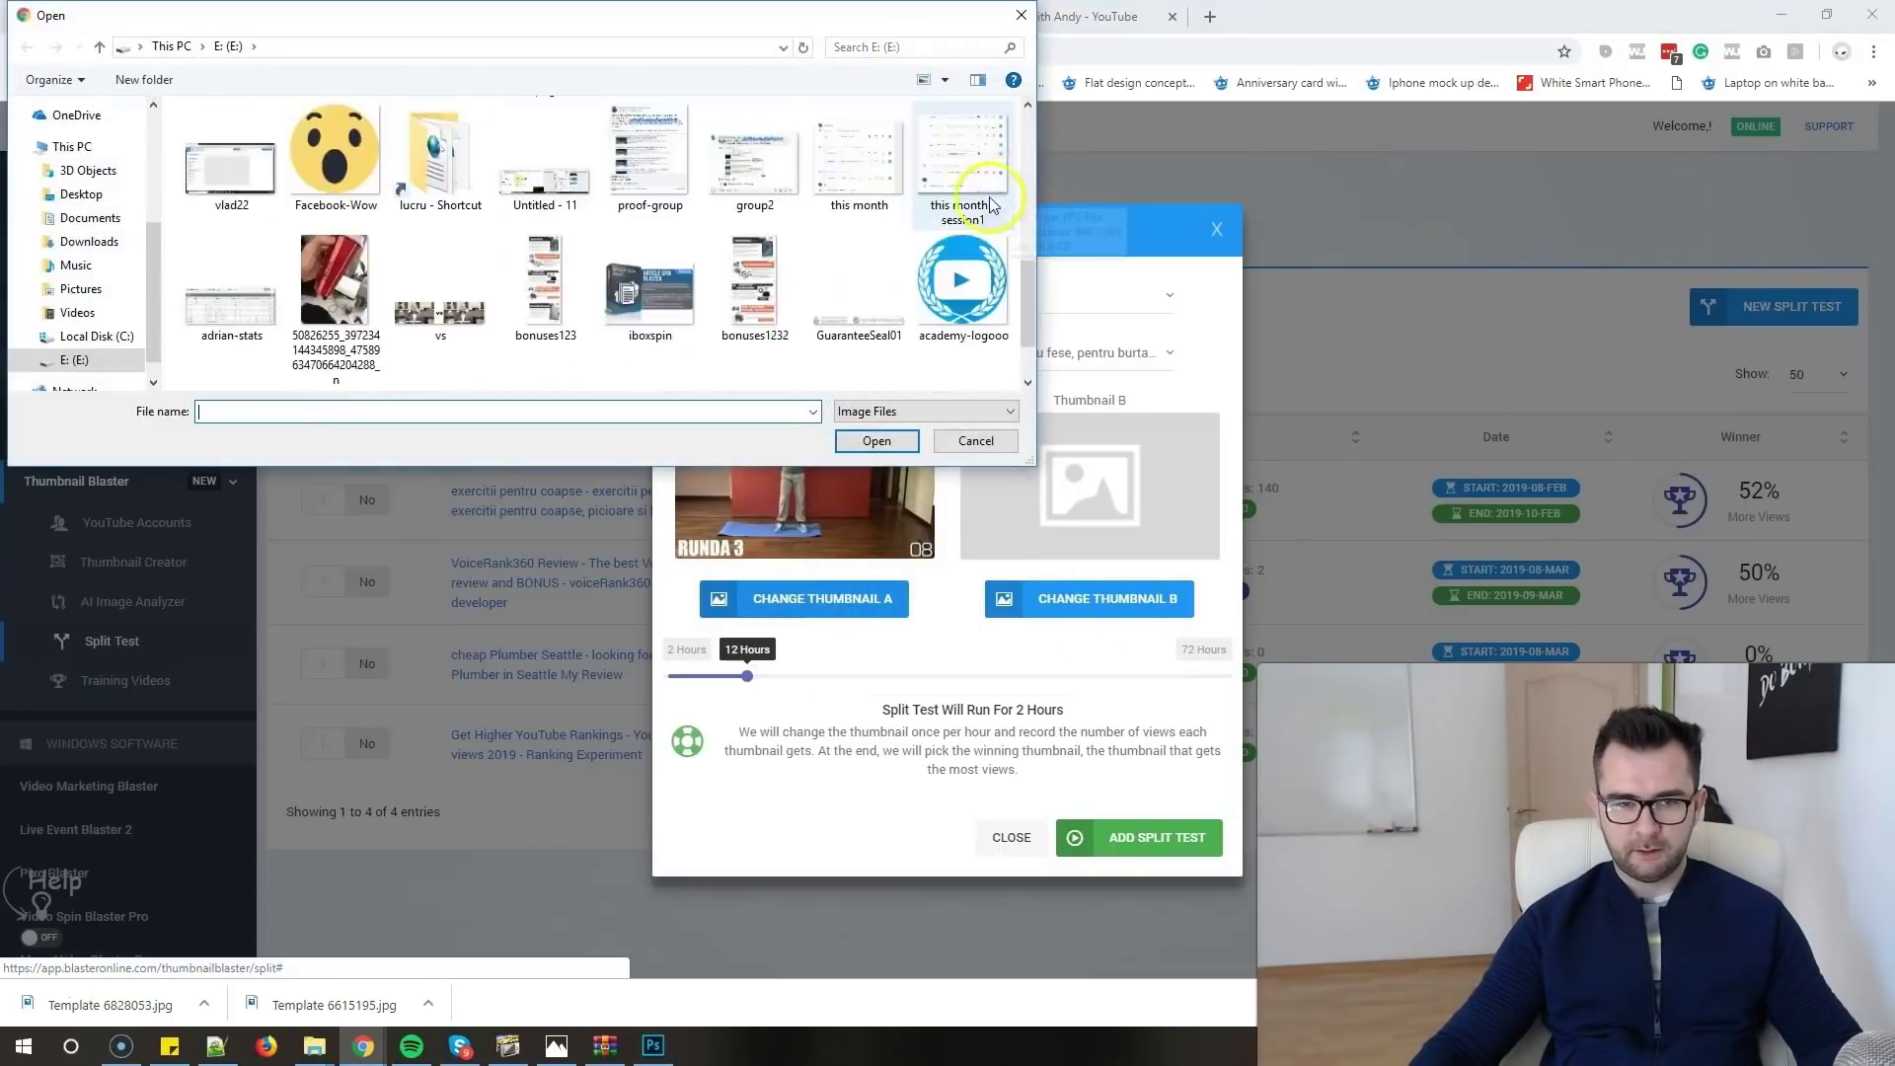
{"action": "double_click", "coordinate": [648, 329]}
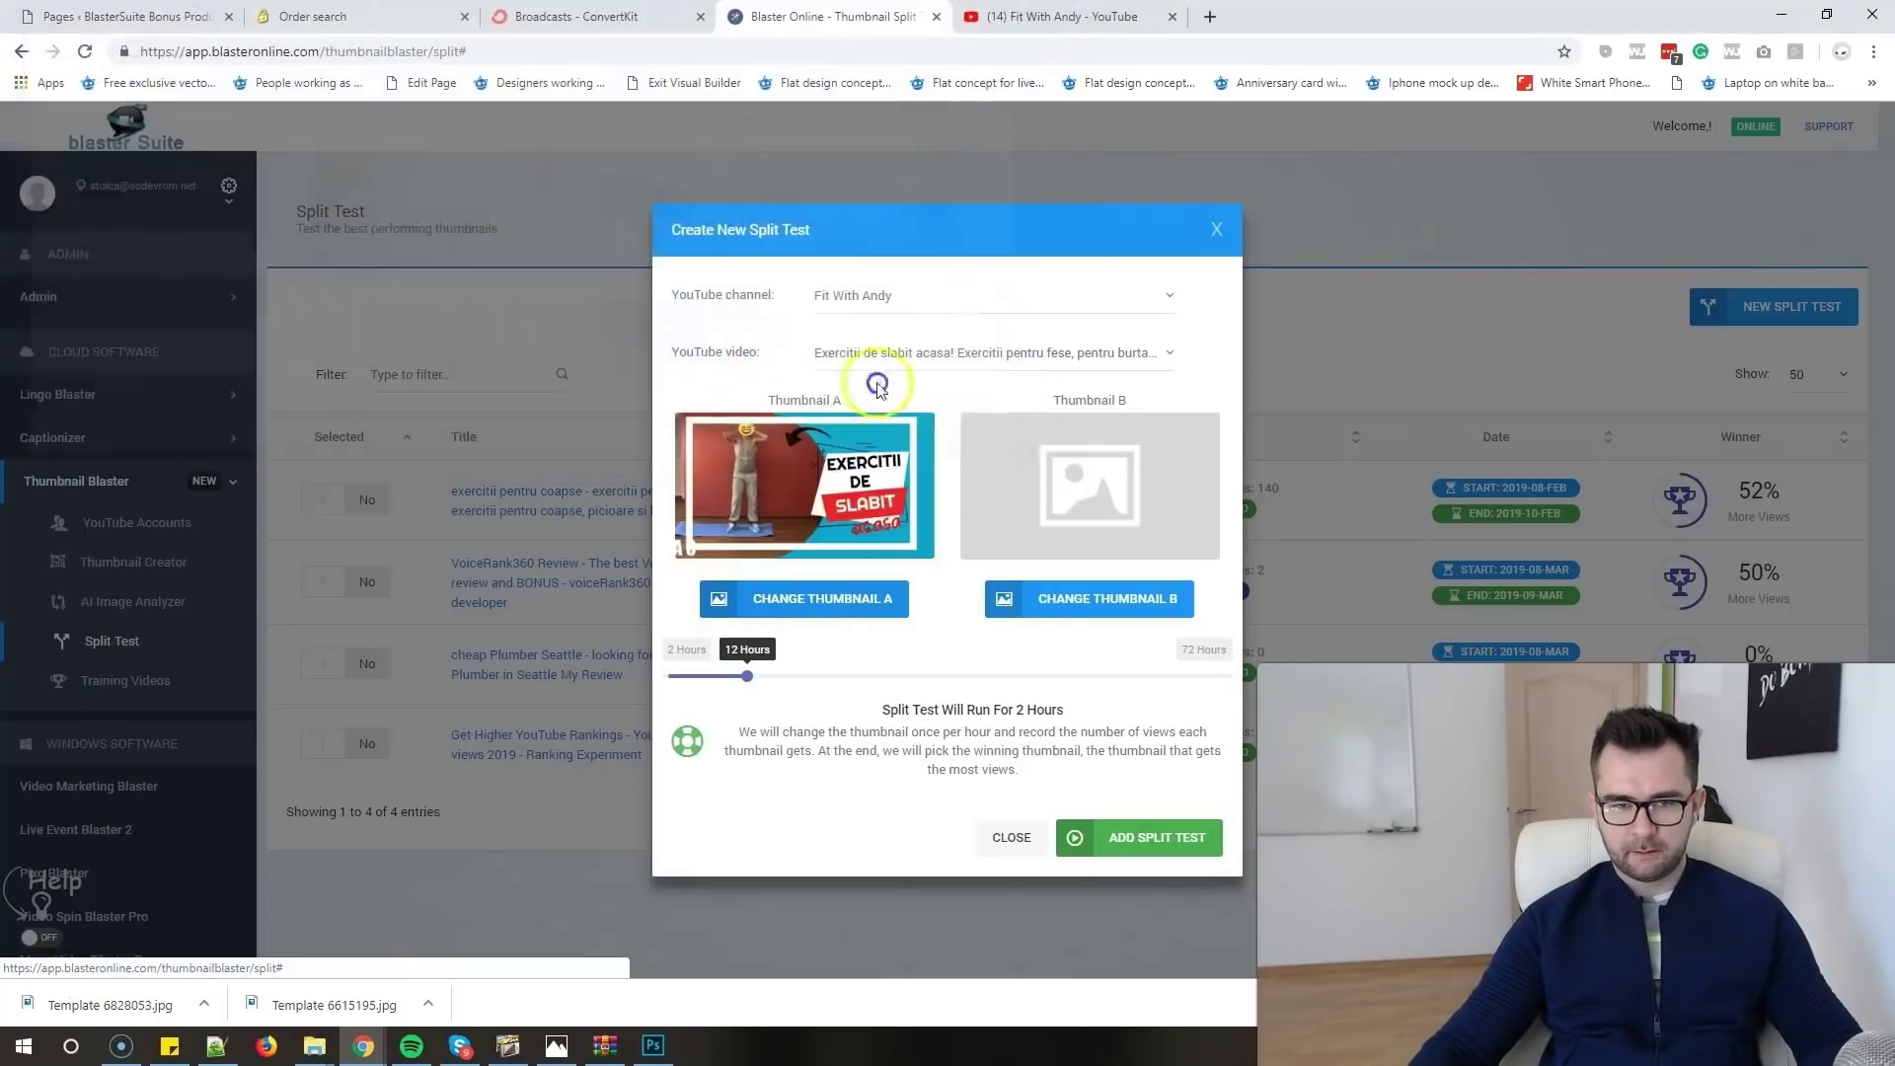
{"action": "left_click", "coordinate": [1082, 611]}
{"action": "scroll", "coordinate": [898, 322], "scroll_direction": "down", "scroll_amount": 5}
{"action": "double_click", "coordinate": [754, 348]}
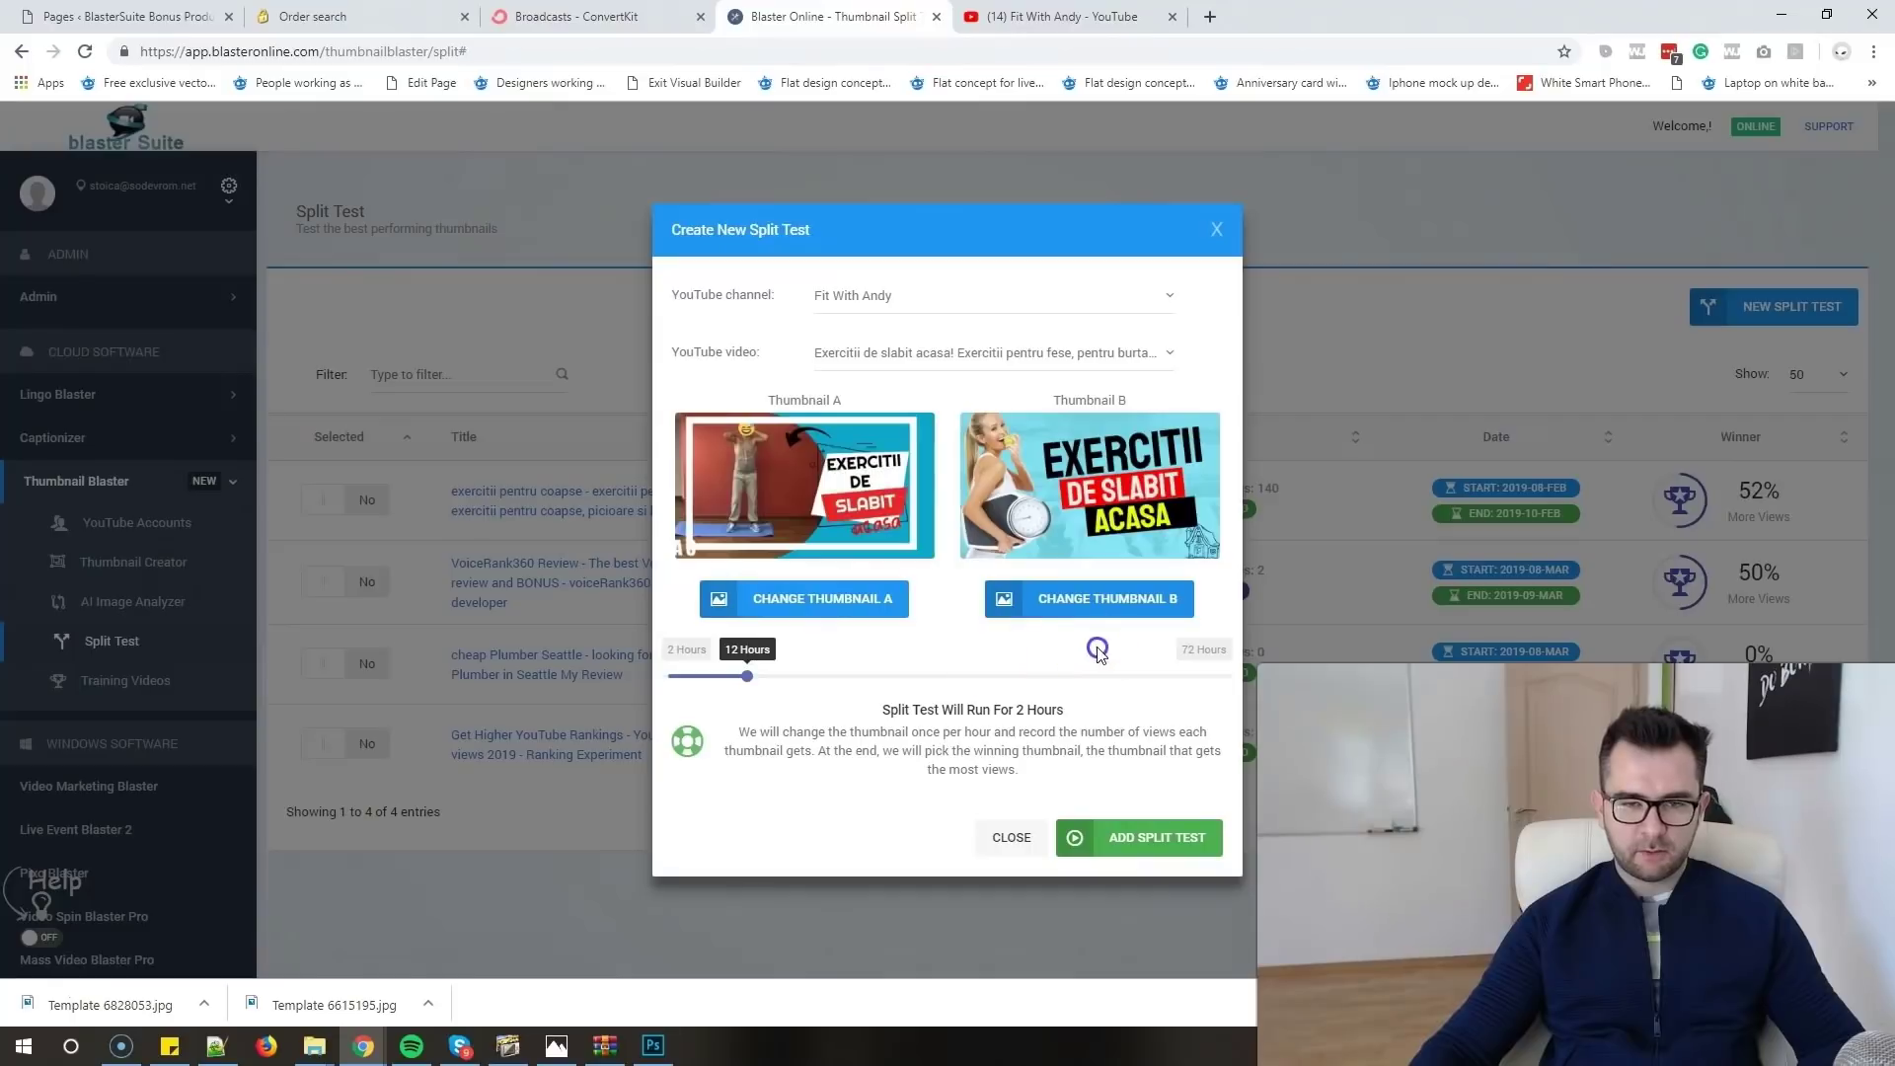
- Set the split test duration slider to its 72-hour maximum
{"action": "left_click_drag", "start_coordinate": [746, 681], "coordinate": [1217, 719]}
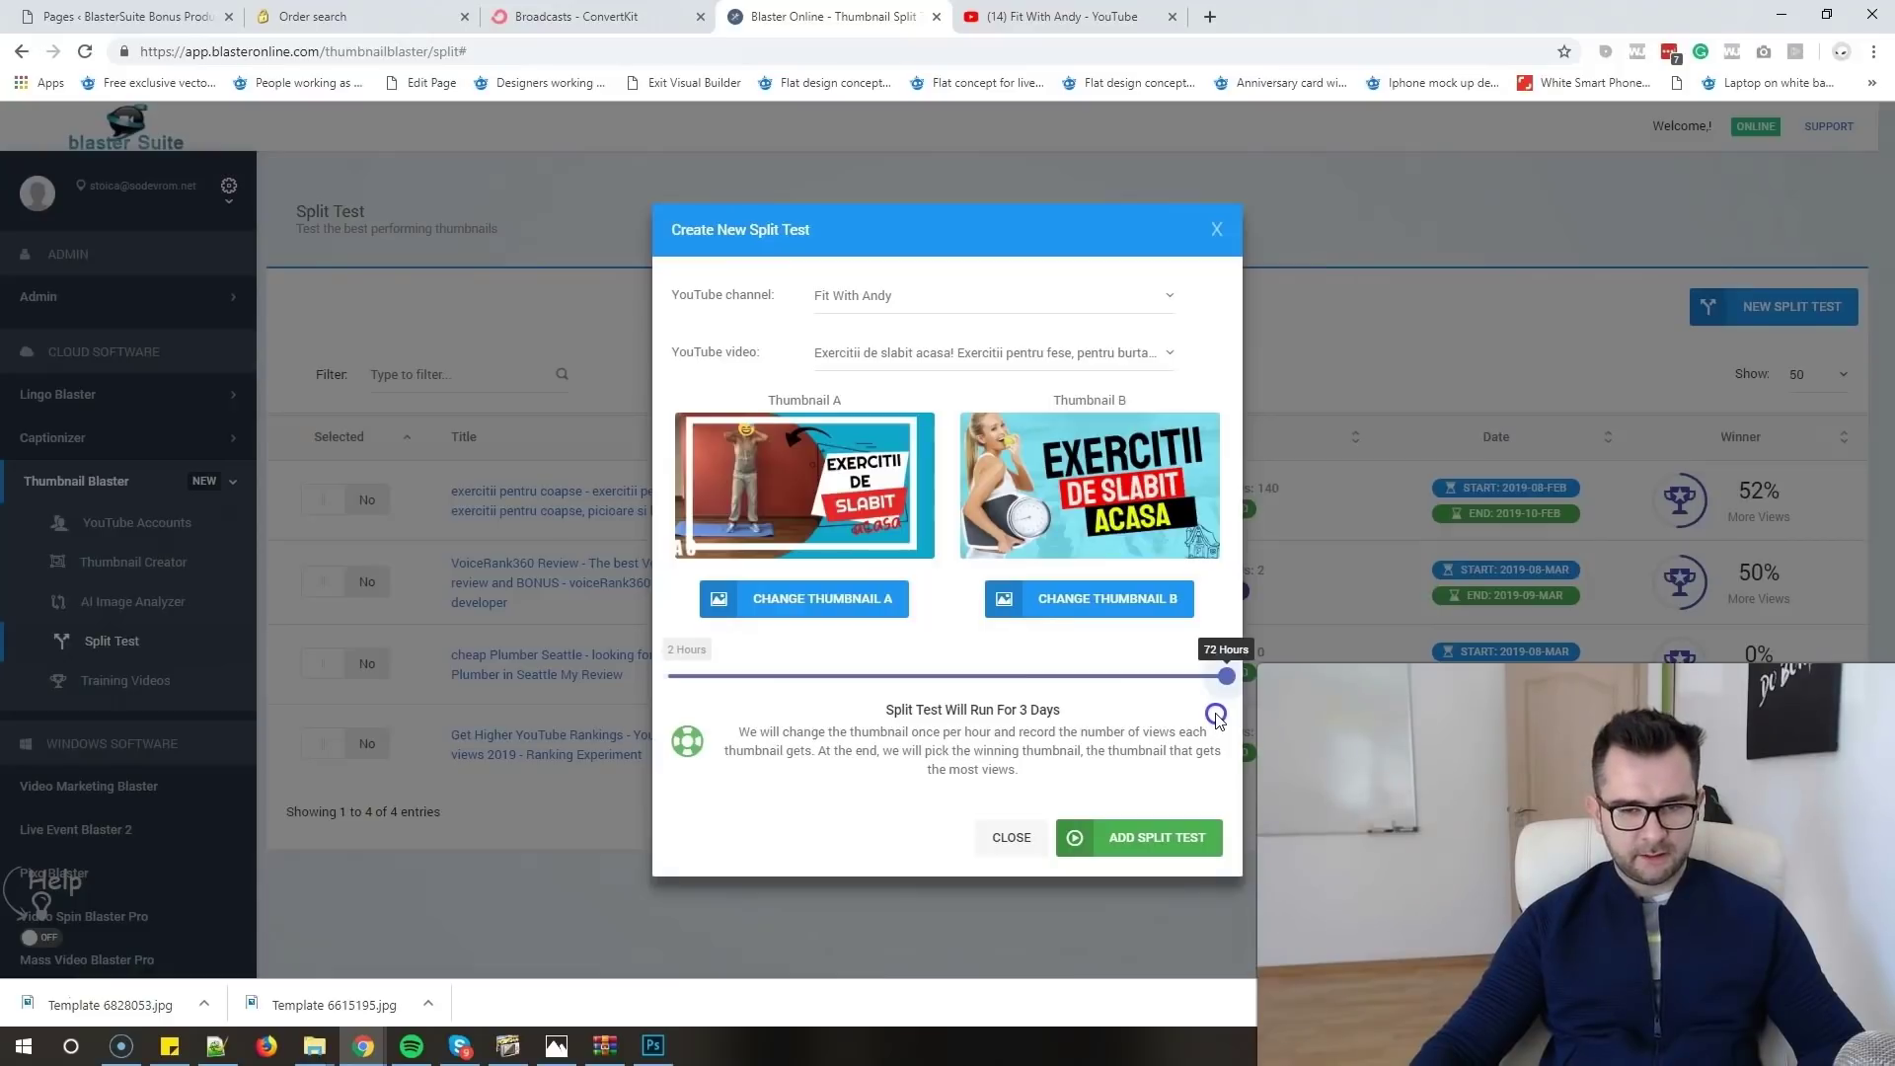
{"action": "left_click_drag", "start_coordinate": [1217, 719], "coordinate": [1252, 694]}
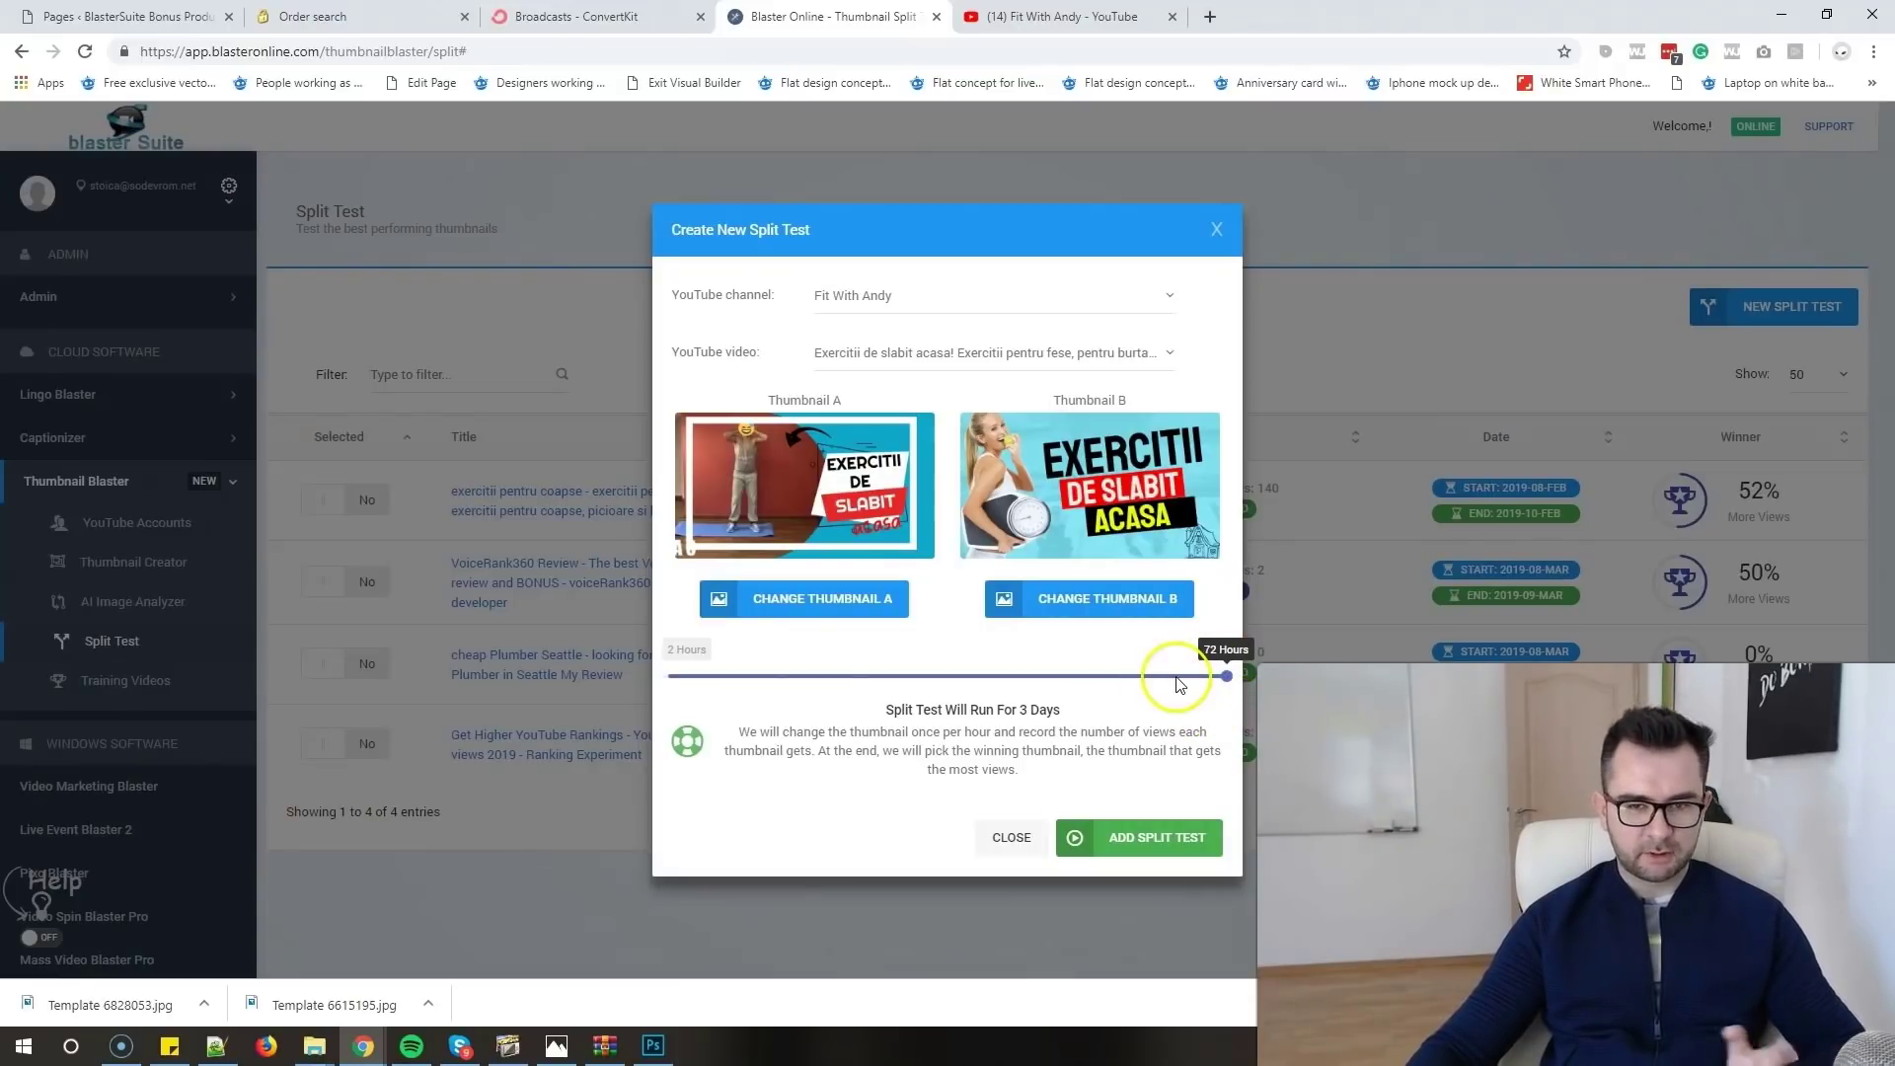
{"action": "mouse_move", "coordinate": [1123, 526]}
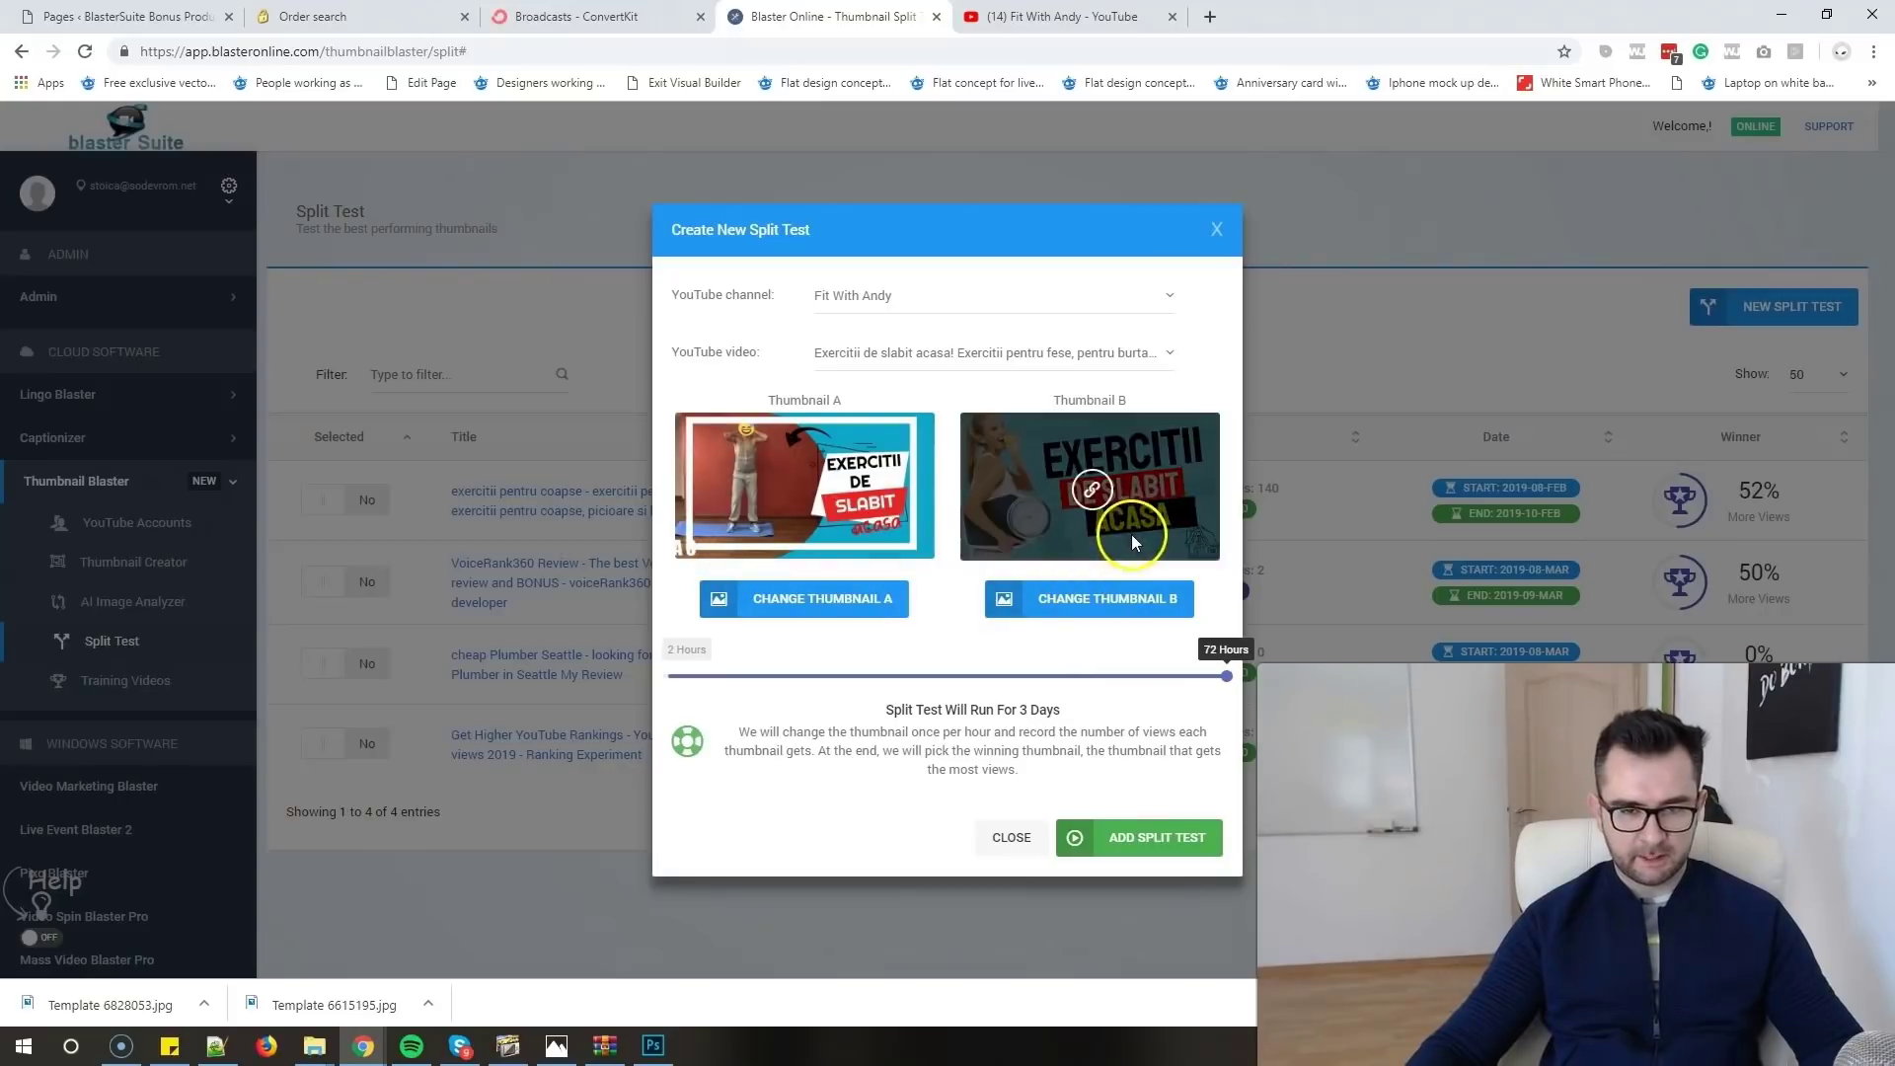
{"action": "left_click", "coordinate": [1152, 452]}
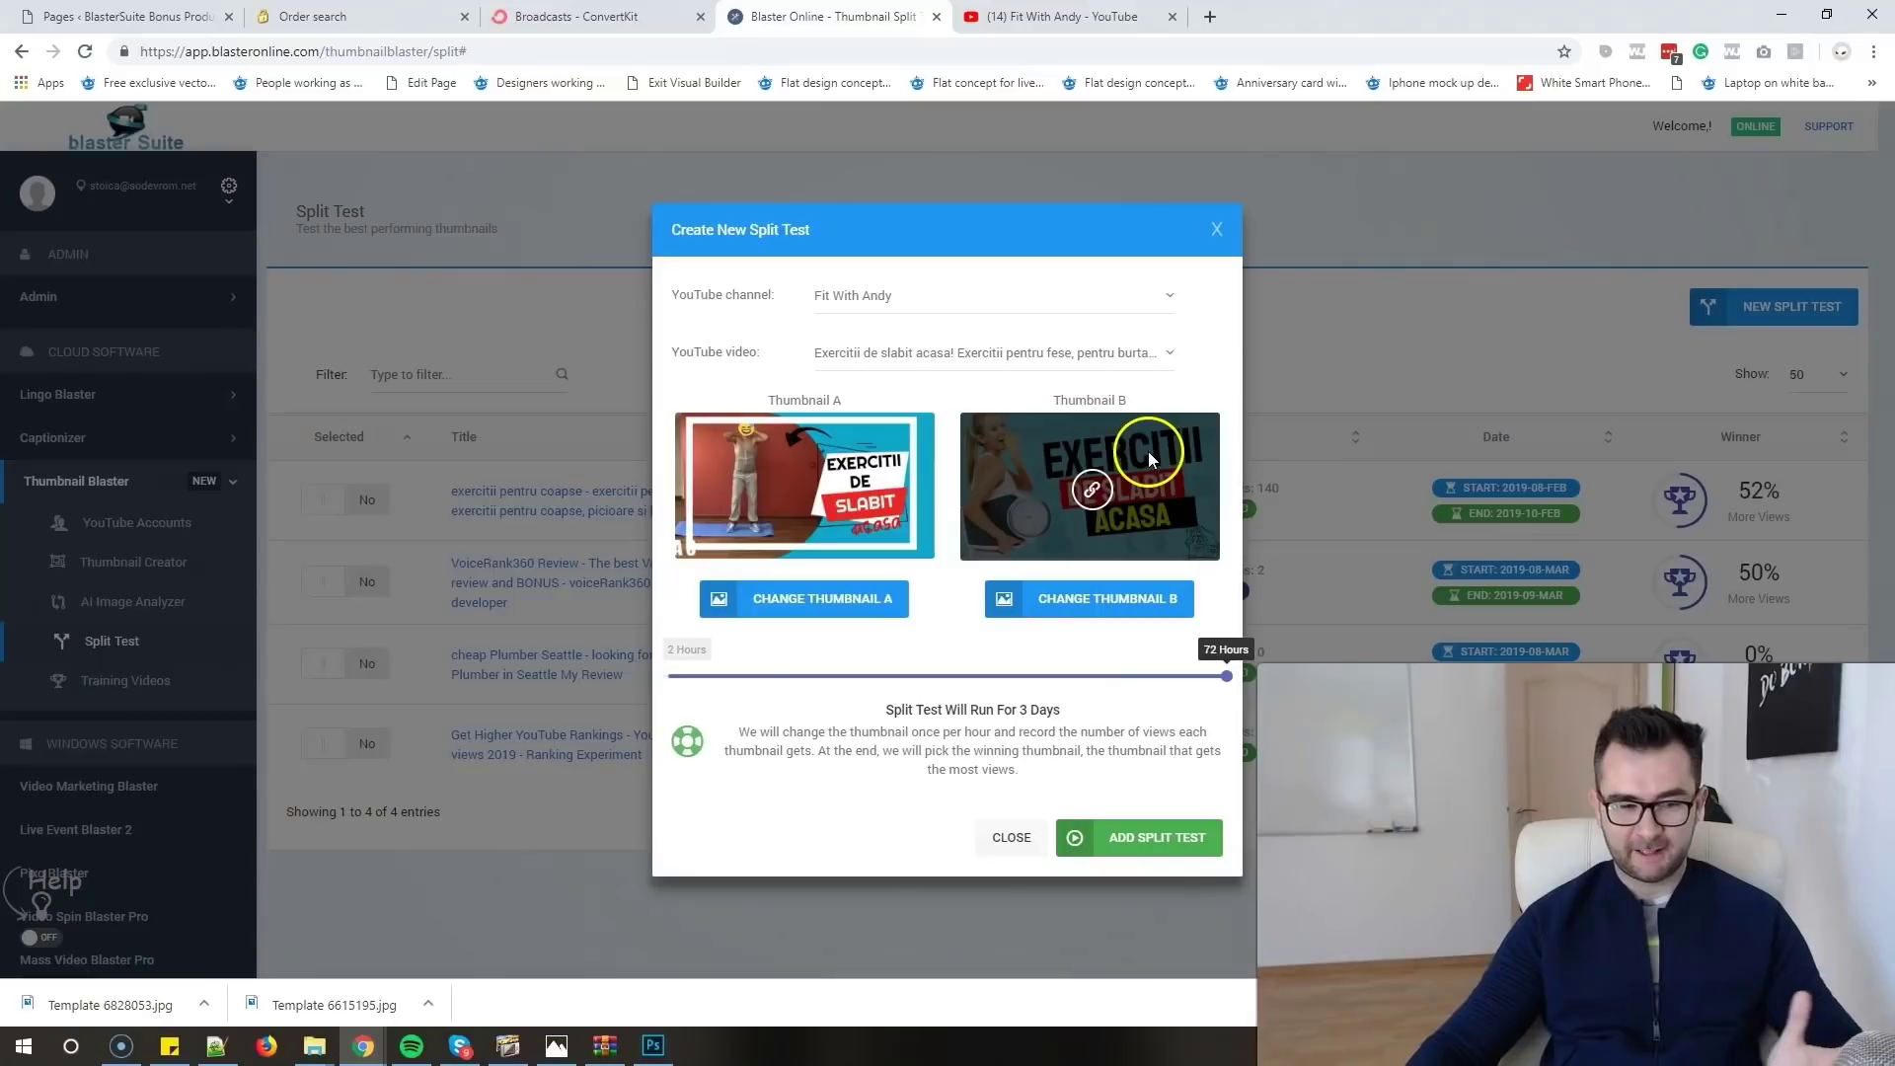
{"action": "left_click", "coordinate": [1127, 505]}
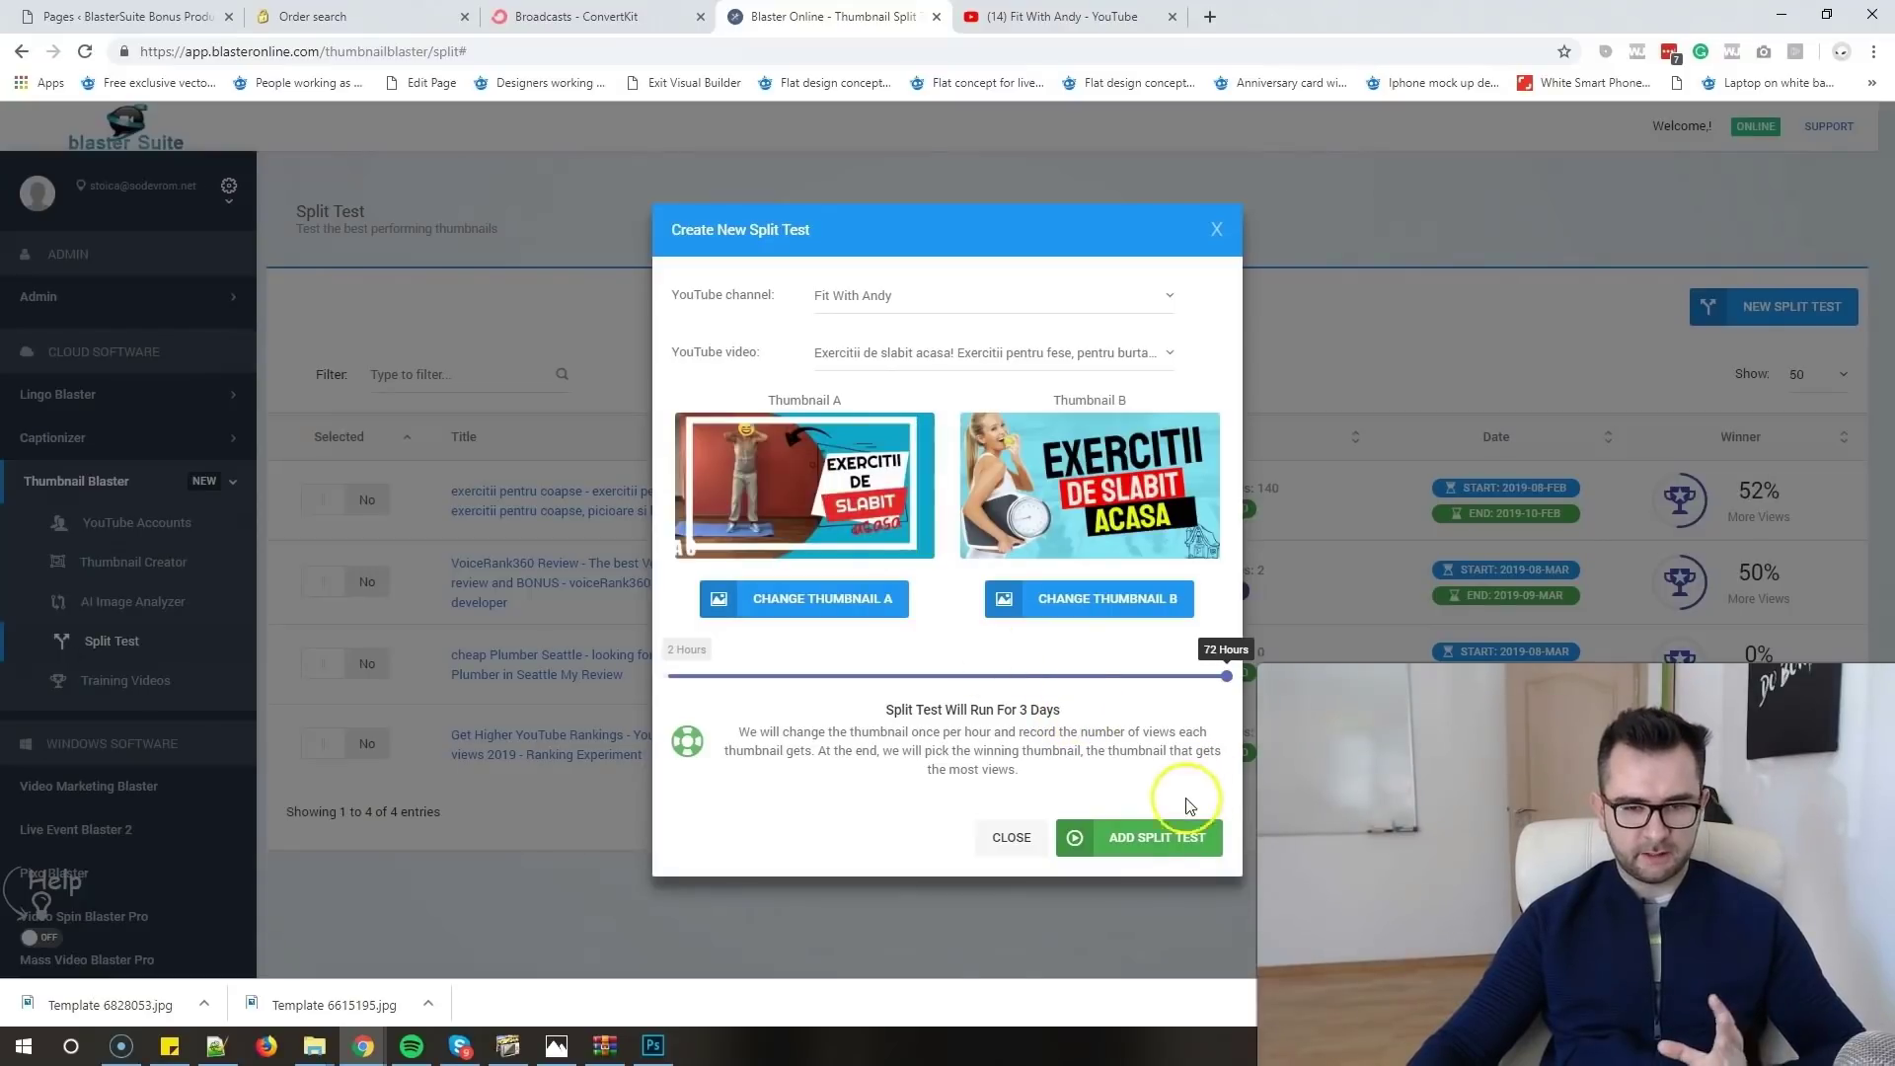
{"action": "left_click", "coordinate": [1181, 837]}
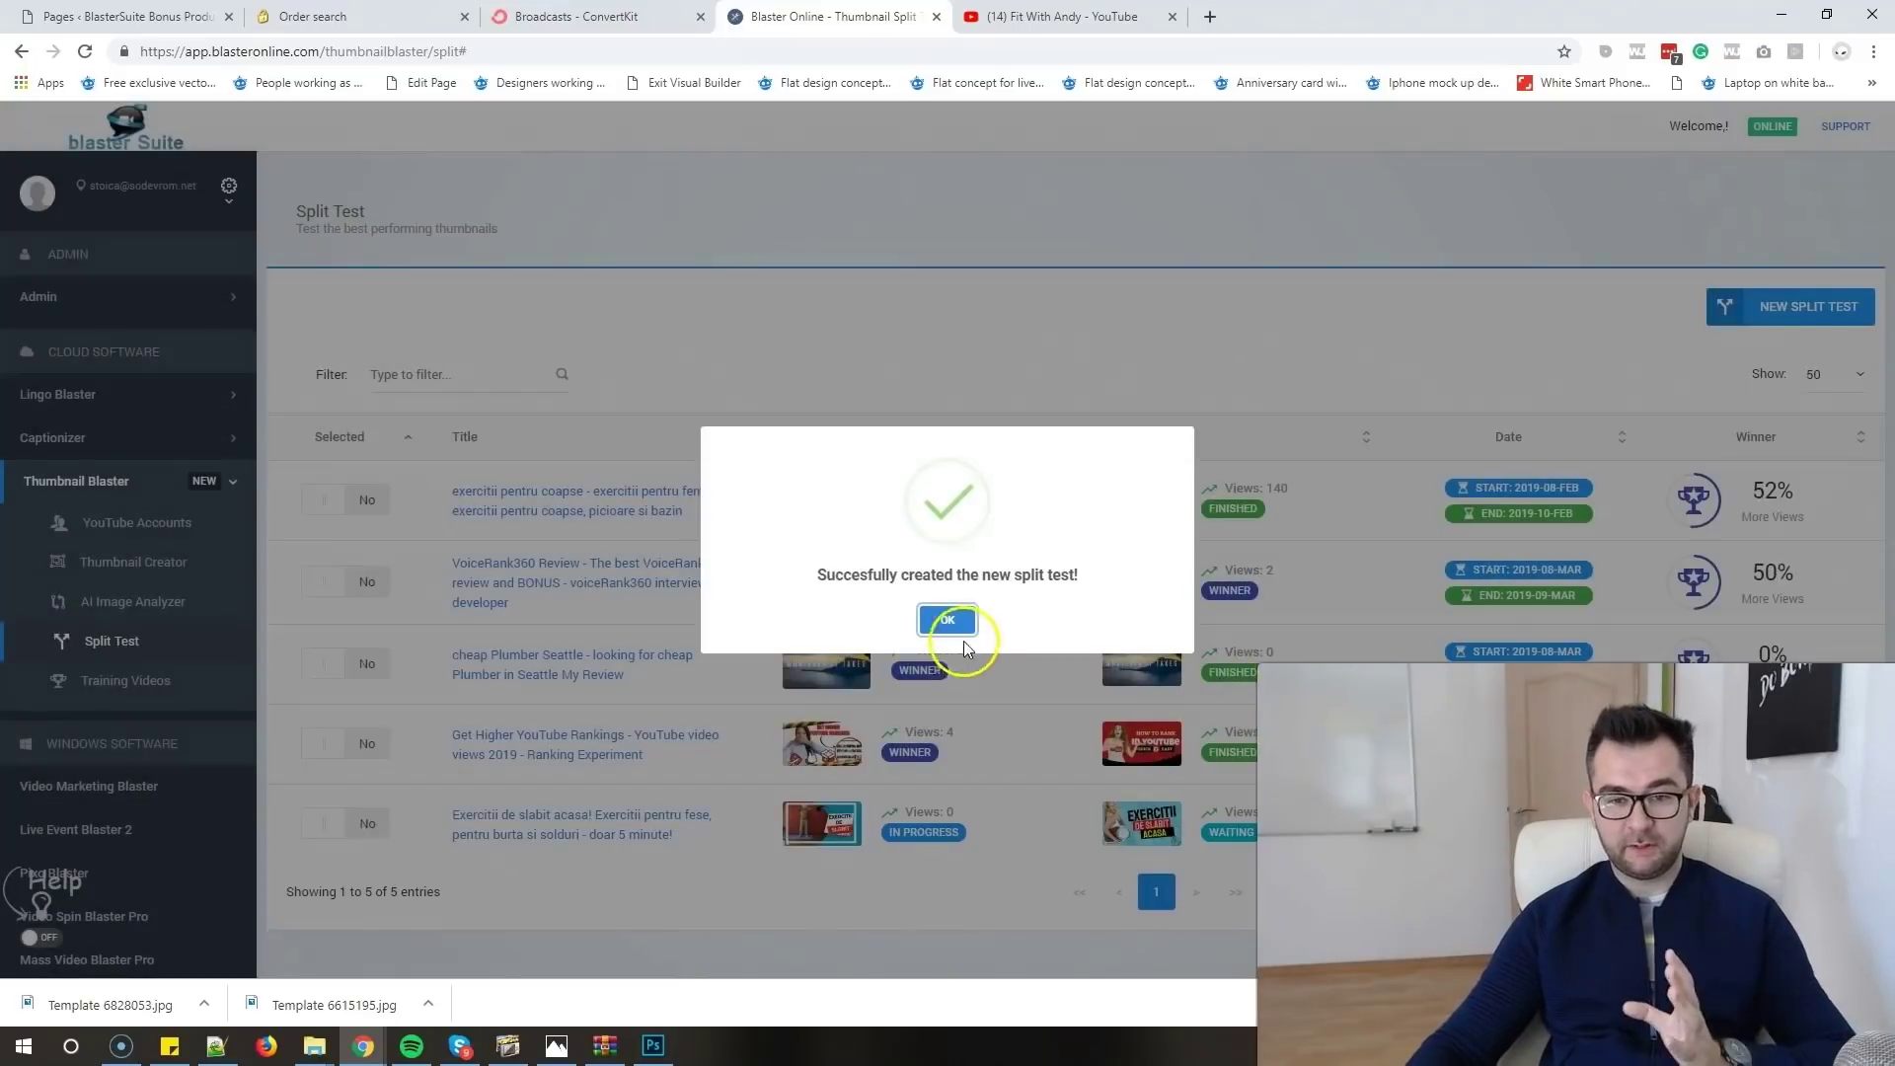
{"action": "left_click", "coordinate": [953, 610]}
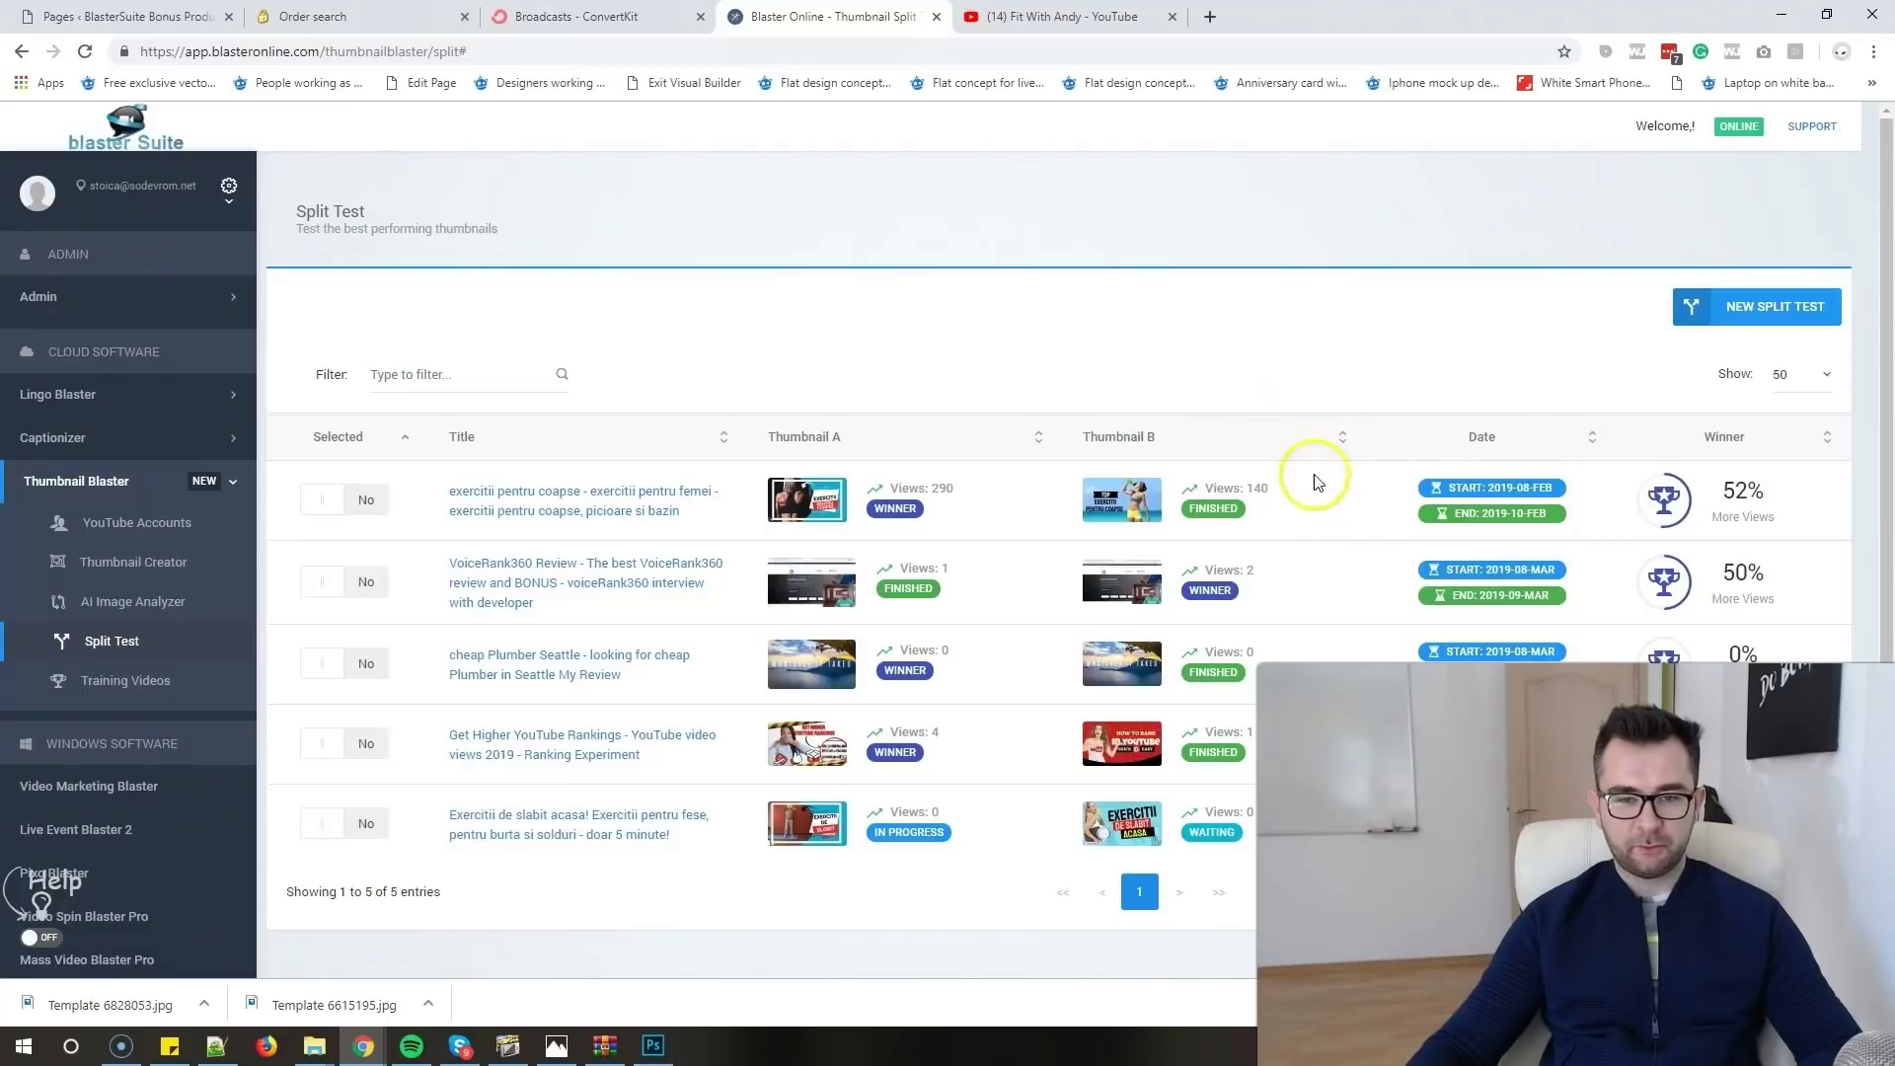
{"action": "scroll", "coordinate": [938, 761], "scroll_direction": "down", "scroll_amount": 1}
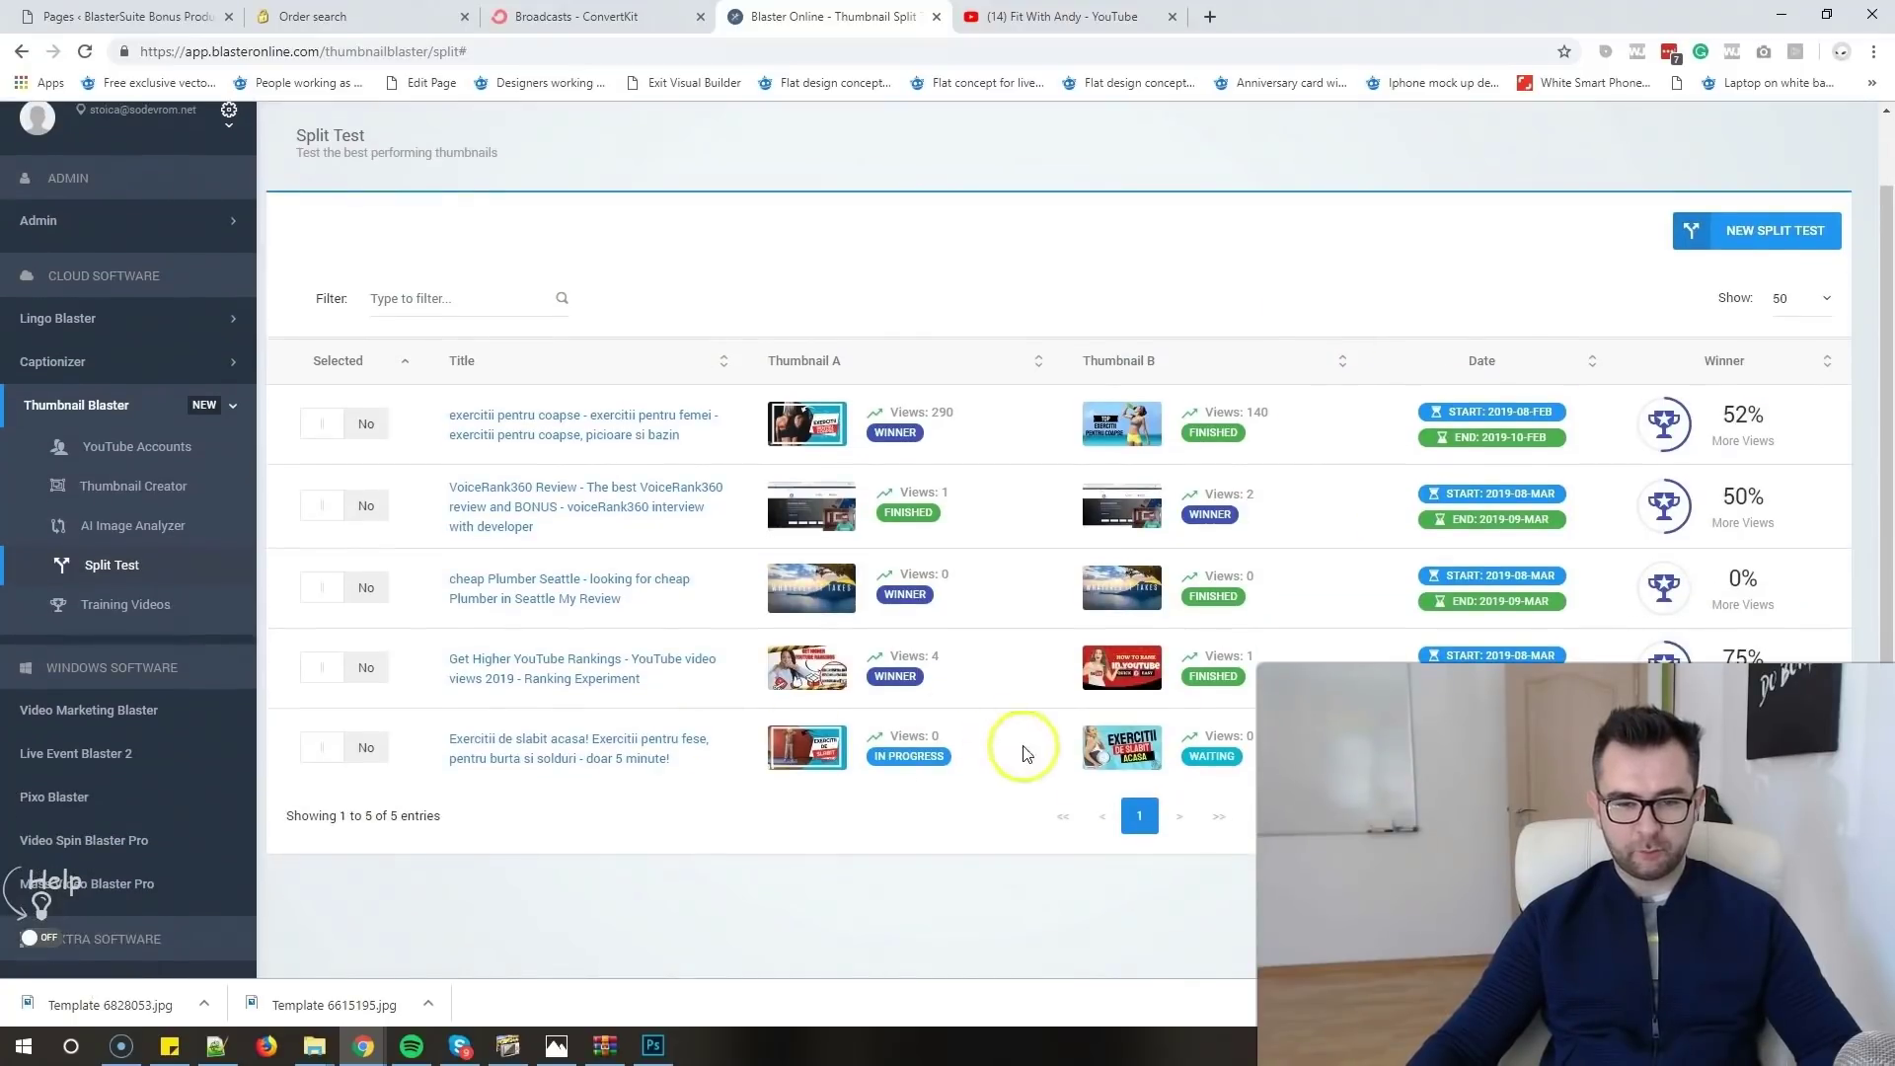
{"action": "left_click_drag", "start_coordinate": [916, 736], "coordinate": [892, 736]}
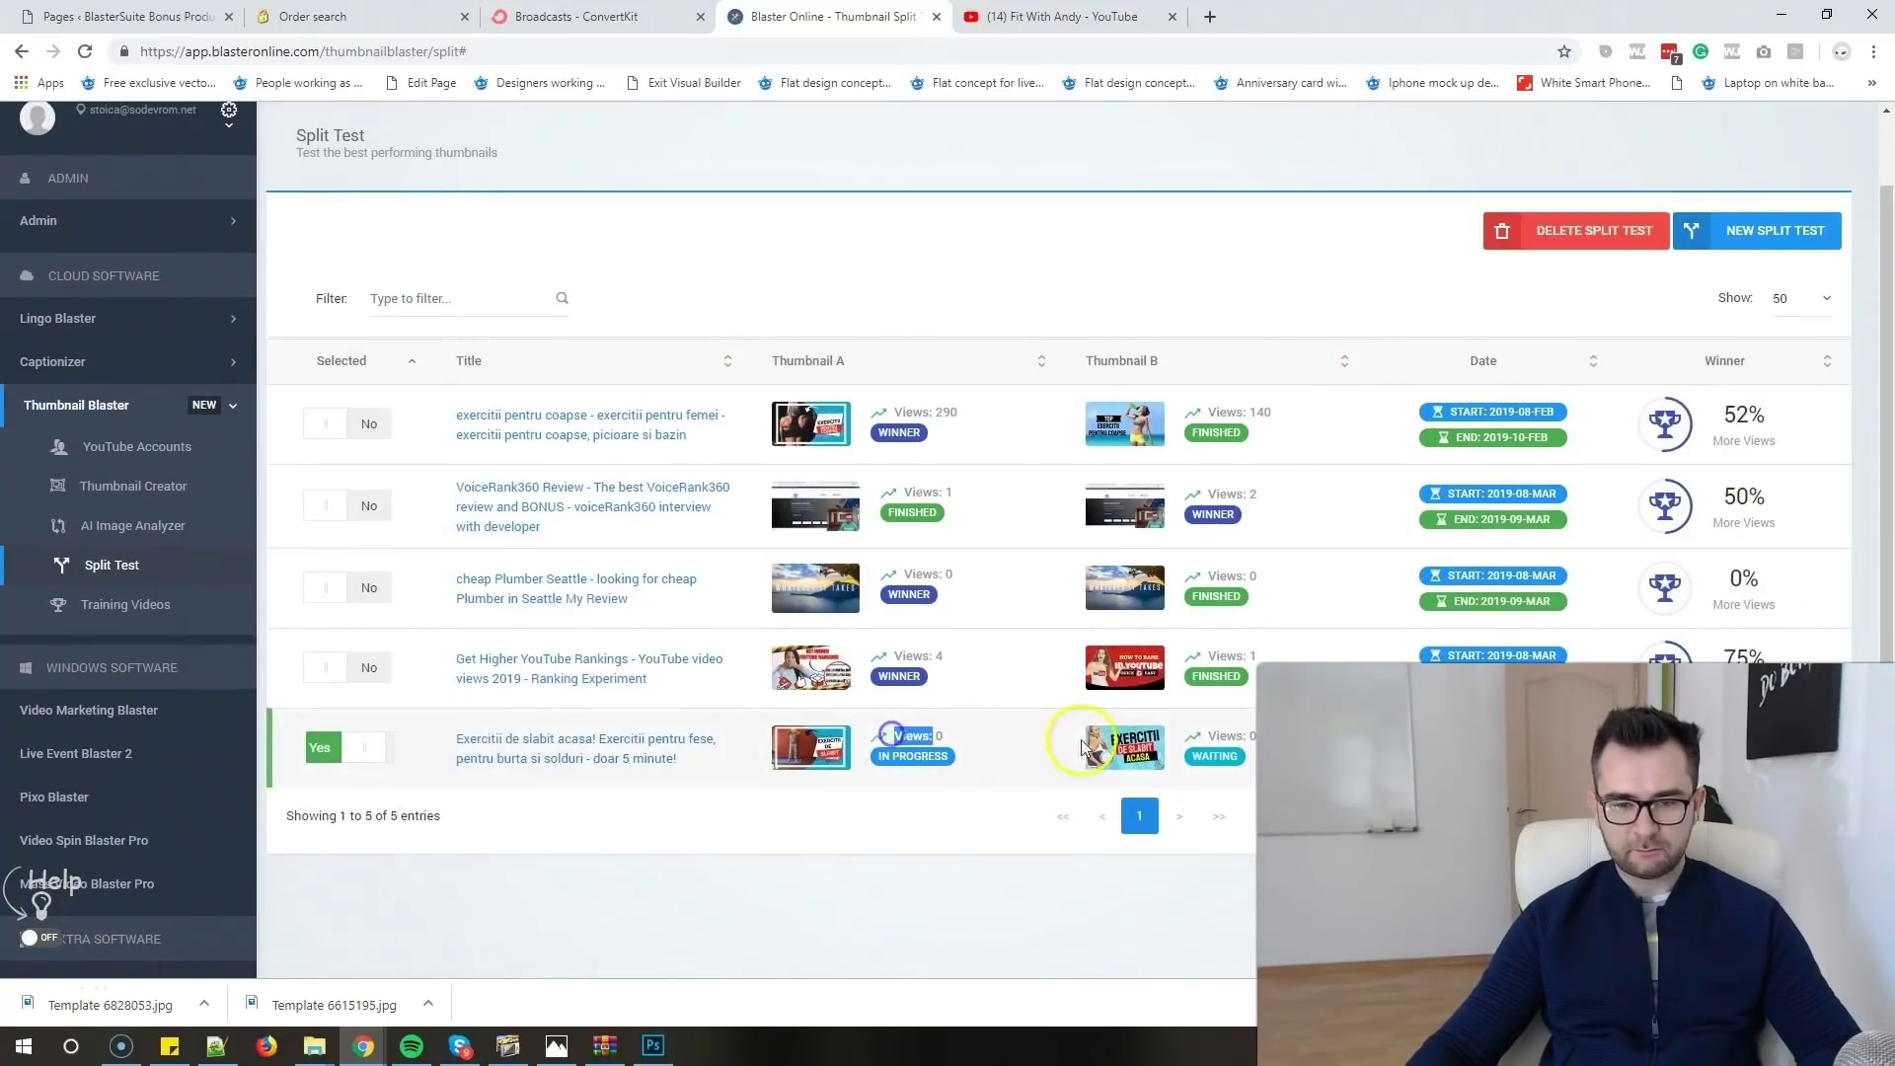
{"action": "left_click", "coordinate": [1232, 735]}
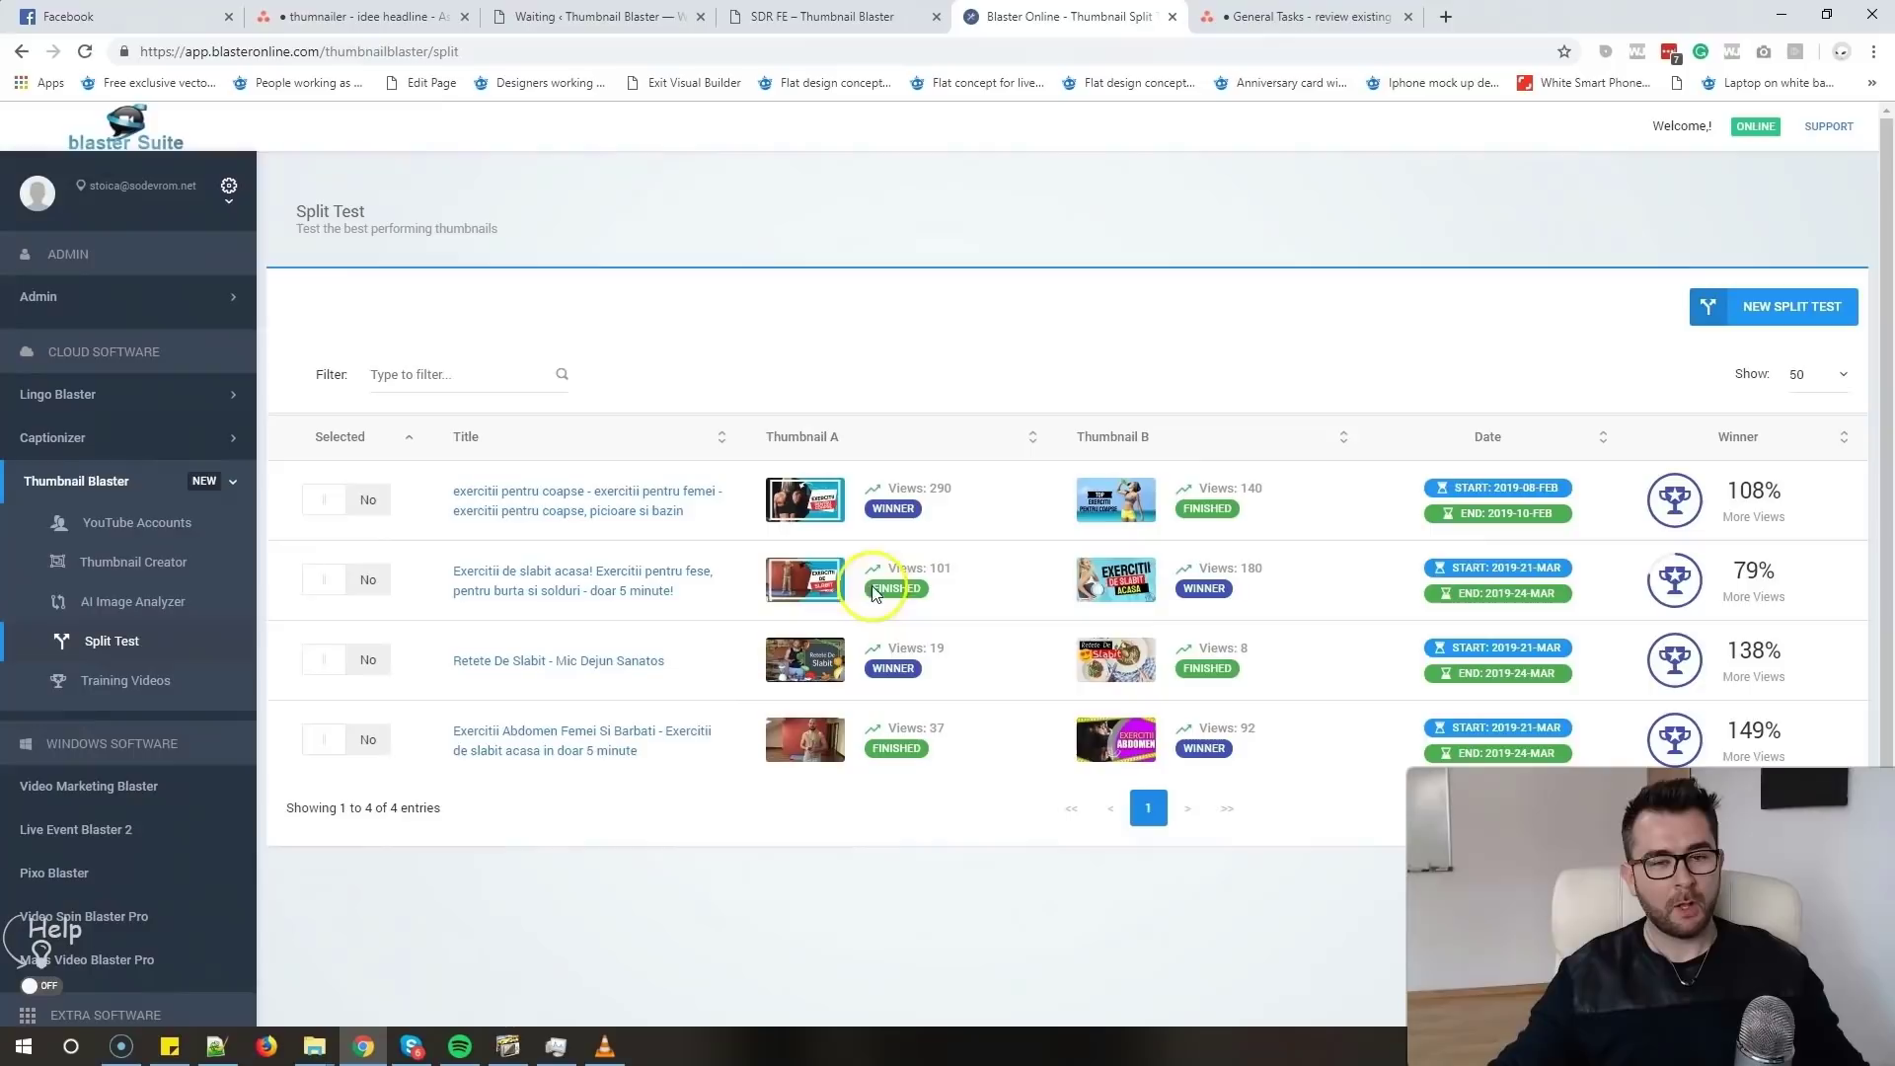
- Preview thumbnails A and B of the Exercitii de slabit acasa test in enlarged view
{"action": "left_click", "coordinate": [991, 559]}
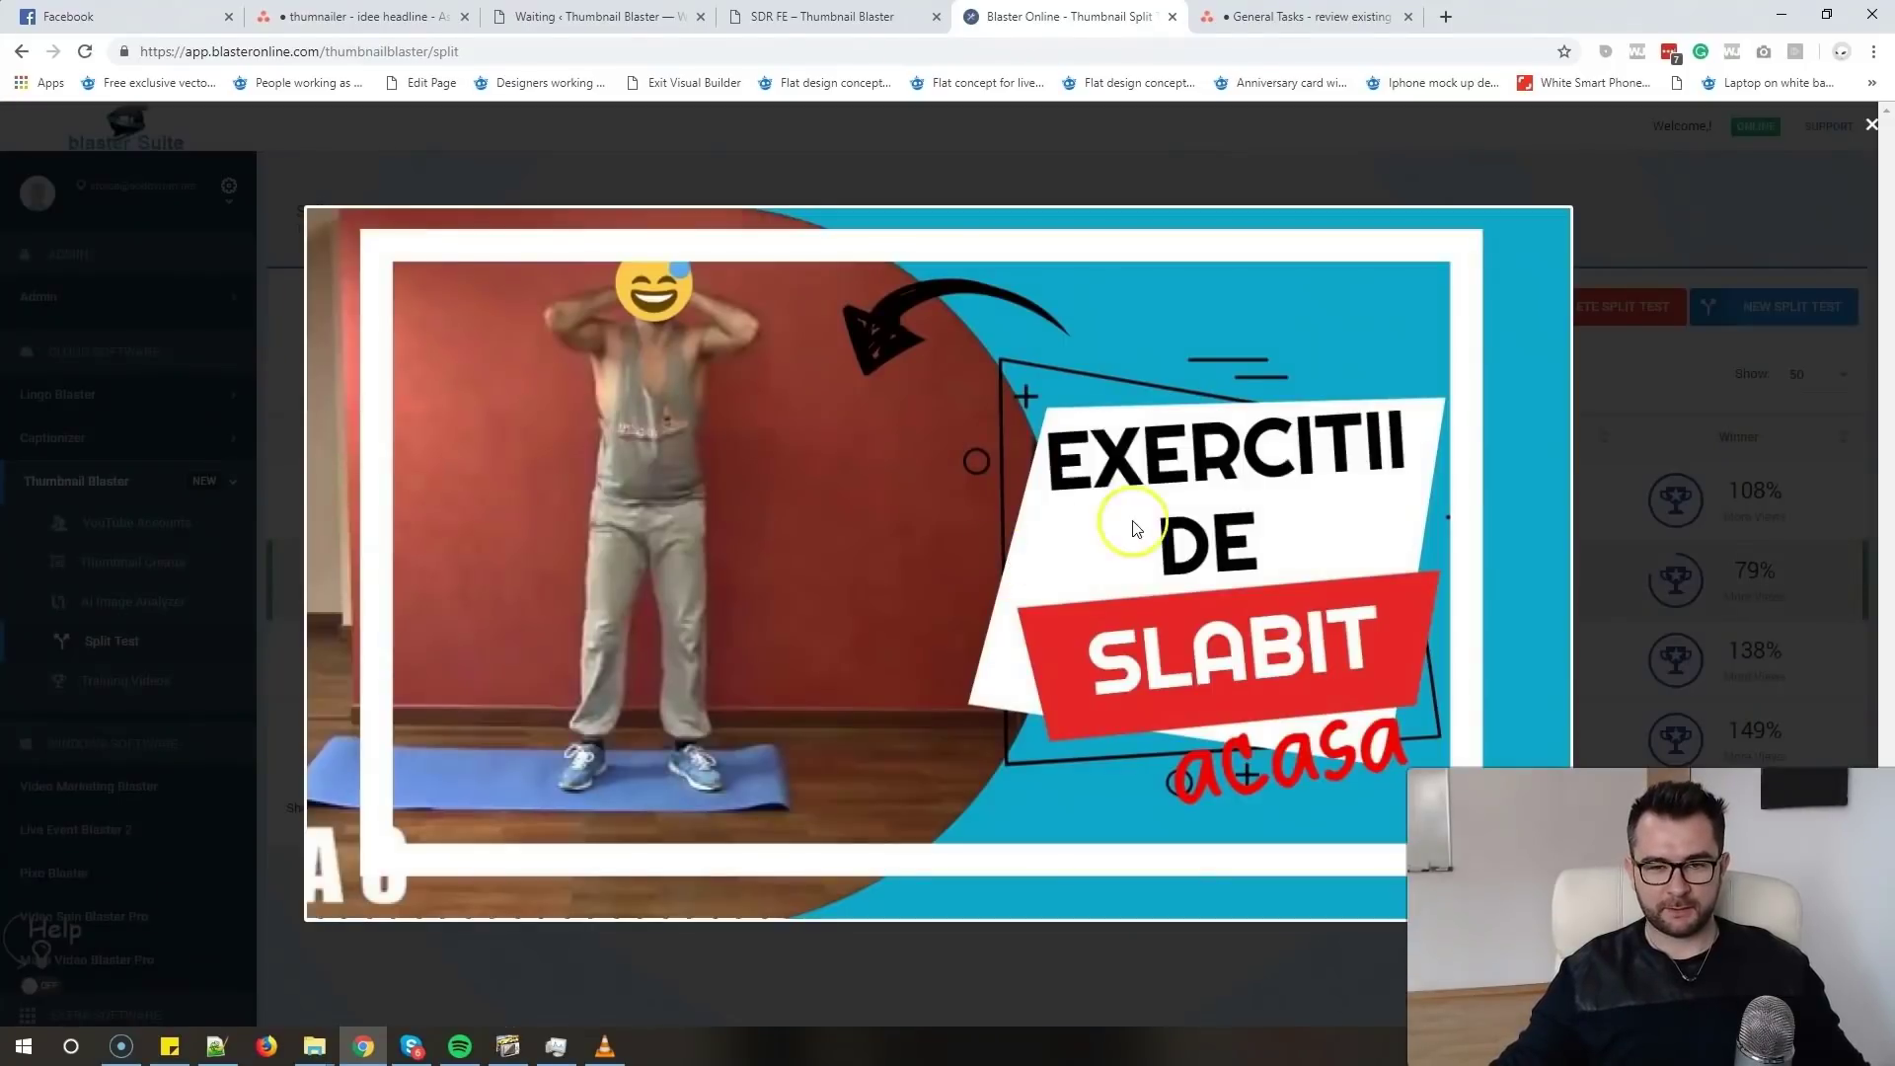
{"action": "left_click", "coordinate": [1599, 553]}
{"action": "left_click", "coordinate": [1130, 594]}
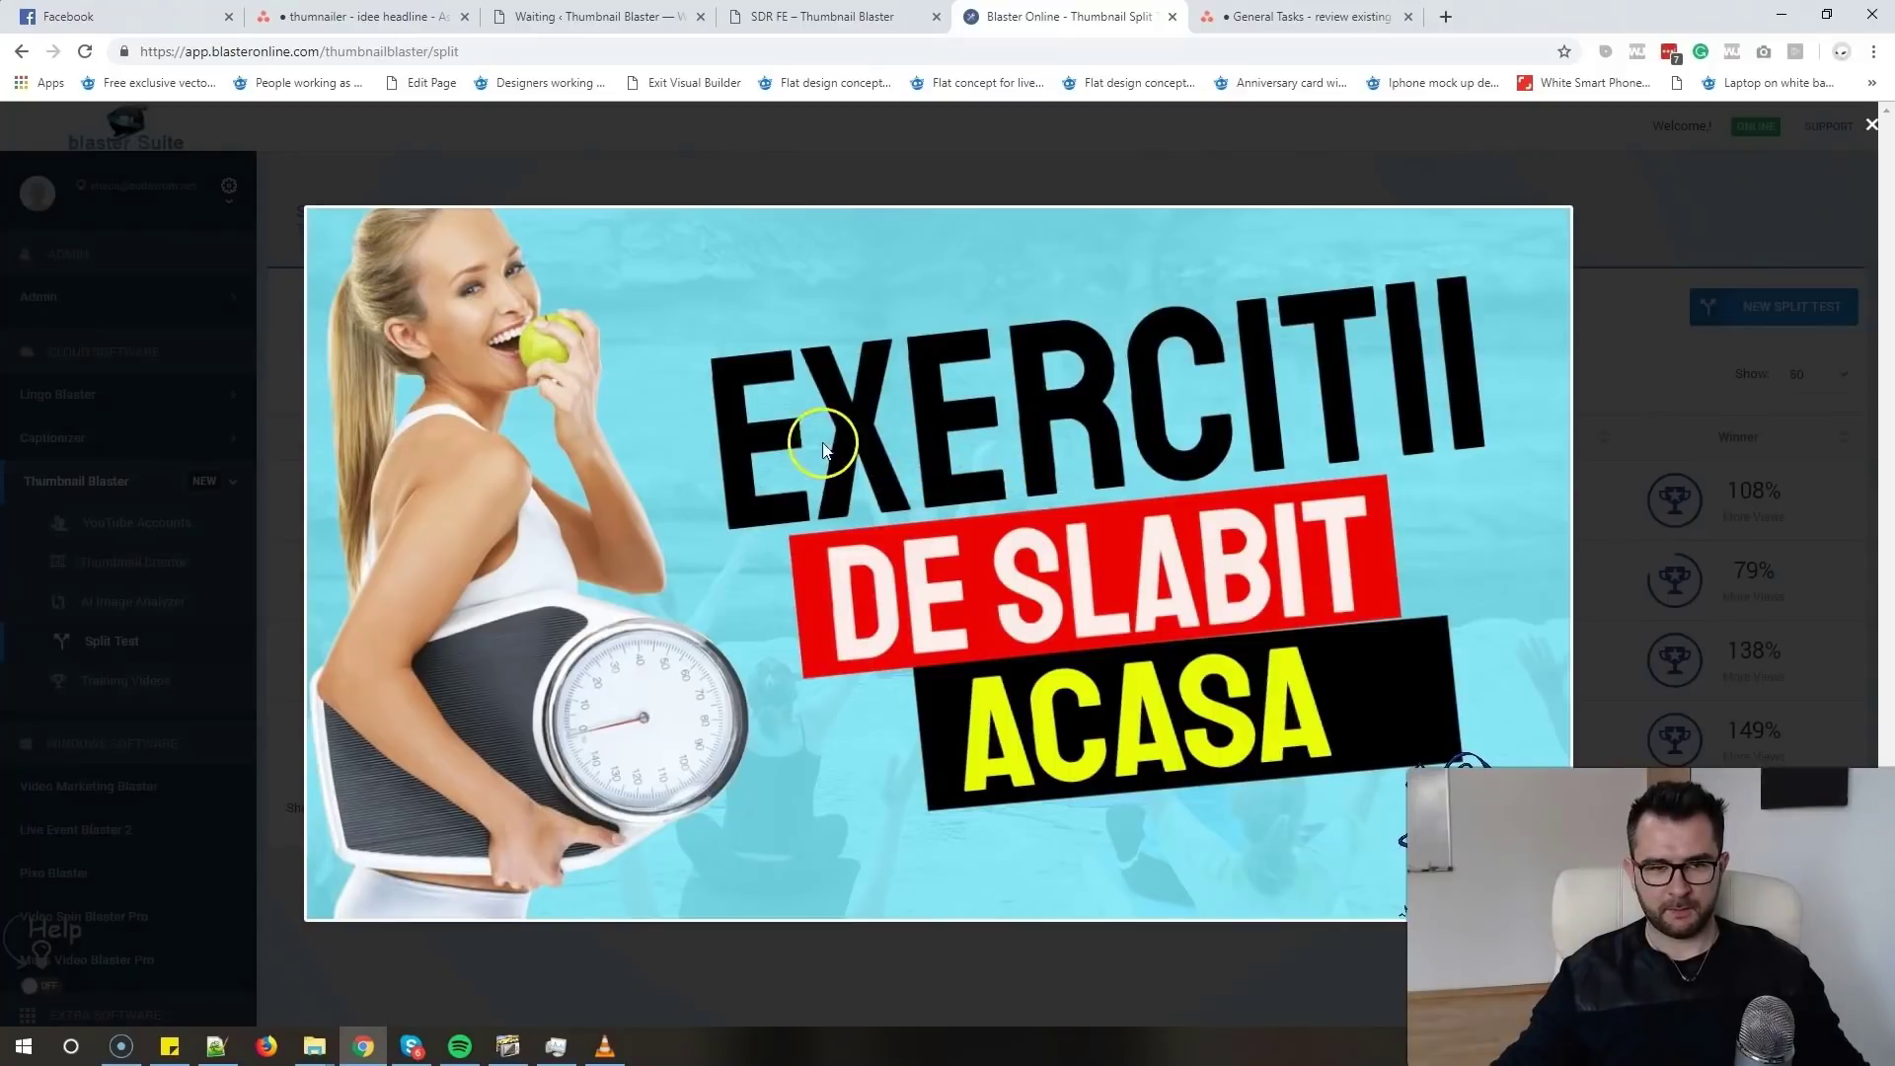
{"action": "left_click", "coordinate": [1600, 432]}
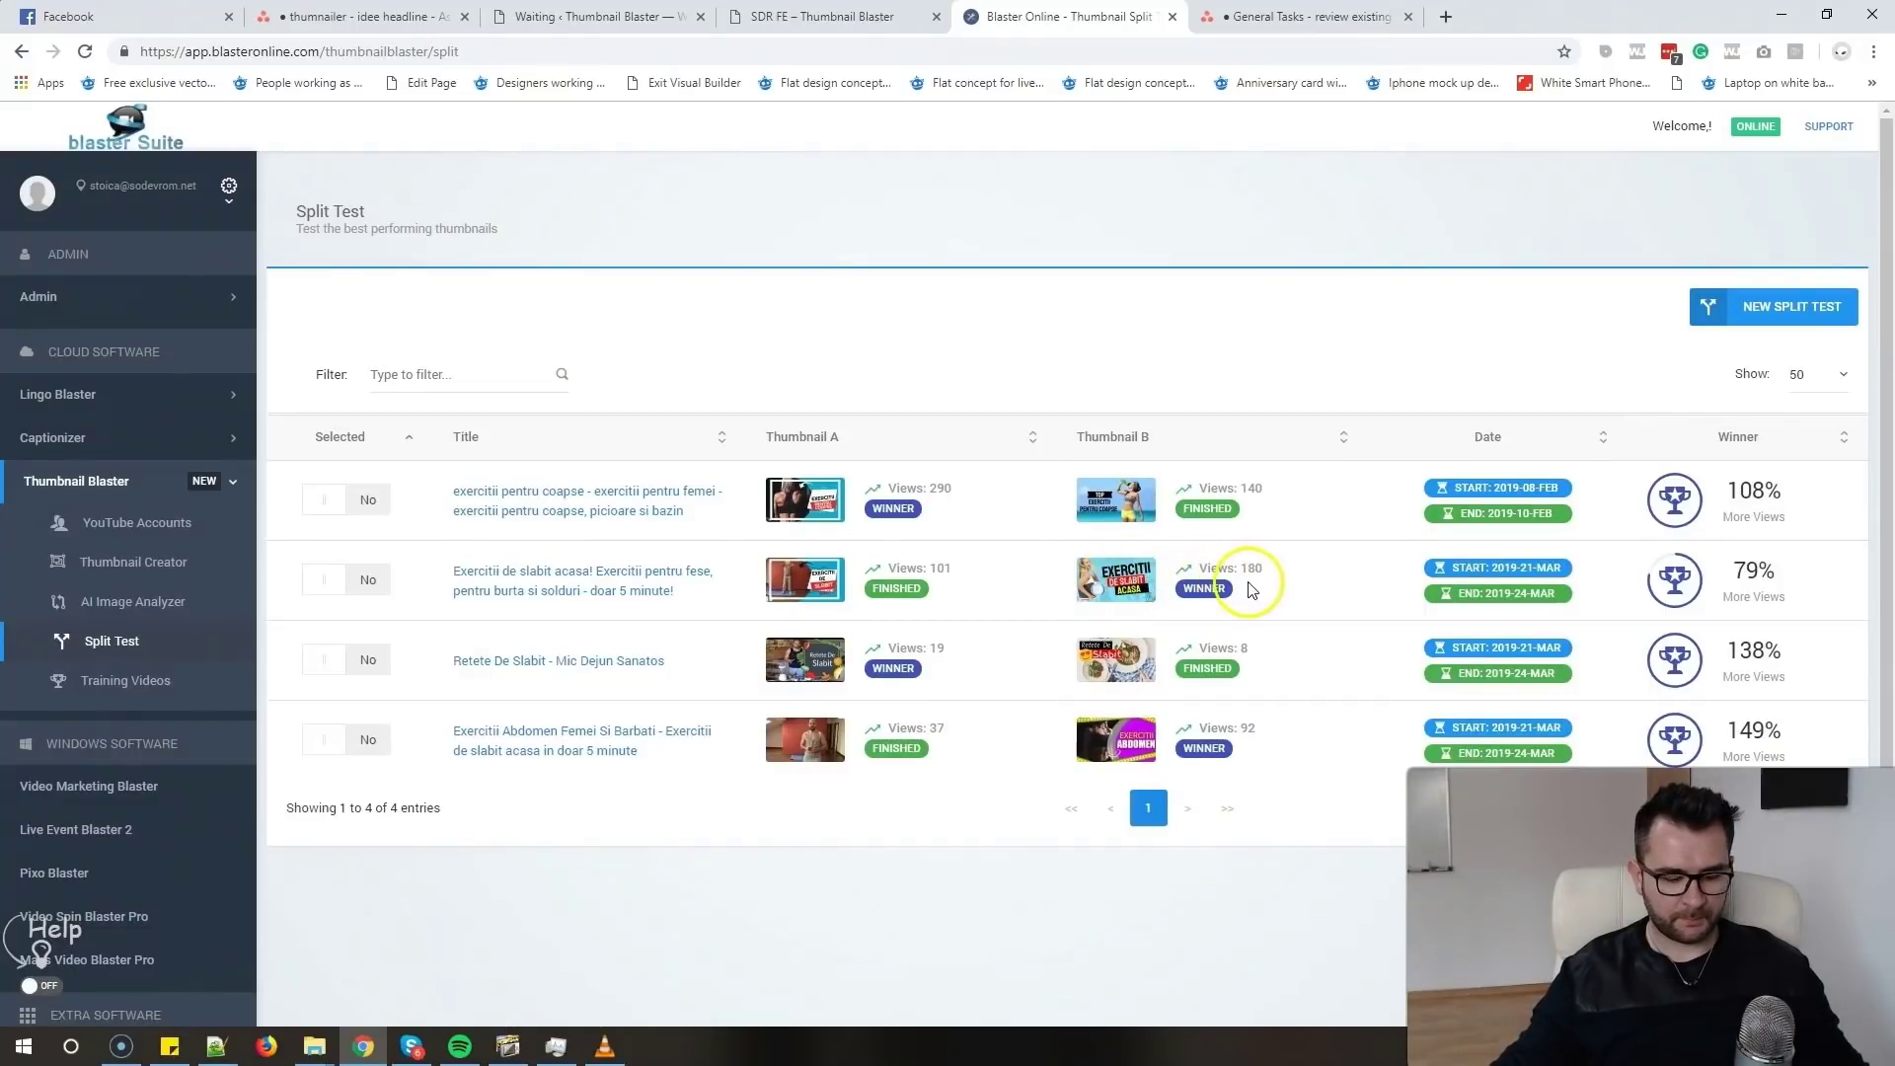
- Highlight the view counts: 180 for thumbnail B and 101 for thumbnail A
{"action": "left_click_drag", "start_coordinate": [1271, 569], "coordinate": [1210, 569]}
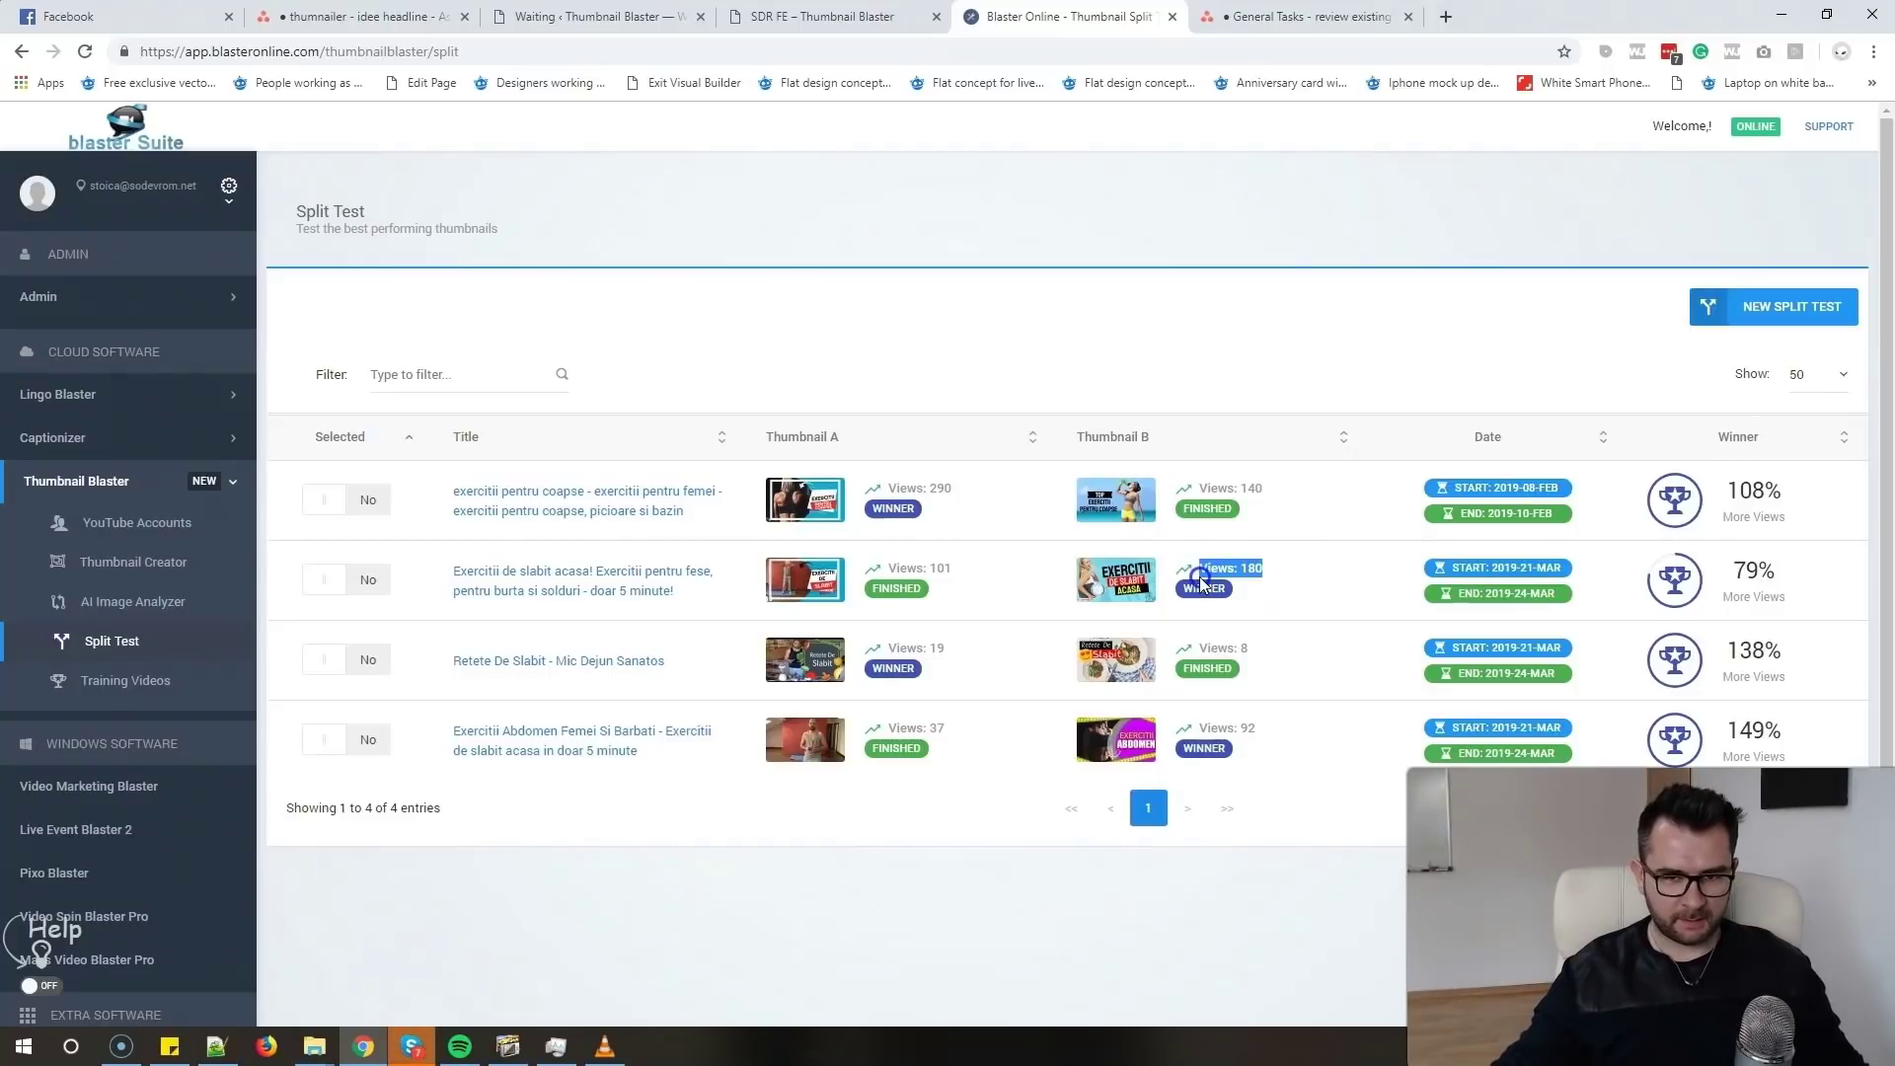
{"action": "left_click", "coordinate": [1203, 580]}
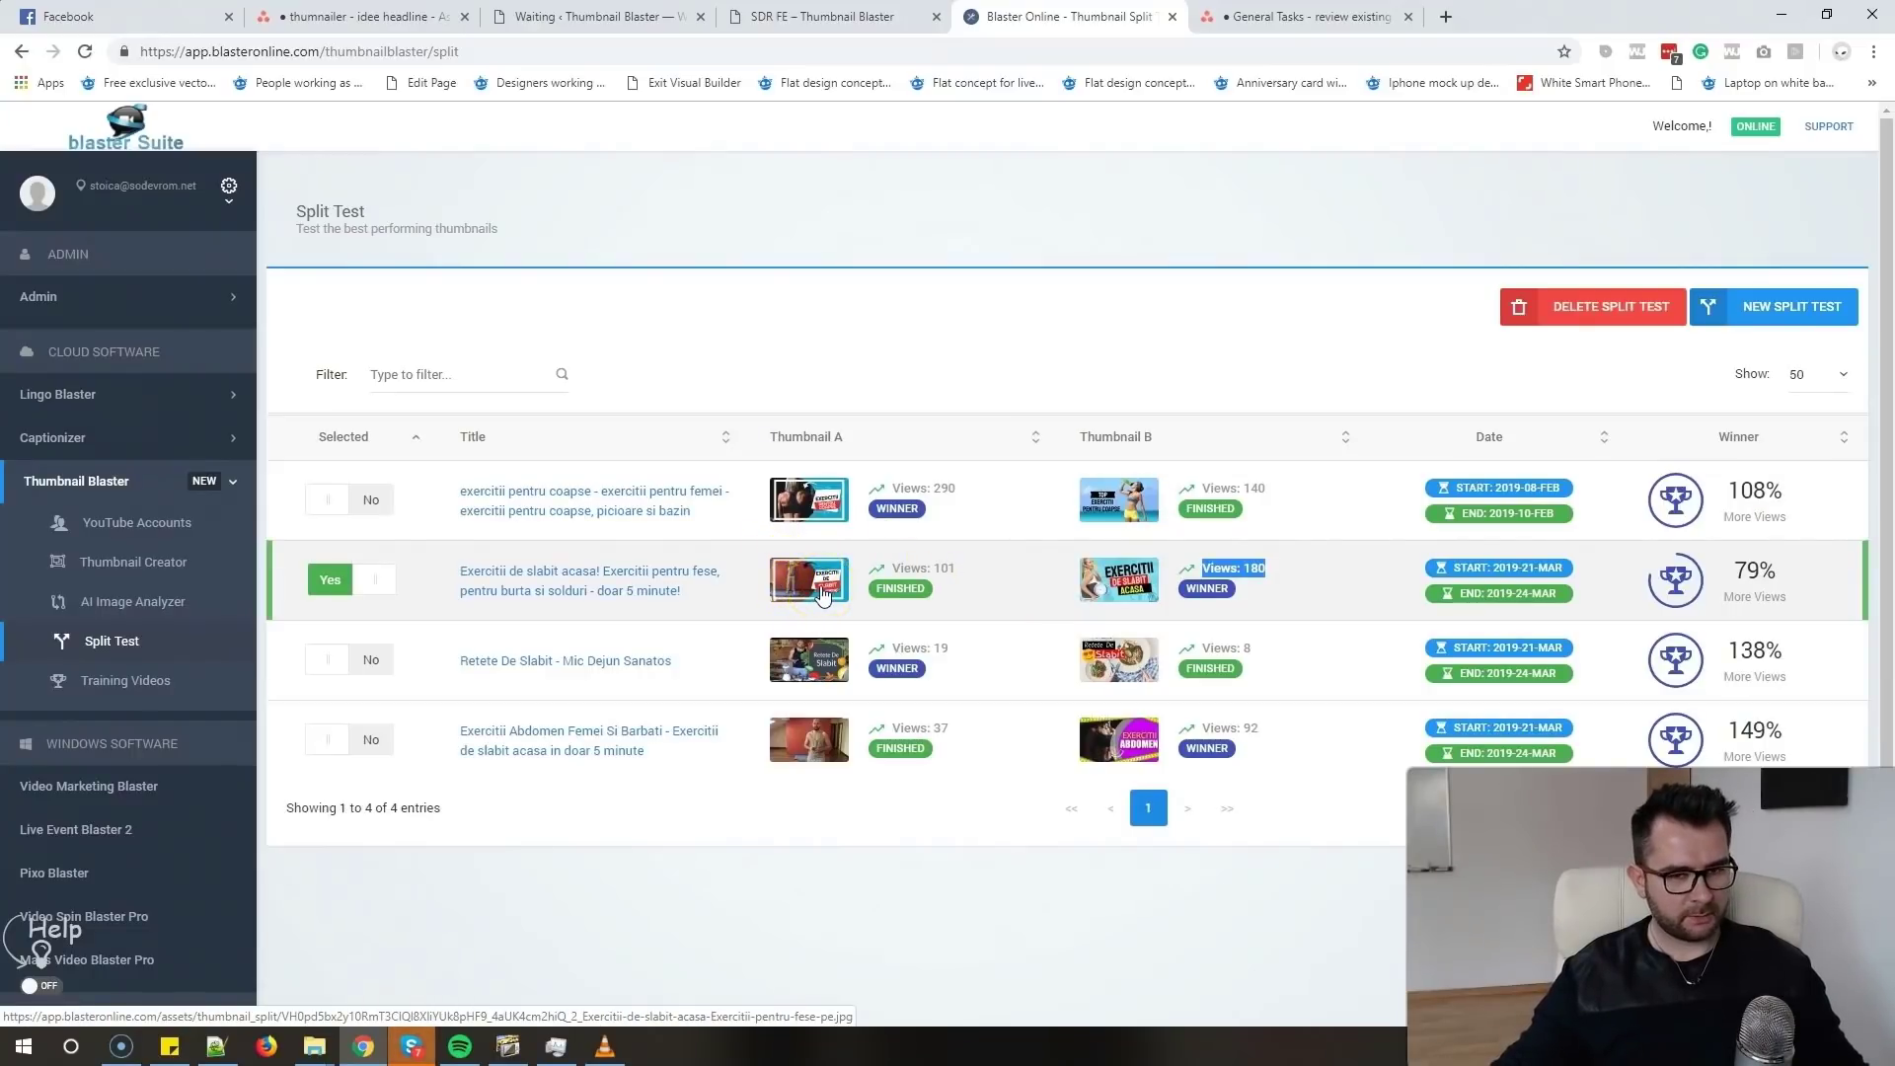
{"action": "double_click", "coordinate": [943, 568]}
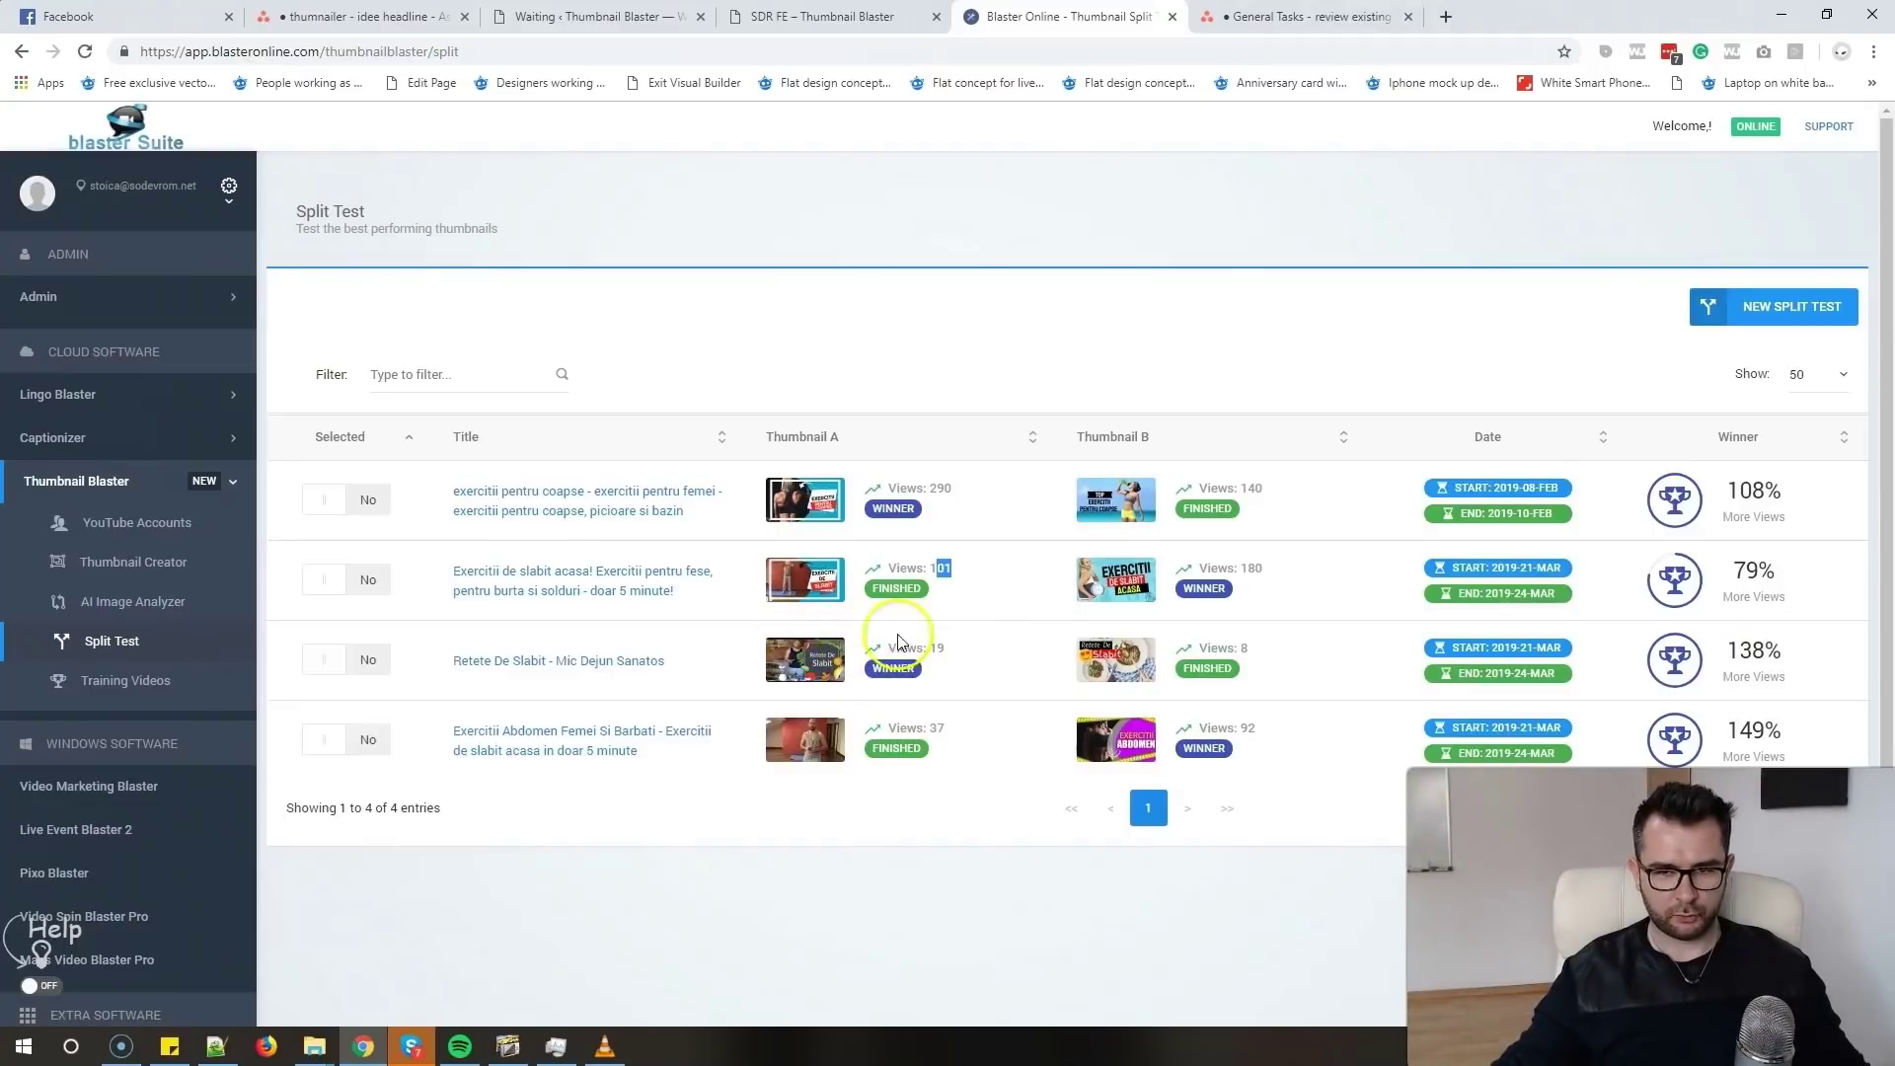
{"action": "left_click", "coordinate": [814, 678]}
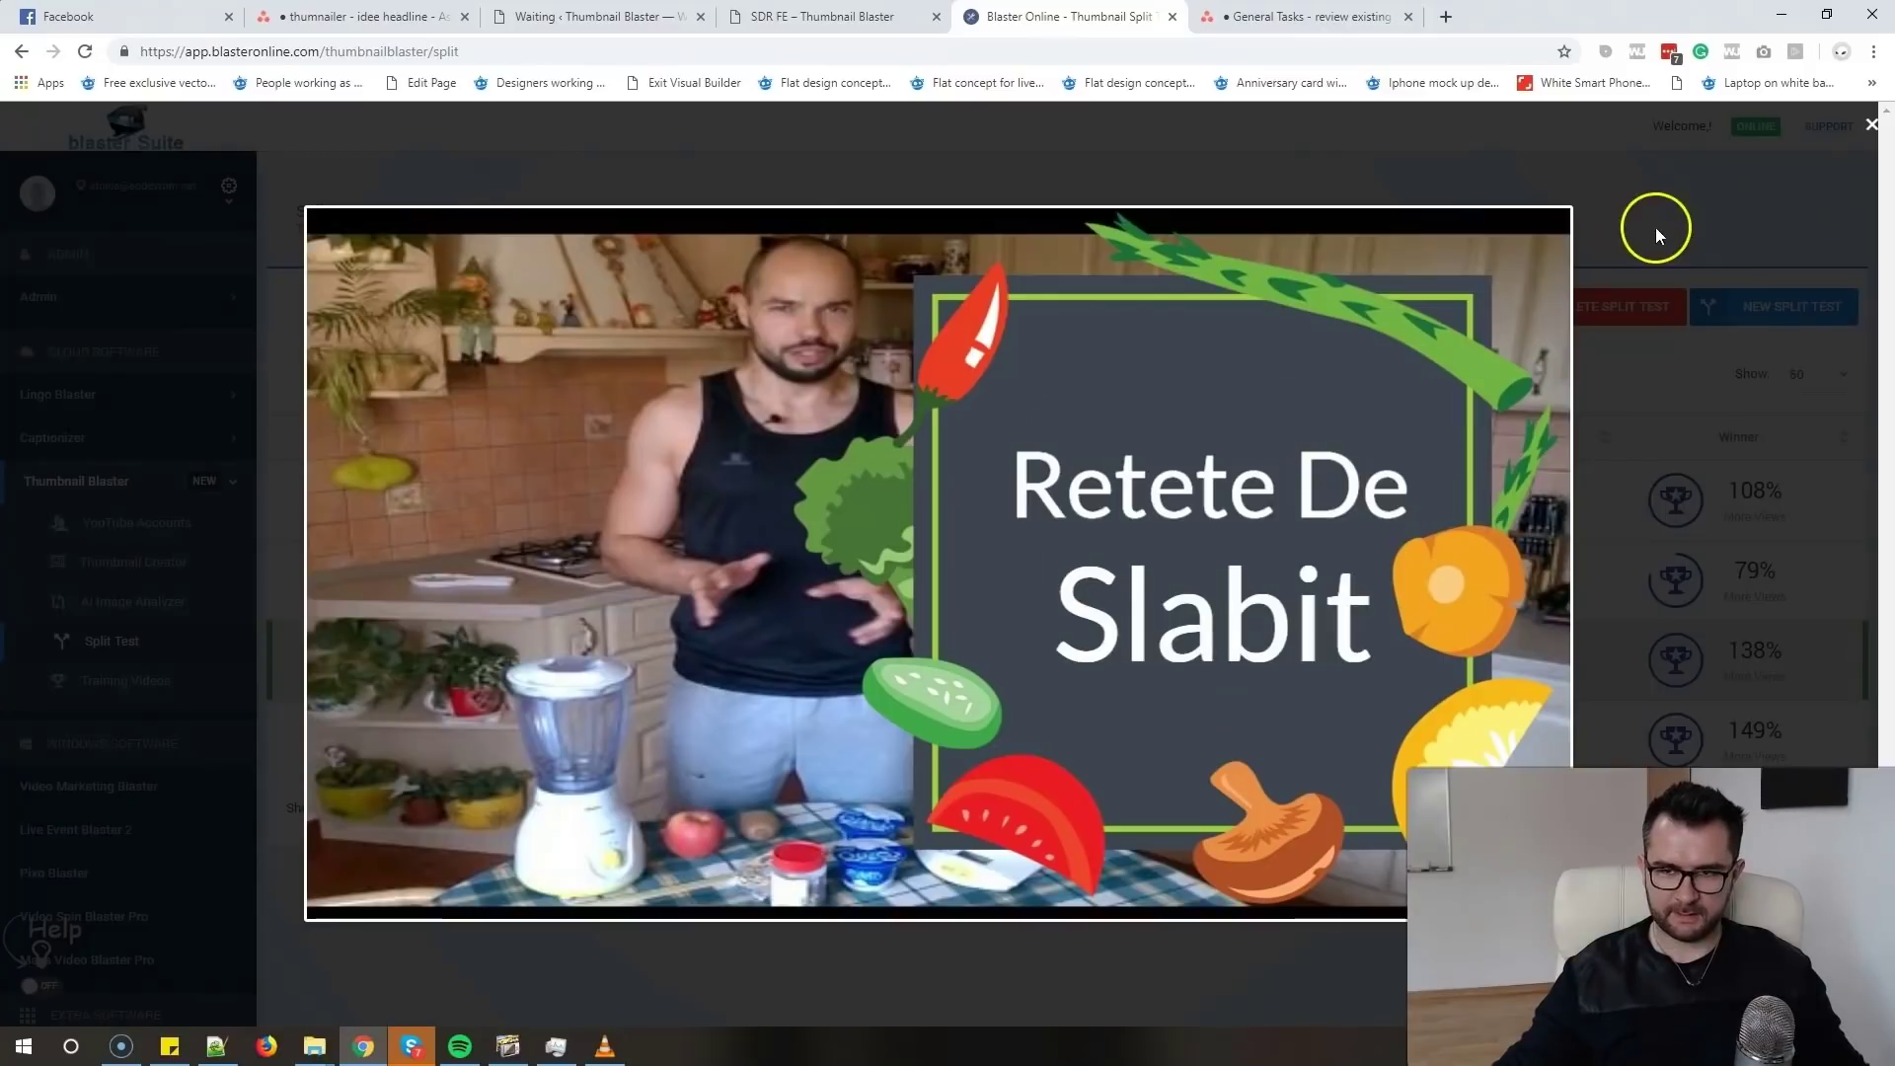
{"action": "left_click", "coordinate": [1649, 524]}
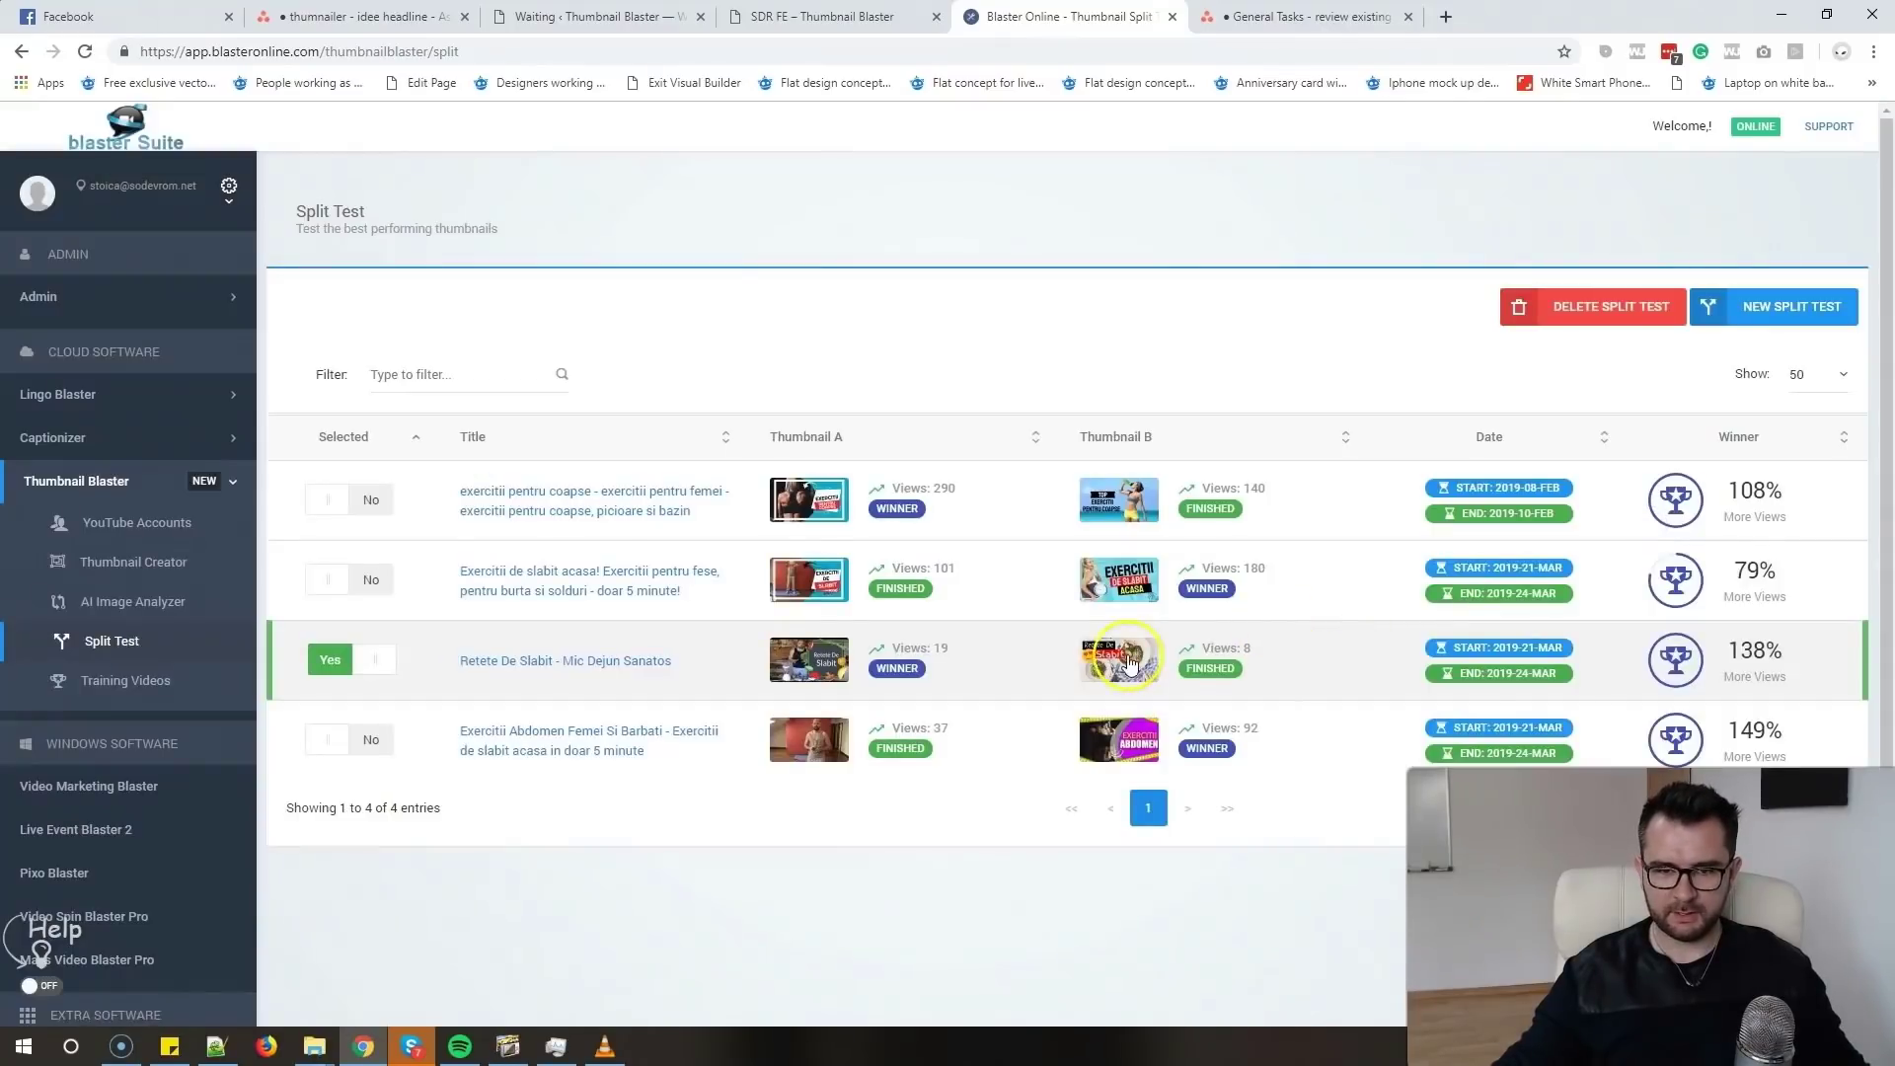
{"action": "left_click", "coordinate": [1135, 664]}
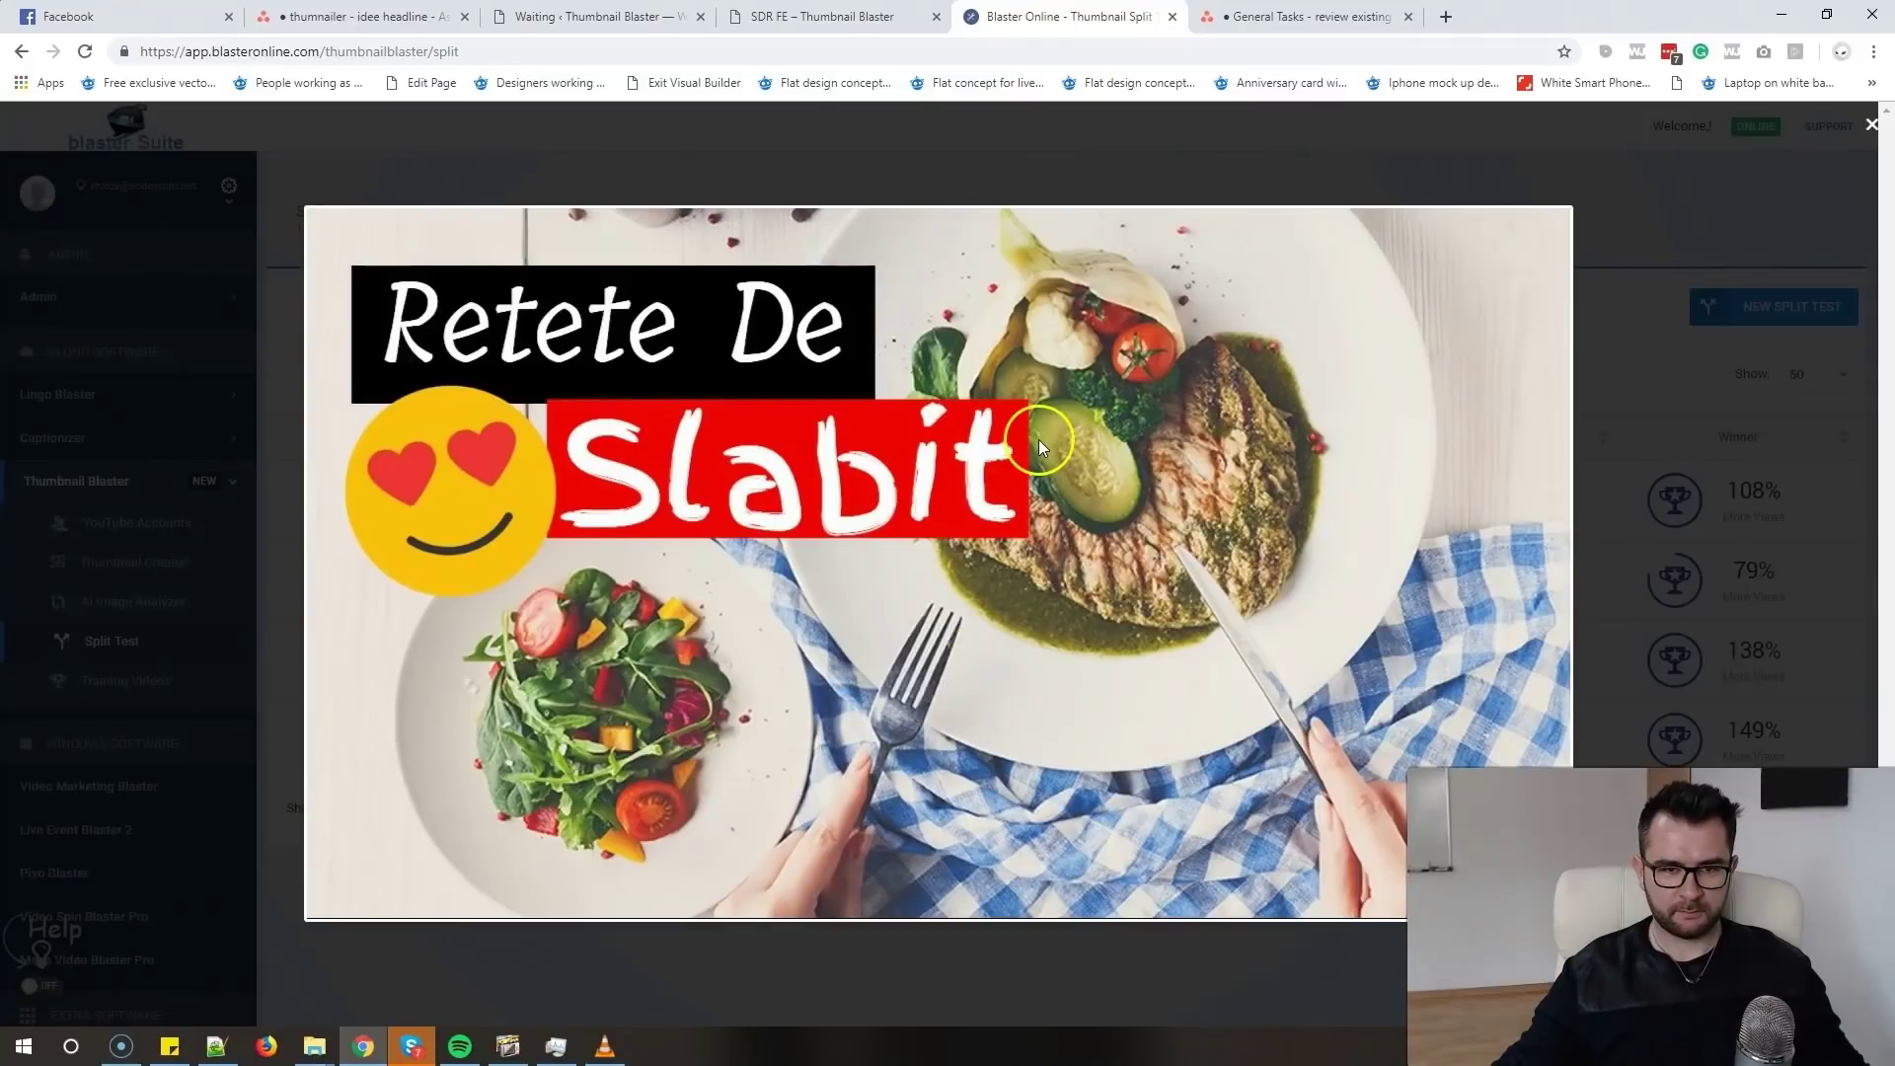
{"action": "left_click", "coordinate": [1673, 652]}
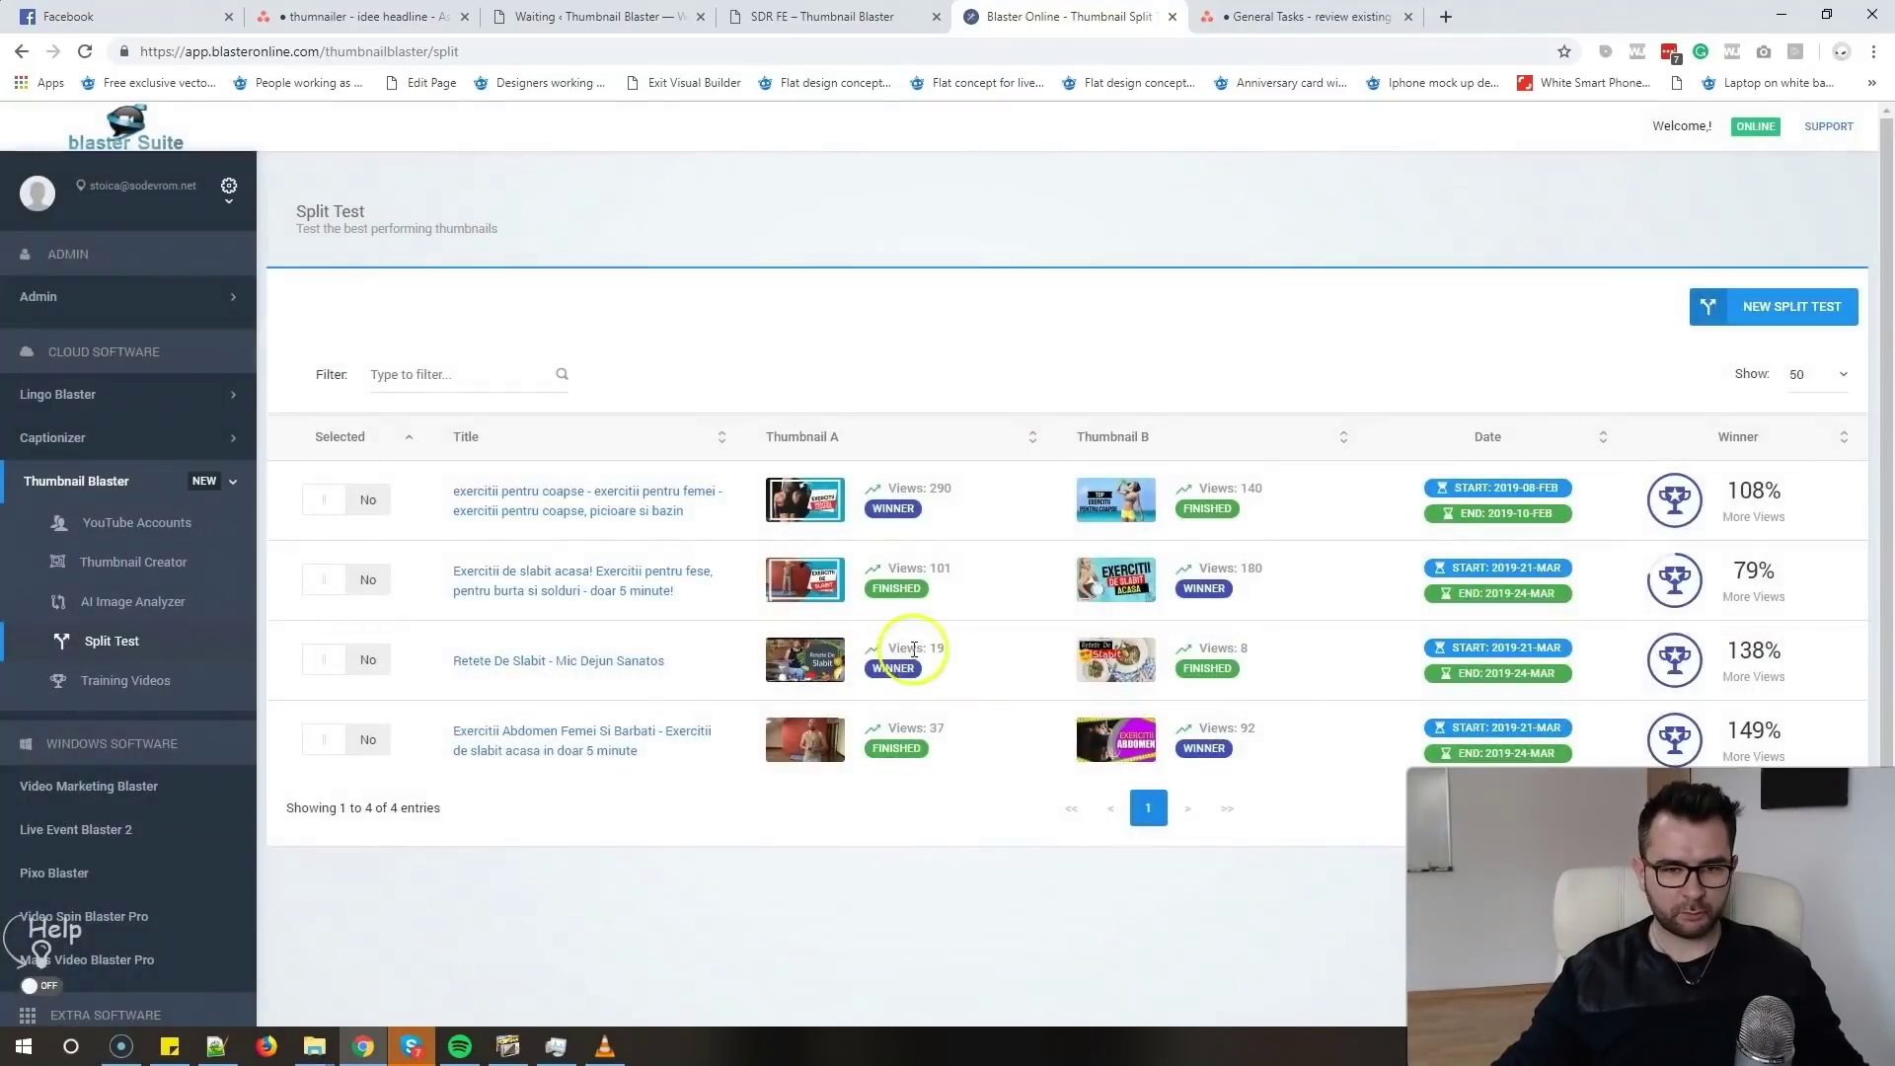
{"action": "left_click", "coordinate": [963, 659]}
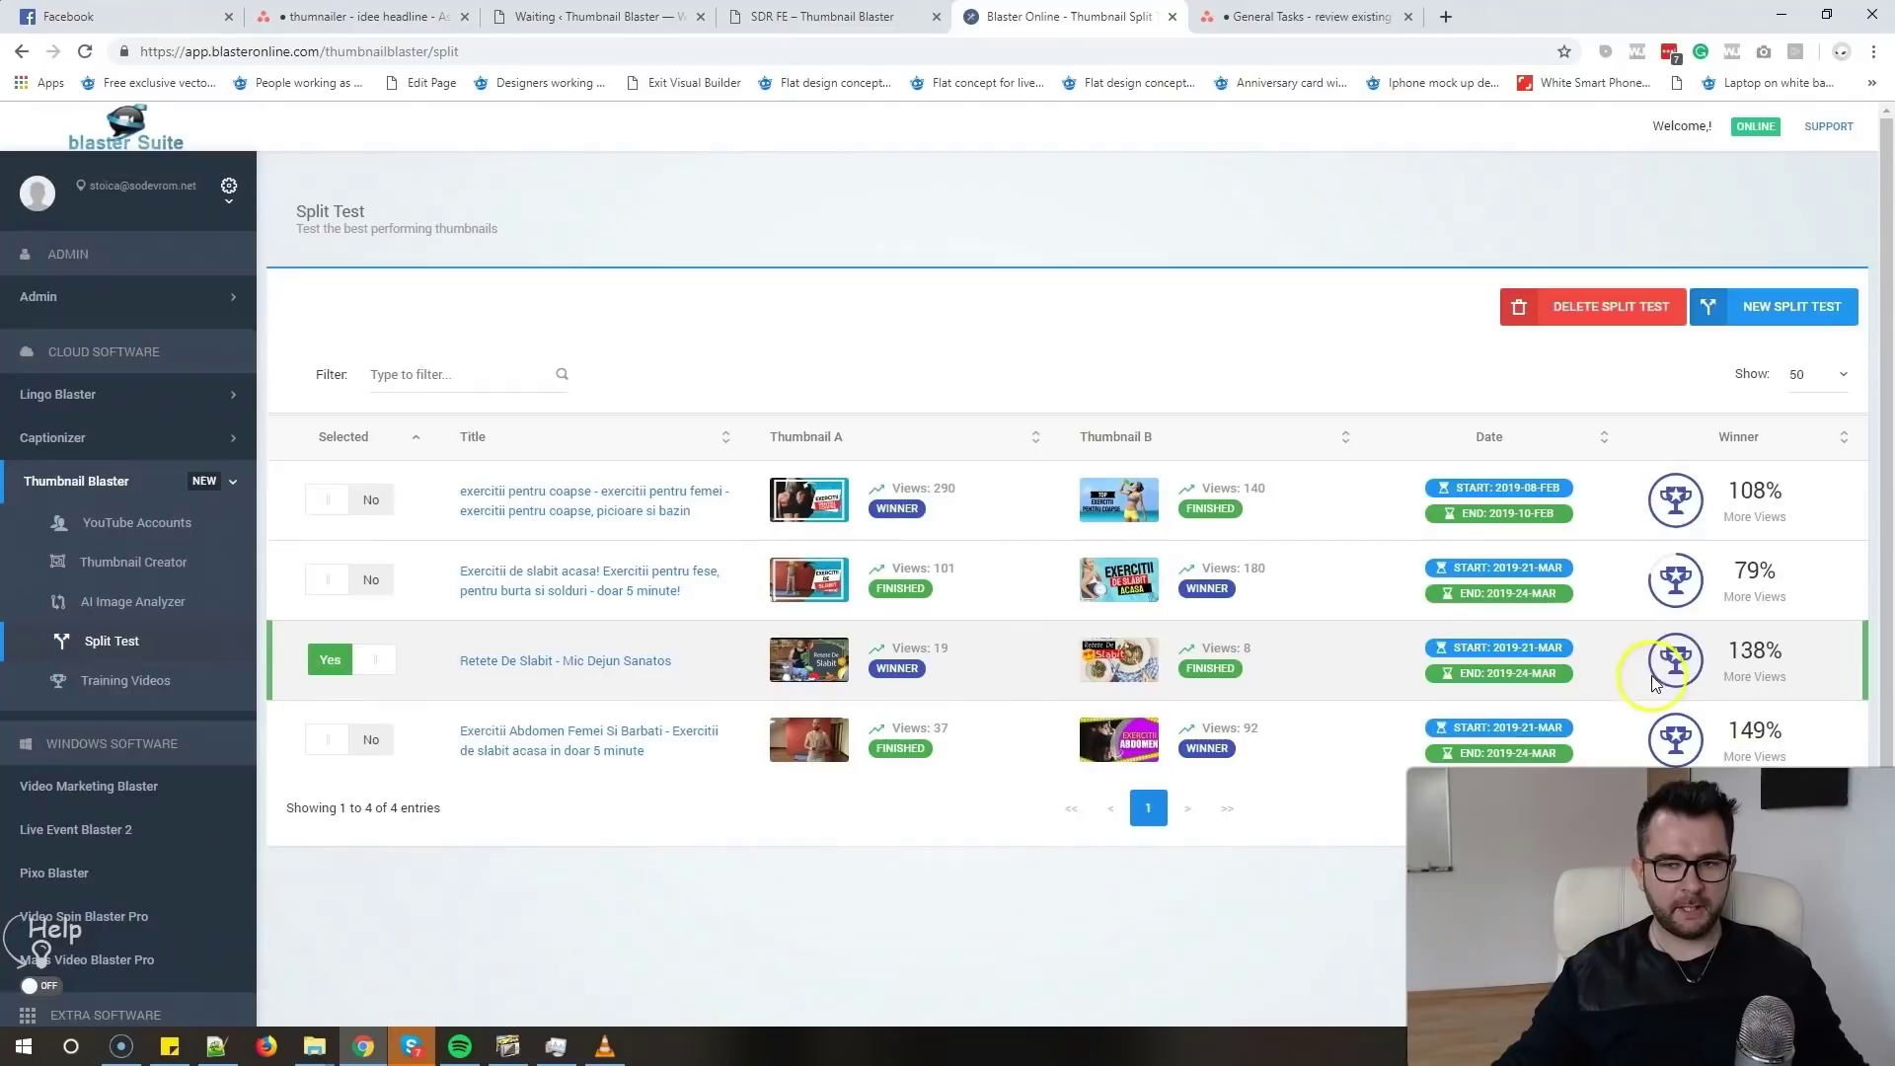
{"action": "left_click", "coordinate": [1782, 647]}
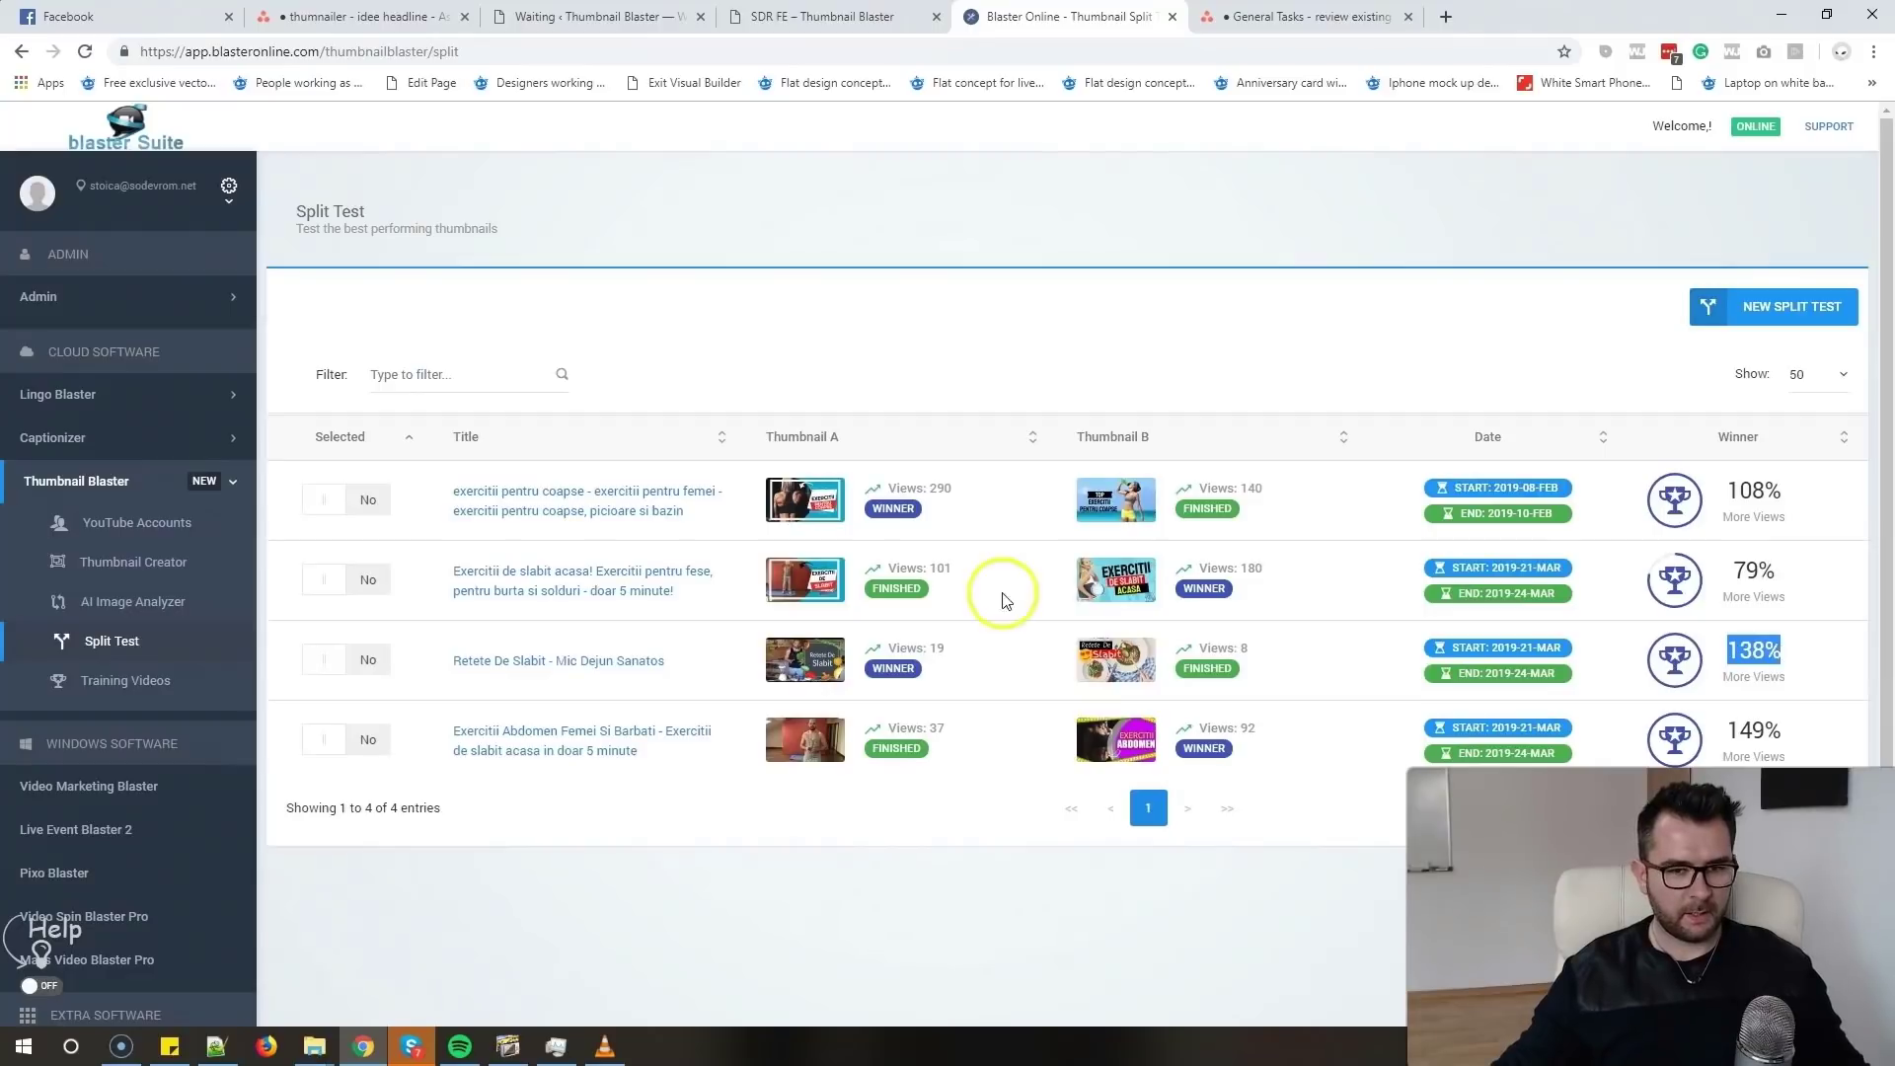
{"action": "left_click", "coordinate": [909, 644]}
{"action": "left_click", "coordinate": [934, 644]}
{"action": "left_click", "coordinate": [938, 643]}
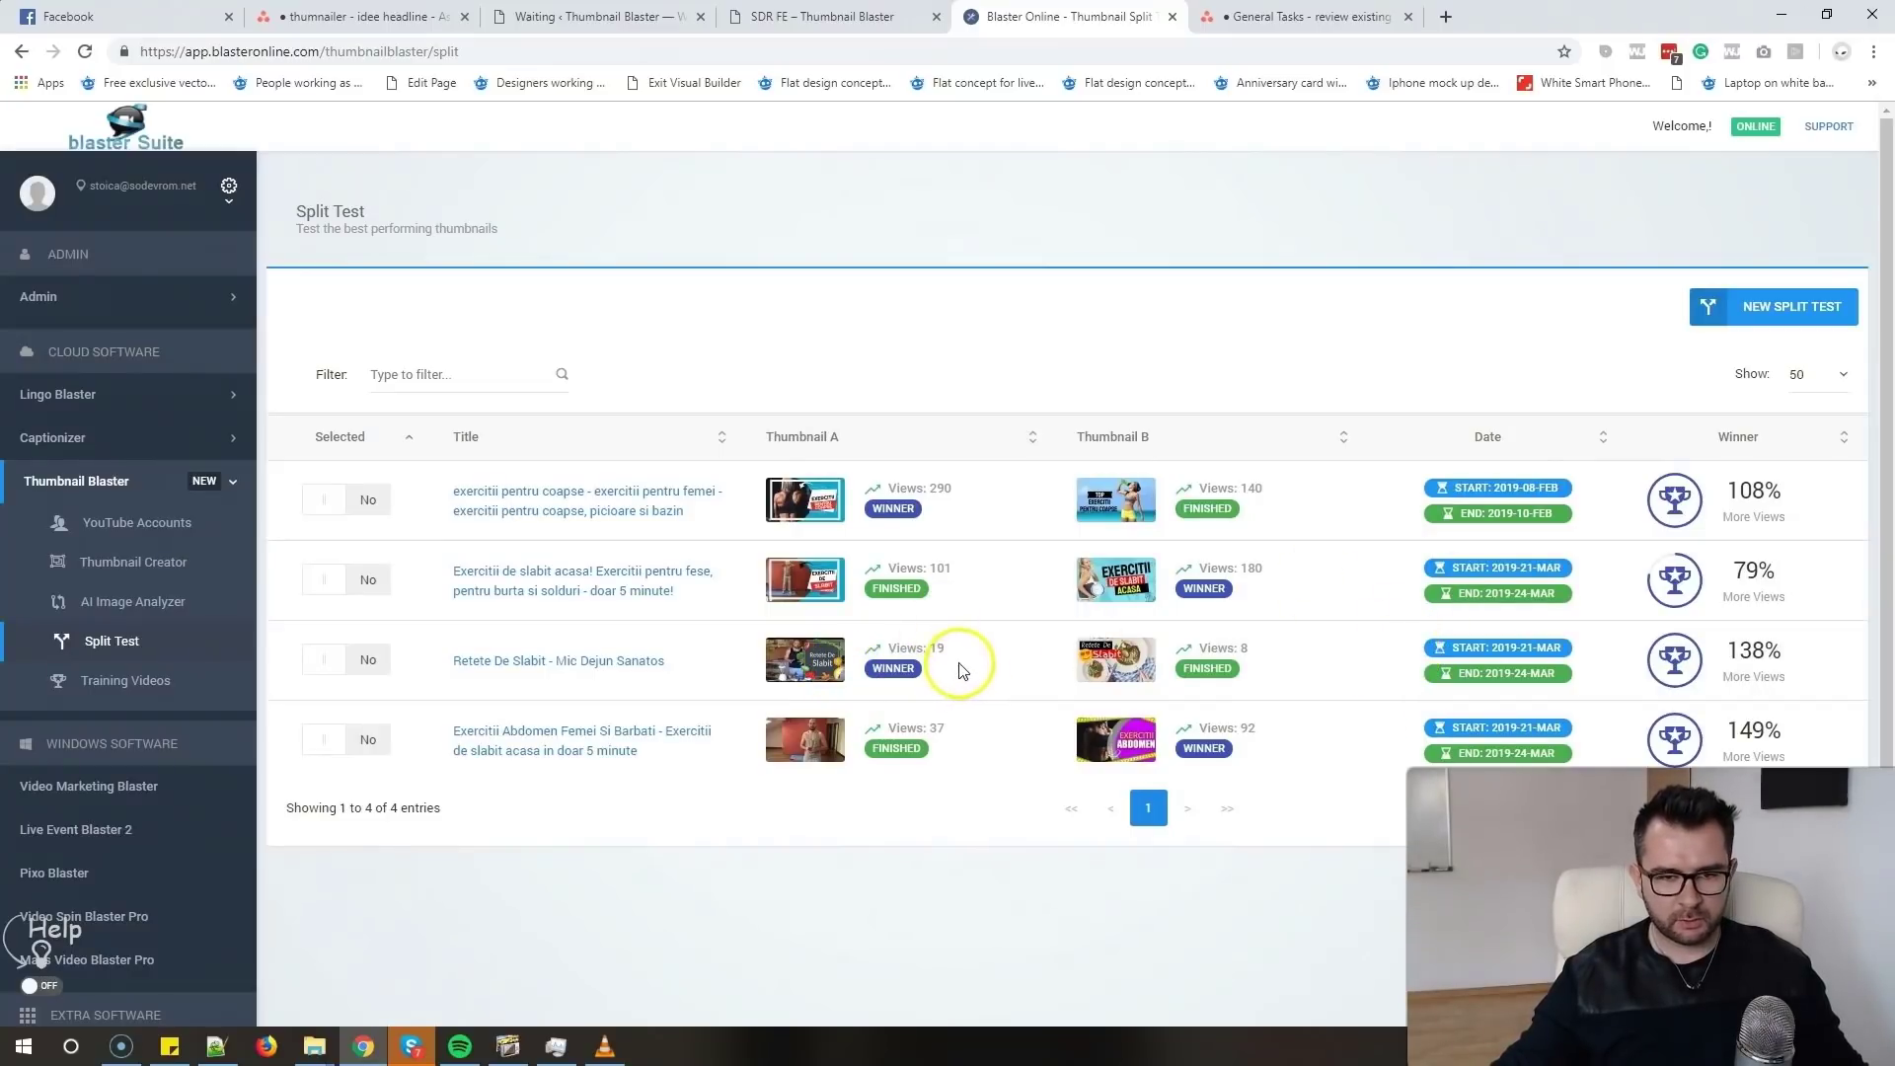
{"action": "left_click_drag", "start_coordinate": [947, 652], "coordinate": [923, 644]}
{"action": "left_click", "coordinate": [877, 647]}
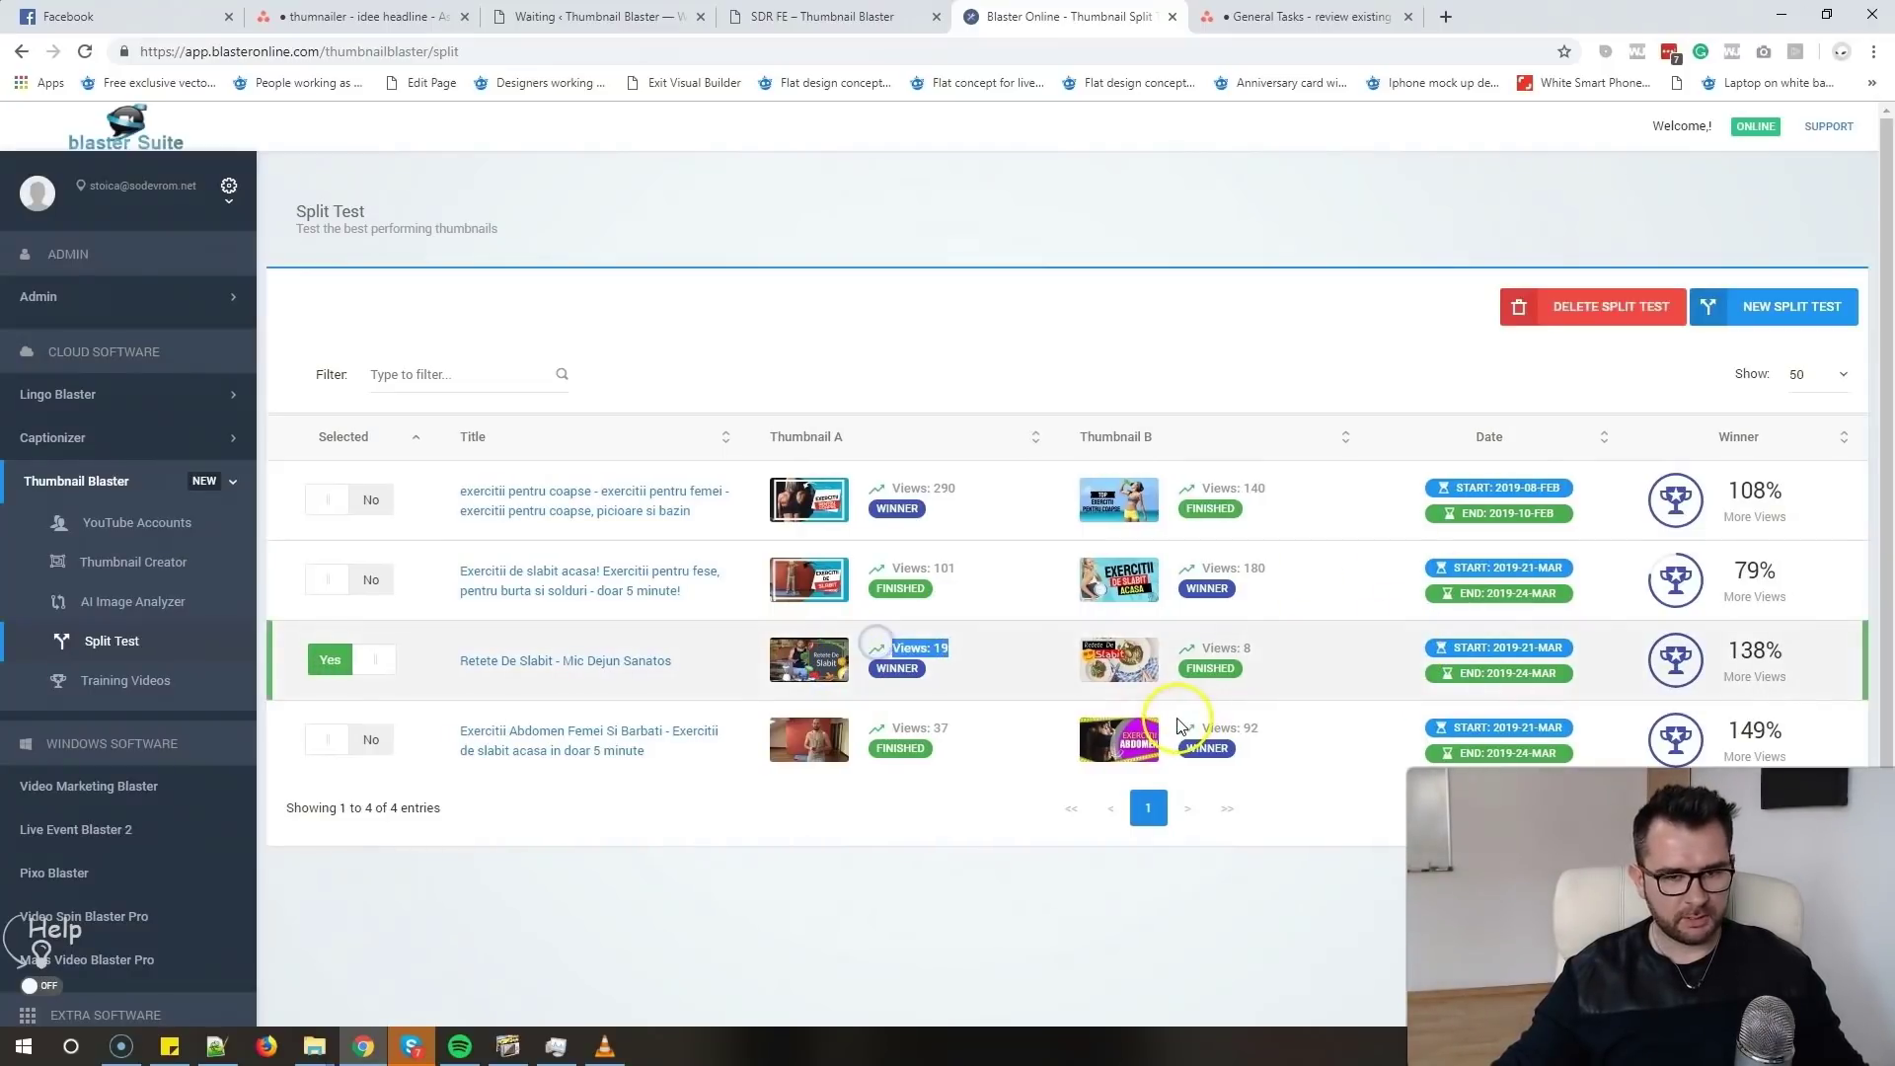
{"action": "left_click", "coordinate": [982, 655]}
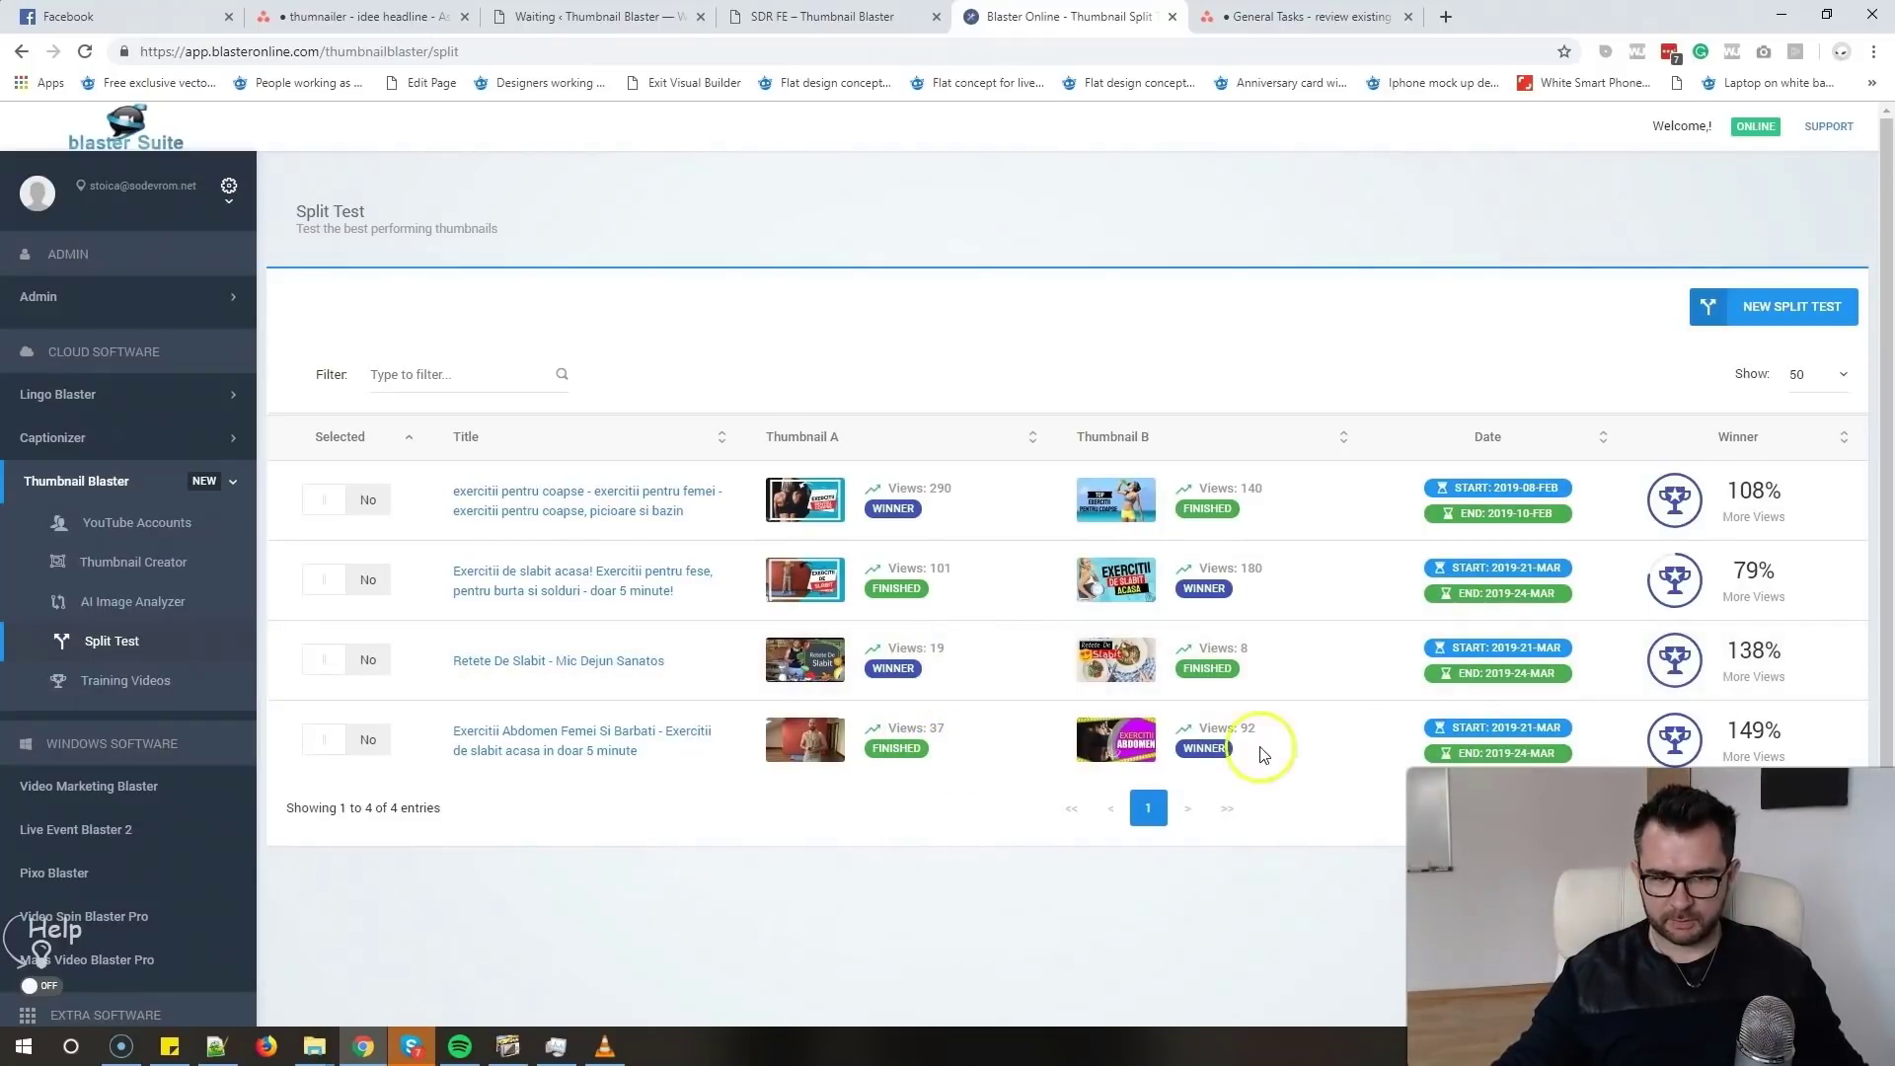
{"action": "left_click", "coordinate": [829, 735]}
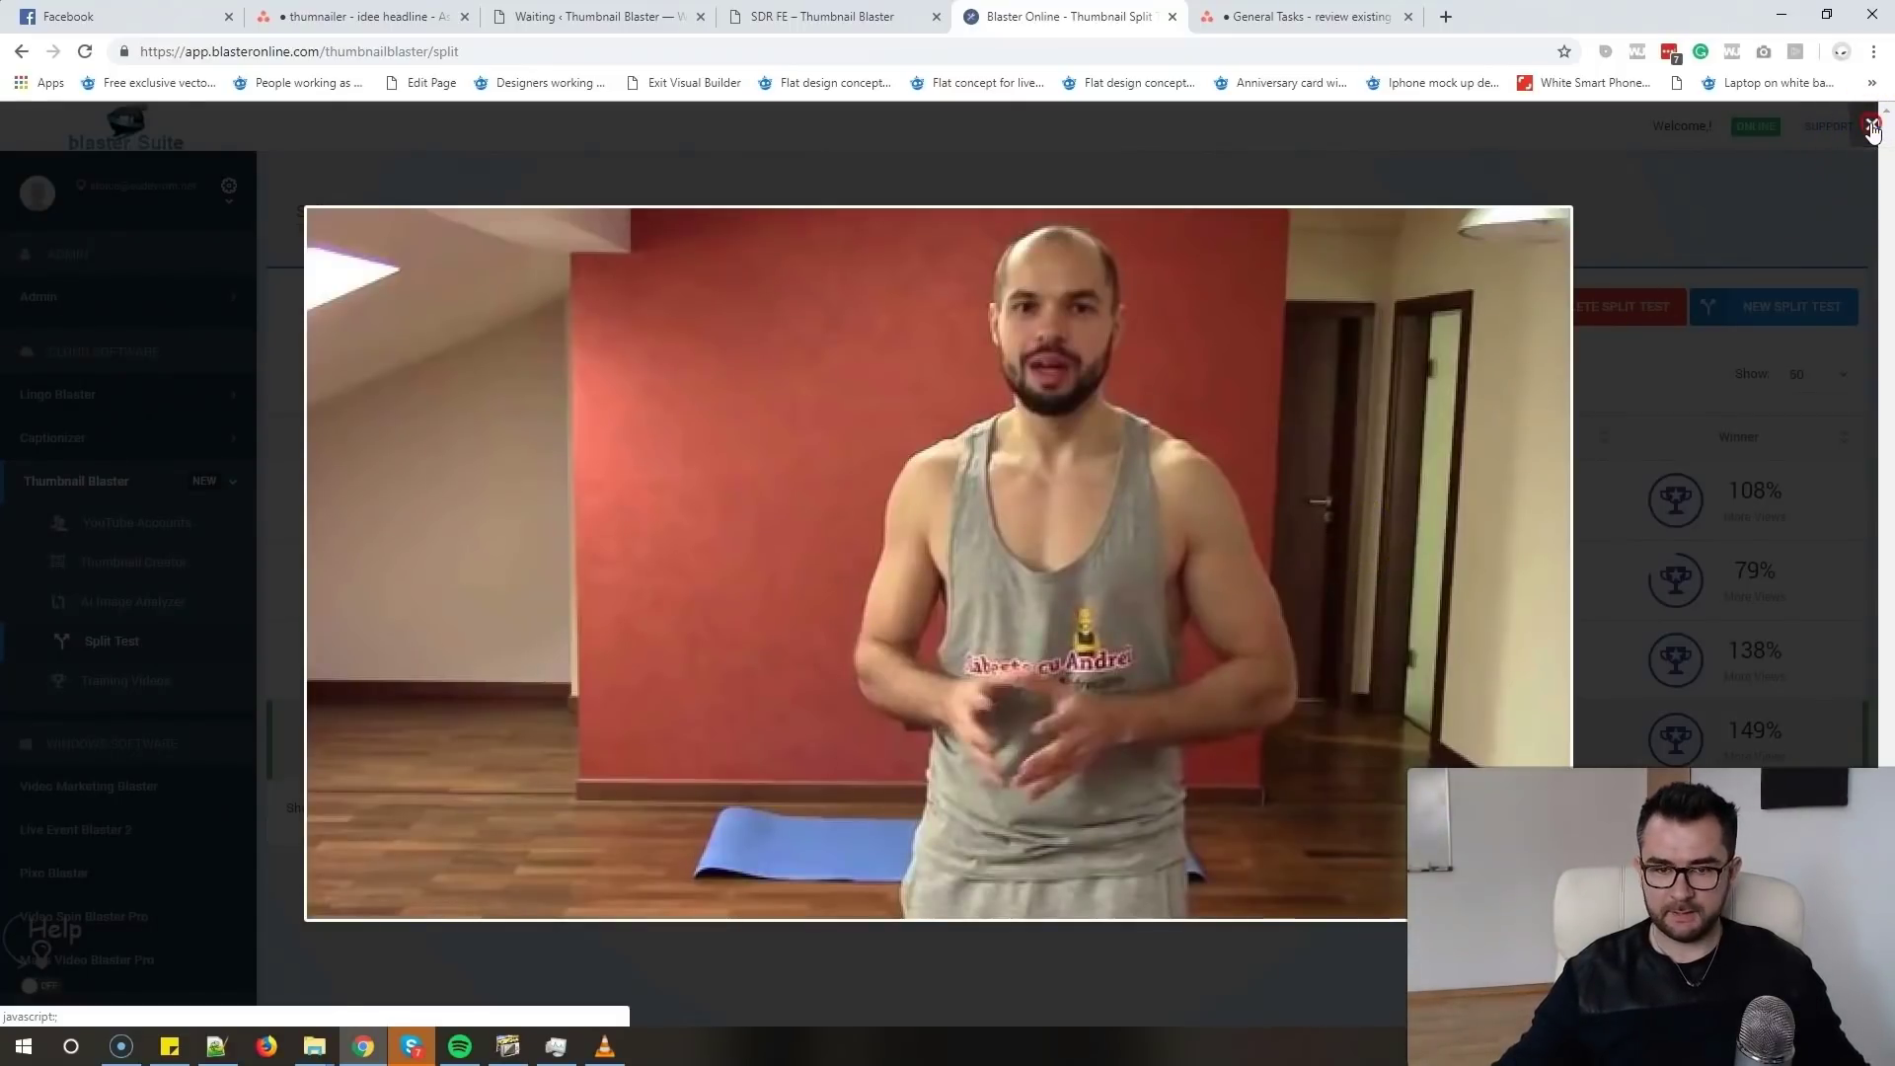
{"action": "left_click", "coordinate": [1873, 129]}
{"action": "left_click", "coordinate": [1874, 52]}
{"action": "left_click", "coordinate": [1151, 804]}
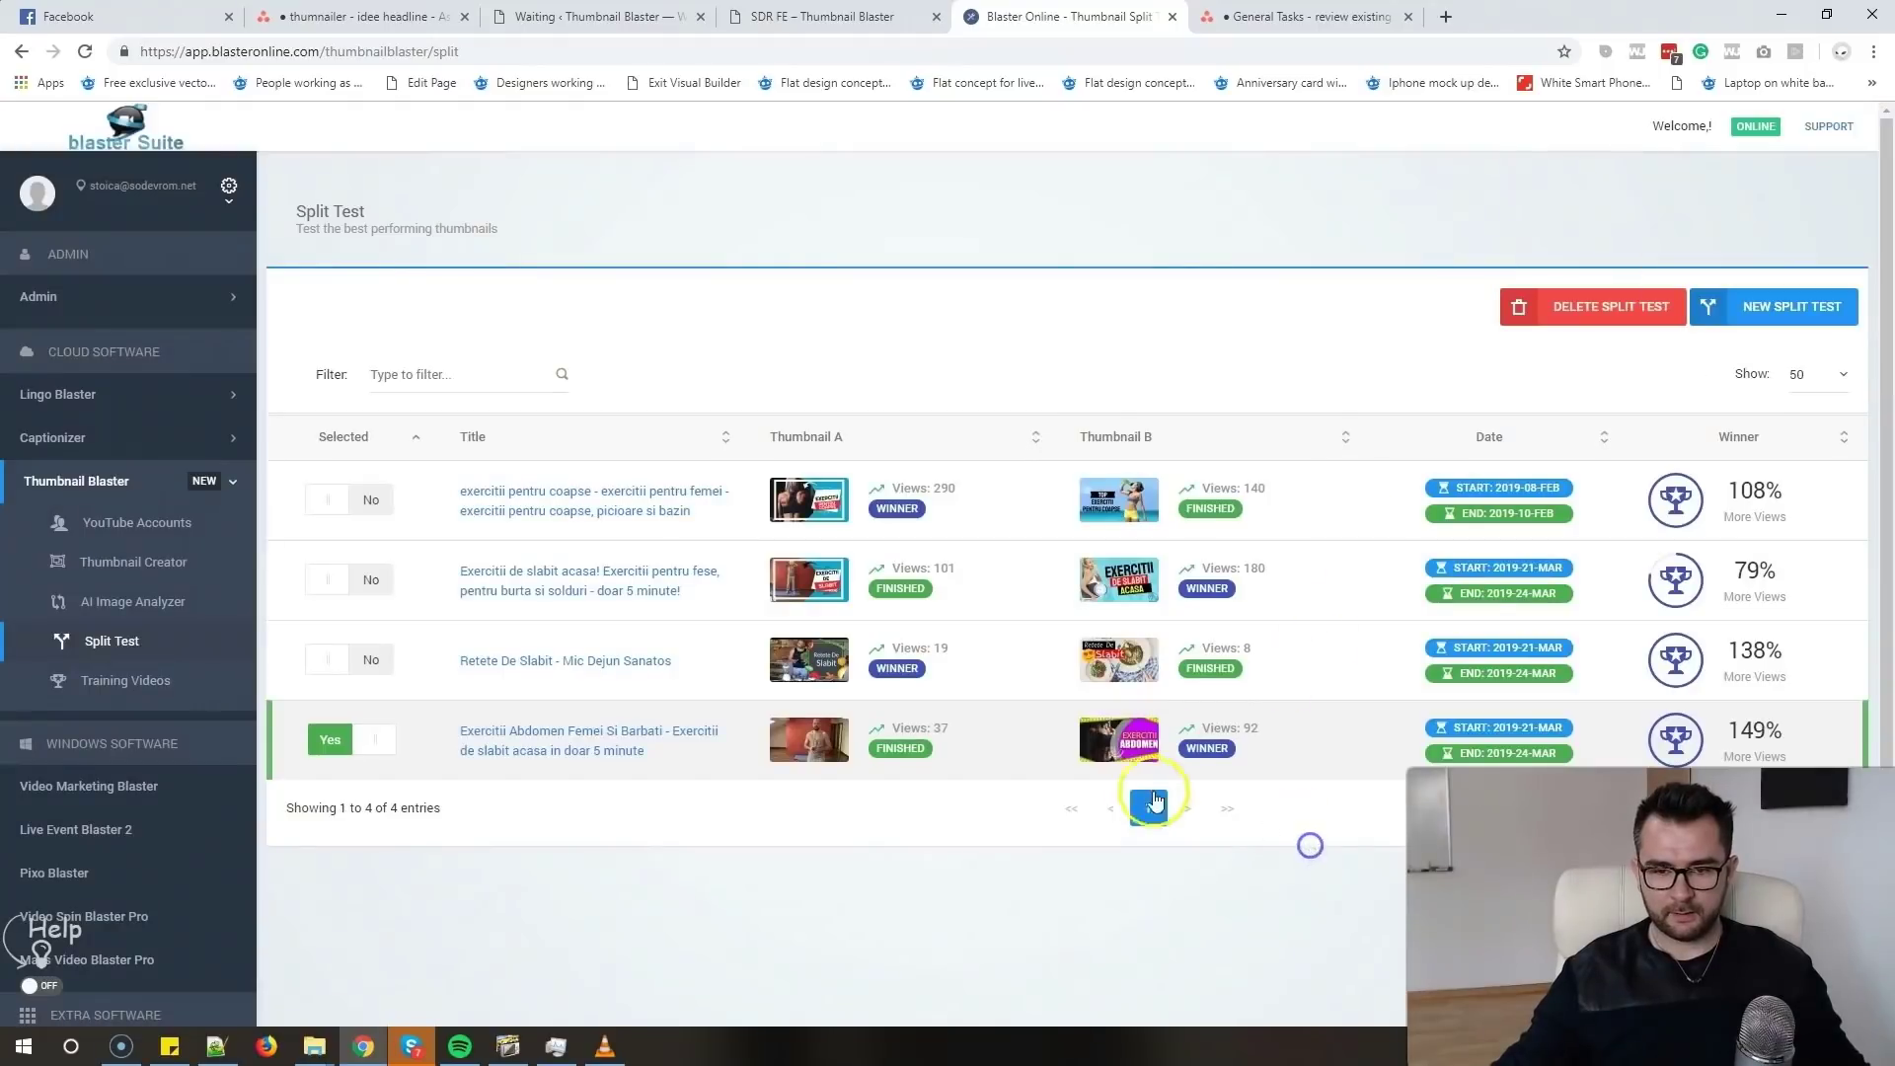
{"action": "left_click", "coordinate": [1119, 740]}
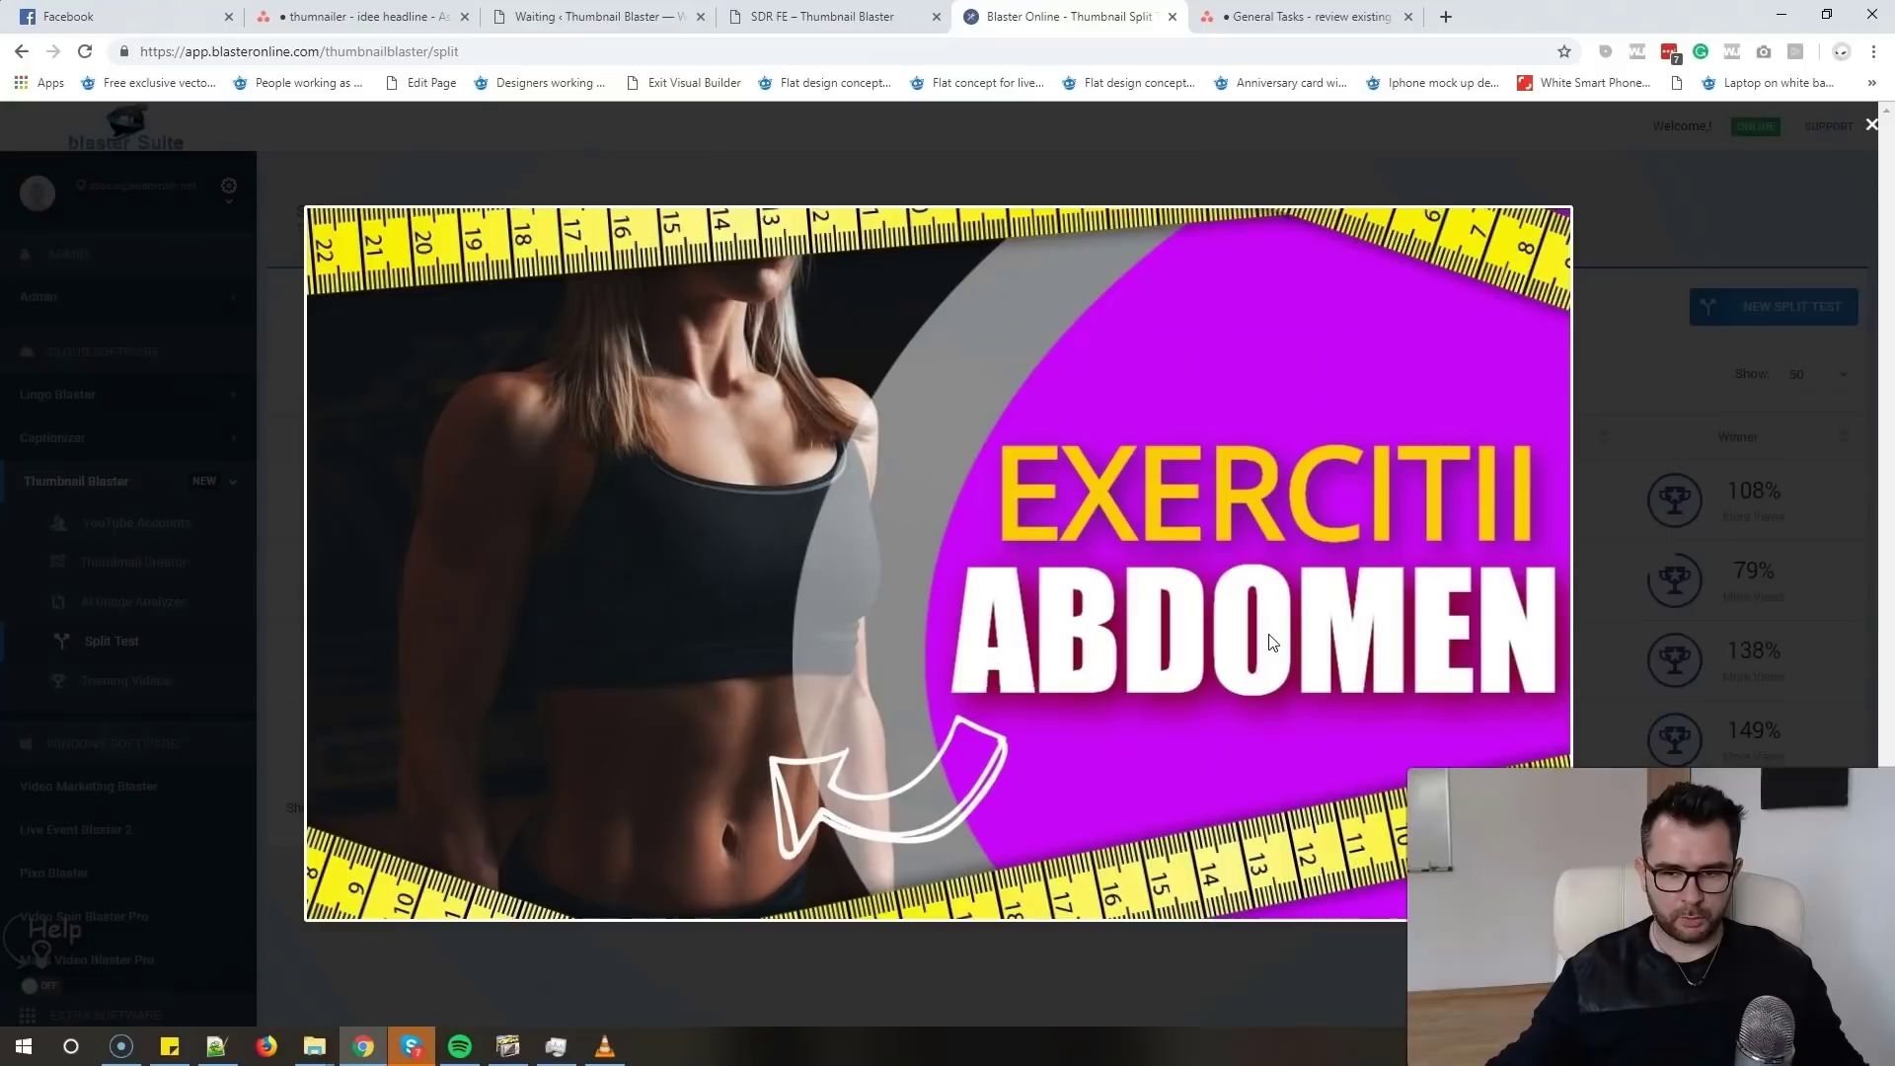
{"action": "left_click", "coordinate": [1873, 125]}
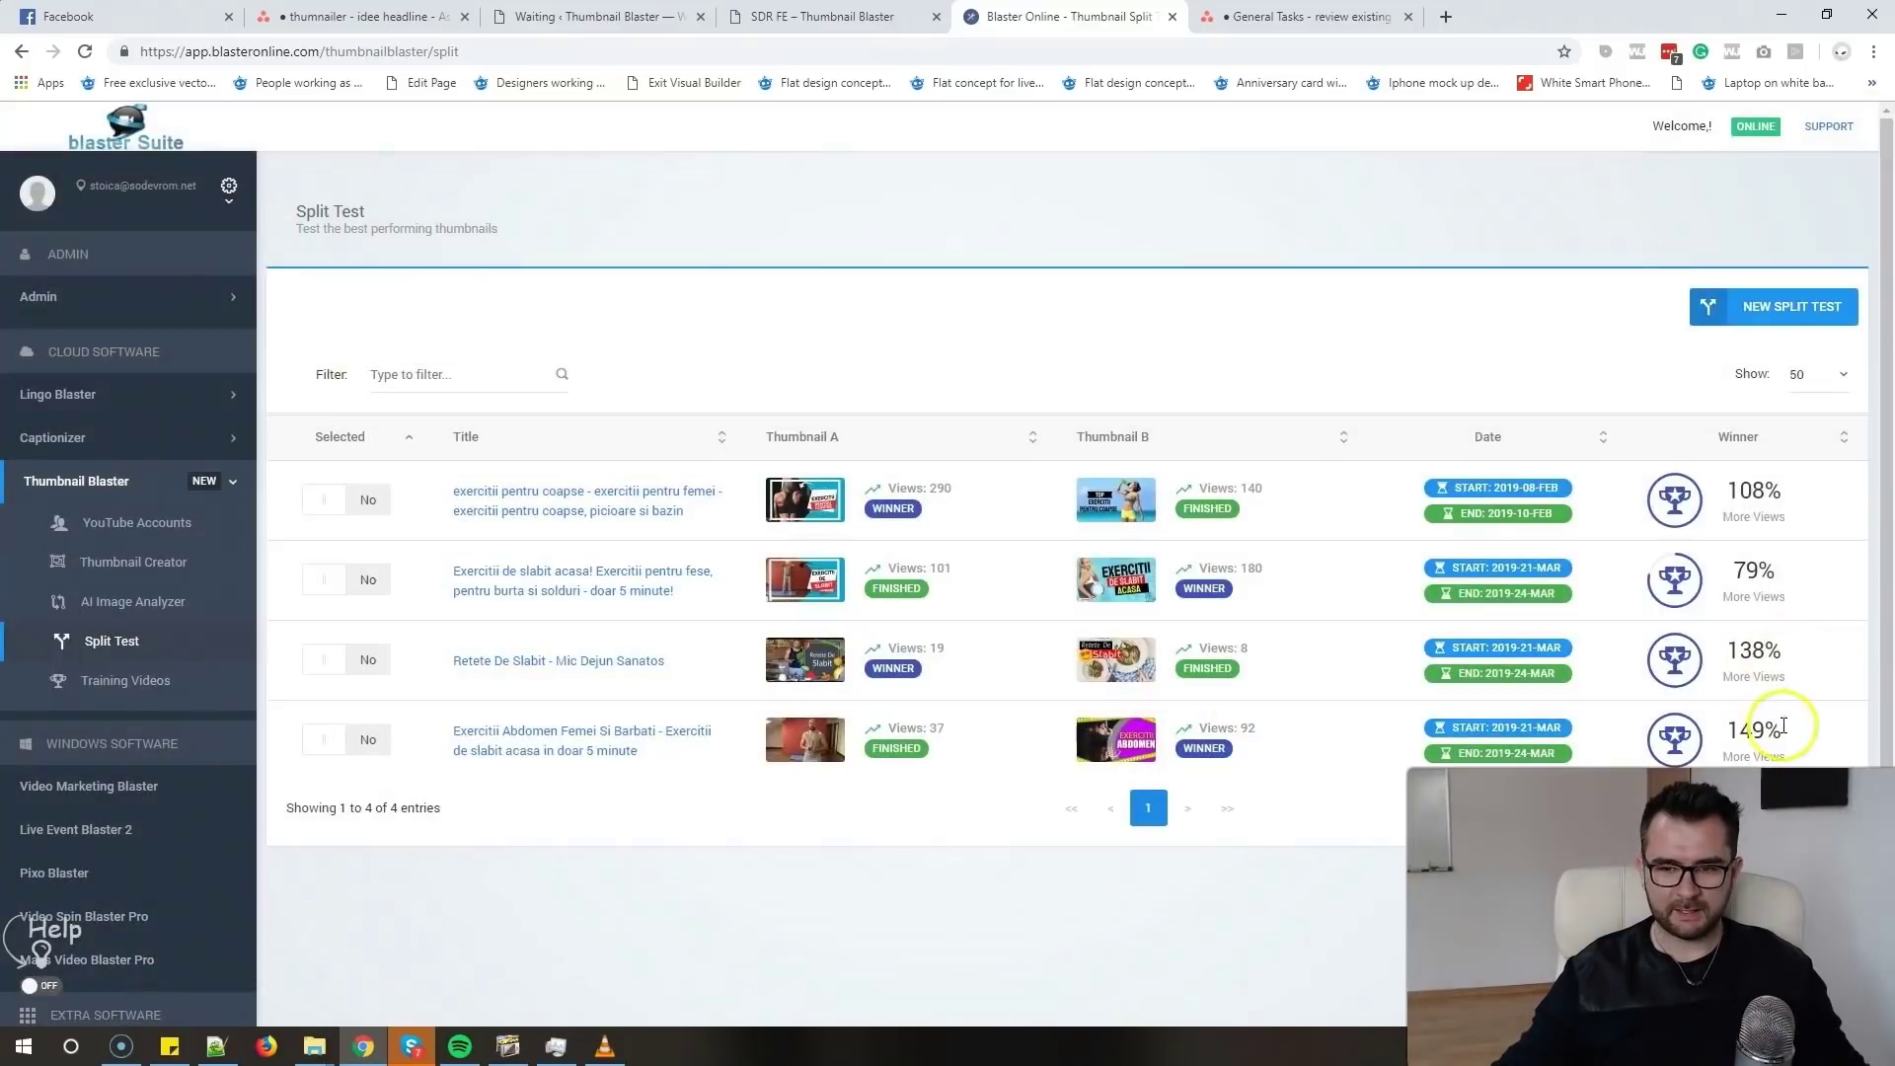
{"action": "left_click_drag", "start_coordinate": [1741, 730], "coordinate": [1858, 763]}
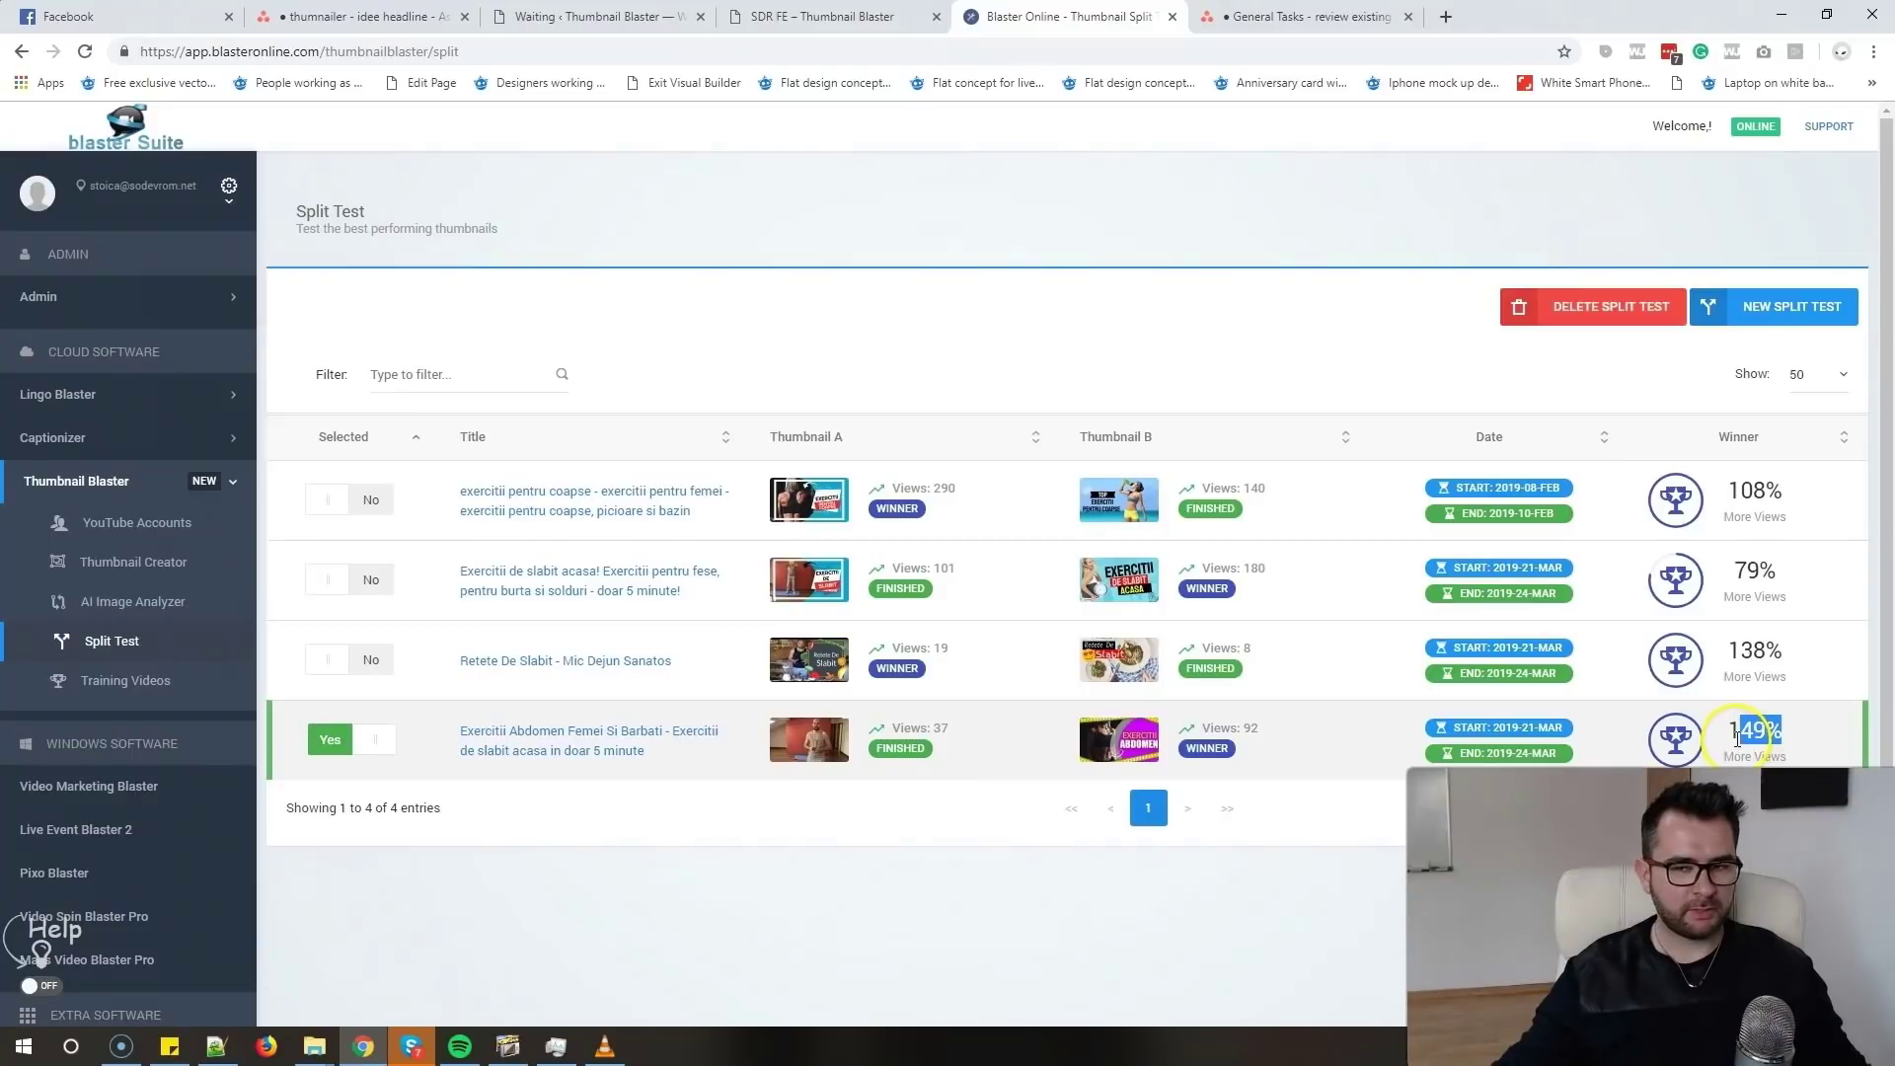
{"action": "left_click", "coordinate": [1125, 742]}
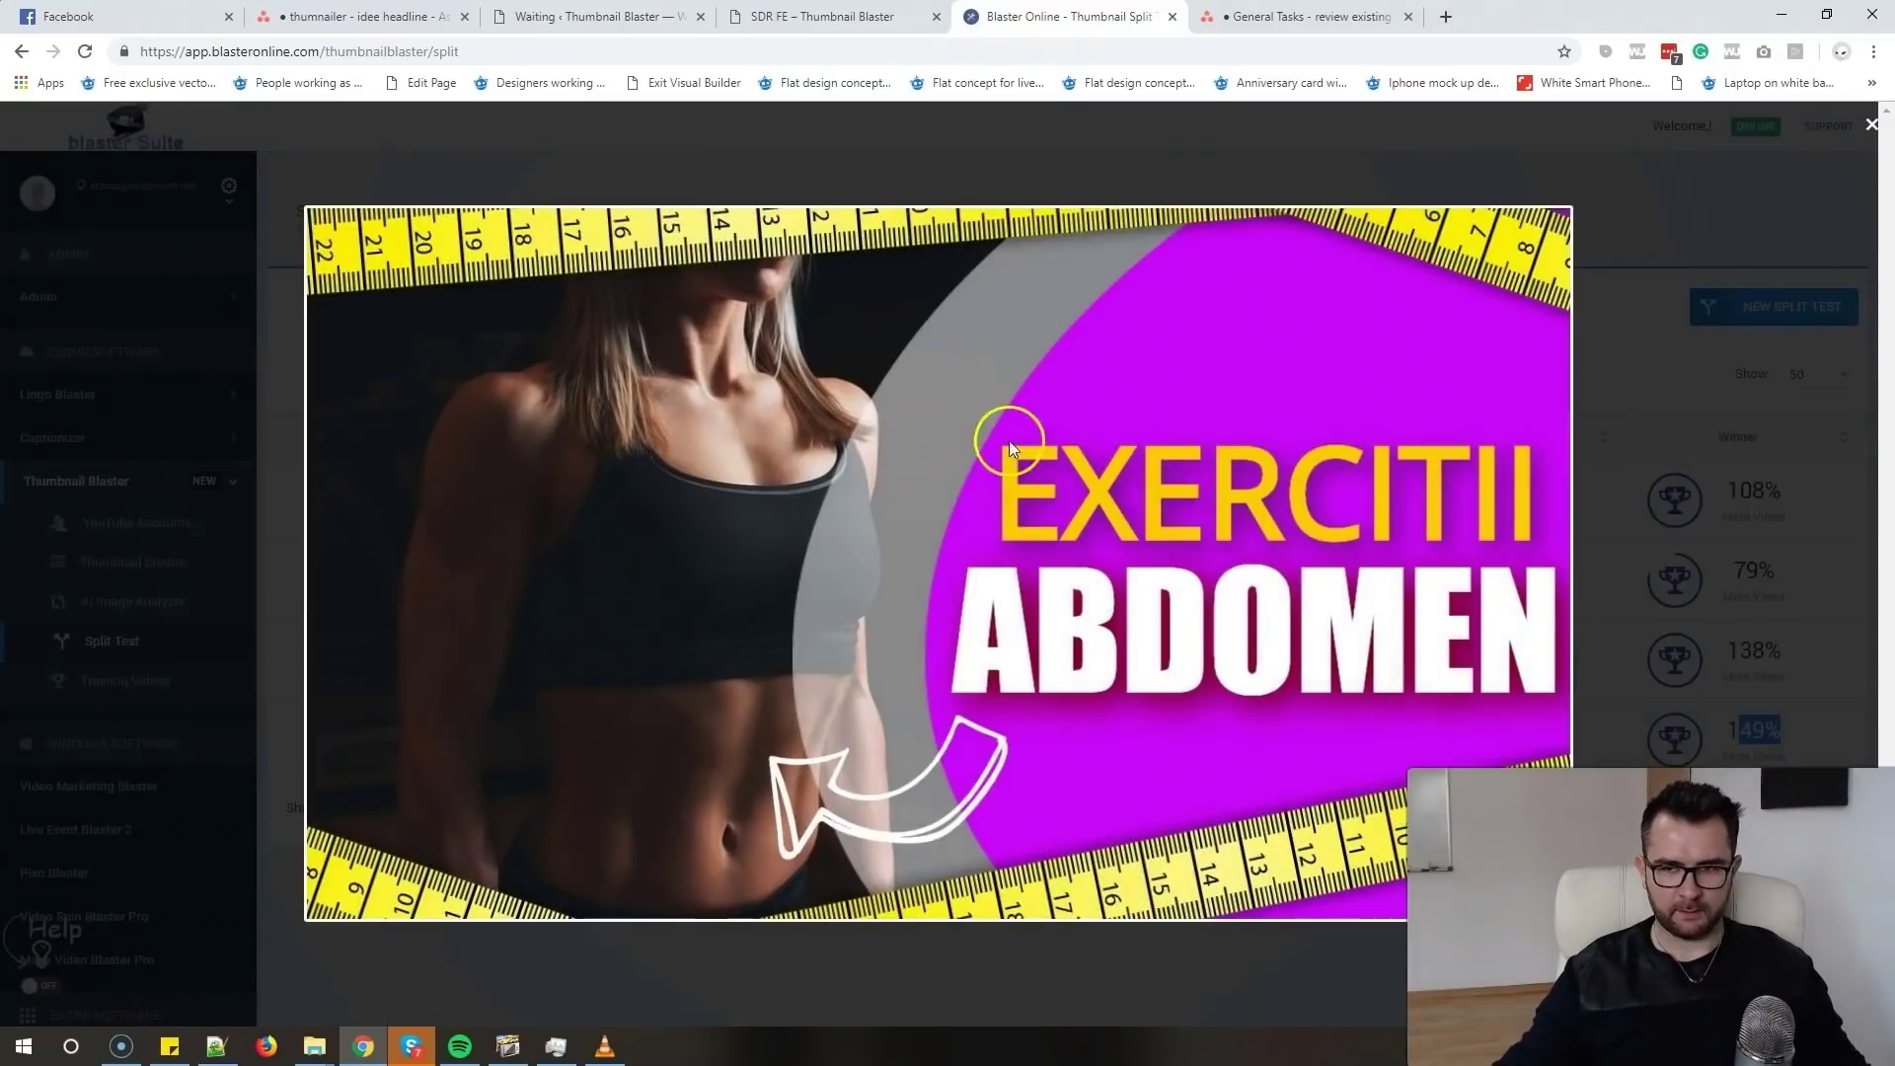
{"action": "left_click", "coordinate": [1869, 127]}
{"action": "left_click", "coordinate": [1869, 126]}
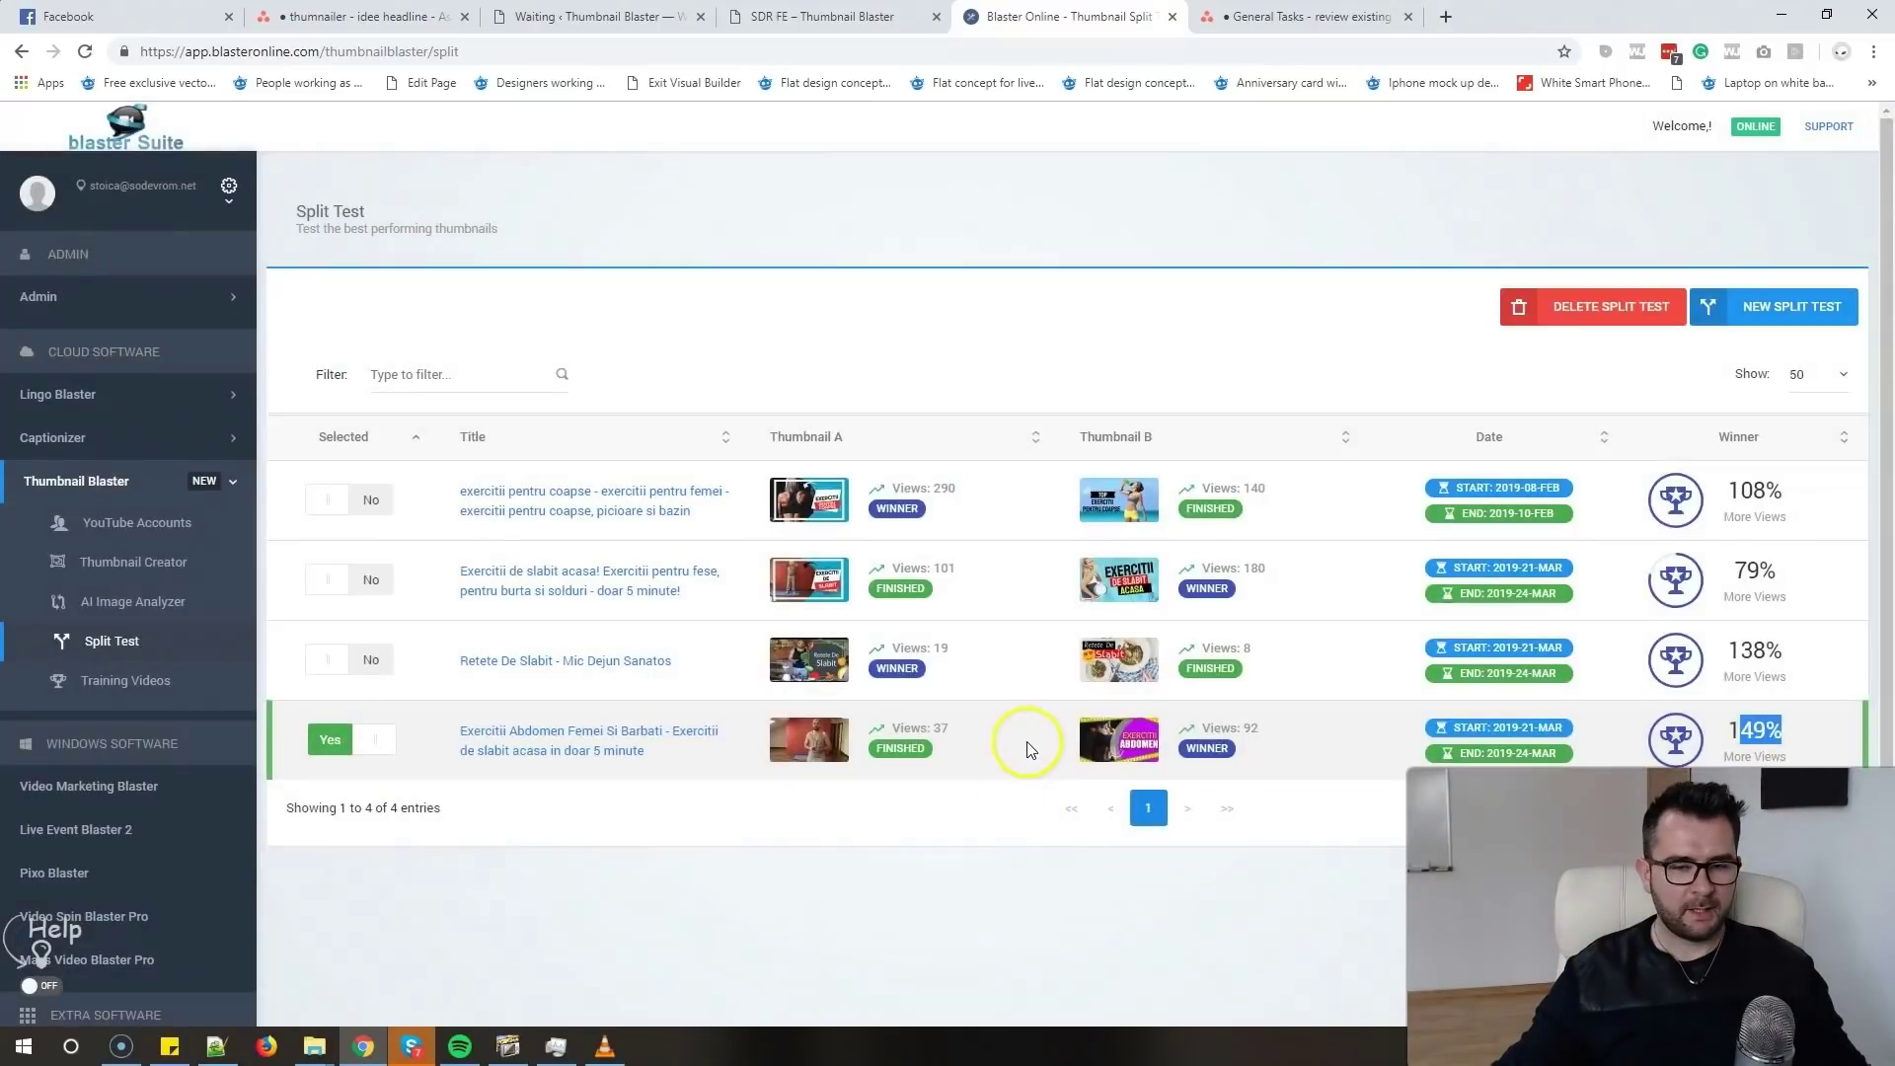